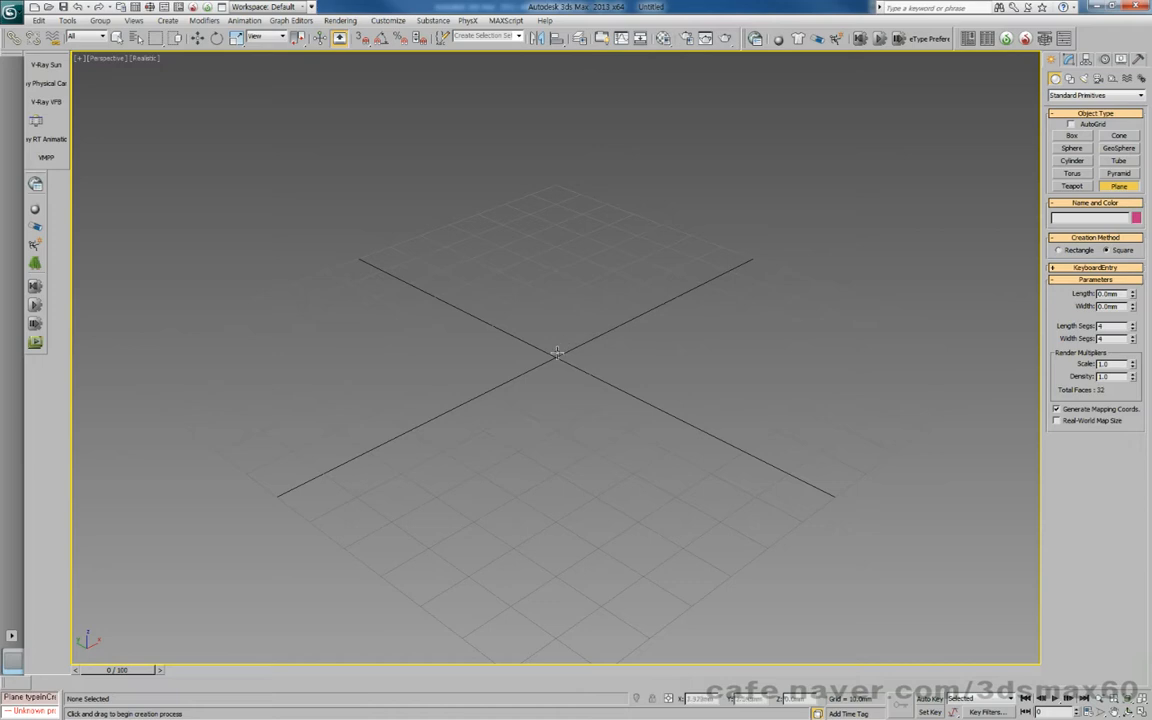
Step: Create a square ground plane about 207 mm per side, centred on the grid origin
drag(615, 538, 655, 710)
middle_drag(658, 399, 666, 428)
scroll(665, 427, up, 3)
scroll(665, 418, down, 1)
key(ctrl+r)
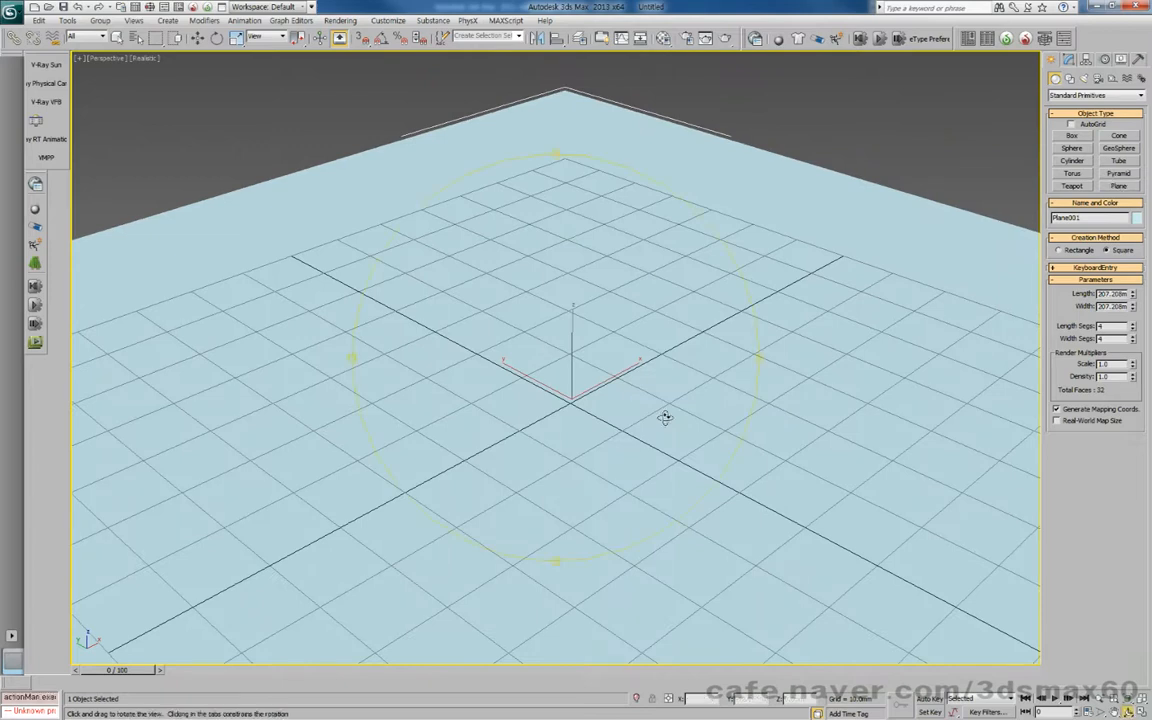
drag(648, 370, 694, 409)
right_click(688, 401)
Step: Open the Material Editor and create a teapot with a radius of about 17.6 mm near the middle of the plane
key(m)
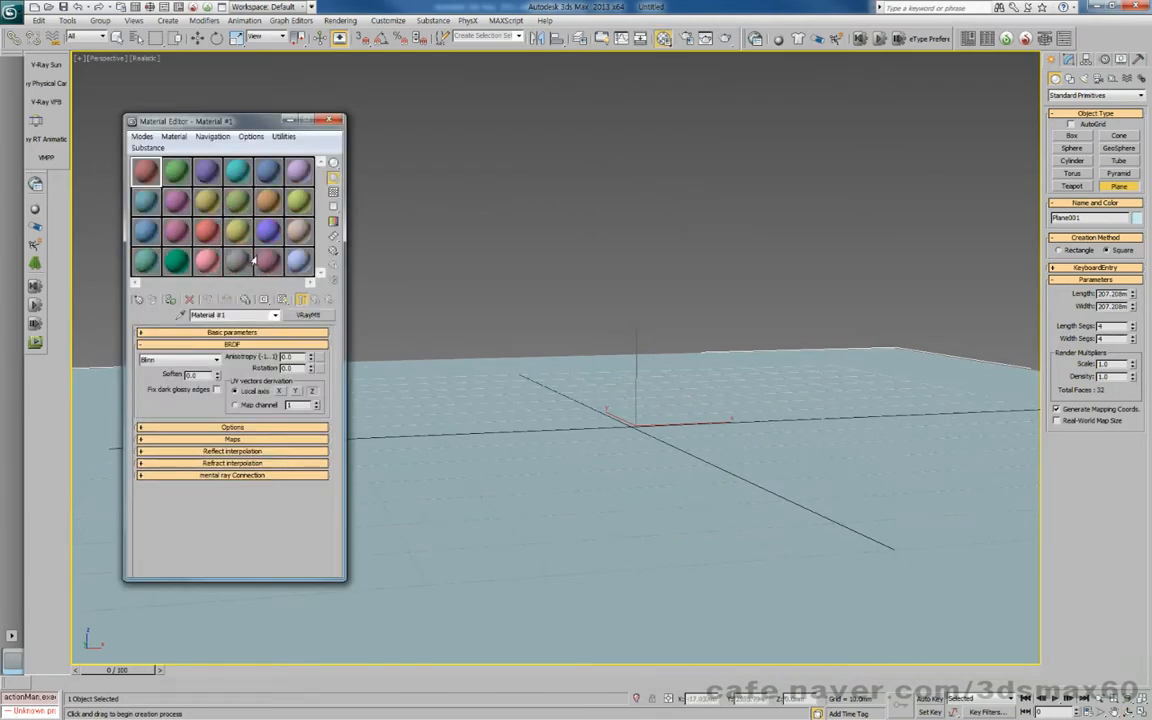
click(1071, 187)
drag(586, 473, 498, 424)
Step: Assign the reddish-brown Material #1 to the teapot and the green sample material to the plane, and activate the Move tool
drag(145, 171, 440, 313)
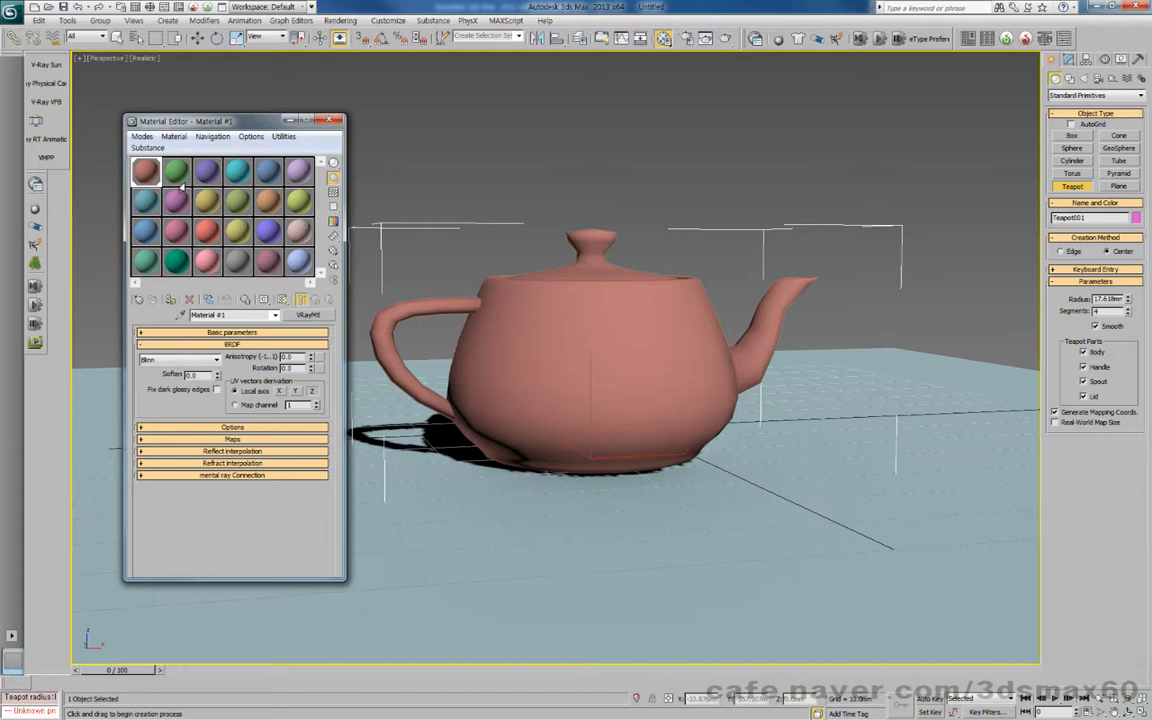
right_click(560, 340)
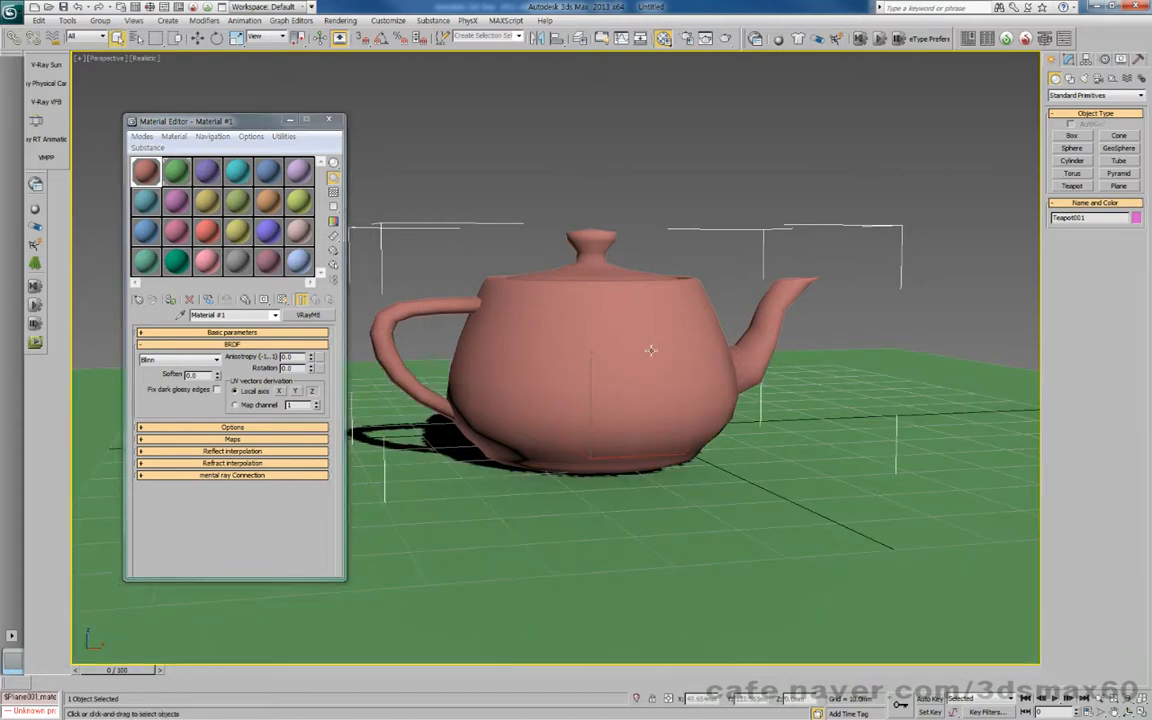
right_click(651, 347)
click(668, 353)
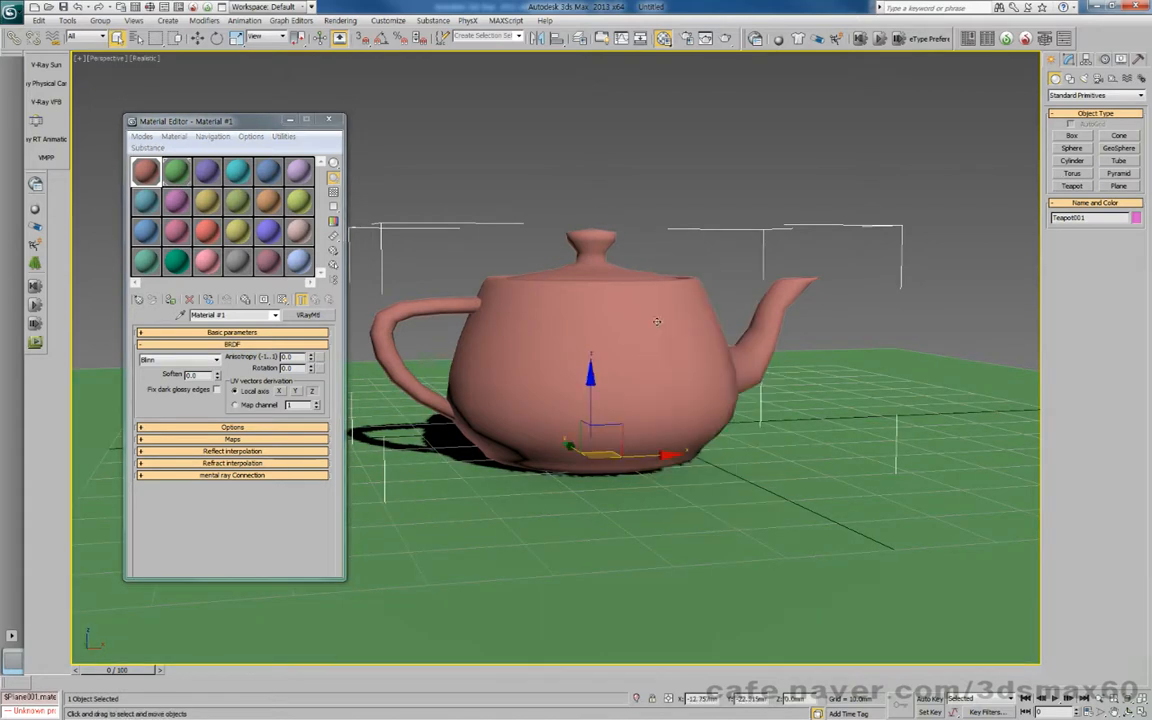
Step: Increase the teapot's segments to 16
click(1067, 60)
drag(1124, 246, 1124, 176)
middle_drag(704, 338, 760, 395)
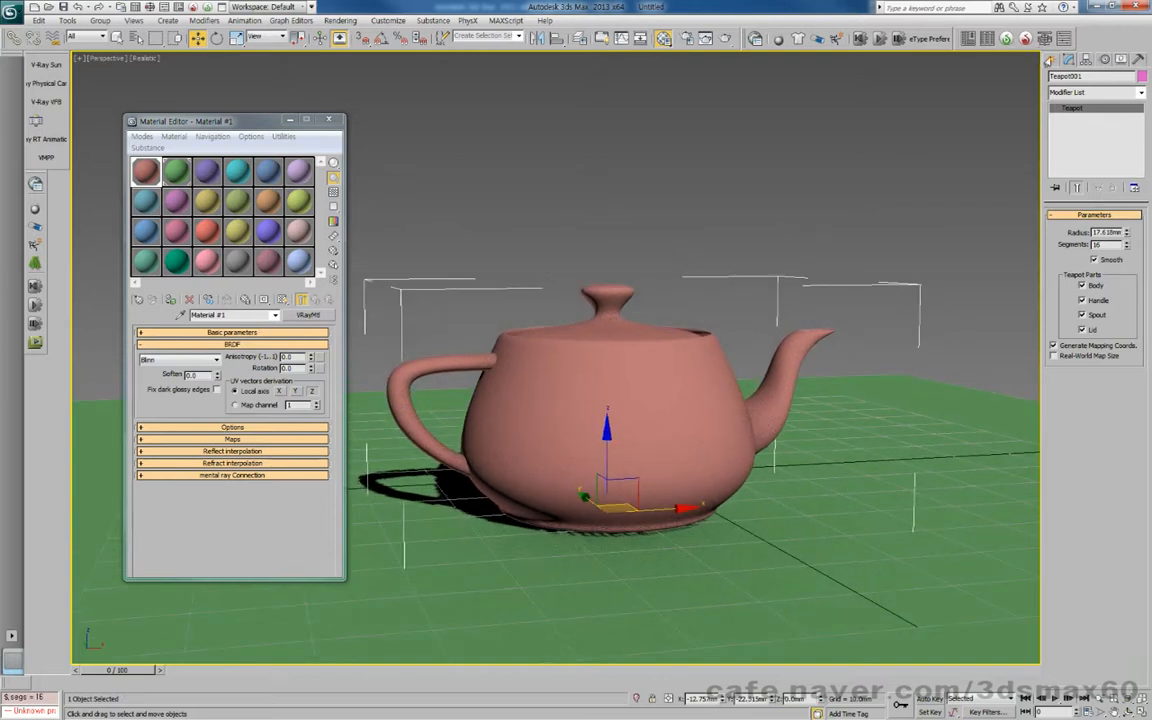
Step: Create a V-Ray plane light with about 17.8 mm half-length and 37.4 mm half-width, and raise it above the teapot
click(1050, 60)
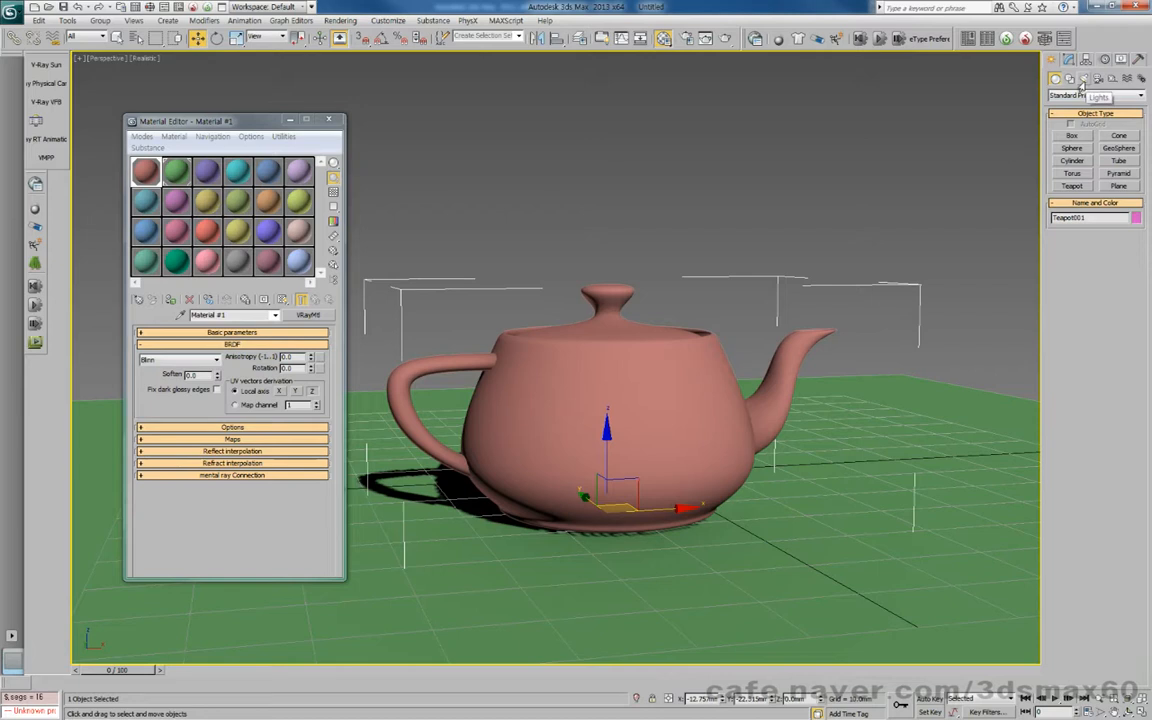
click(1083, 79)
click(1078, 96)
click(1060, 122)
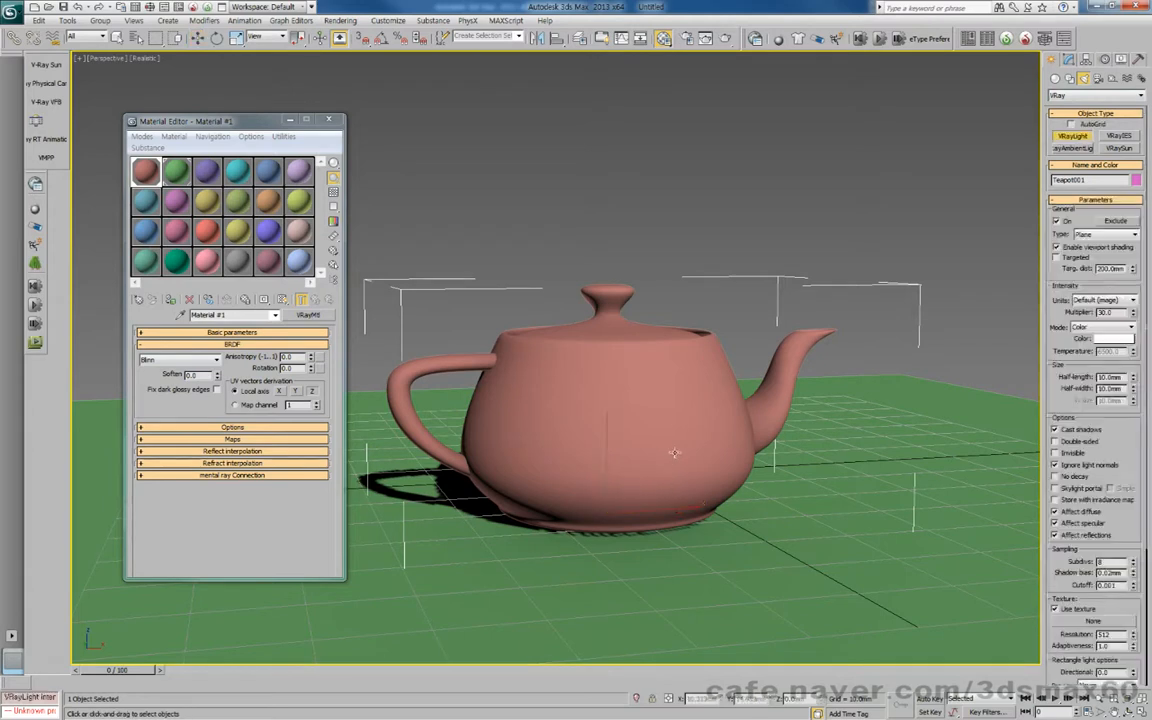
drag(673, 580, 694, 501)
key(w)
drag(692, 451, 684, 4)
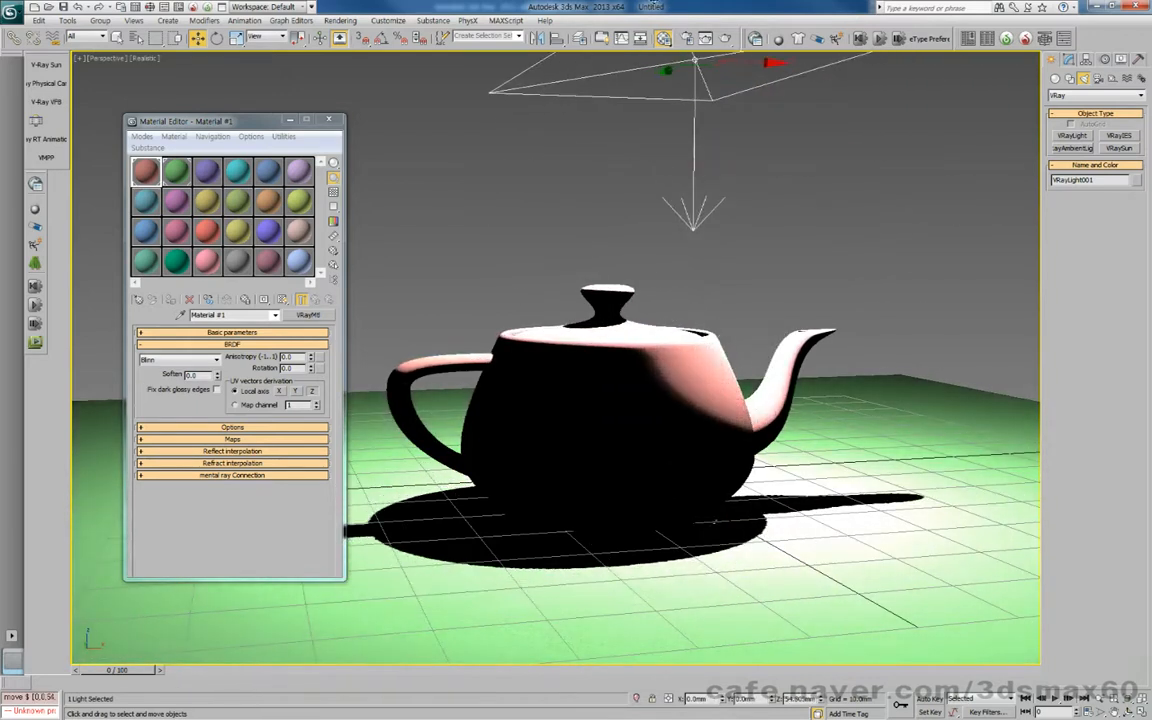
Step: Raise the V-Ray plane light further above the teapot, to a height of about 127 mm
mouse_move(747, 360)
middle_down()
mouse_move(658, 387)
mouse_move(599, 373)
mouse_move(560, 380)
middle_up()
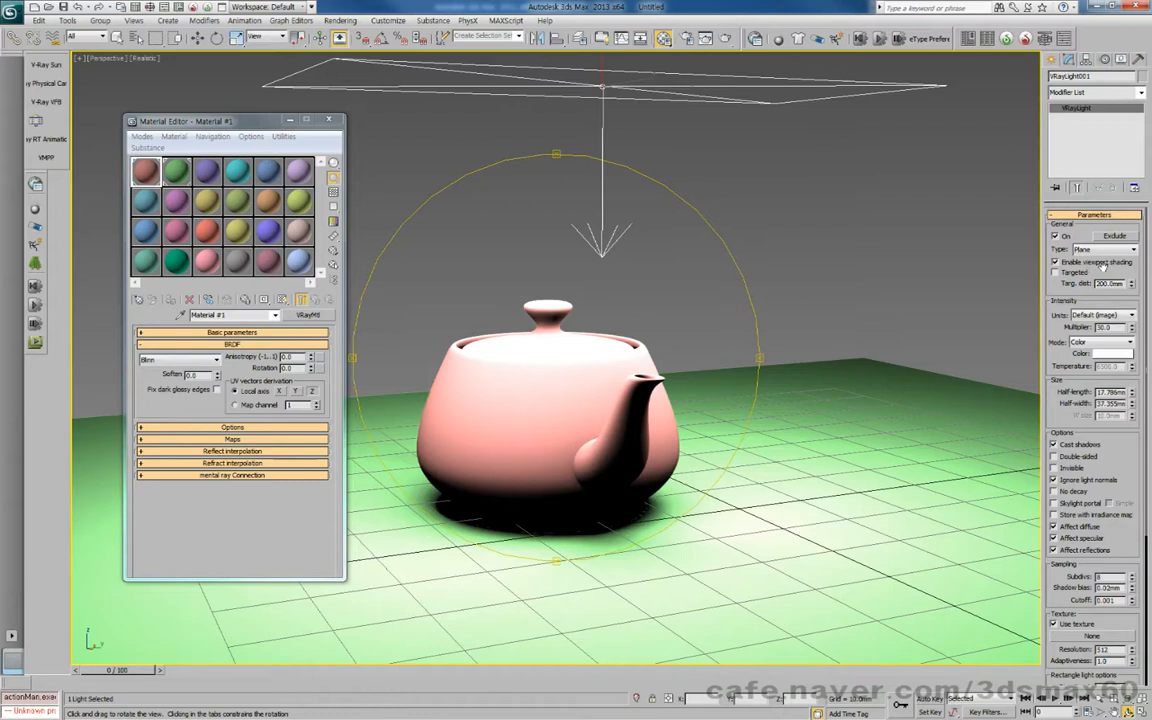
drag(543, 350, 543, 358)
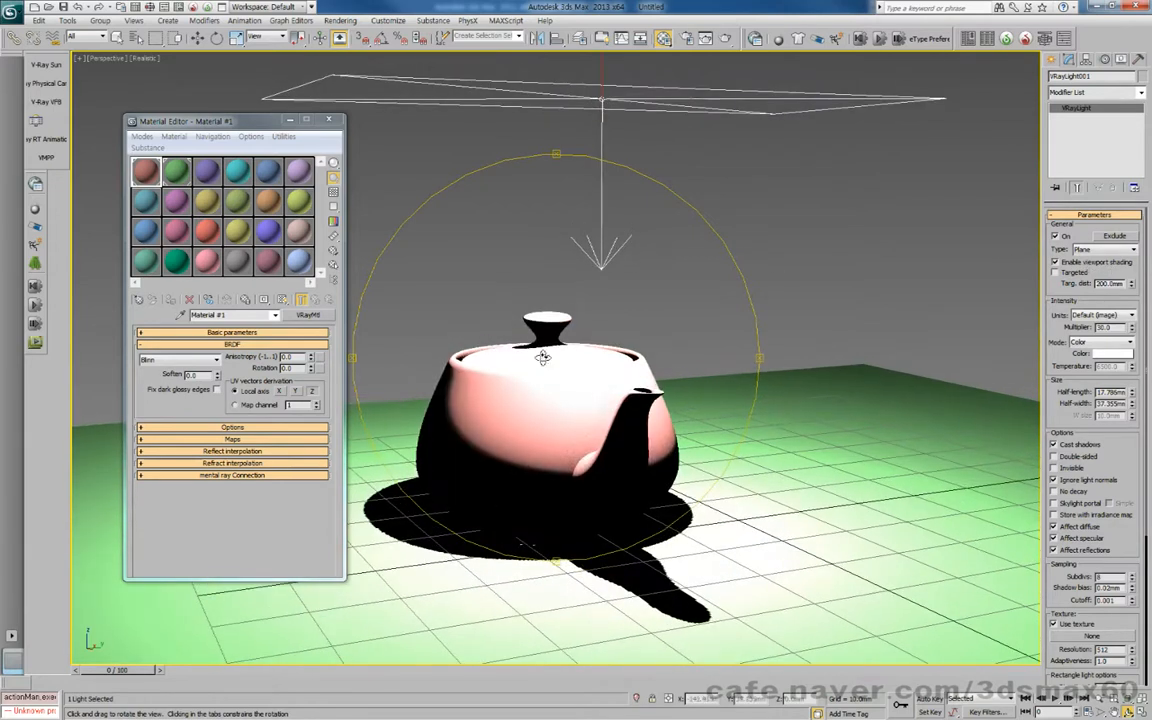
scroll(548, 262, down, 5)
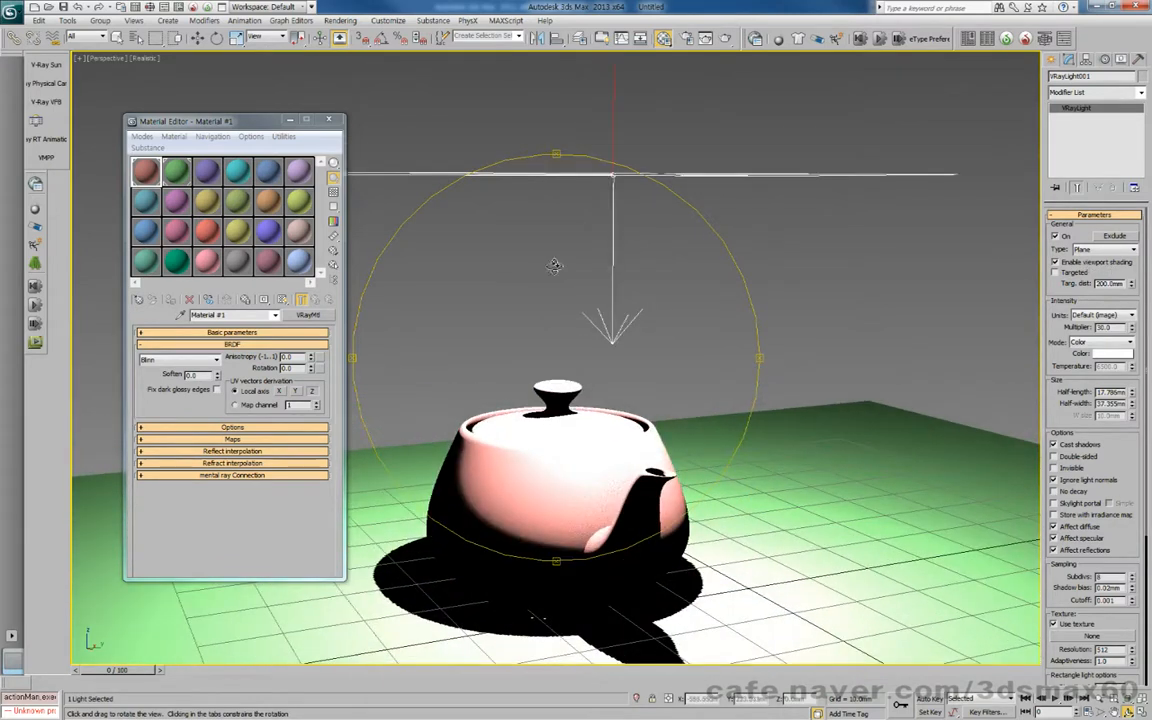
key(w)
drag(565, 262, 545, 100)
Step: Render a close perspective view of the teapot with V-Ray at 640 x 480 and close the rendered frame
scroll(597, 378, up, 6)
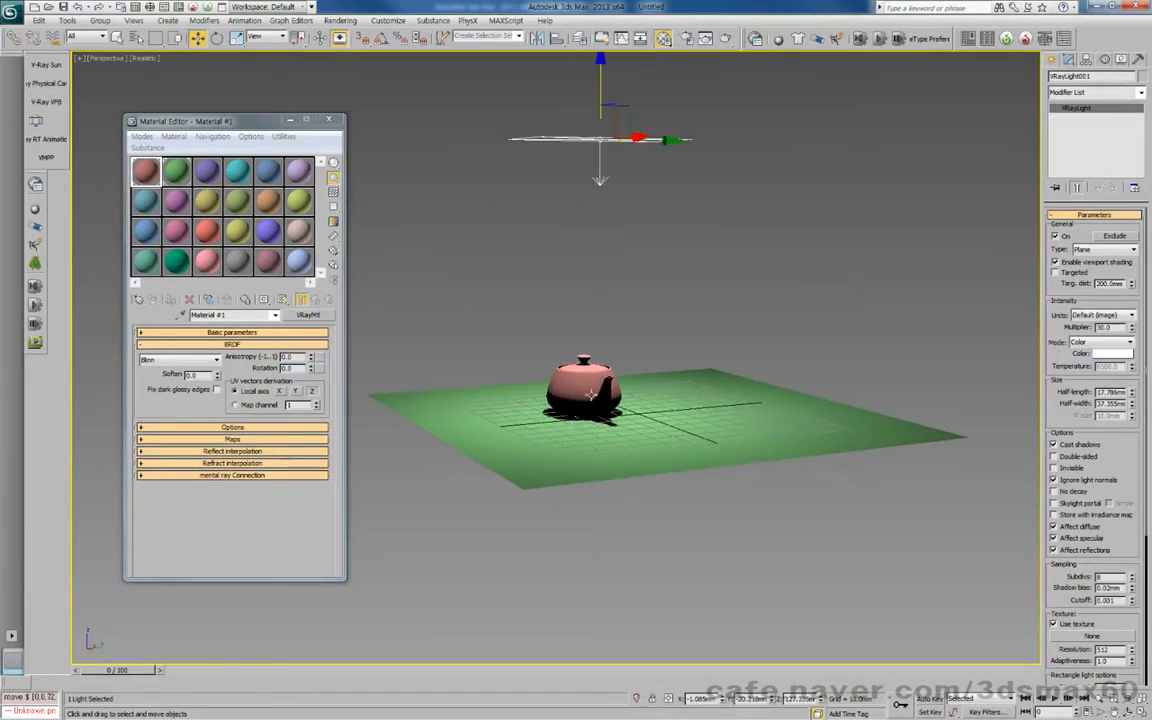
scroll(515, 368, up, 6)
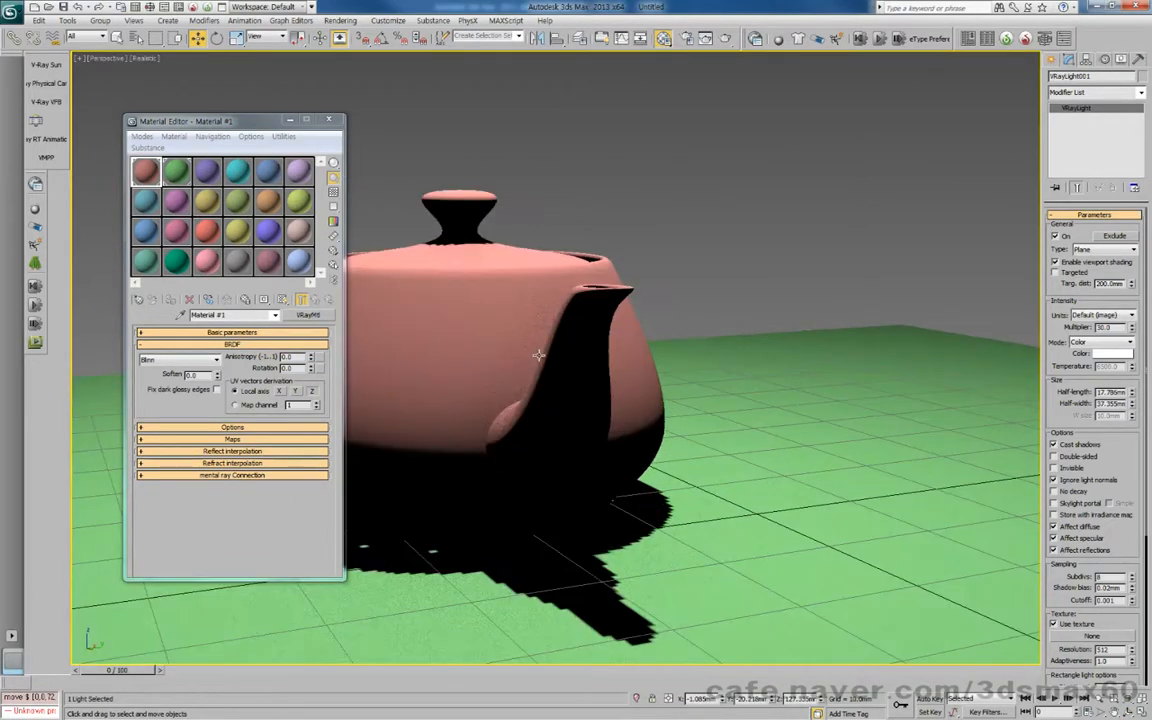
middle_drag(522, 379, 608, 360)
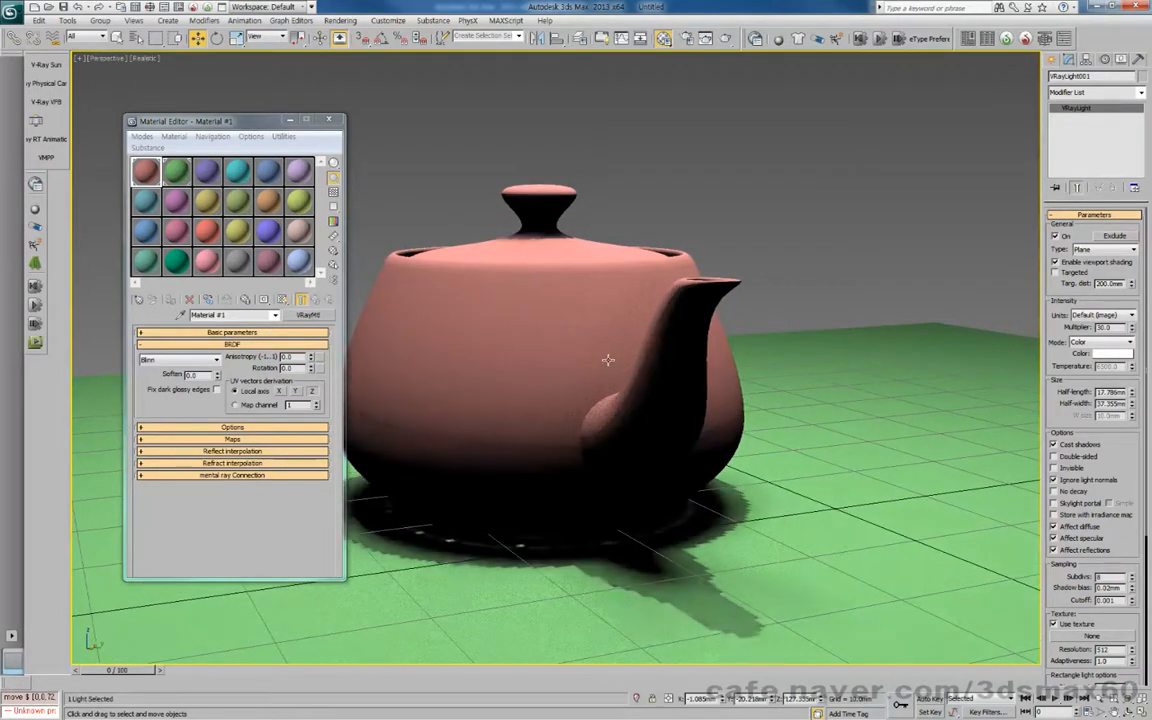
key(a)
key(F10)
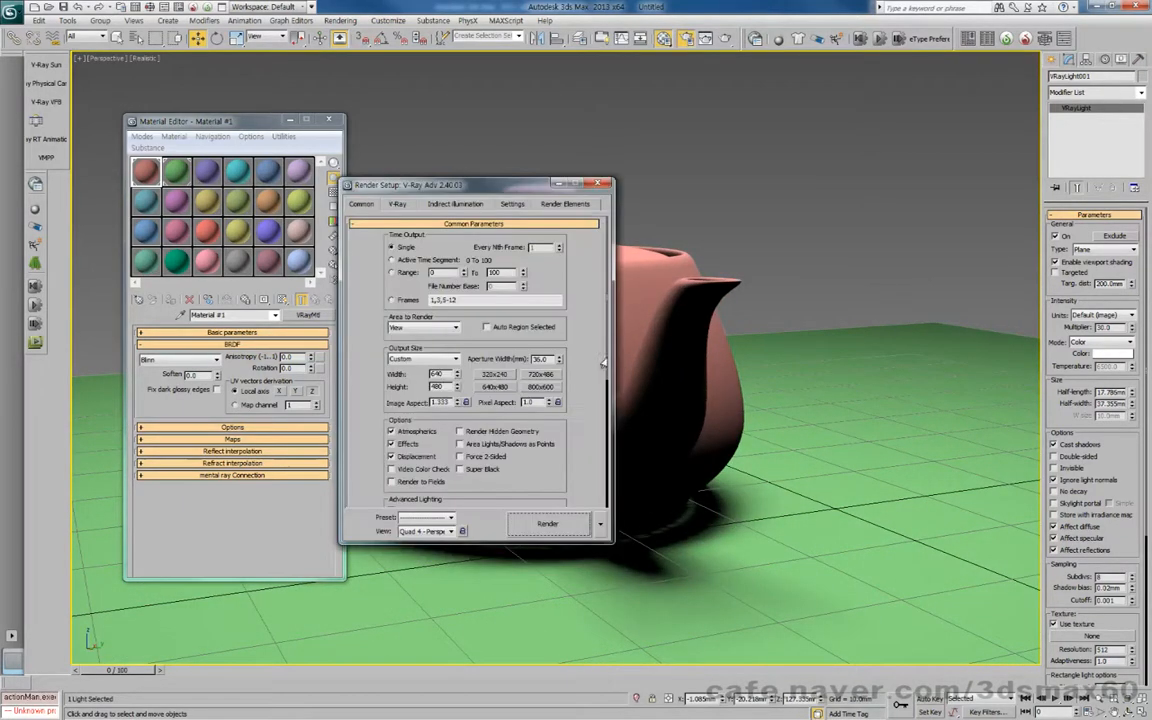
click(547, 524)
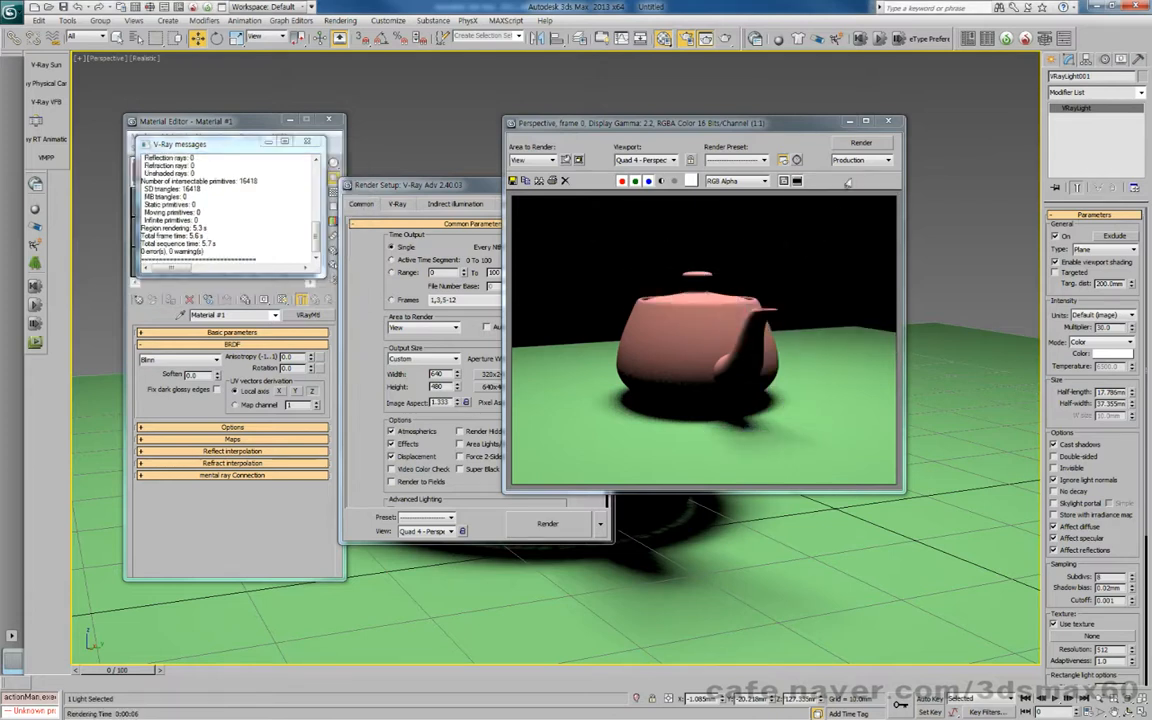
click(889, 121)
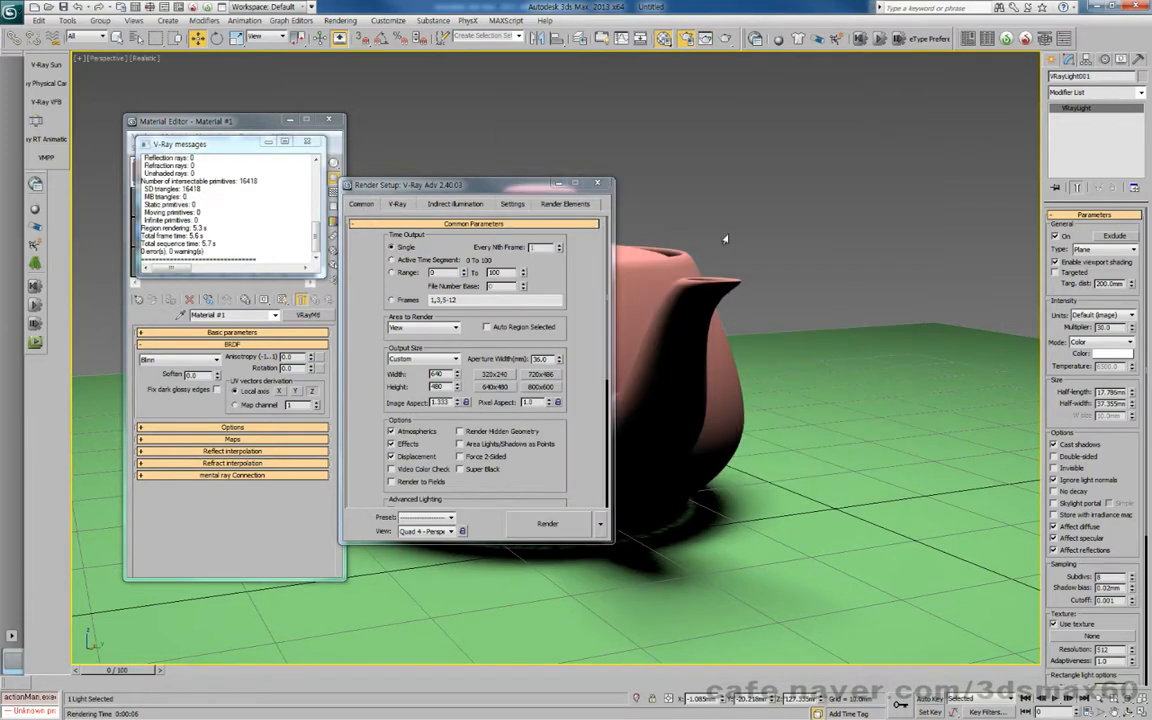
Step: Switch the GI Environment (skylight) override on in the V-Ray environment settings and back off
key(ctrl+r)
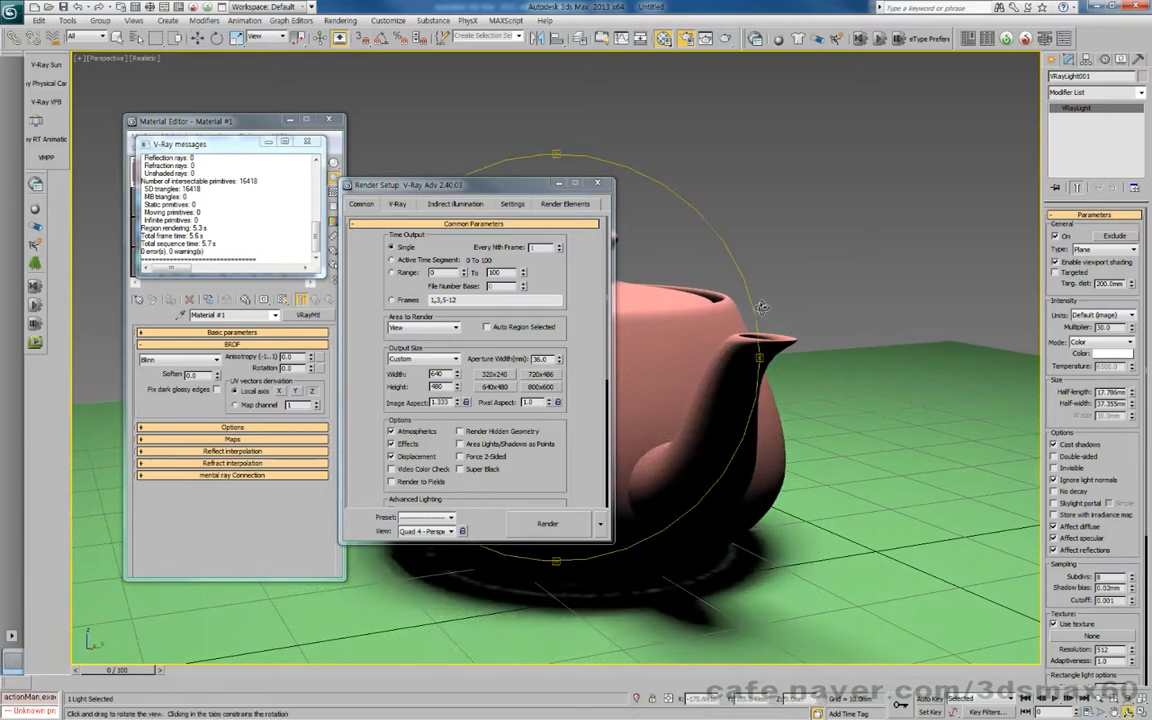
drag(631, 358, 733, 324)
middle_drag(732, 324, 681, 375)
right_click(681, 375)
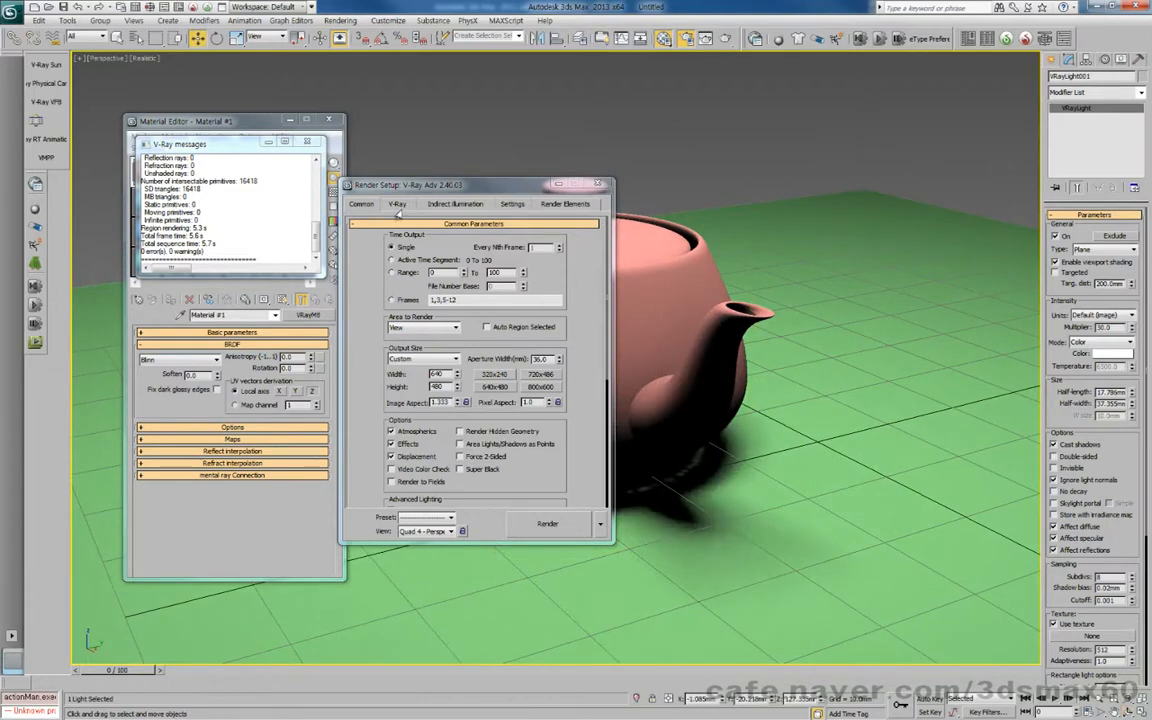
click(396, 207)
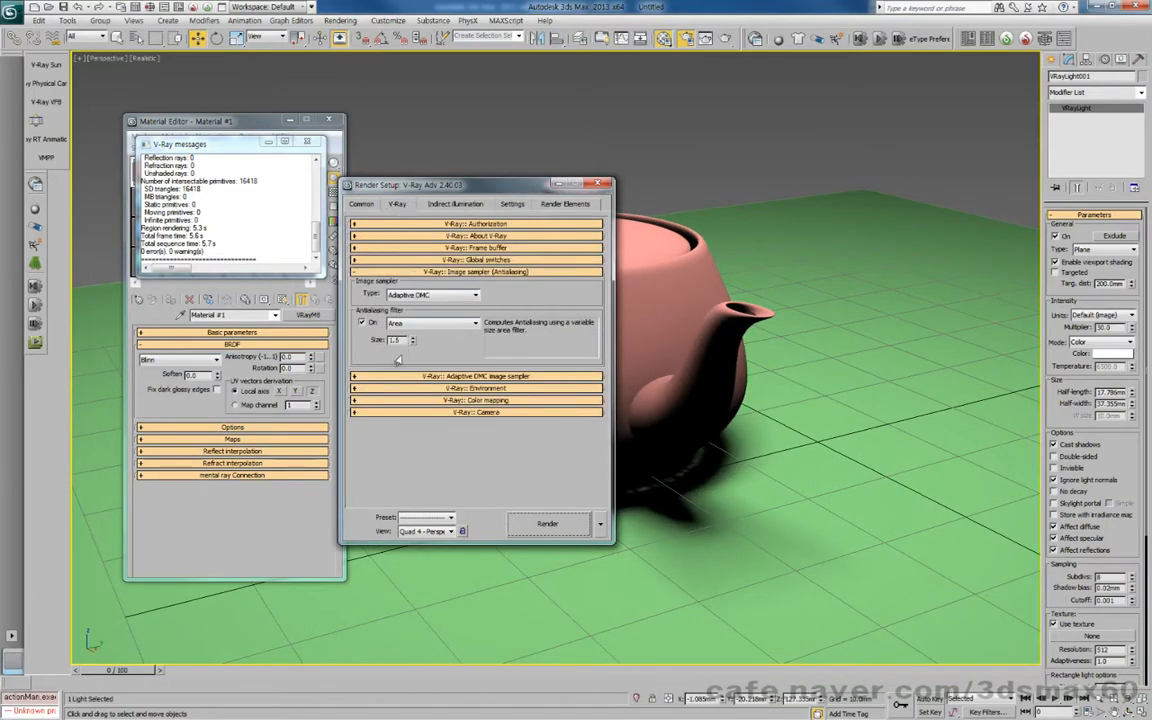
click(440, 388)
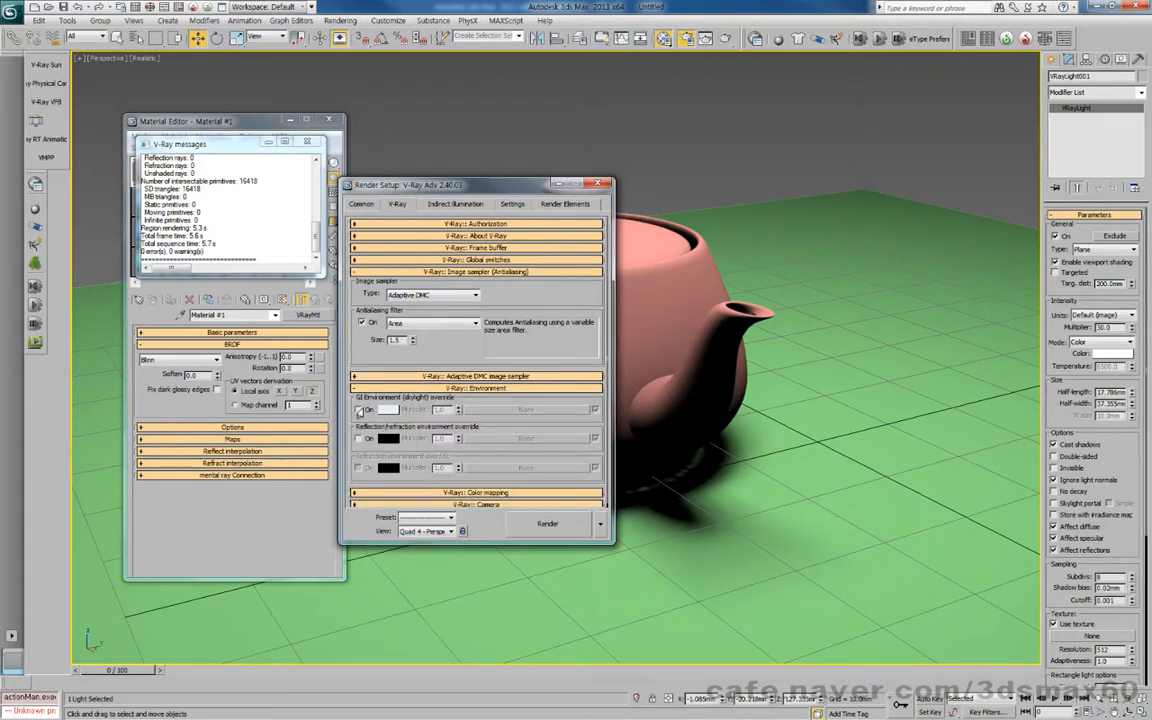
click(359, 410)
middle_drag(759, 406, 703, 423)
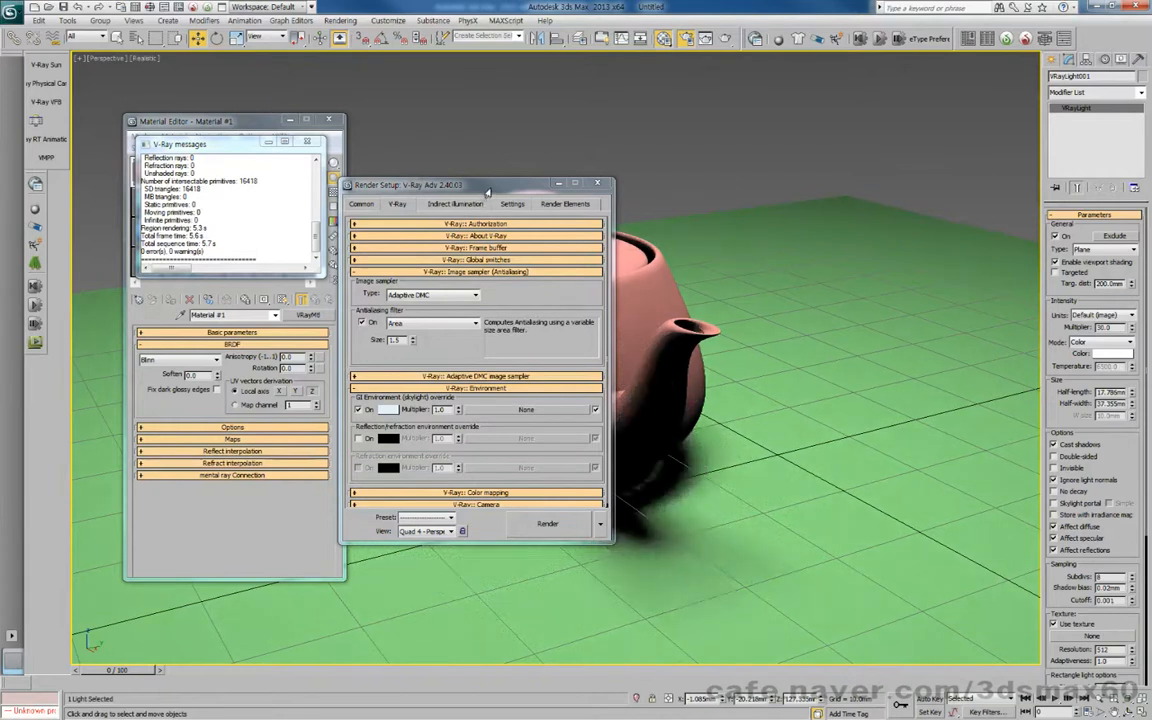
drag(387, 200, 182, 236)
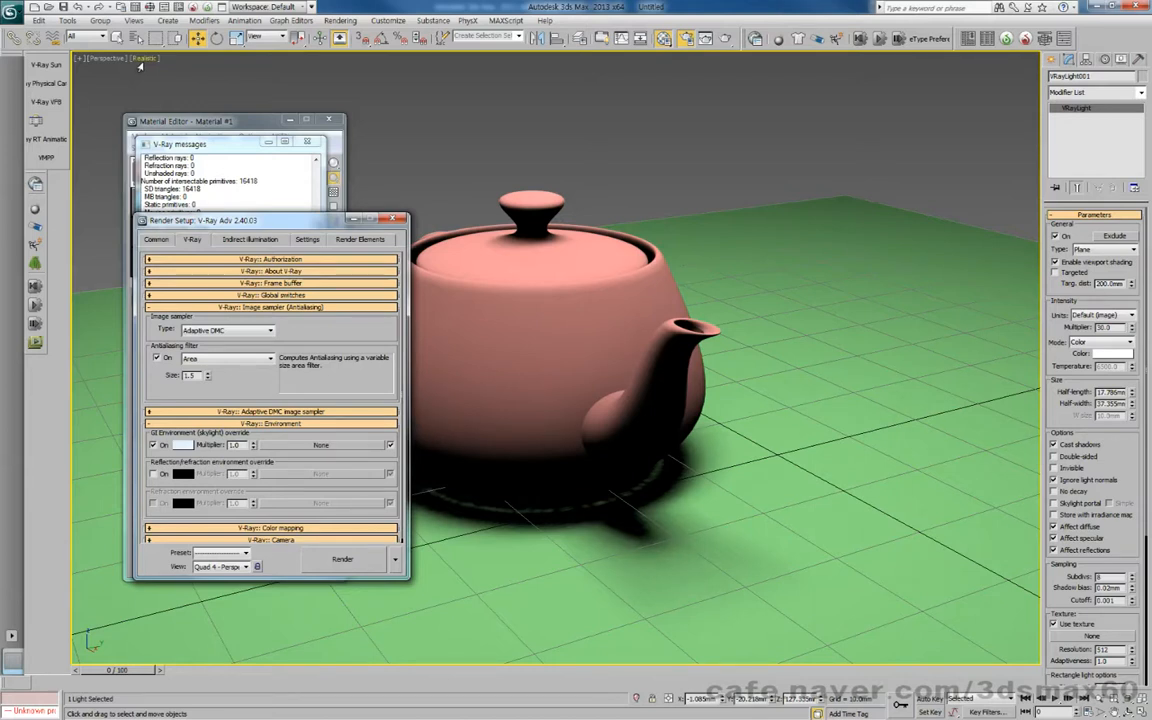
click(151, 446)
Step: Create a second V-Ray light on the ground beside the teapot's spout and change its type to Dome
alt+middle_drag(552, 362, 569, 344)
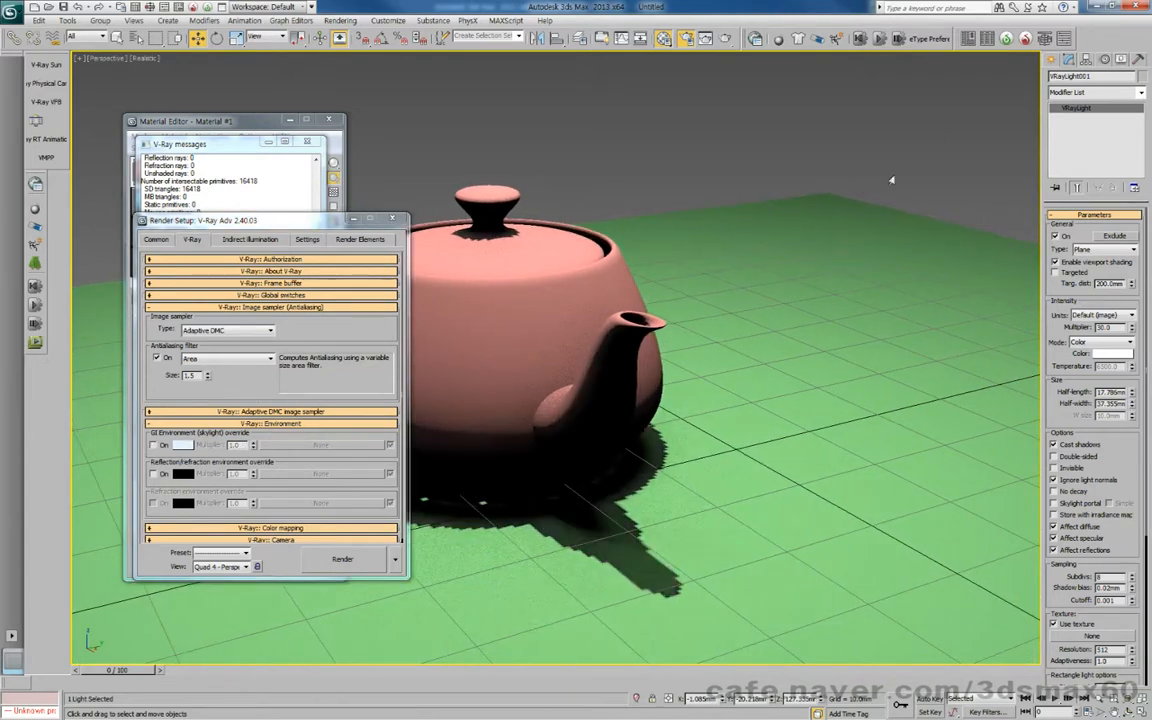
click(1050, 61)
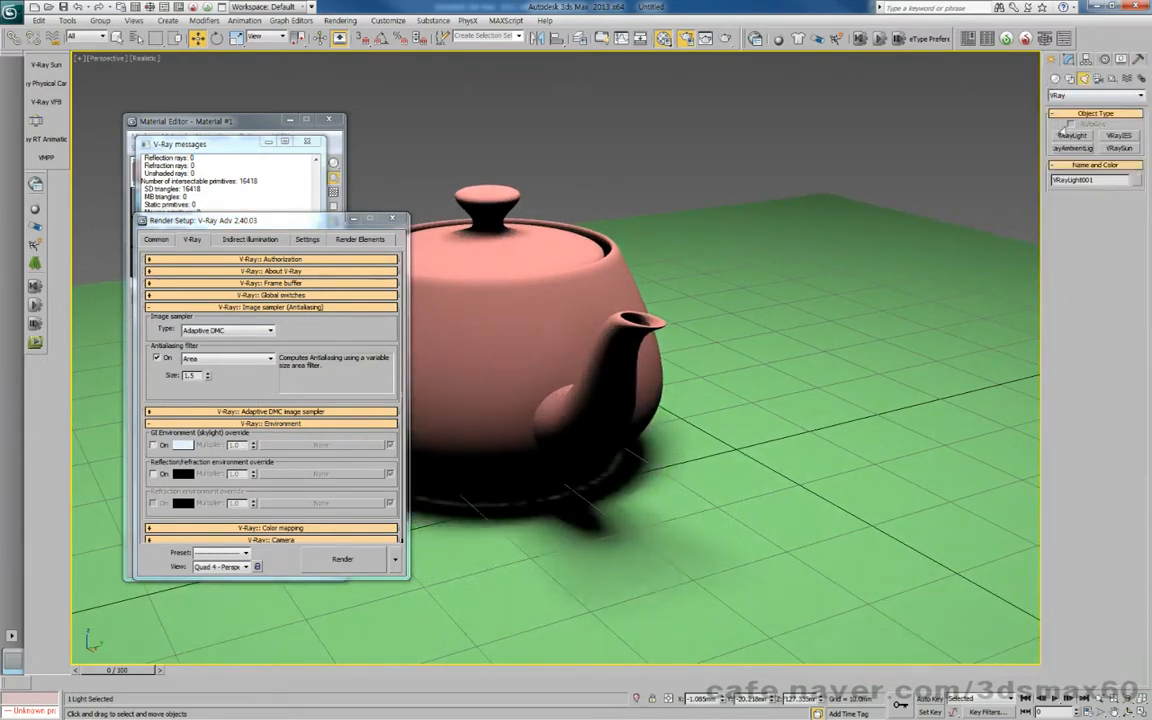
click(1073, 137)
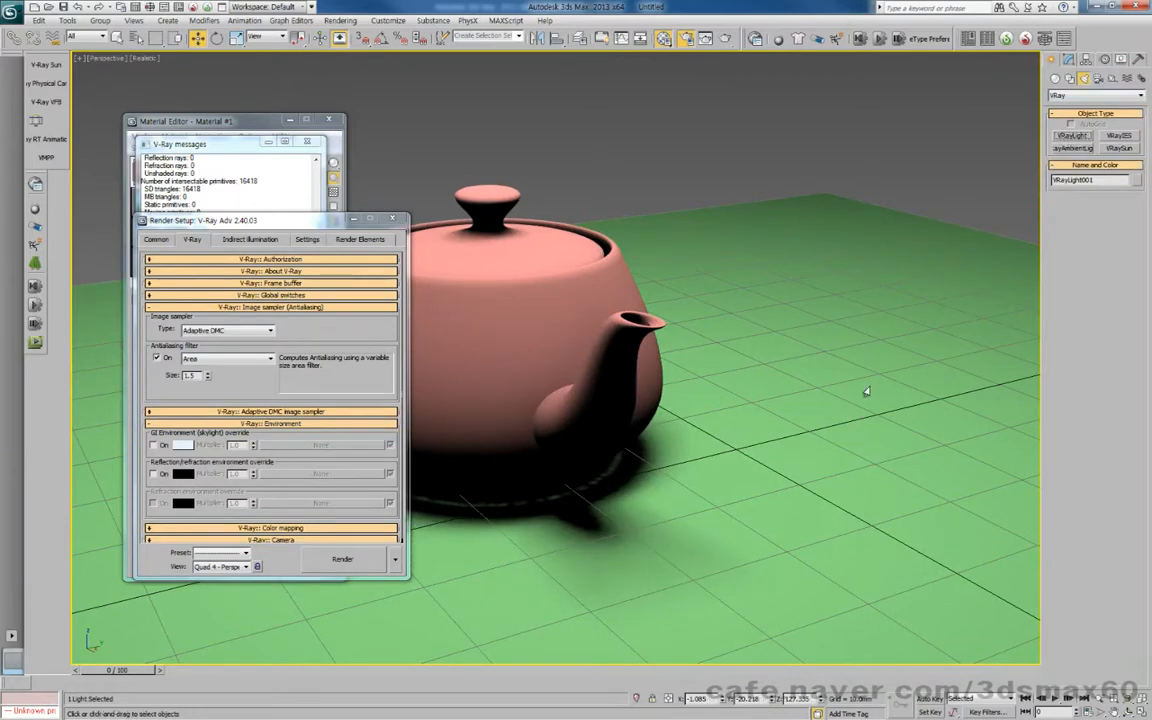
drag(857, 426, 975, 432)
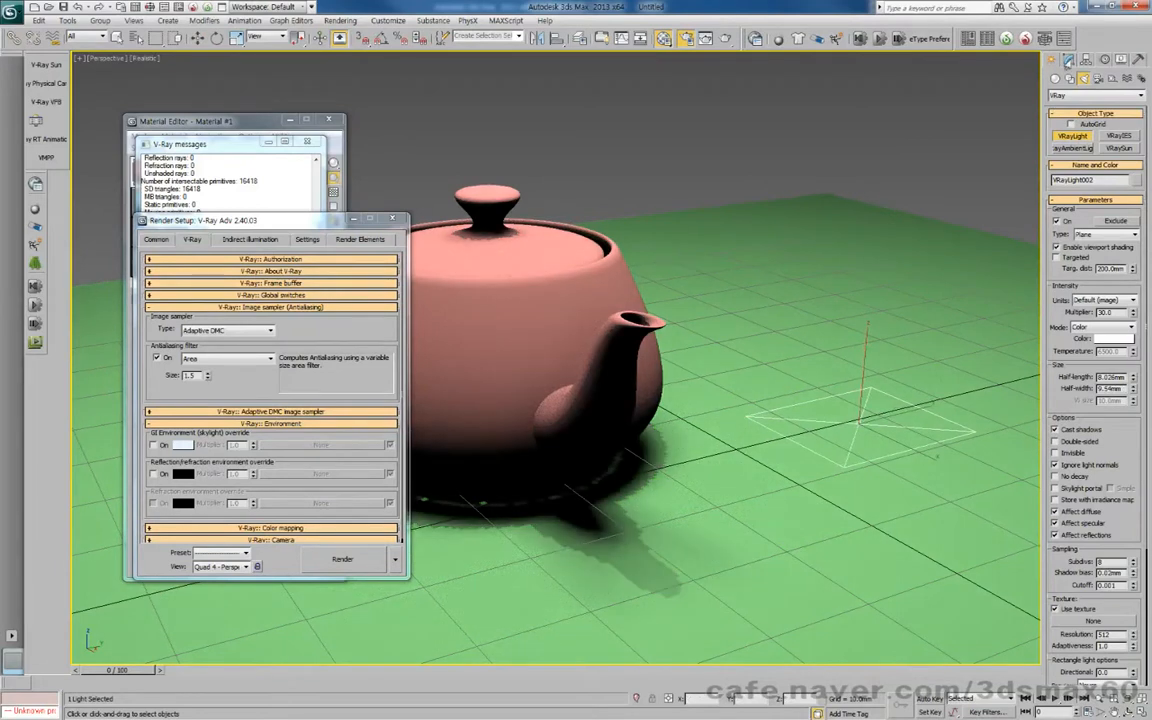
click(1068, 60)
click(1108, 254)
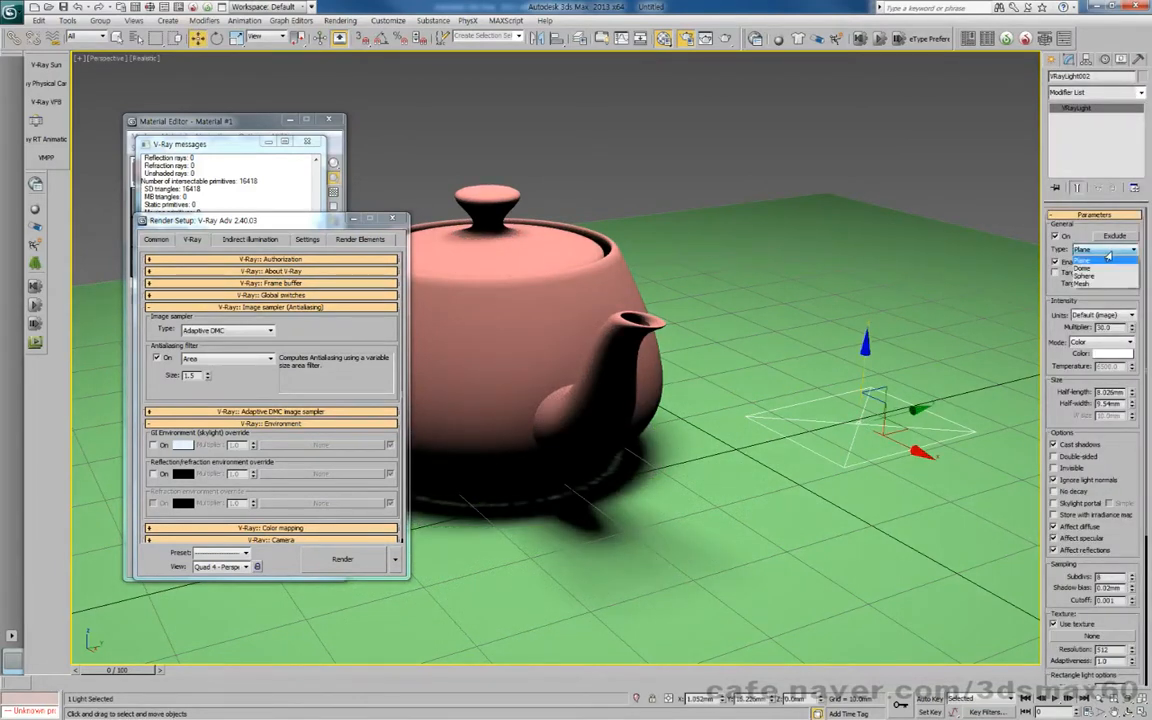
click(1090, 270)
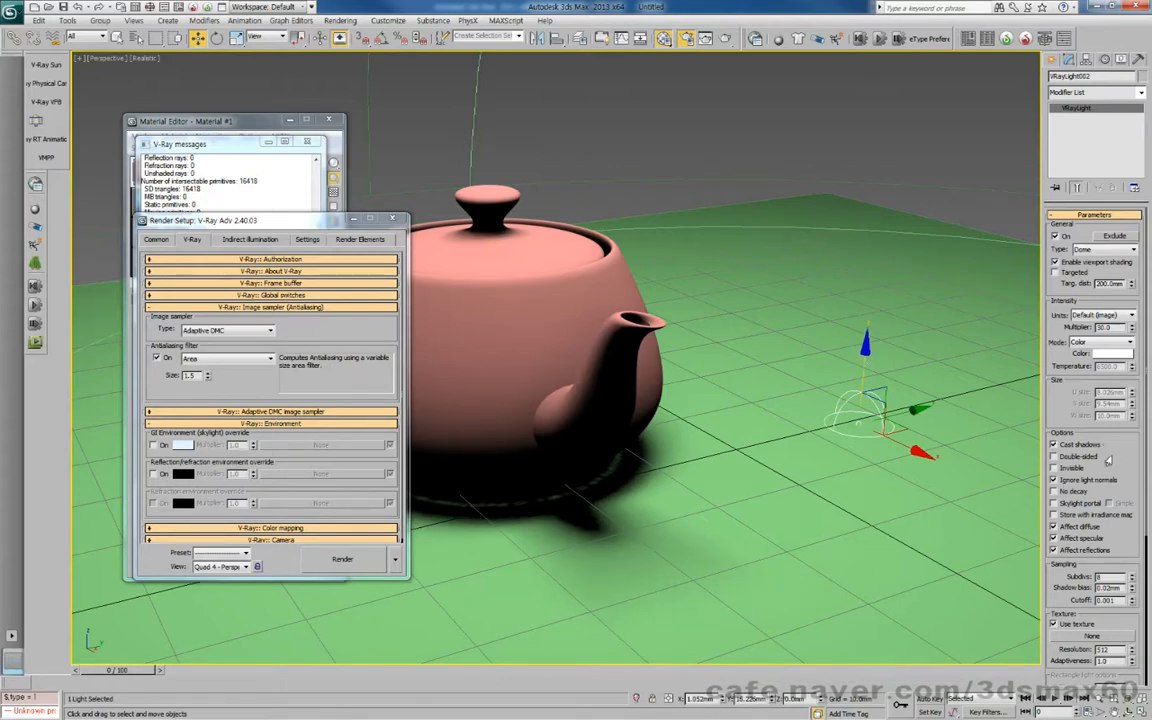
Step: Try the Spherical (full dome) option in the dome light's settings
scroll(1108, 300, down, 5)
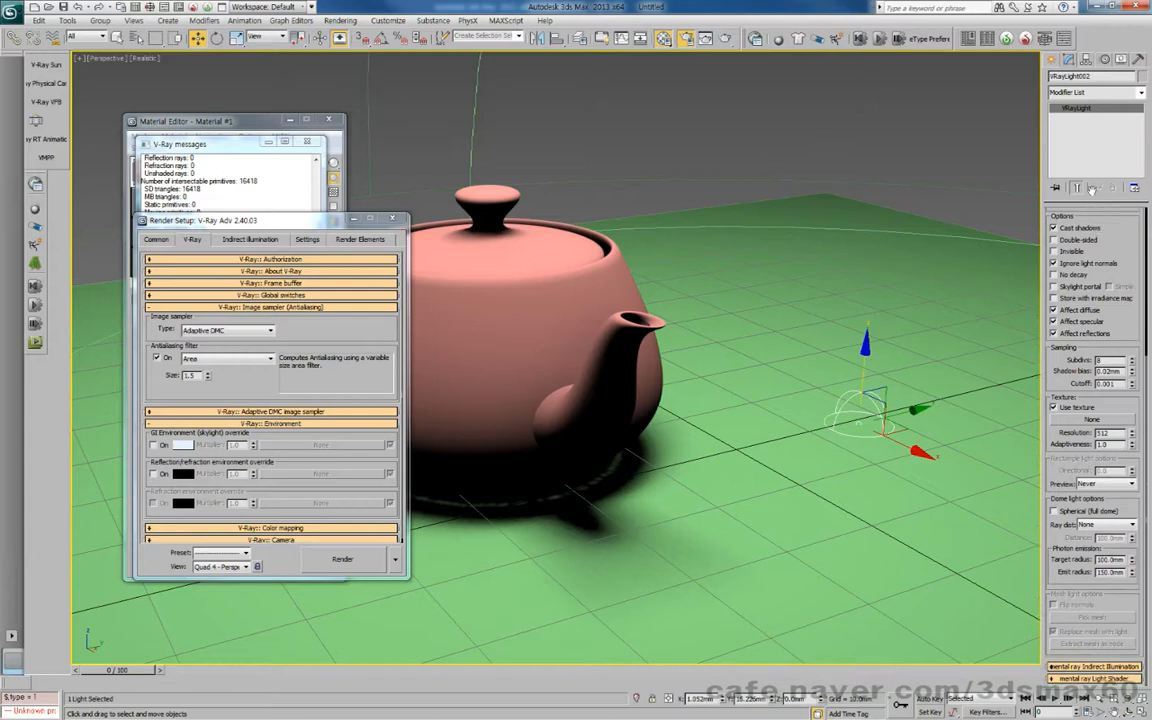
click(1086, 524)
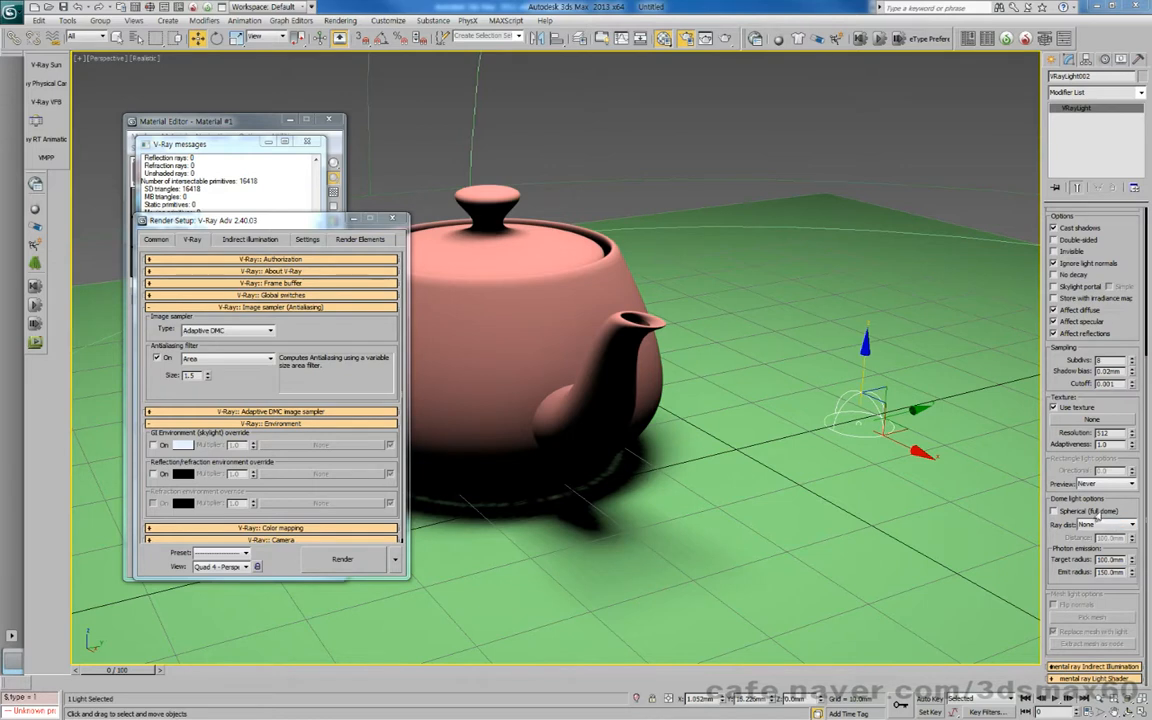
click(1097, 515)
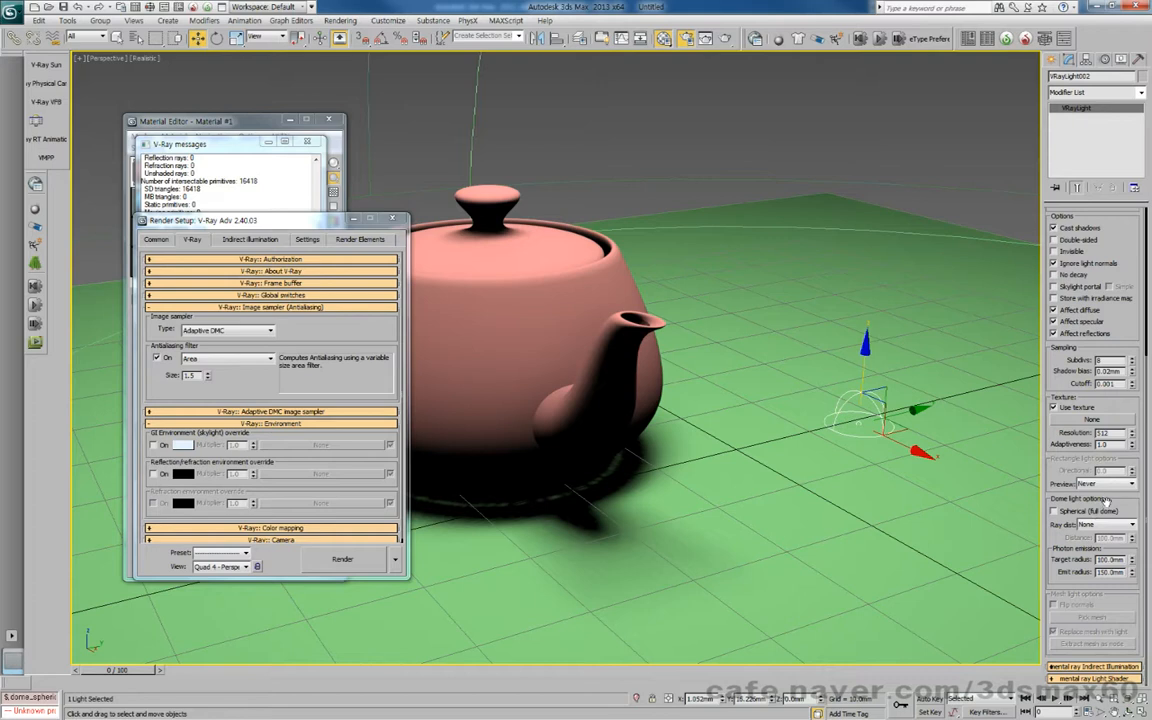
Step: Assign a VRayHDRI map to the dome light's texture slot
scroll(1108, 360, up, 1)
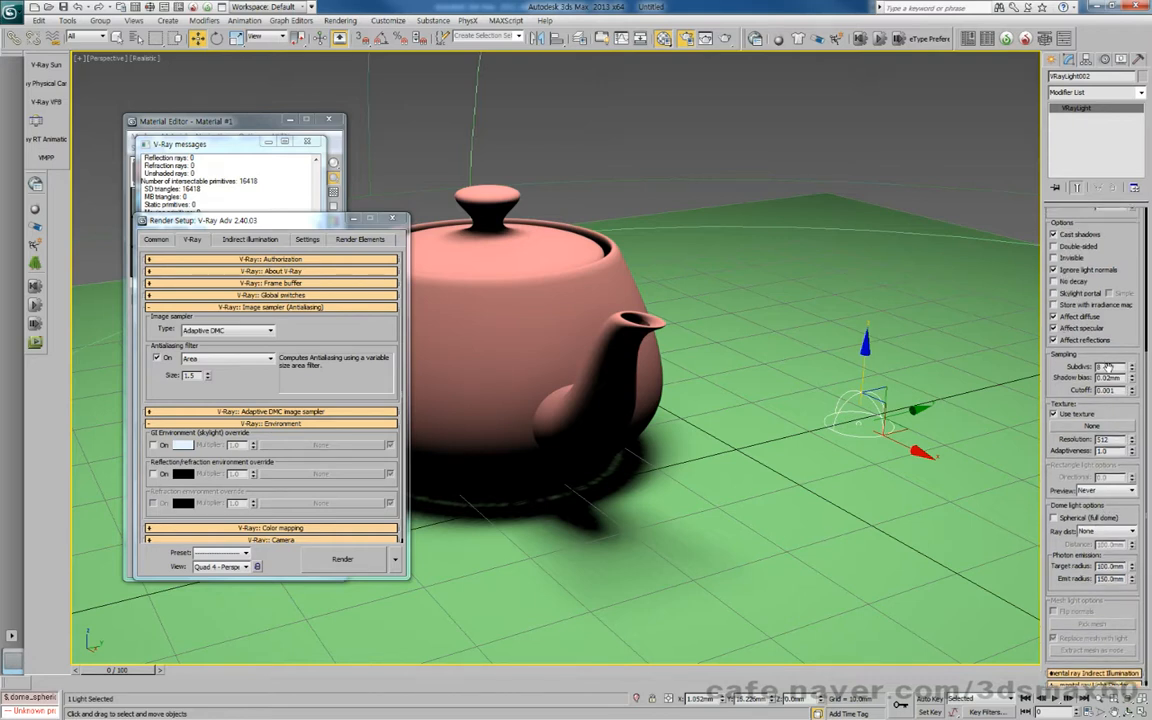
click(1090, 427)
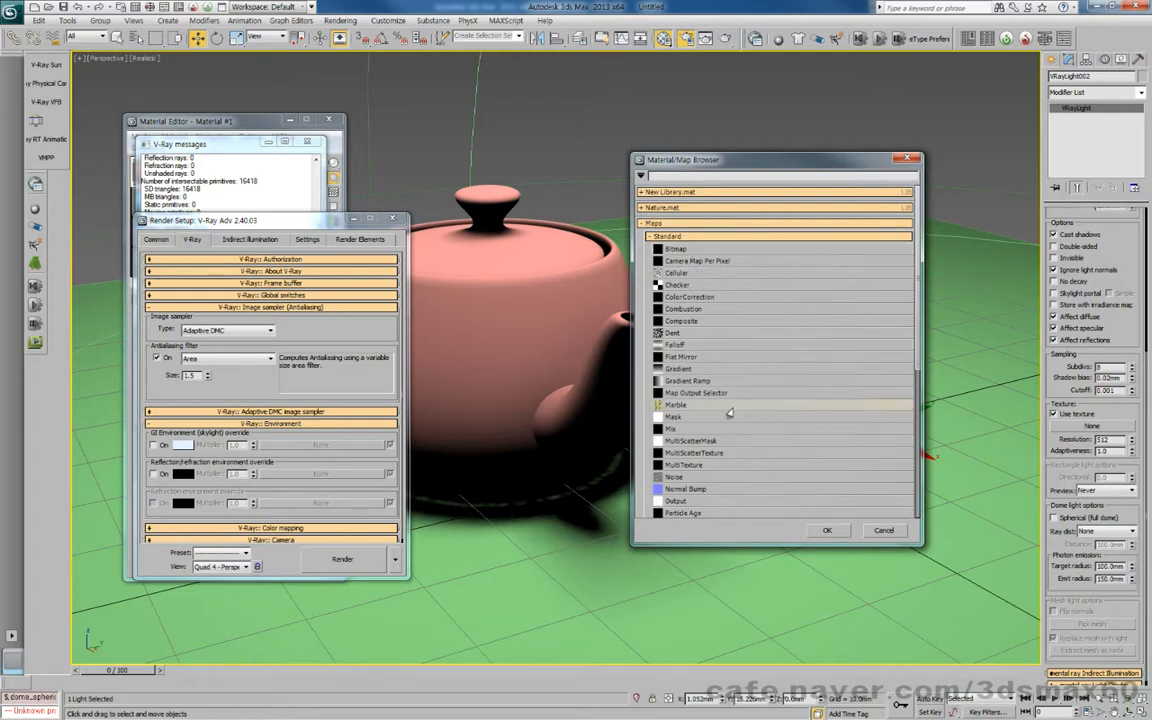
scroll(729, 412, down, 6)
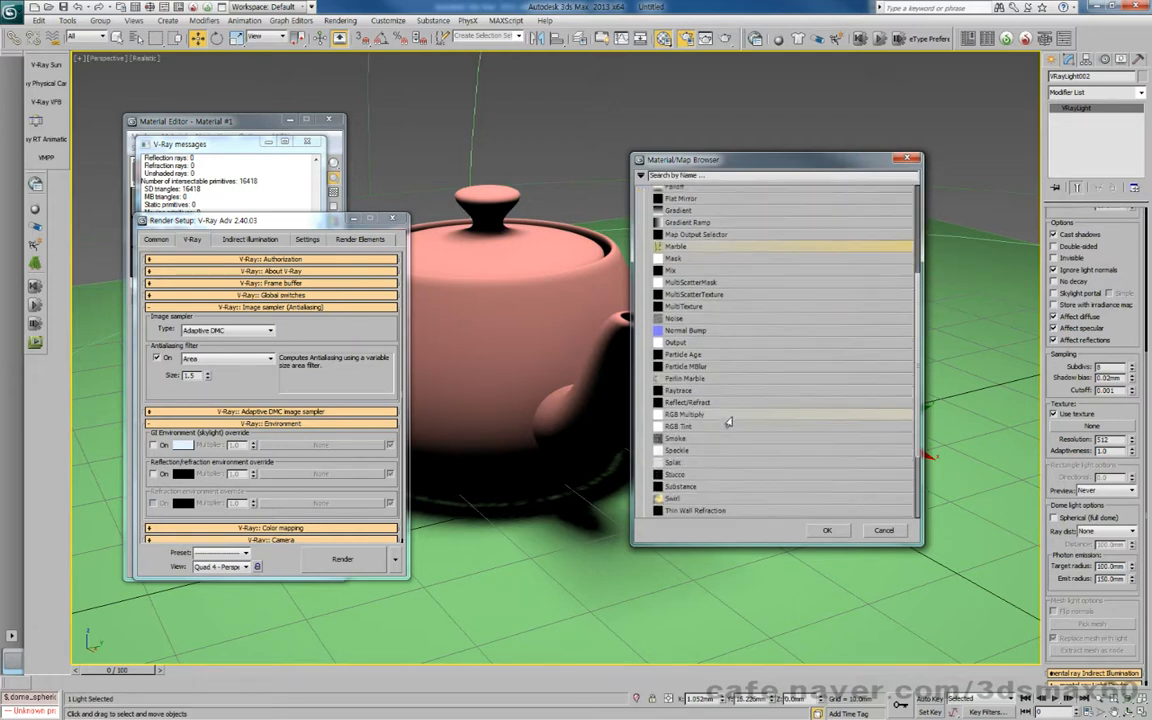
scroll(728, 423, down, 2)
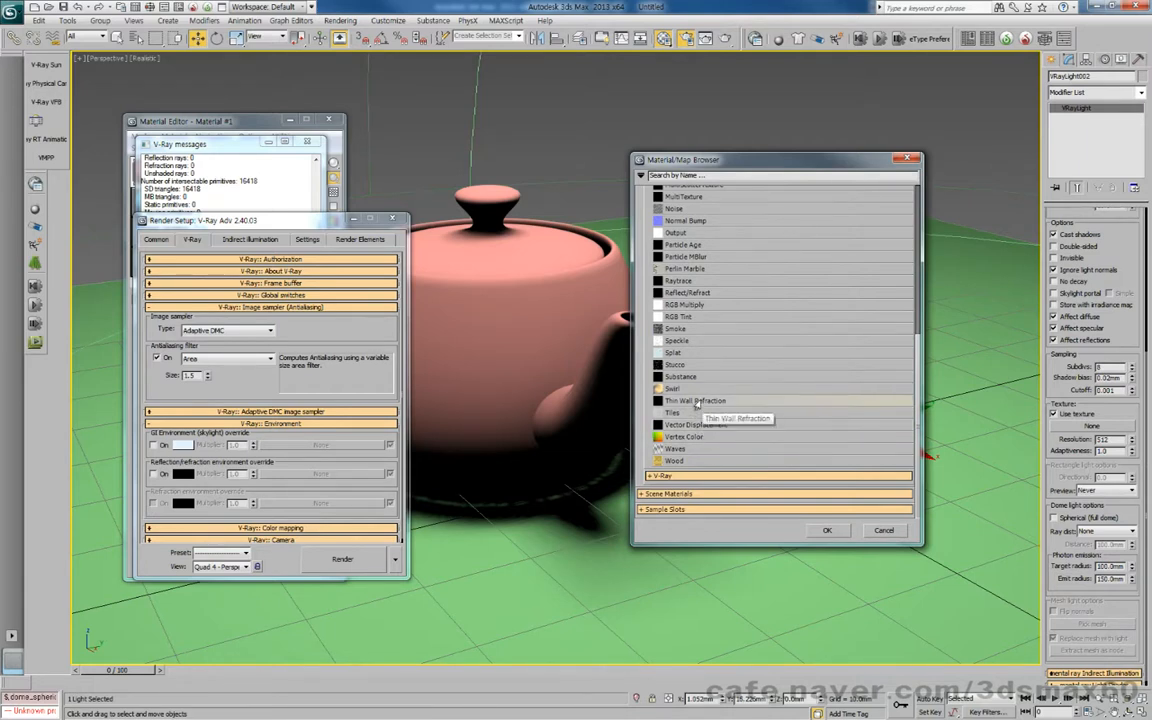
click(686, 476)
scroll(690, 478, down, 5)
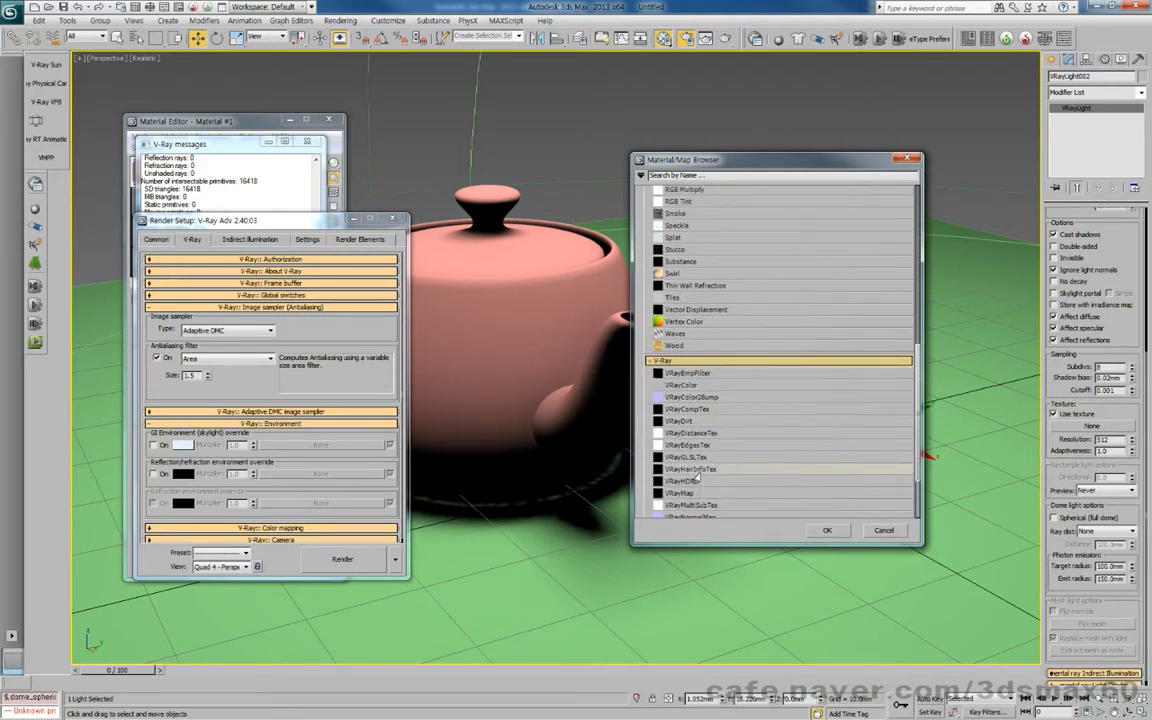
double_click(699, 482)
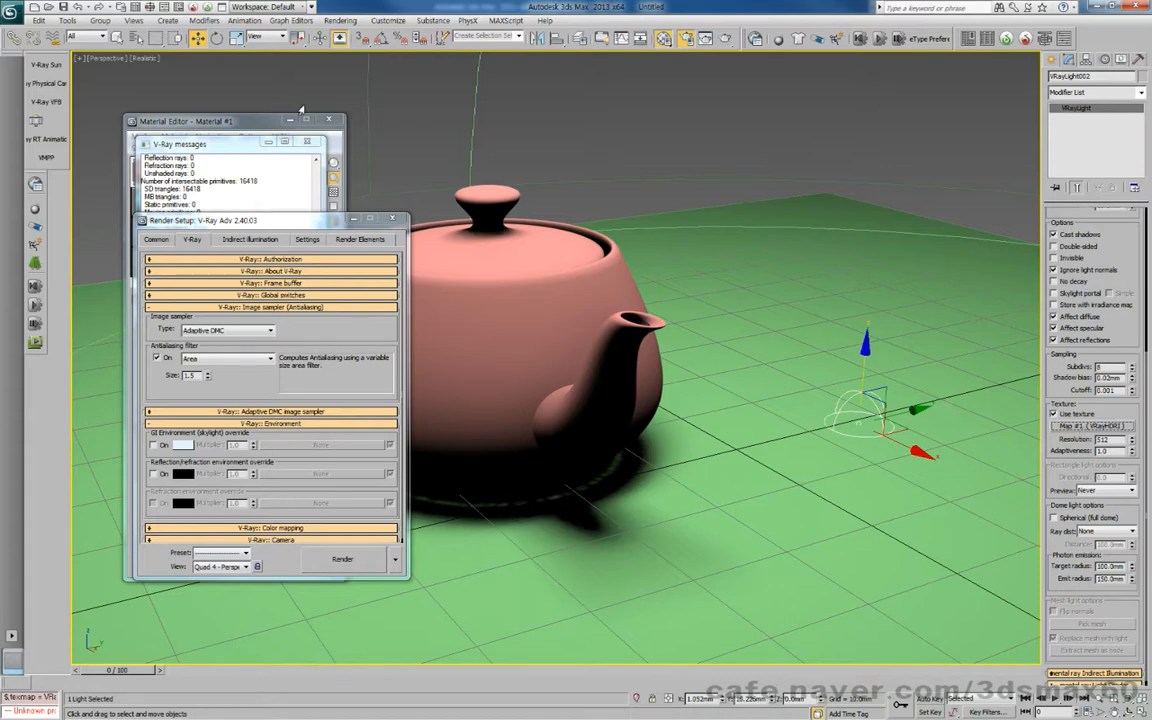
Step: Copy the dome light's VRayHDRI map as an instance into the third sample slot of the Material Editor
drag(263, 125, 776, 132)
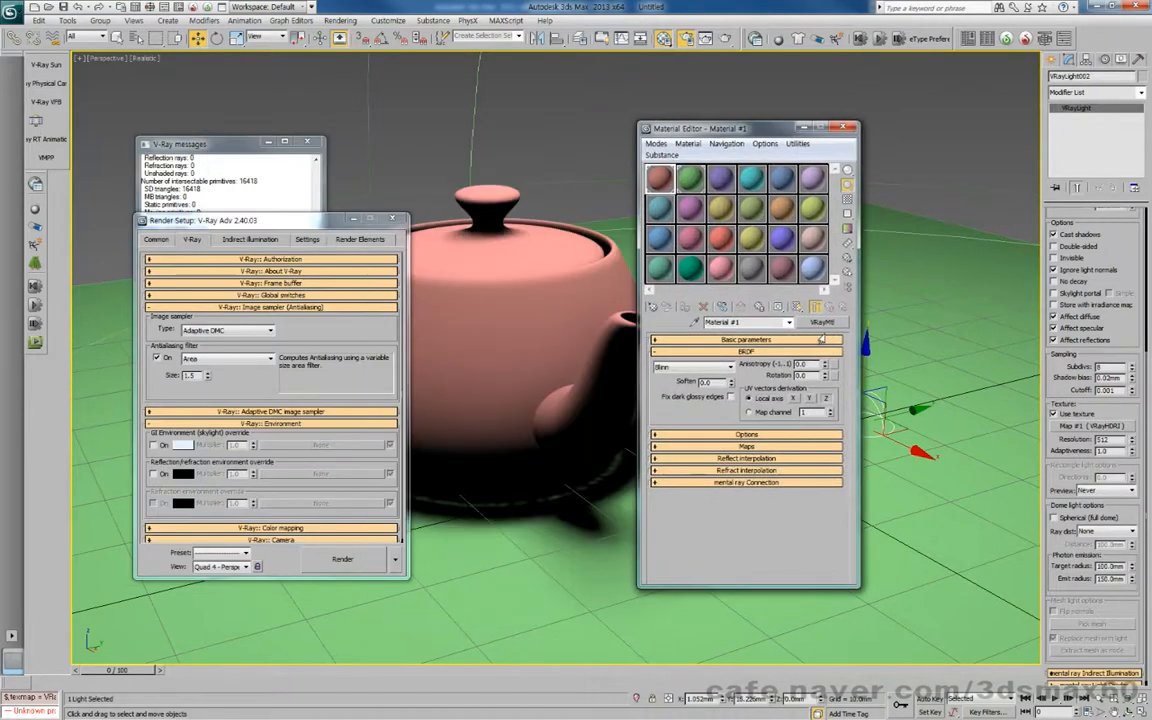
drag(1078, 429, 747, 184)
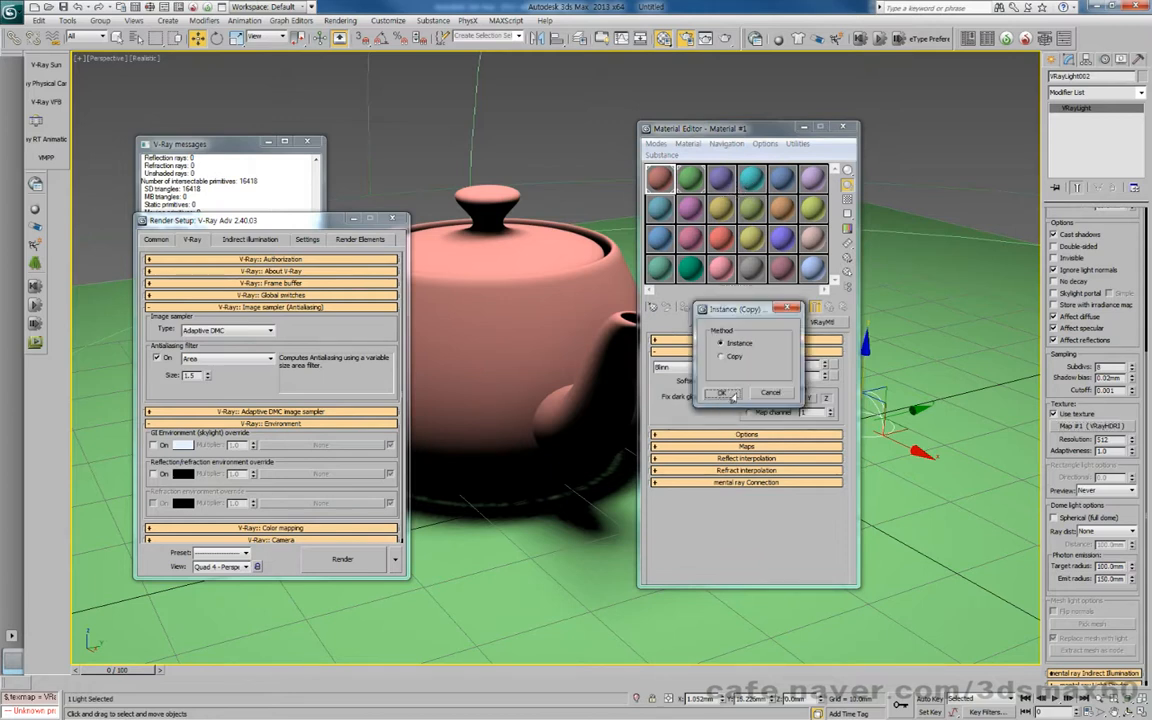
click(729, 393)
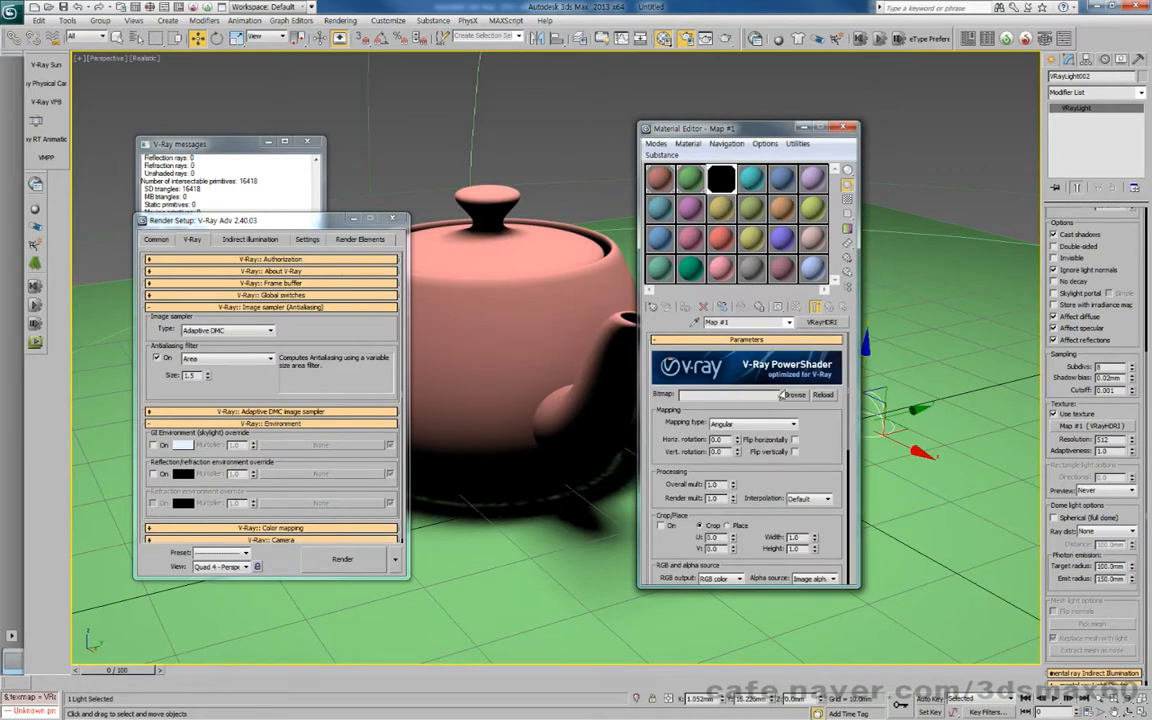
Step: Start choosing the VRayHDRI bitmap and open the HDRI맵 folder inside the texture source folder on drive D
click(793, 394)
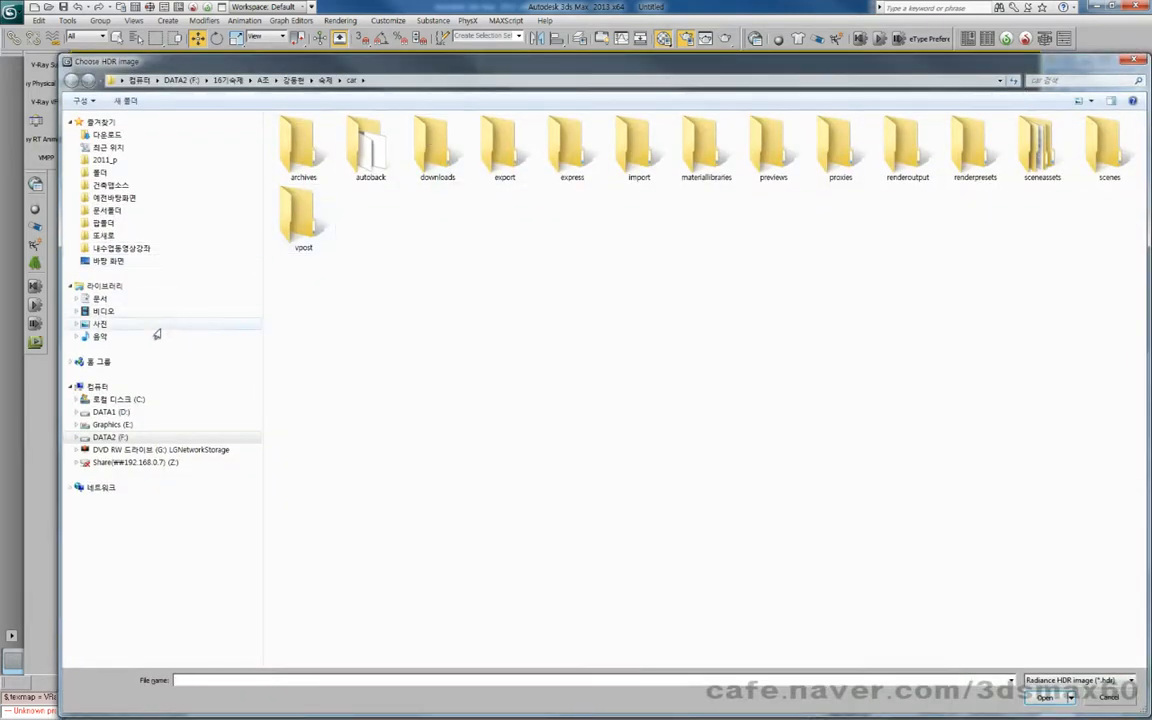
click(114, 414)
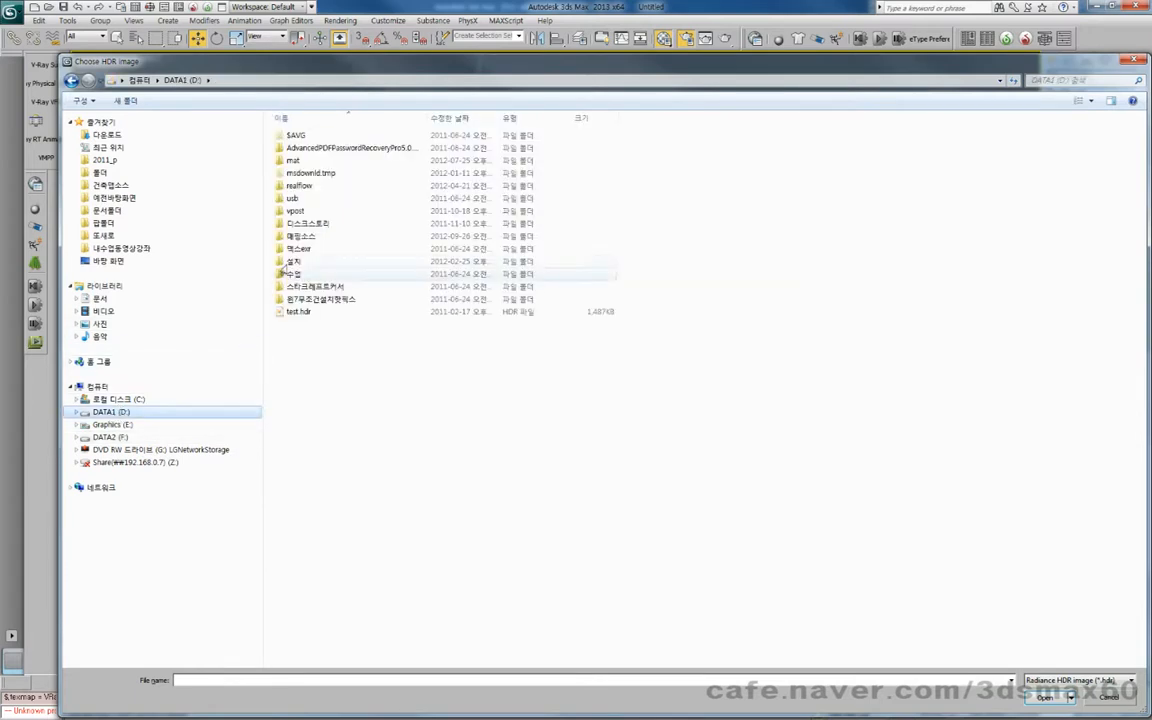
double_click(298, 237)
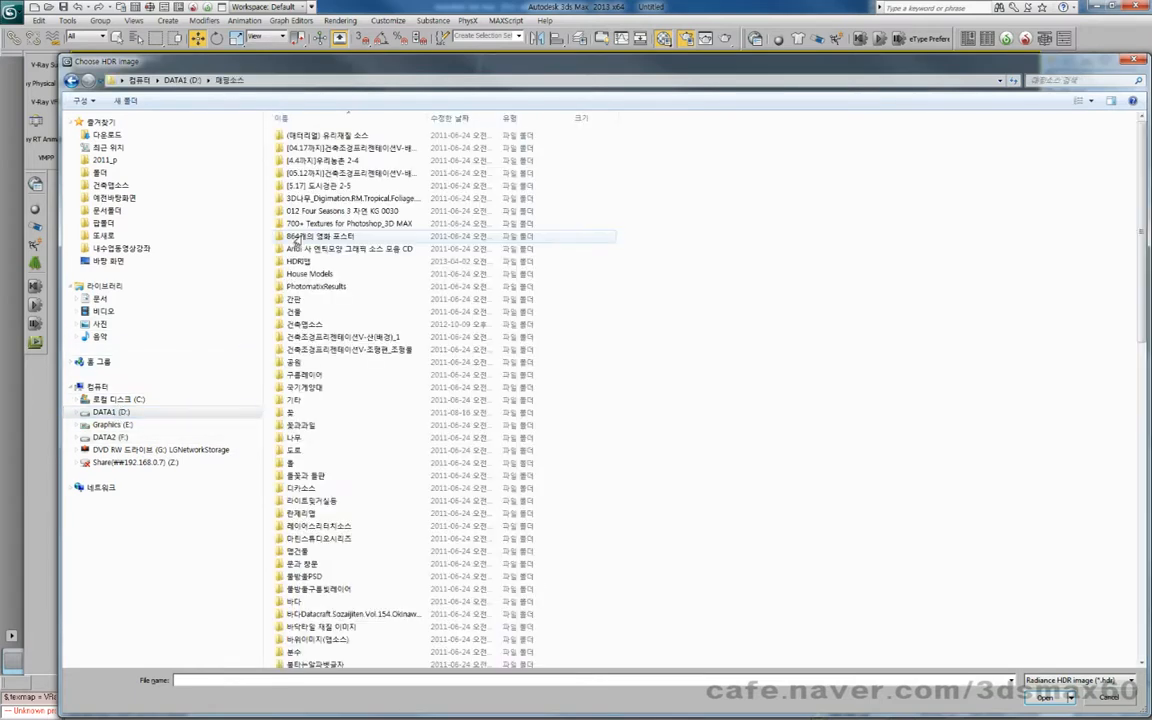
scroll(326, 384, down, 3)
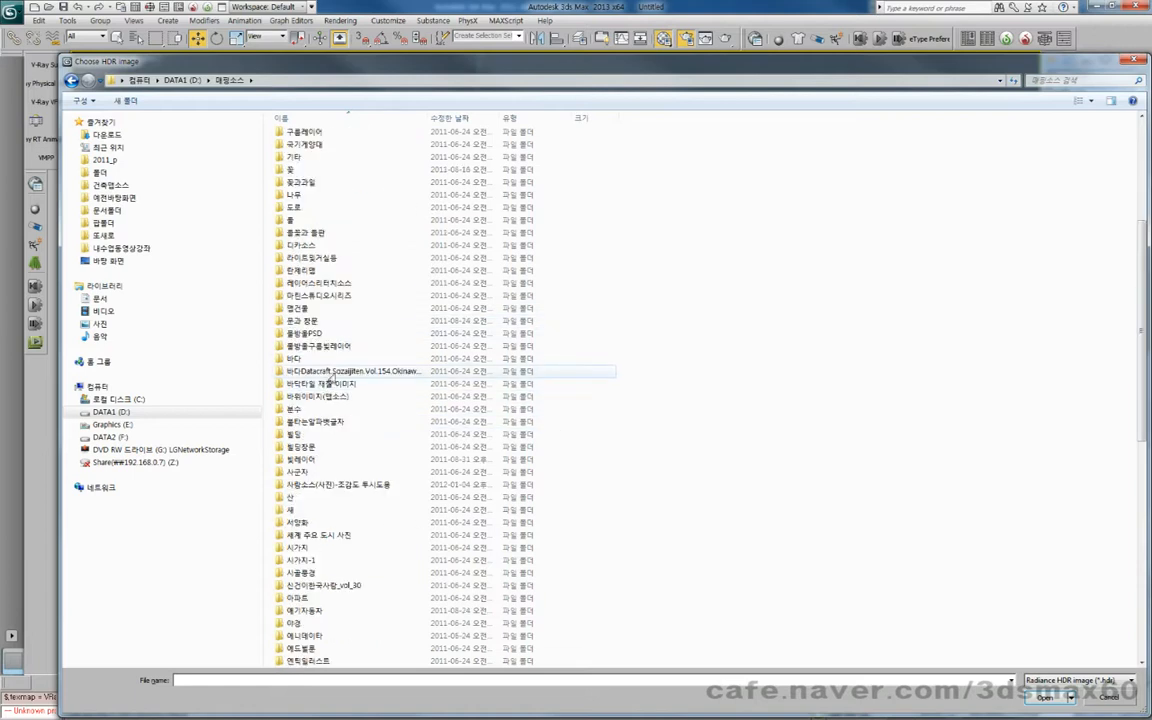
scroll(334, 380, down, 6)
scroll(334, 384, down, 8)
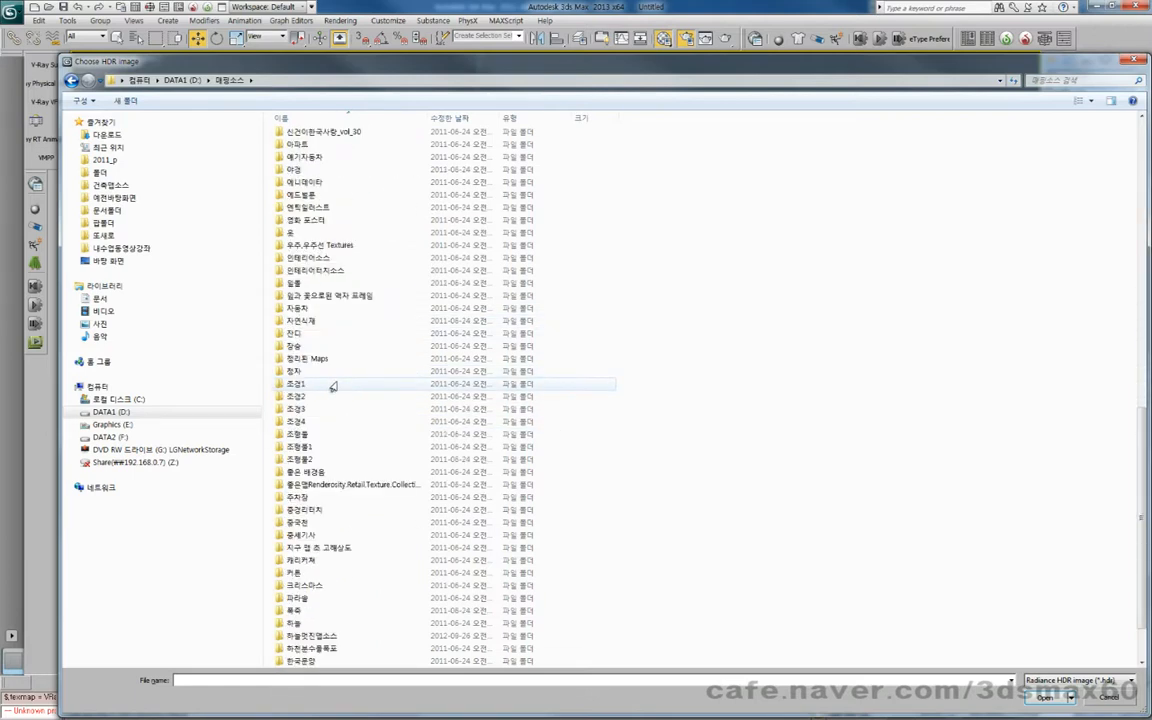
scroll(339, 375, up, 14)
scroll(339, 365, up, 4)
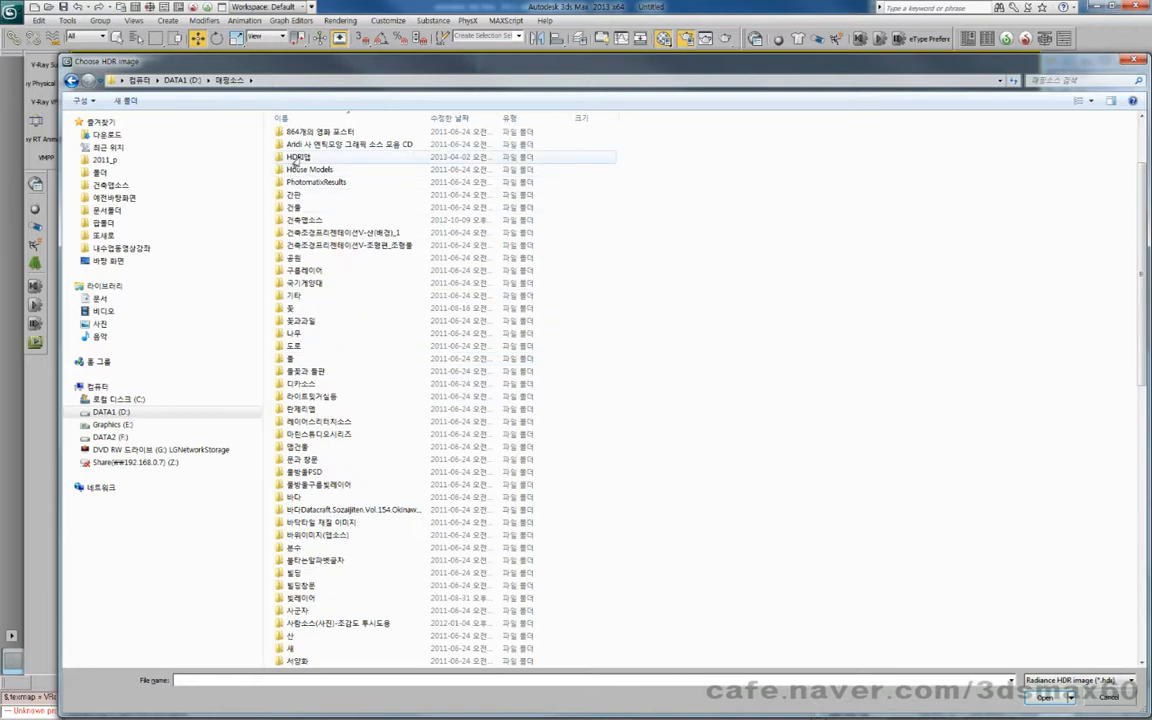
double_click(296, 158)
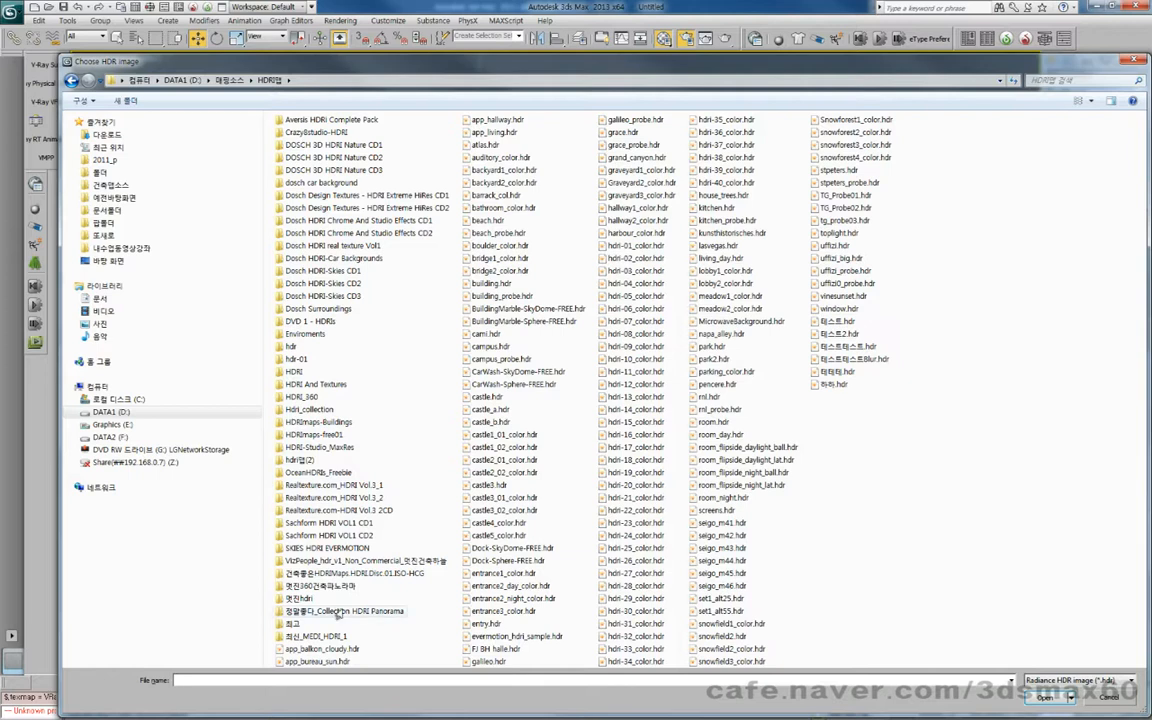
Step: Load OpenfootageNETHDRForrest02_Small_.hdr from the HDRI 360 forrest in autumn folder of the HDRI Panorama collection
double_click(338, 611)
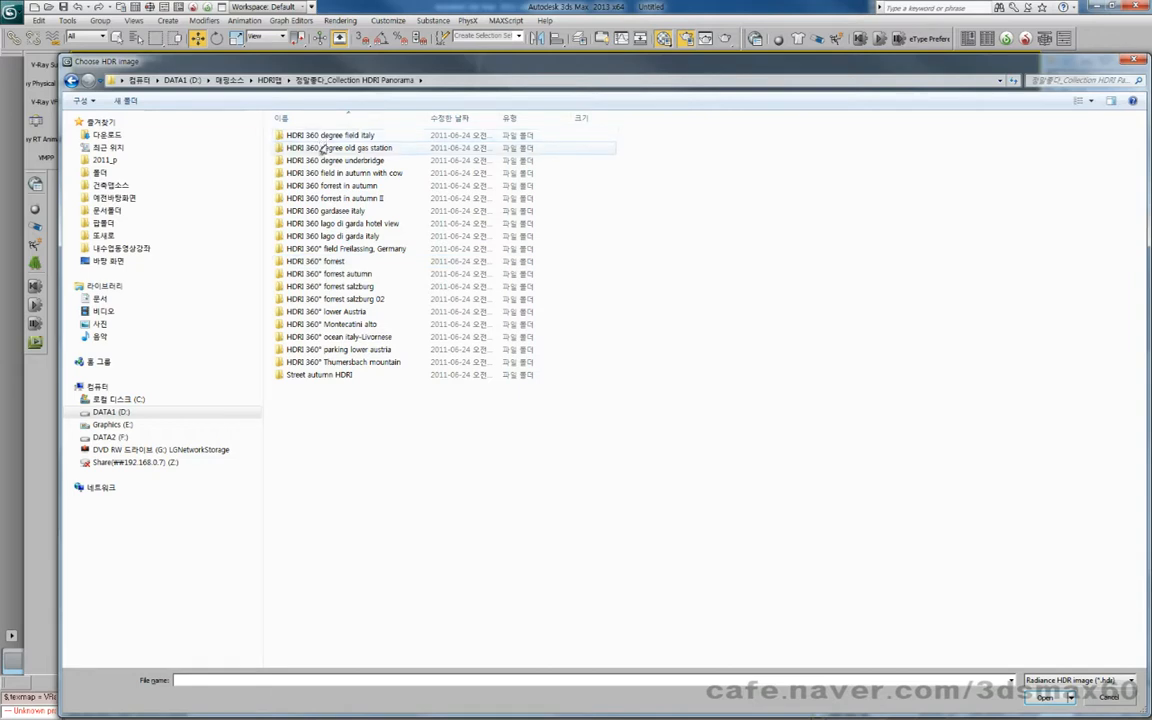
click(323, 147)
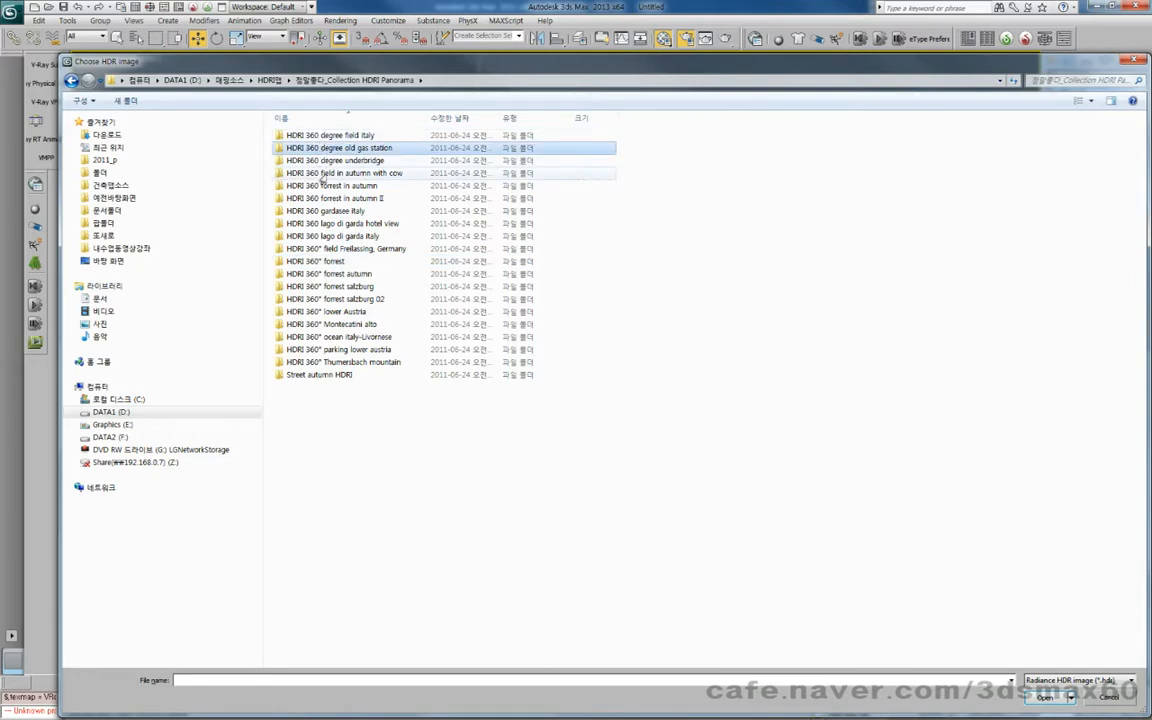
double_click(322, 176)
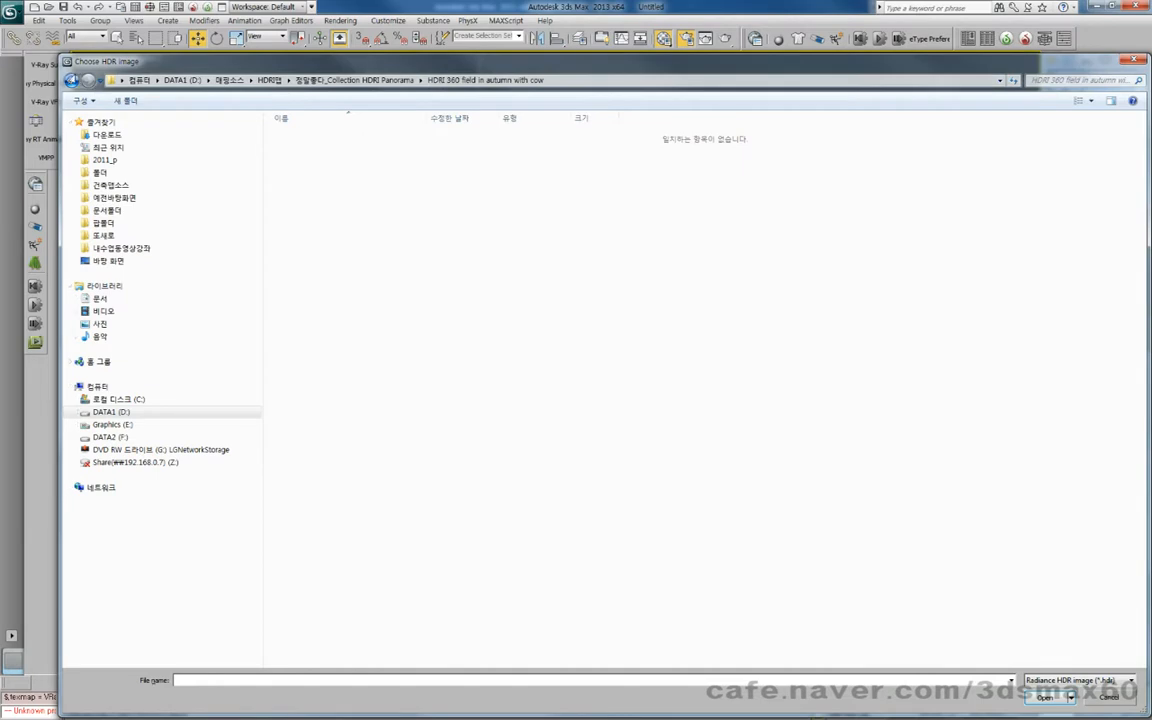
click(71, 81)
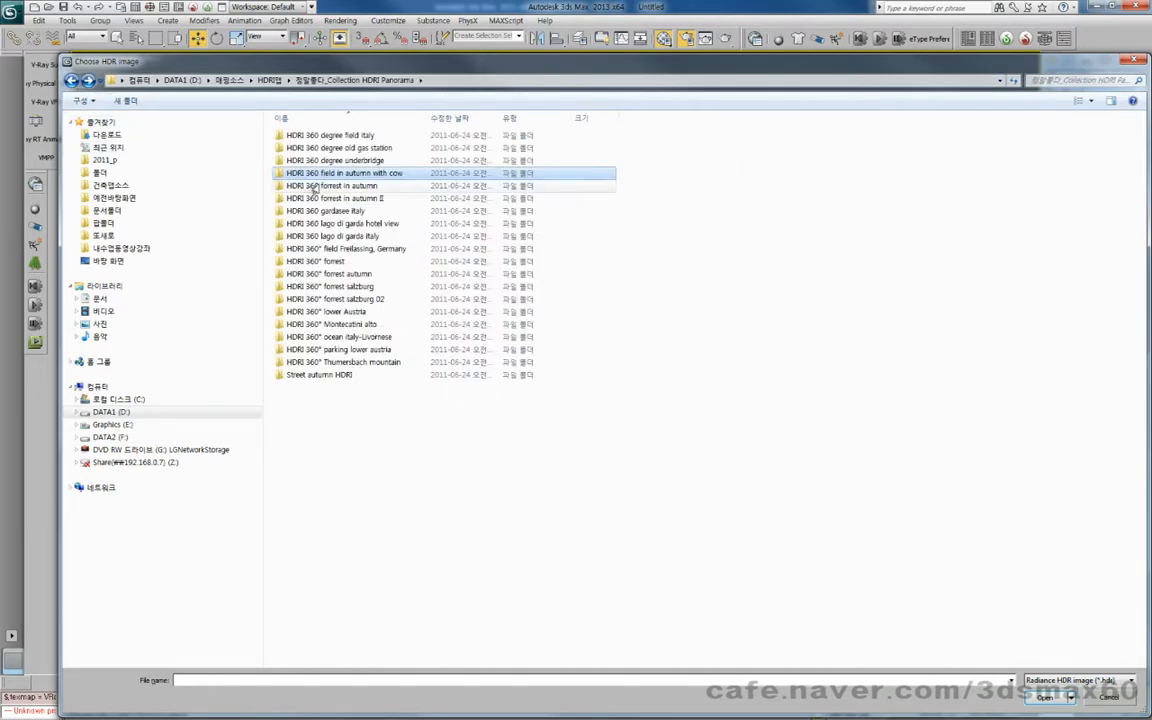
double_click(313, 188)
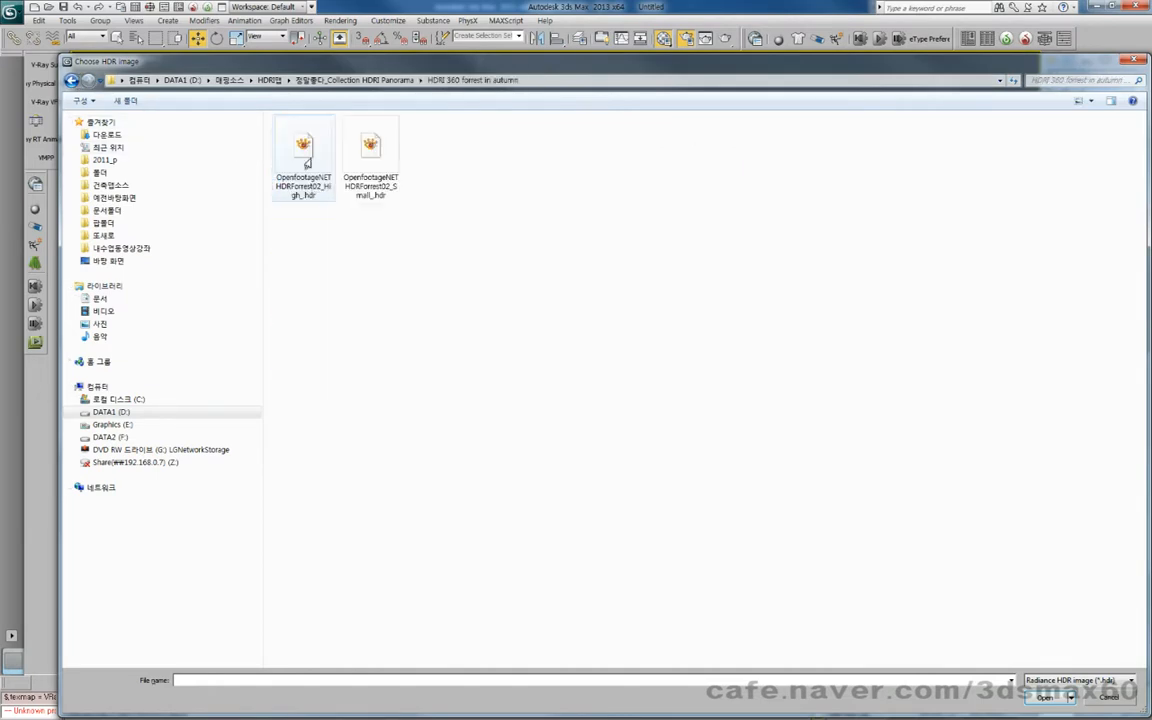
click(306, 163)
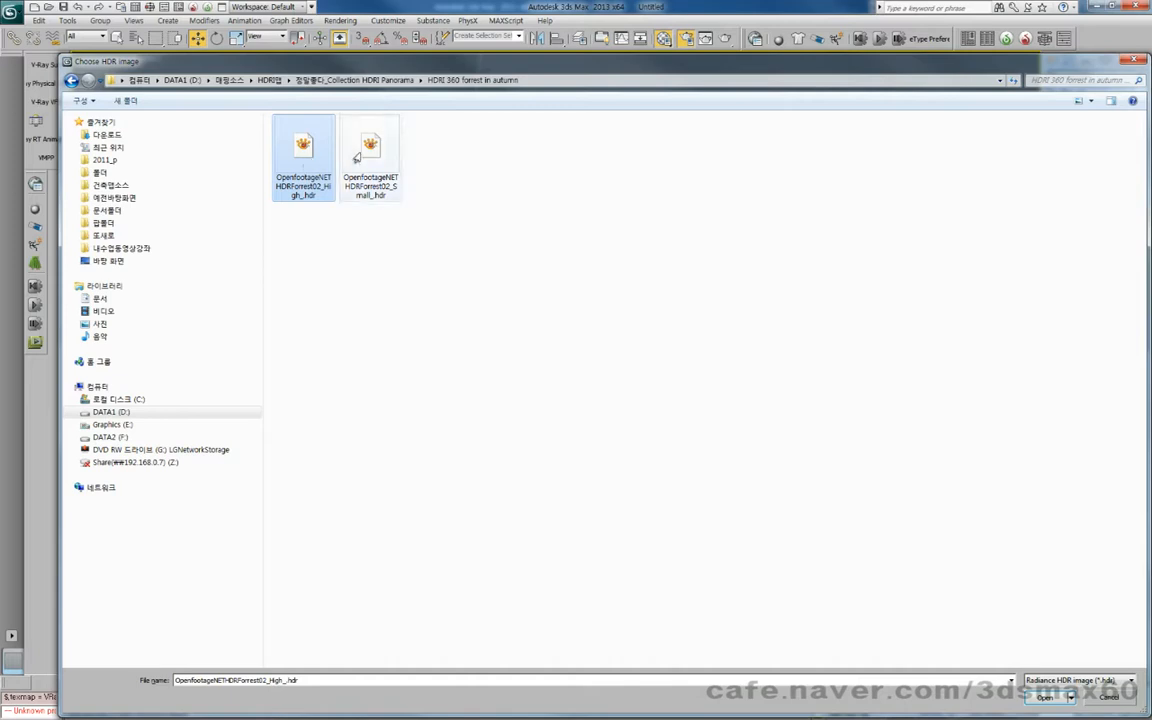
double_click(356, 157)
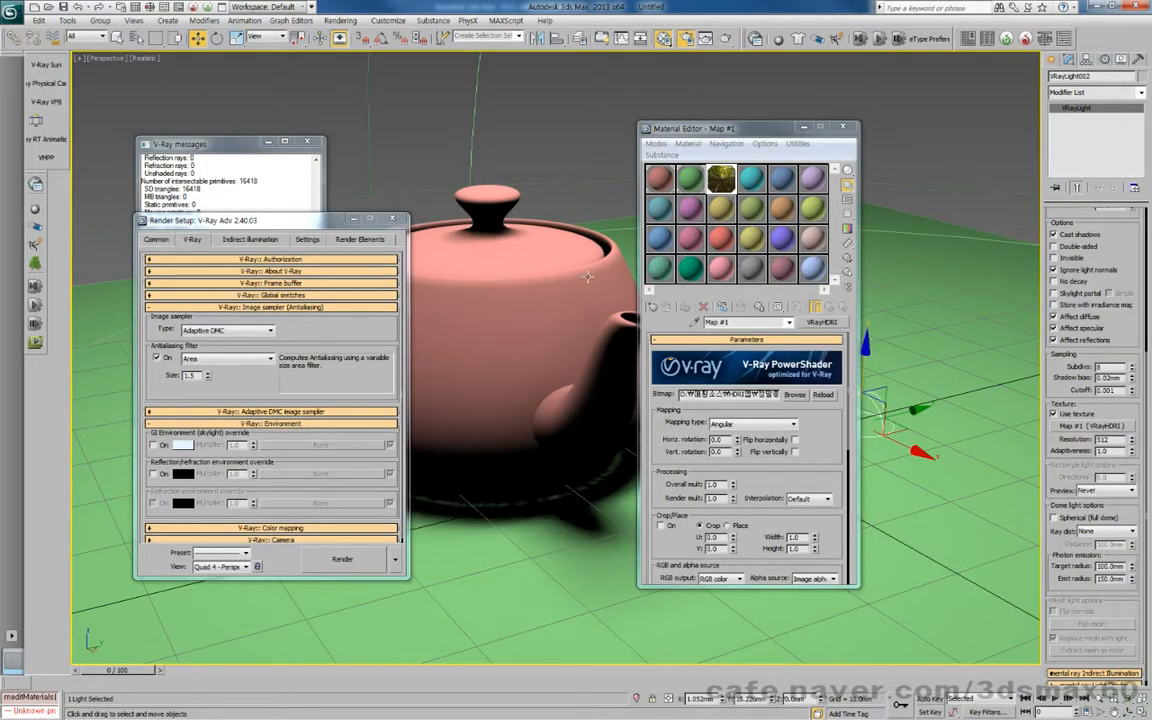
Step: Set the HDRI map's mapping type to Spherical and check the forest image in an enlarged preview
click(752, 424)
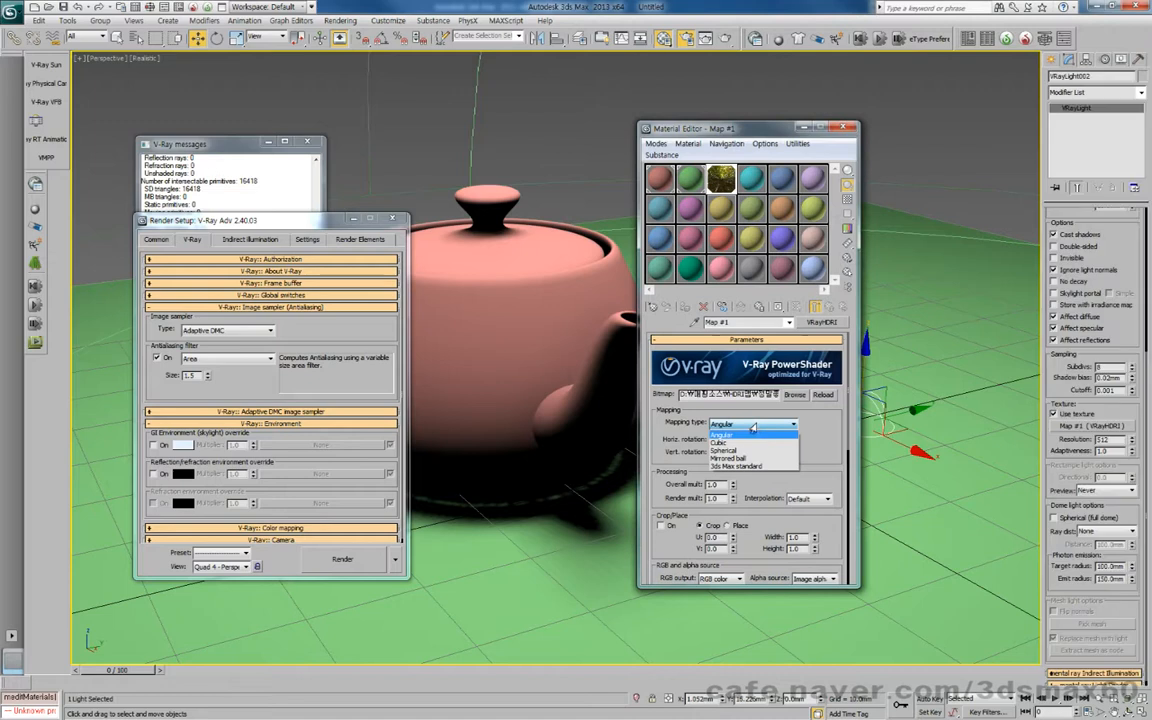
click(738, 451)
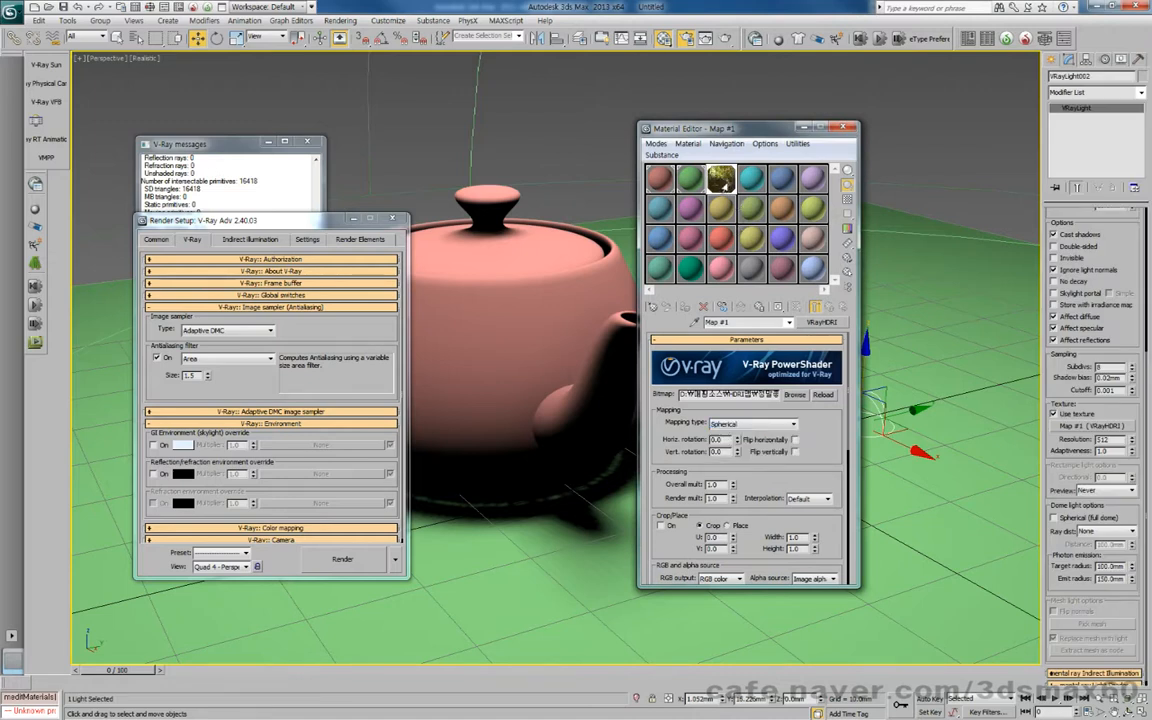
double_click(722, 182)
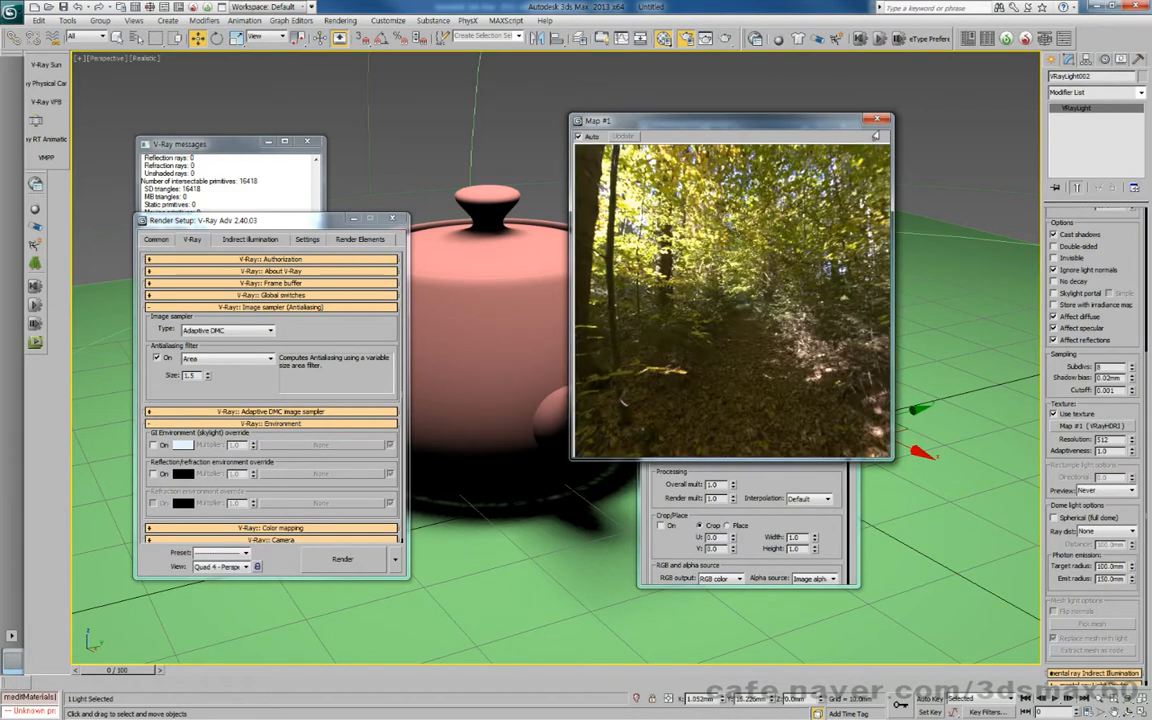
click(877, 119)
Step: Move the dome light along the Y axis away from the teapot, to about Y 154.6 mm
alt+middle_drag(573, 345, 577, 358)
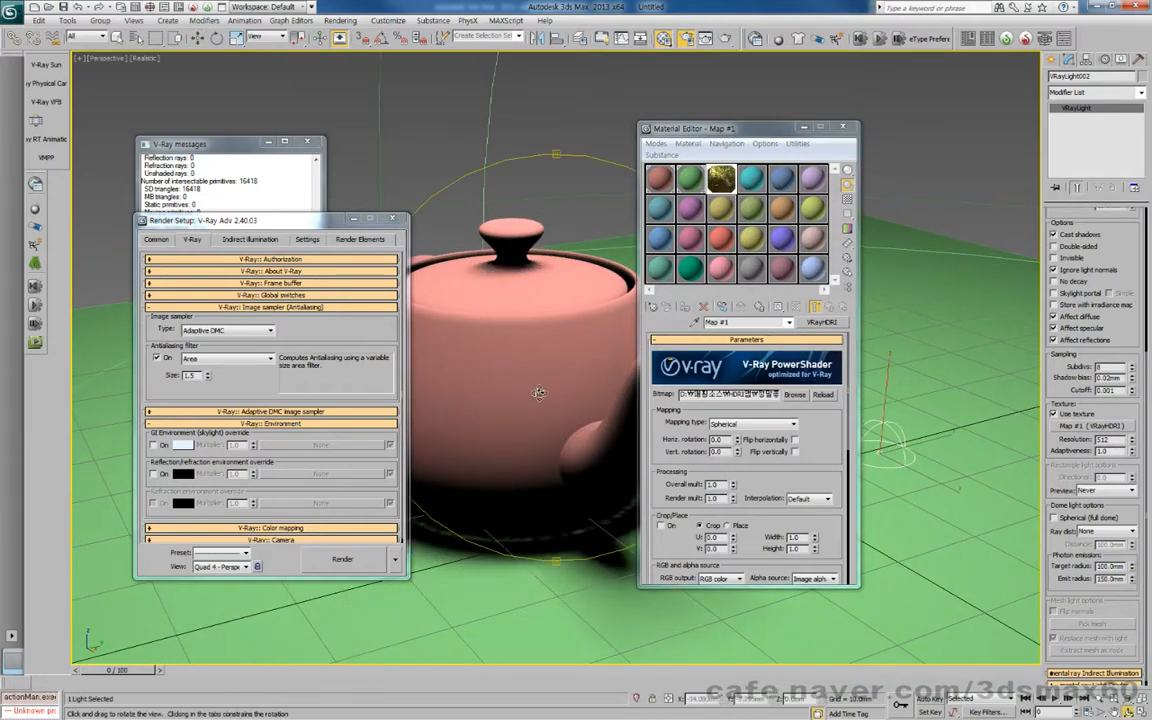
mouse_move(577, 358)
alt+middle_down()
mouse_move(533, 375)
mouse_move(545, 388)
mouse_move(470, 383)
alt+middle_up()
scroll(543, 388, down, 4)
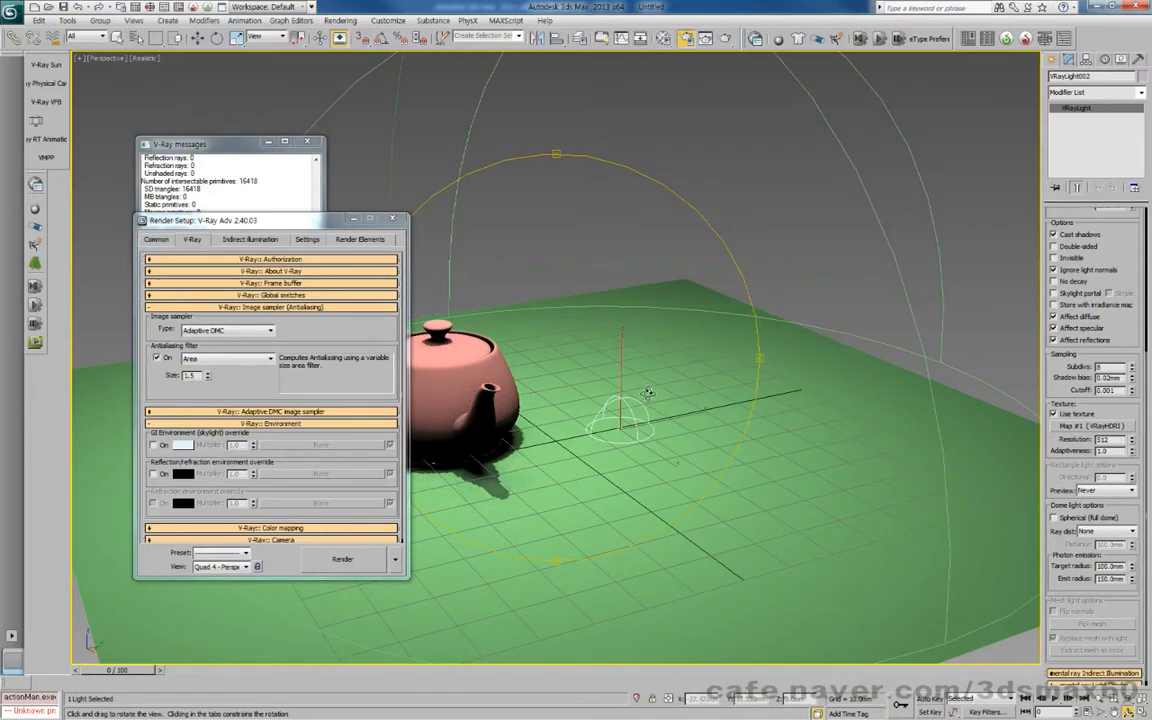
key(w)
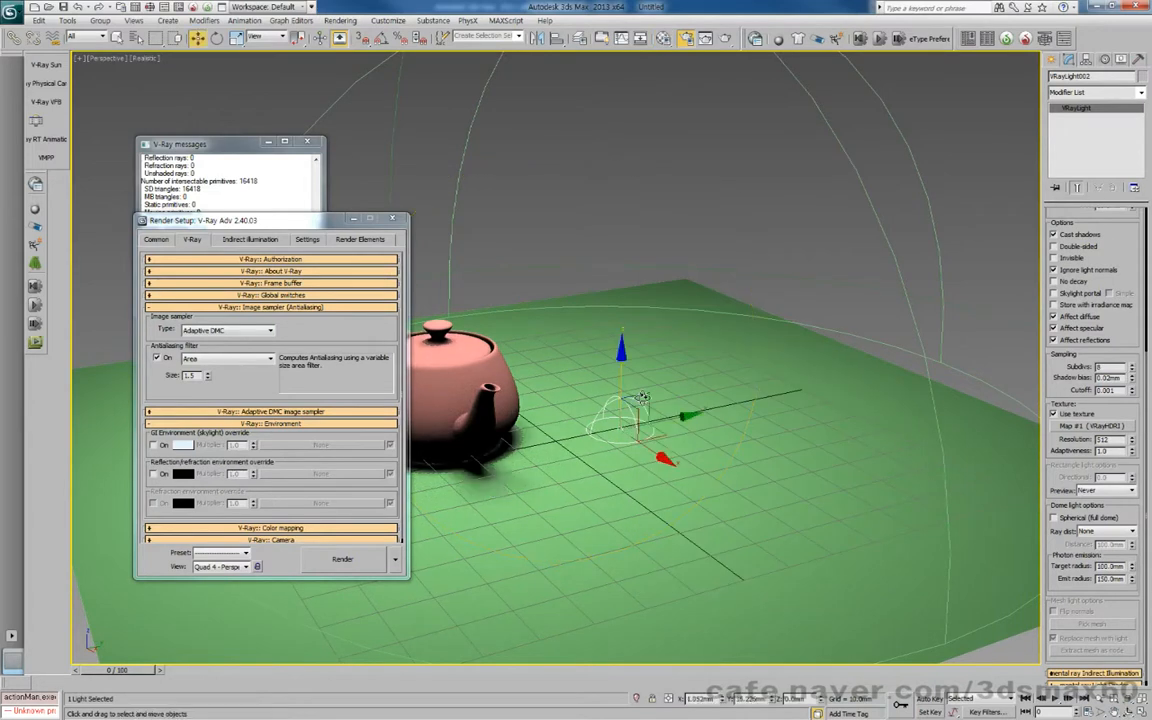
drag(724, 410, 1083, 313)
Step: Create a target camera from a close perspective view of the teapot, adjust its framing and show all four viewports
middle_drag(868, 345, 918, 318)
scroll(708, 393, up, 3)
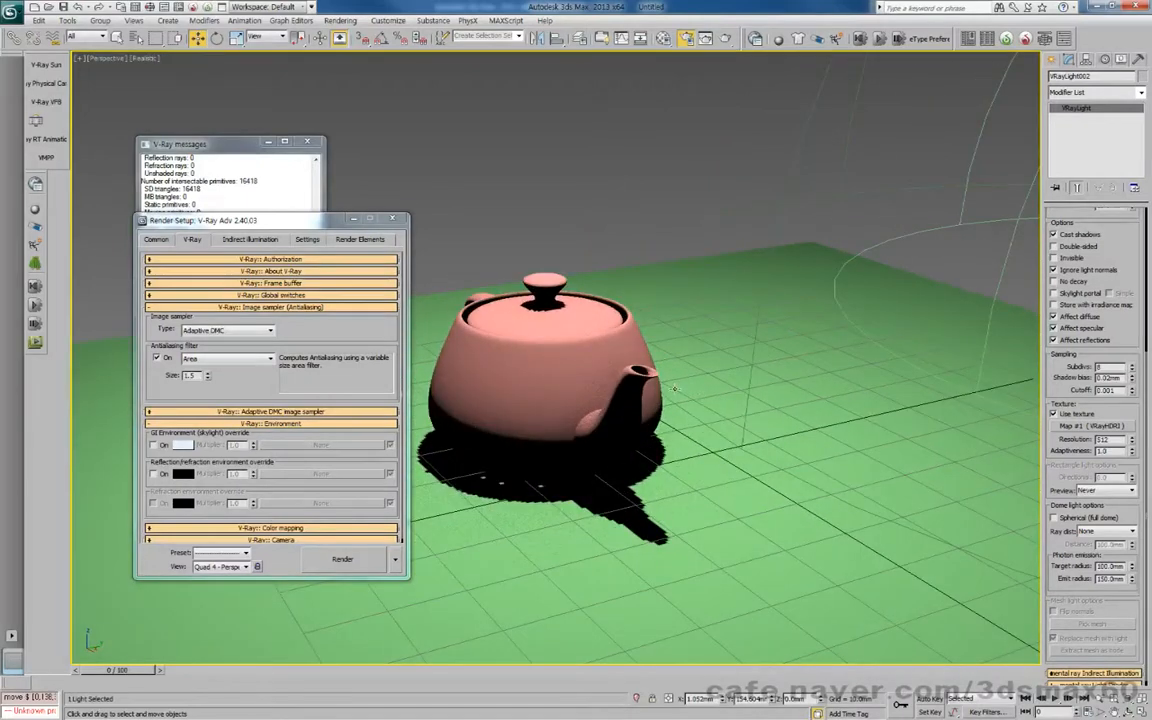
scroll(674, 389, up, 3)
scroll(672, 388, down, 3)
scroll(668, 385, up, 1)
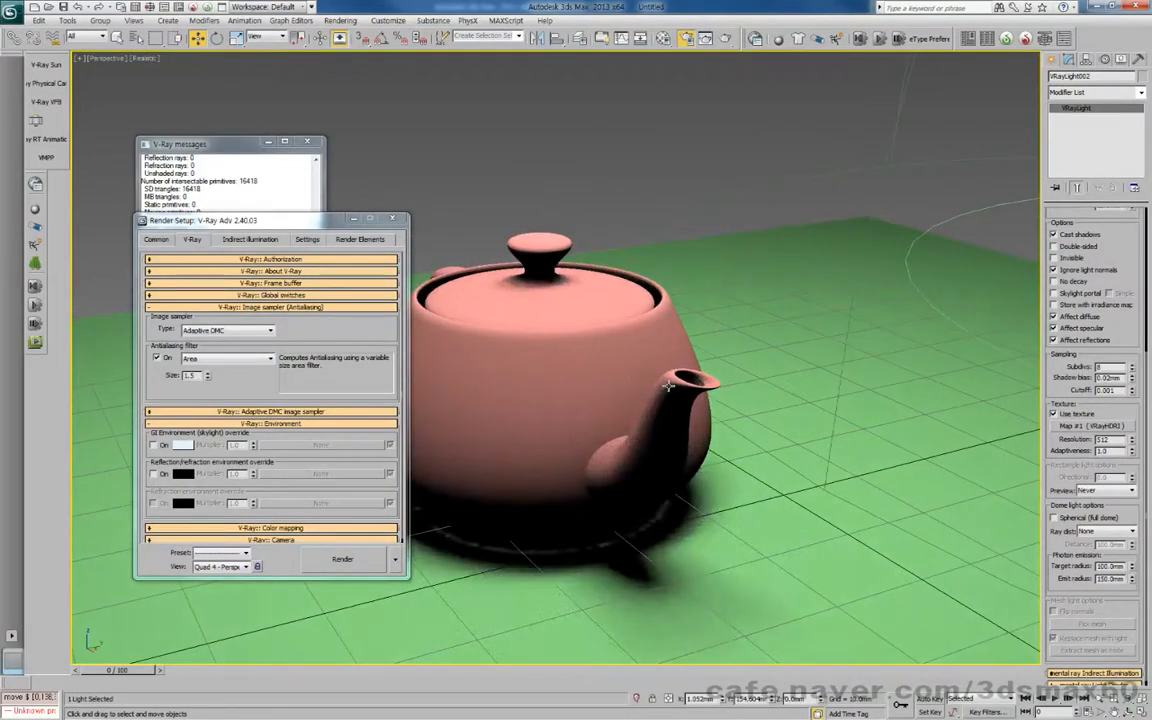
key(ctrl+c)
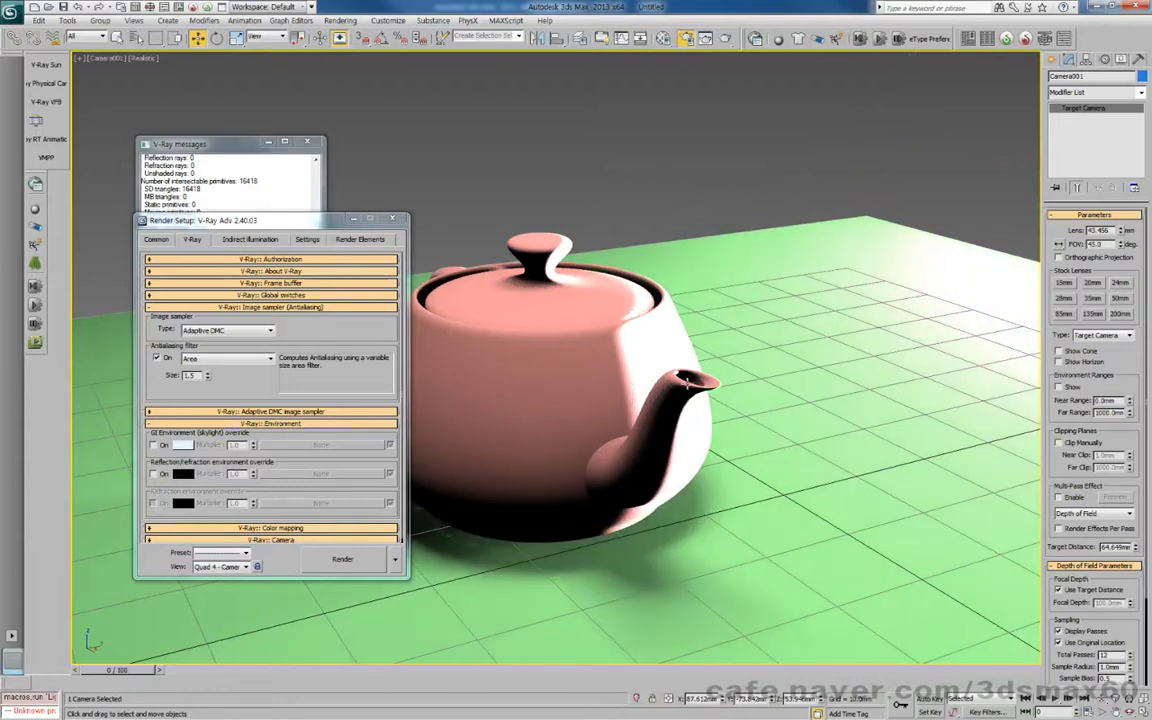
middle_drag(693, 397, 645, 394)
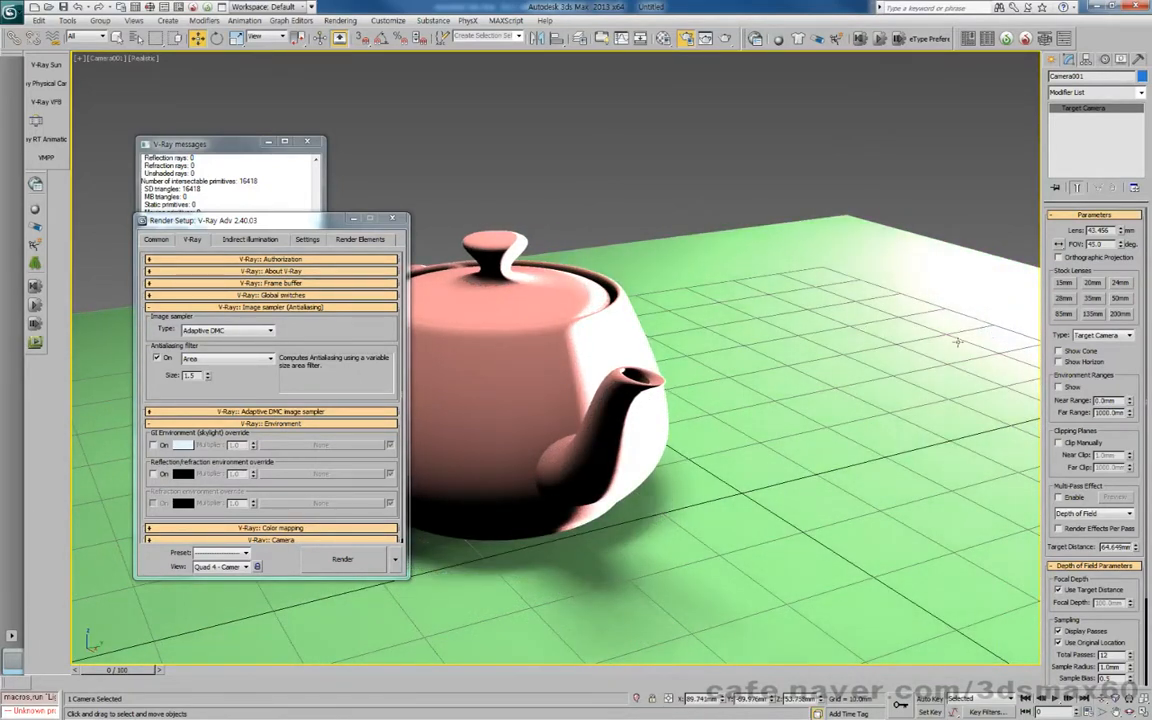
mouse_move(876, 356)
middle_down()
mouse_move(831, 358)
mouse_move(846, 344)
mouse_move(890, 344)
middle_up()
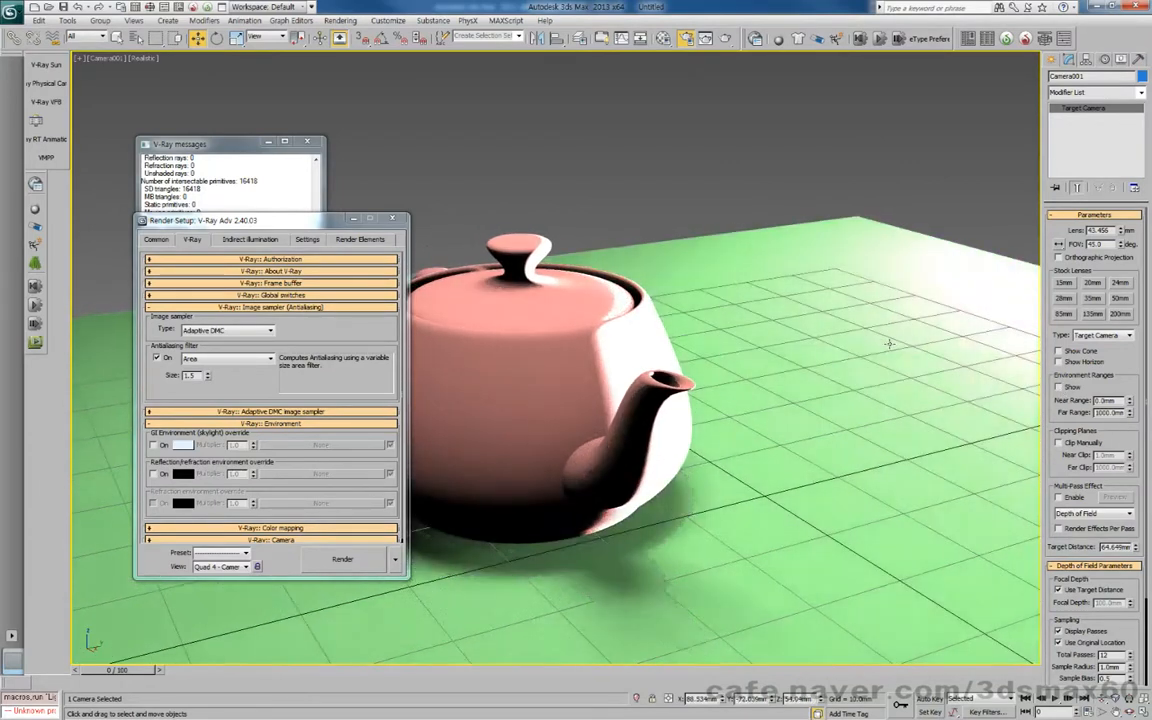
key(alt+w)
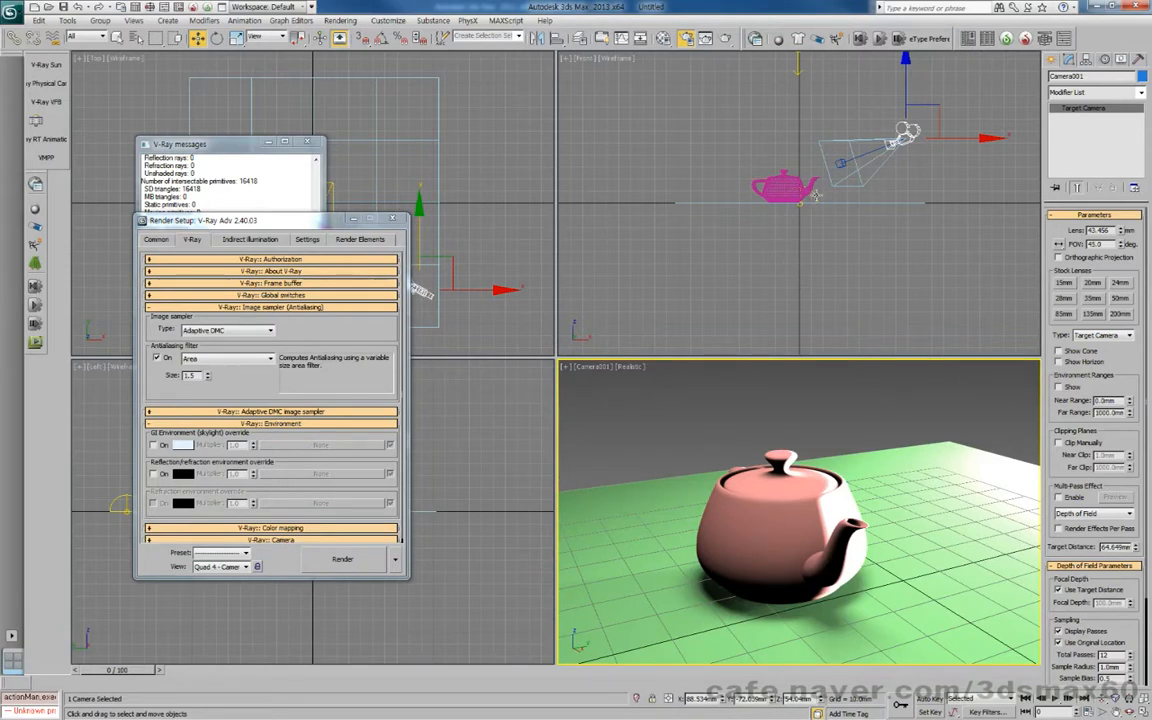
Step: Close the V-Ray messages window and move the Render Setup window clear of the Top view
click(1024, 350)
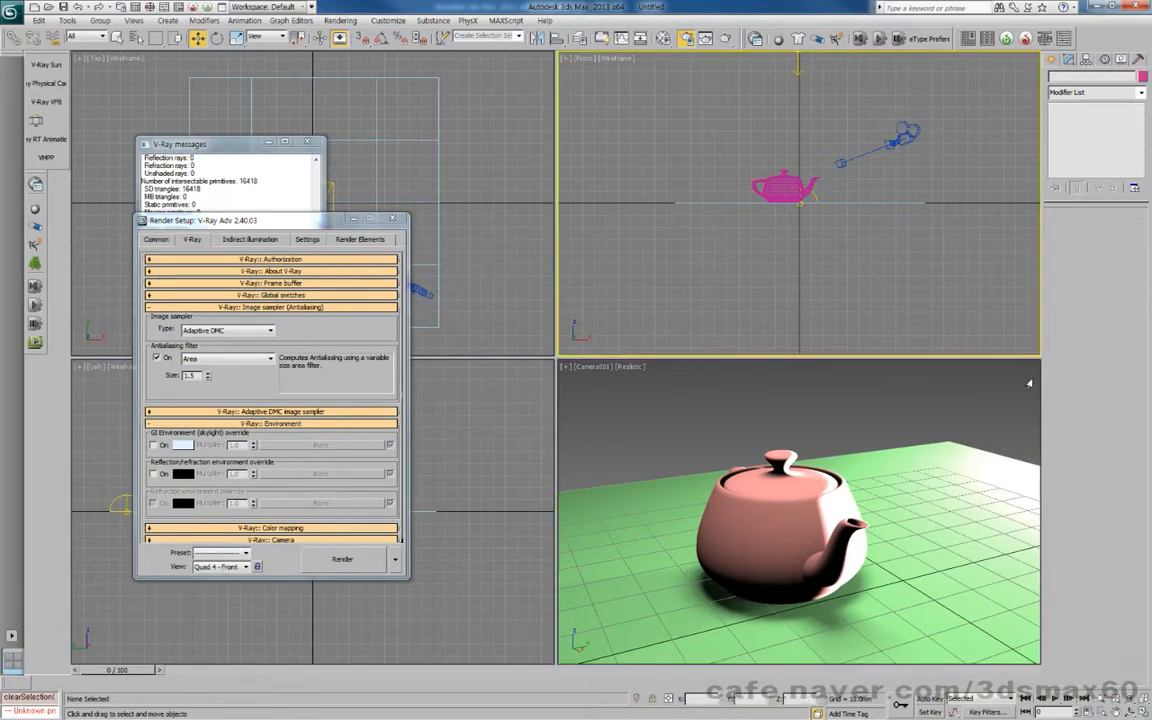
right_click(816, 197)
click(822, 206)
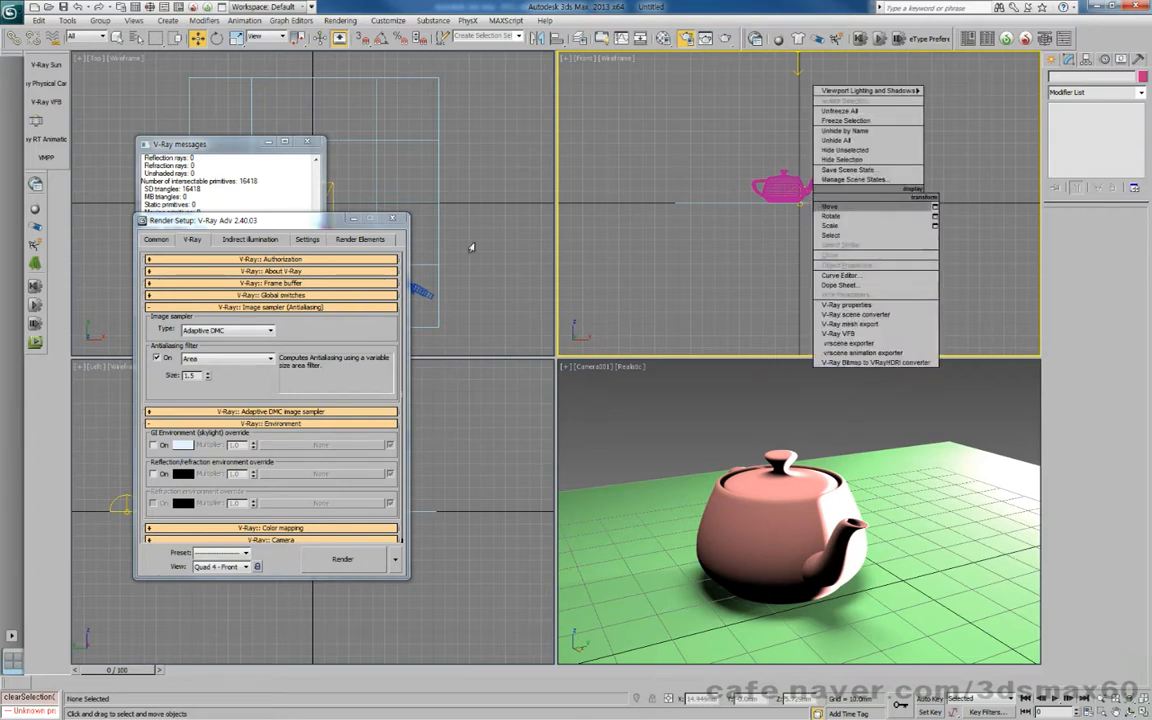
click(296, 188)
click(308, 142)
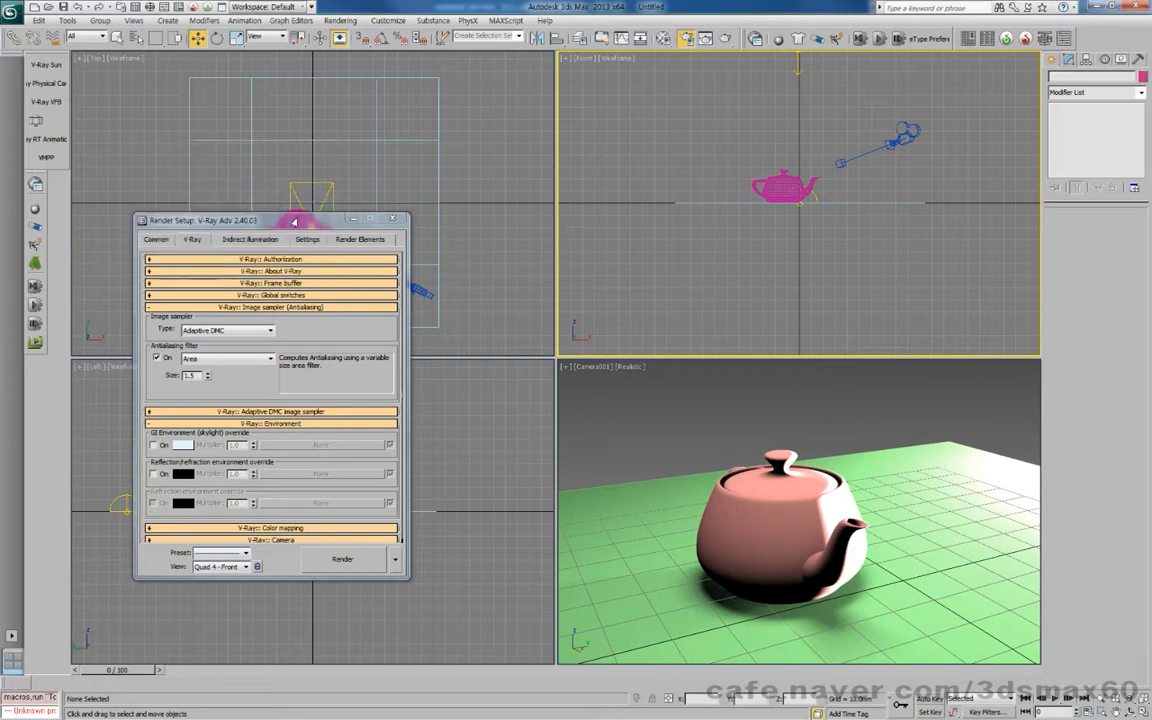
drag(287, 224, 345, 388)
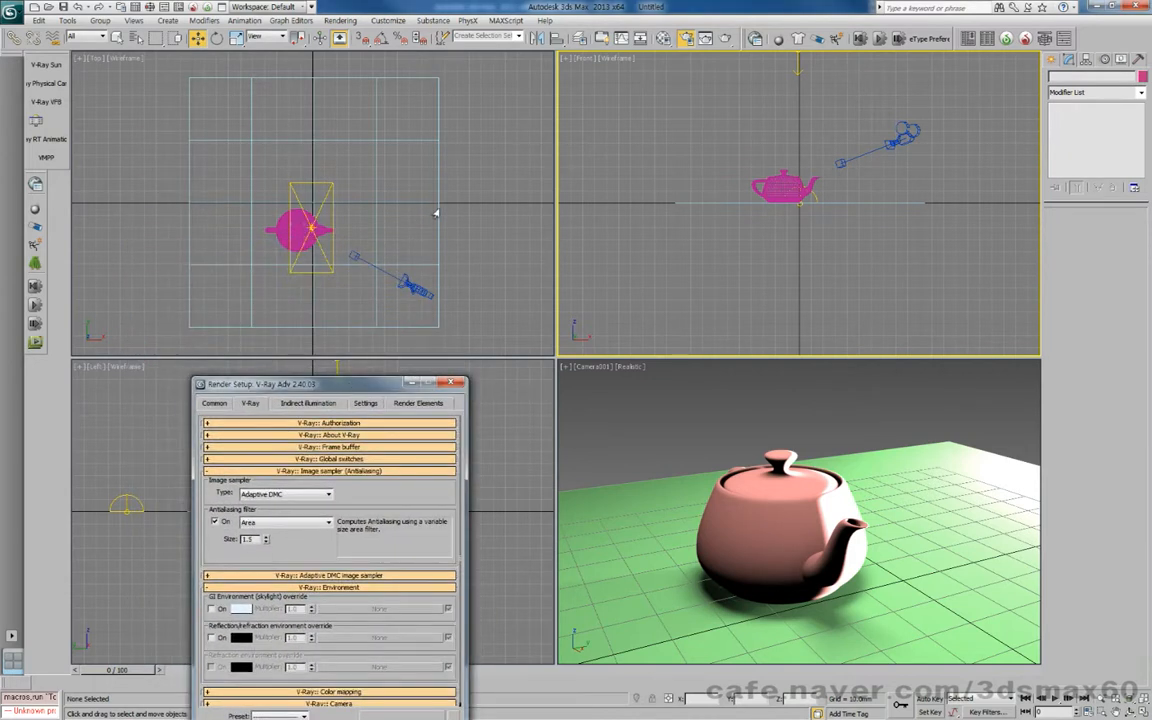
Step: Make the dome light invisible to the camera and set its multiplier to 5
middle_drag(436, 213, 361, 200)
scroll(361, 200, down, 3)
drag(361, 125, 284, 92)
drag(1099, 252, 1085, 443)
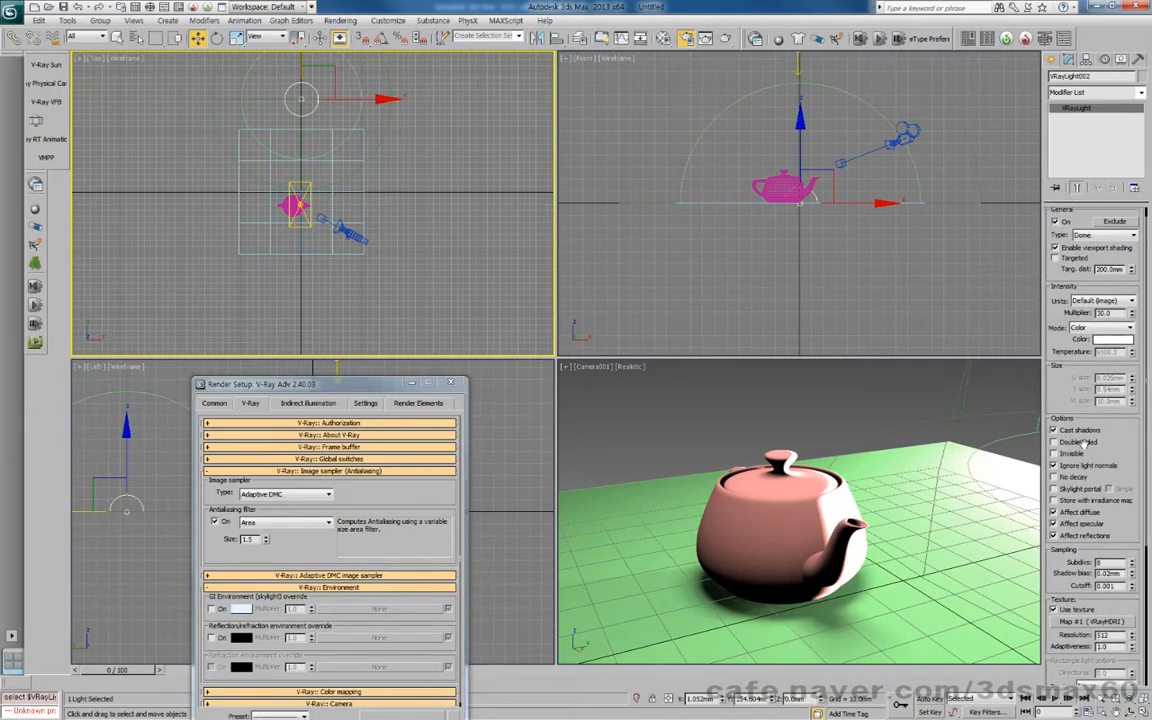
click(1070, 454)
mouse_move(1113, 505)
mouse_down()
mouse_move(1122, 287)
mouse_move(1106, 513)
mouse_up()
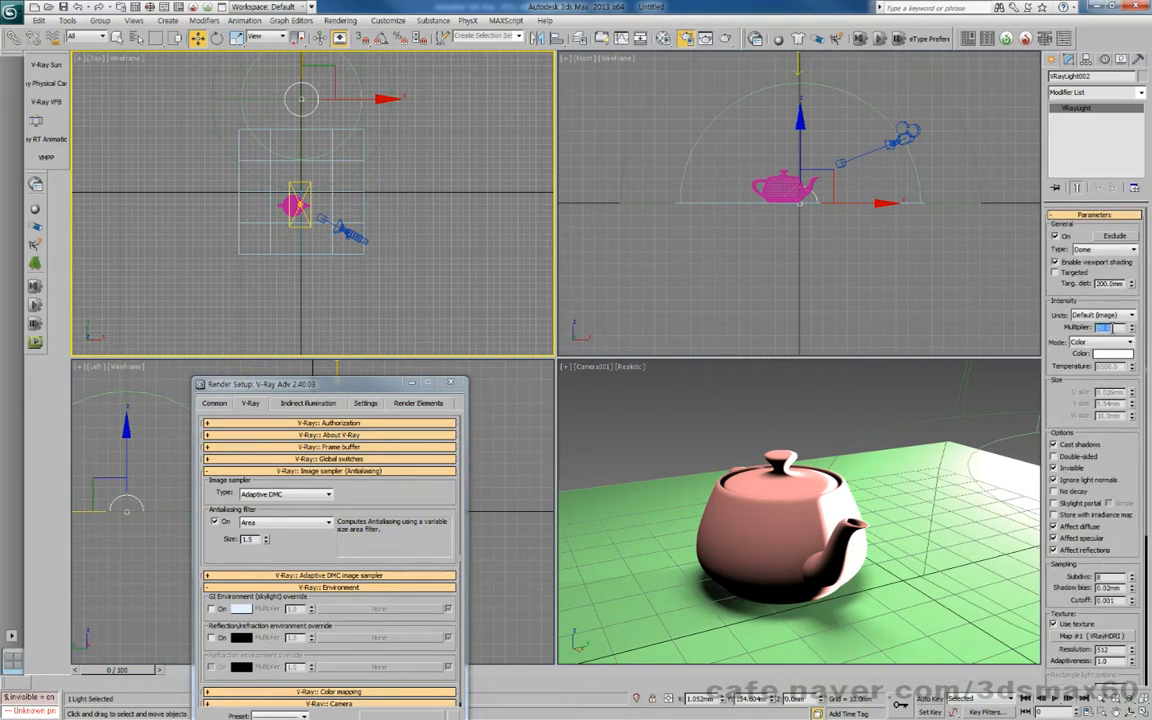
key(Return)
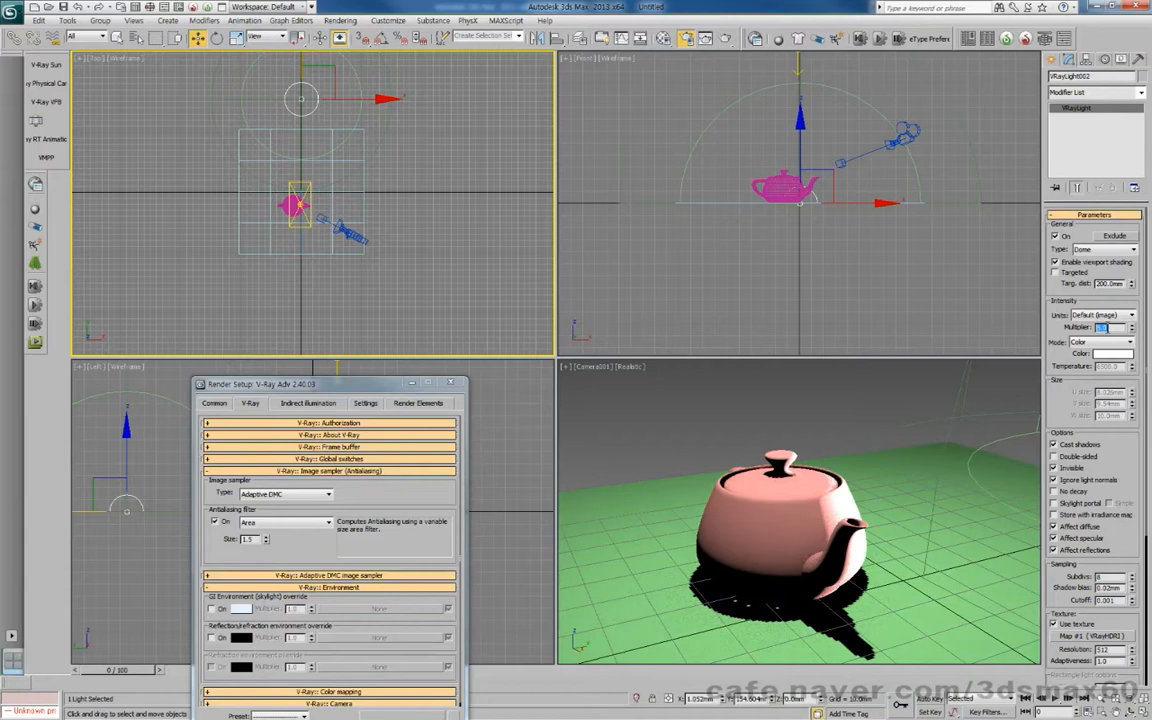
Step: Switch the dome light off and back on to compare the shading, and set its multiplier to 2
middle_drag(906, 475, 925, 467)
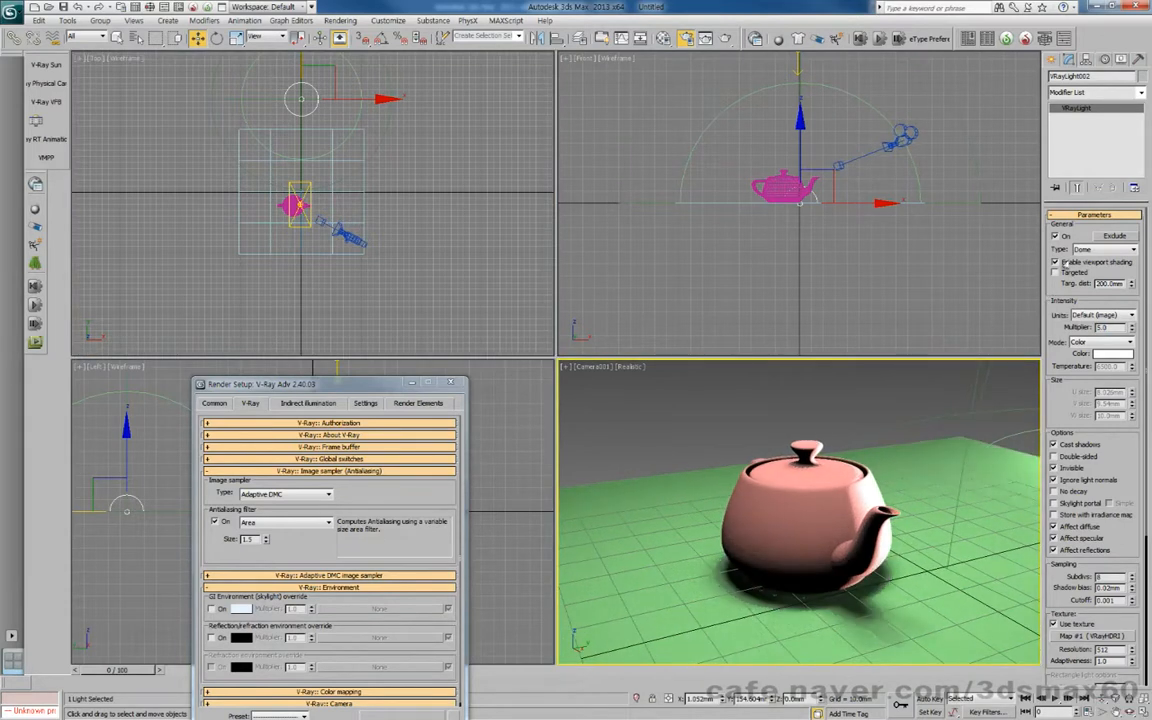
click(1066, 238)
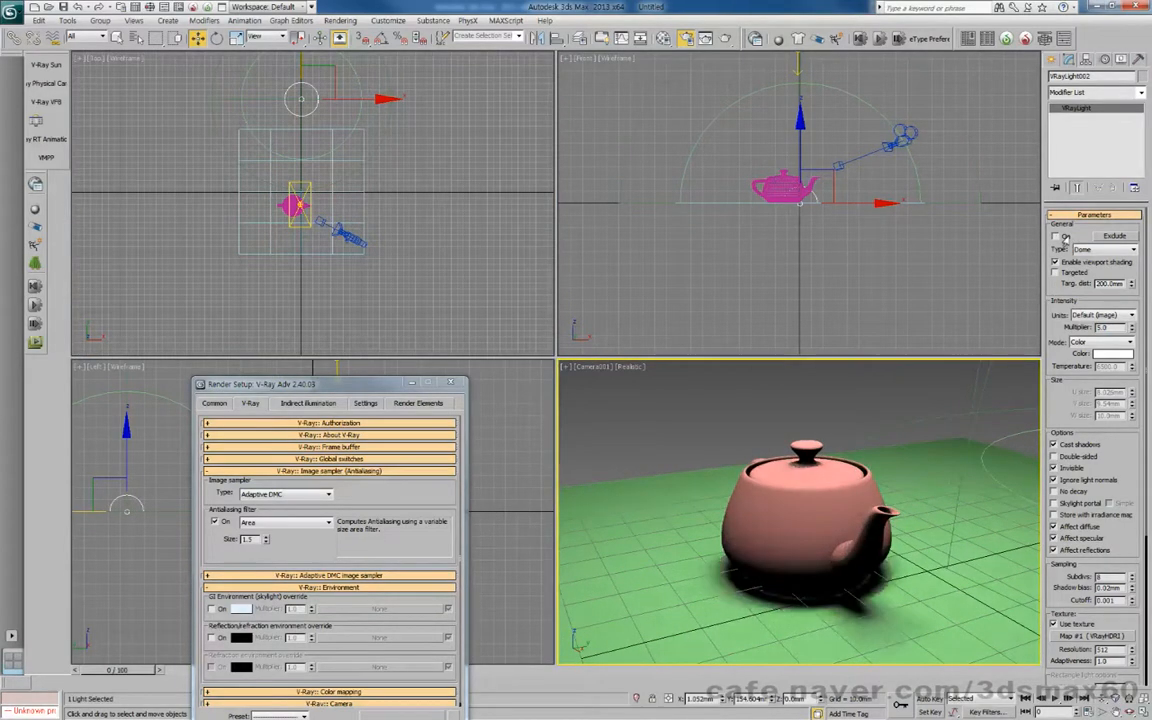
click(1064, 237)
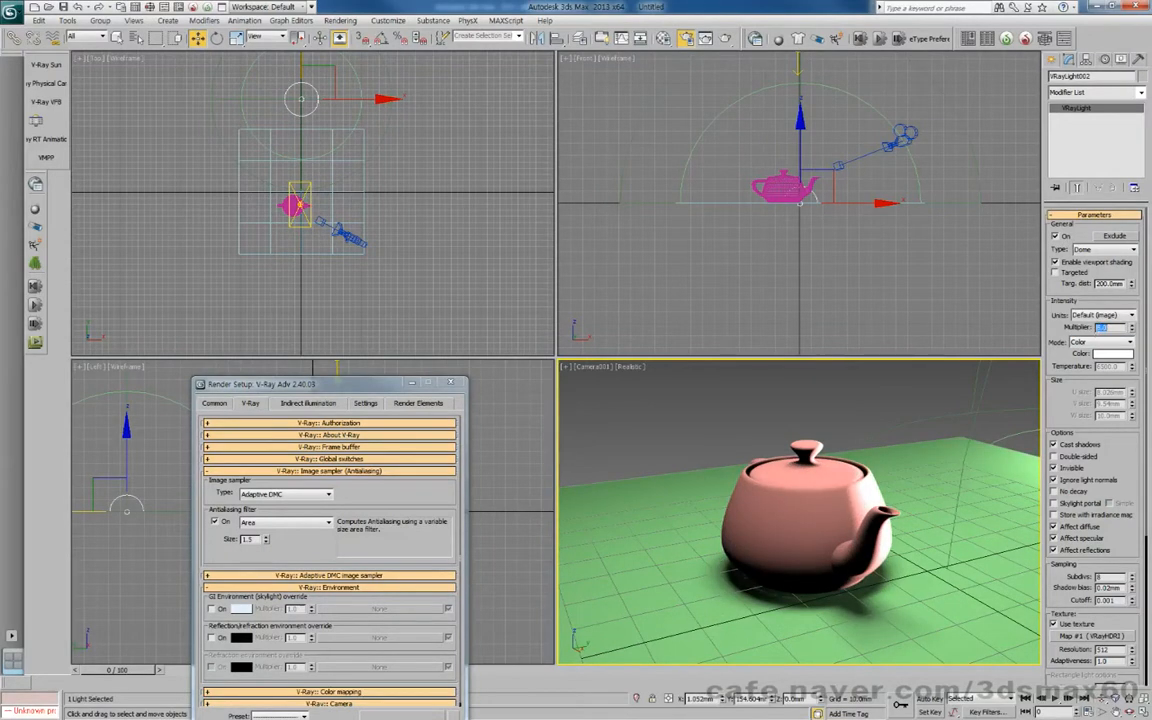
middle_drag(819, 496, 822, 480)
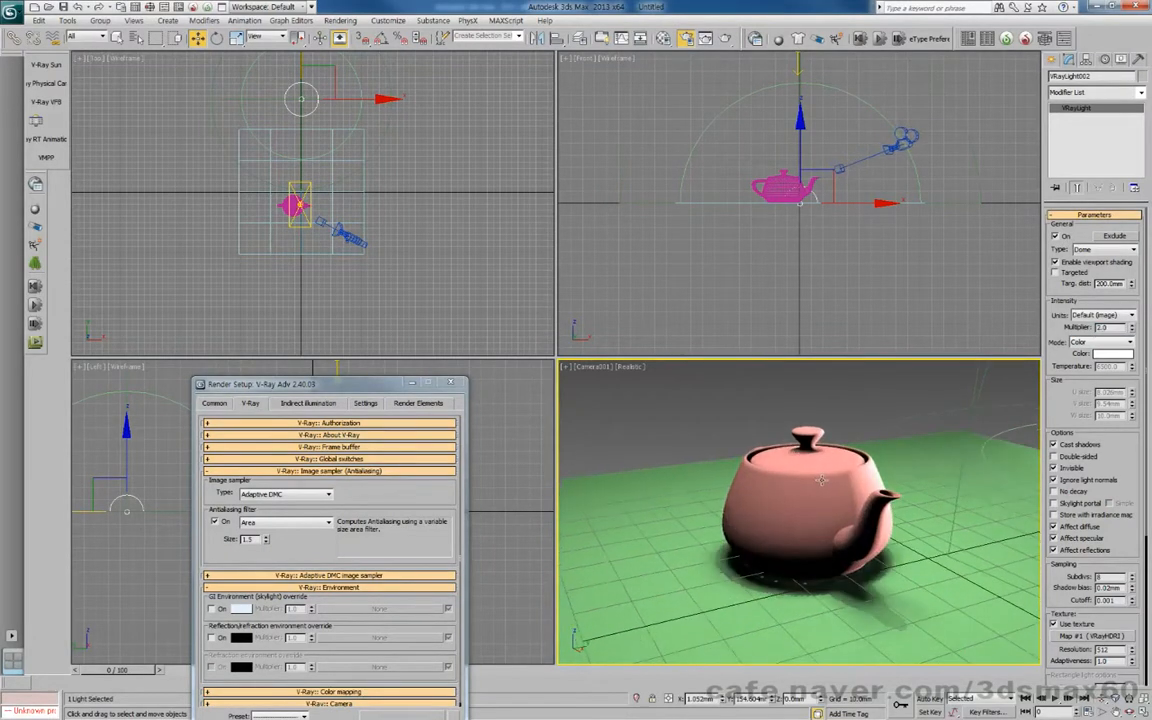
Step: Maximize the camera view and orbit the camera down to a lower angle on the teapot
key(alt+w)
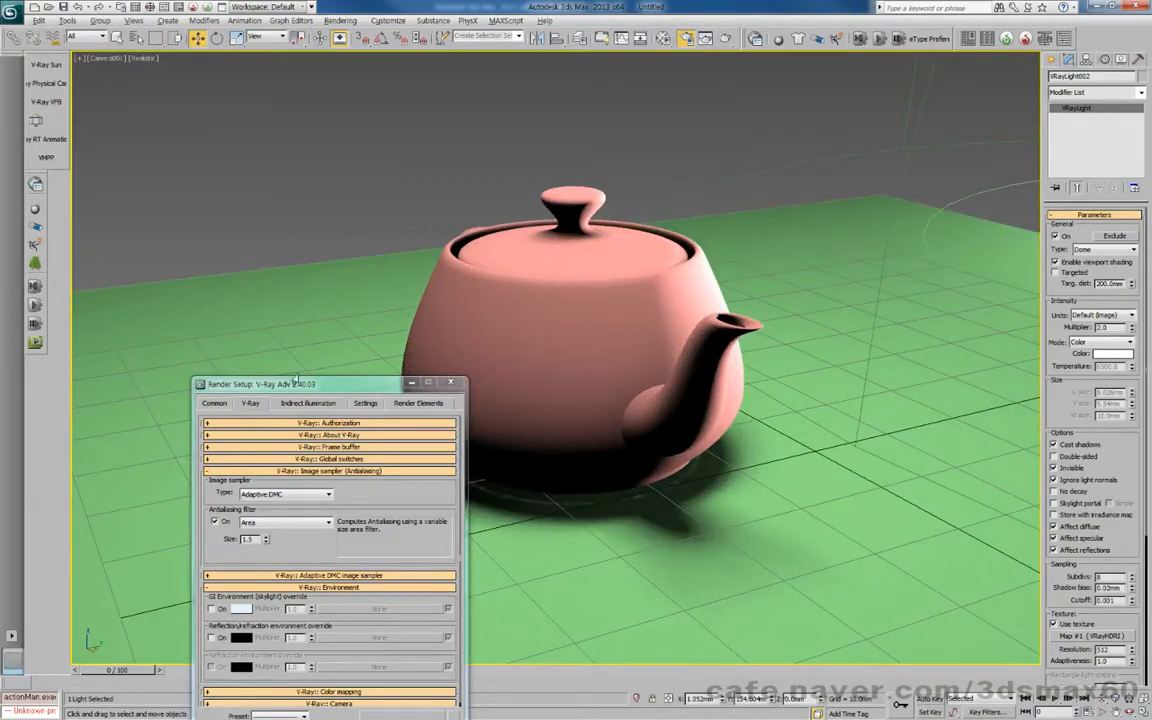
drag(283, 384, 276, 161)
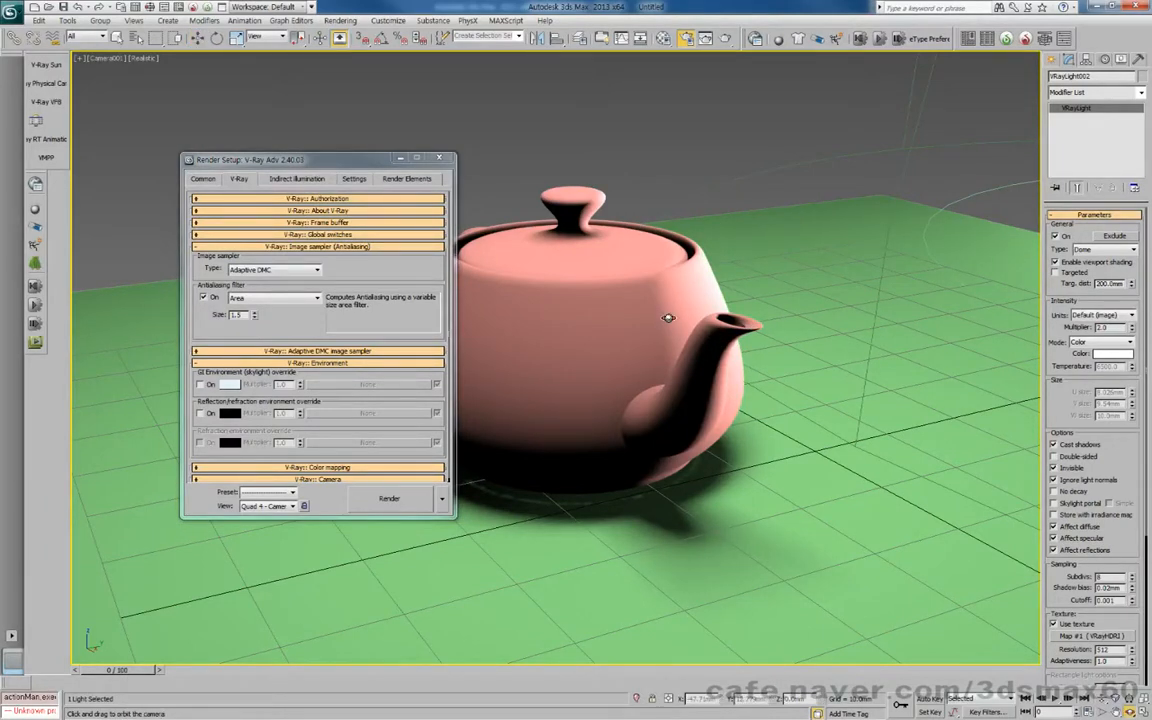
alt+middle_drag(674, 327, 531, 277)
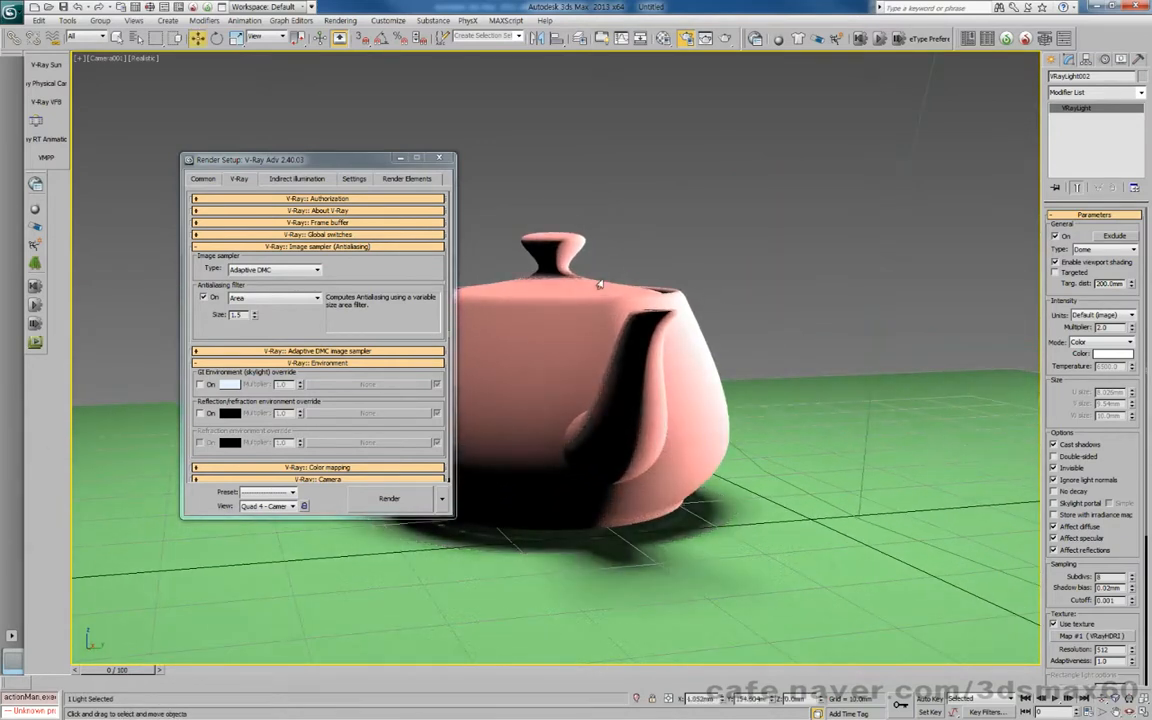
Step: Set the camera viewport's background to use the environment background
key(alt+b)
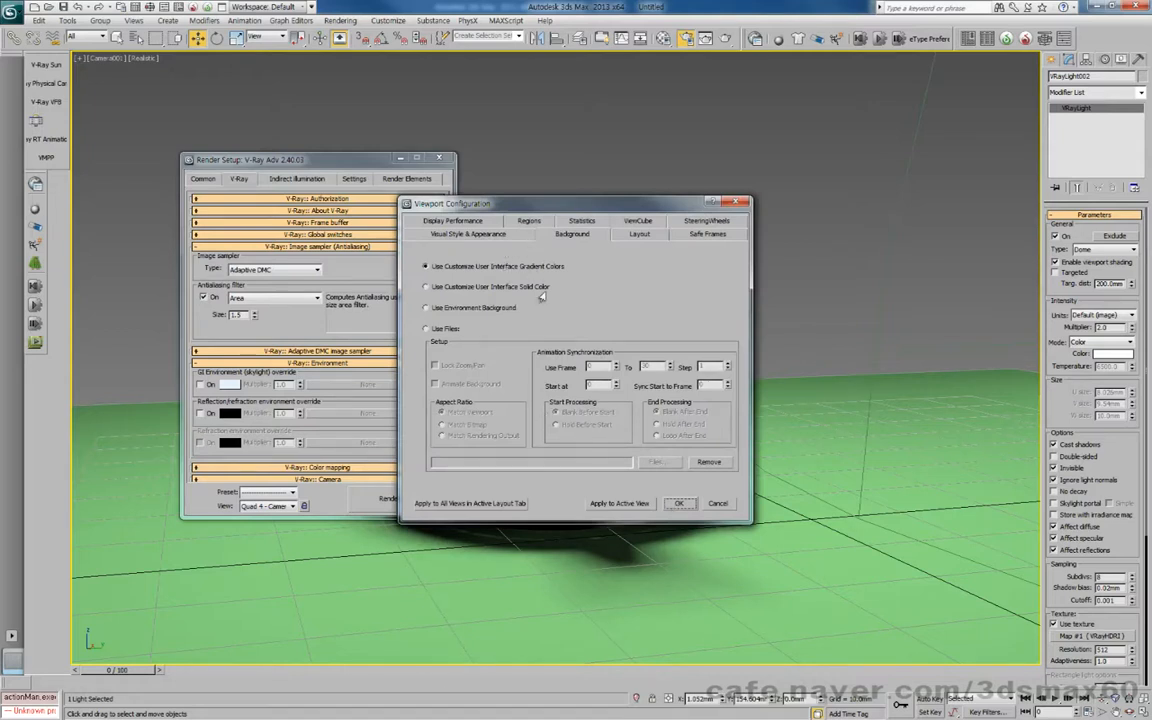
click(485, 312)
click(677, 503)
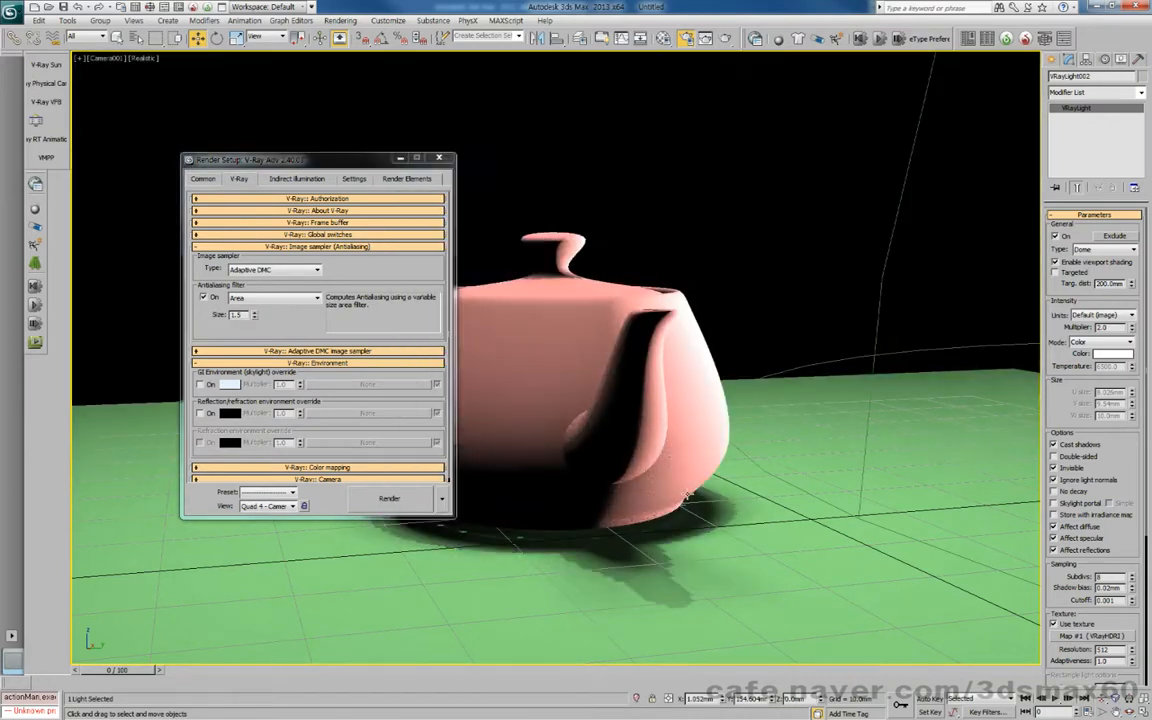
Step: Orbit the camera around to the lit side of the teapot and make a test render of the camera view
key(ctrl+r)
drag(640, 395, 790, 430)
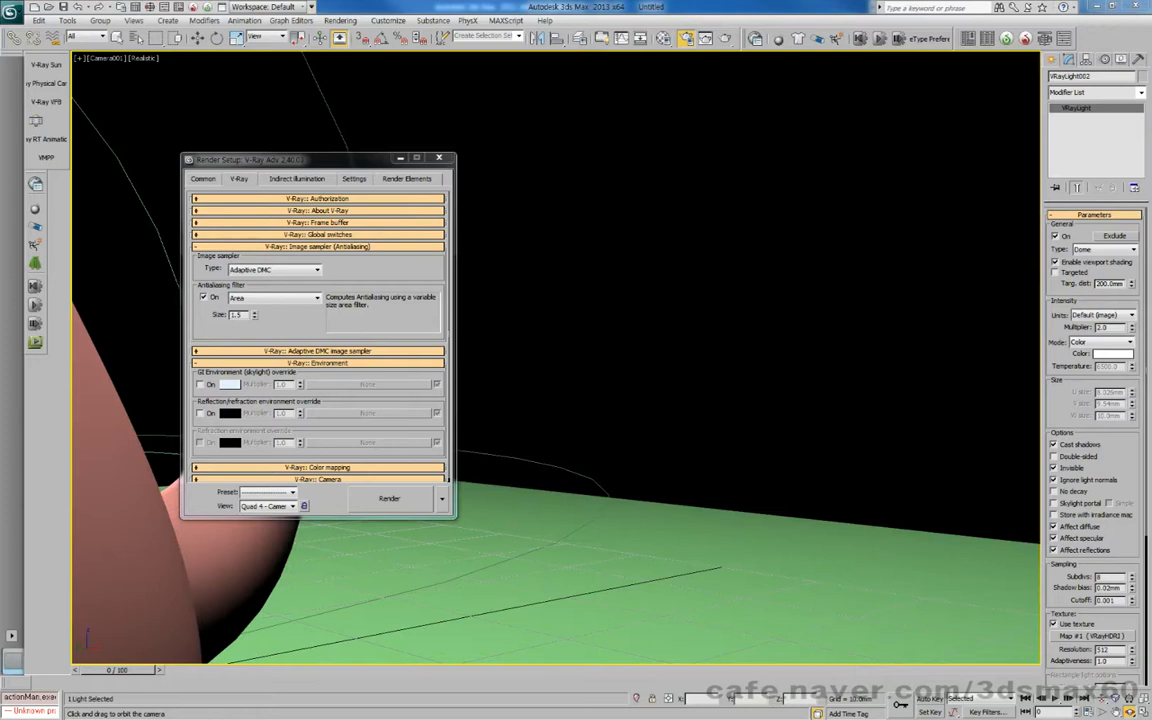
drag(653, 463, 397, 381)
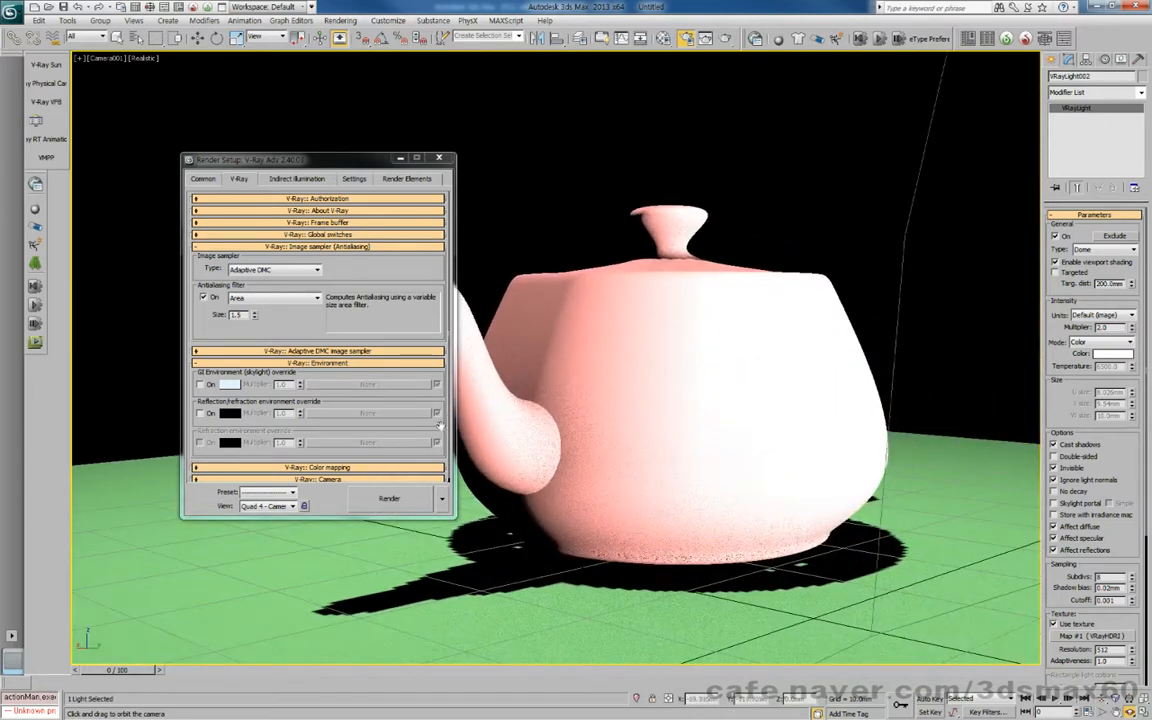
click(386, 499)
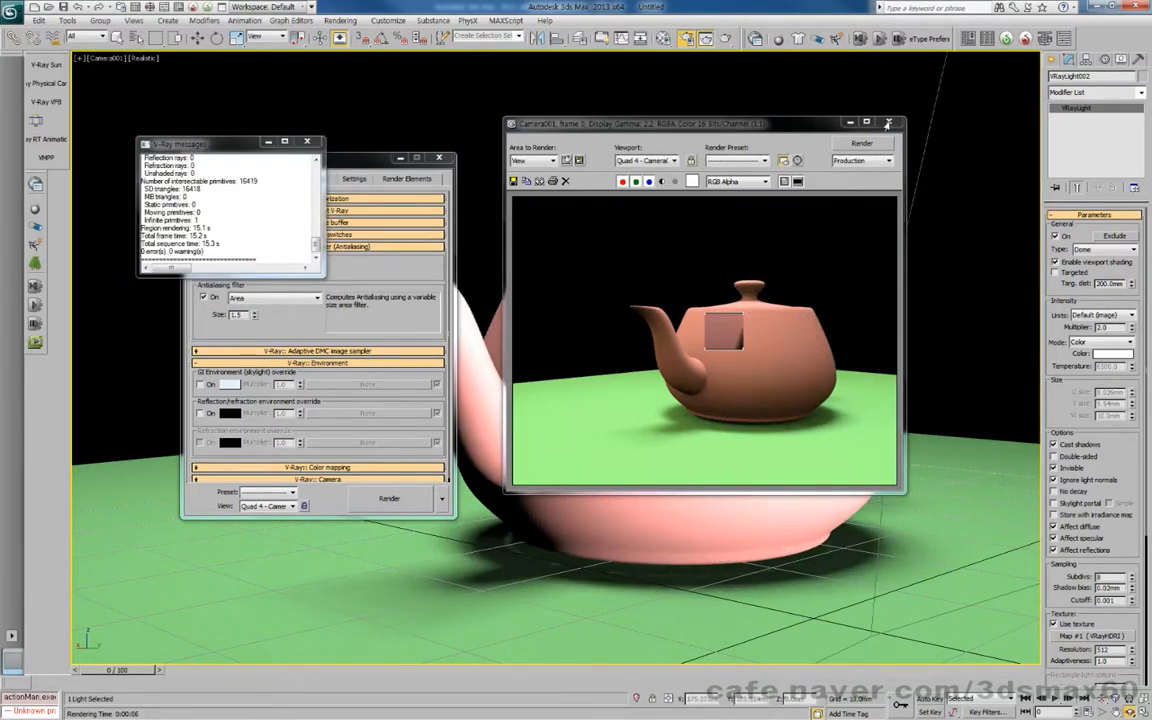
click(888, 123)
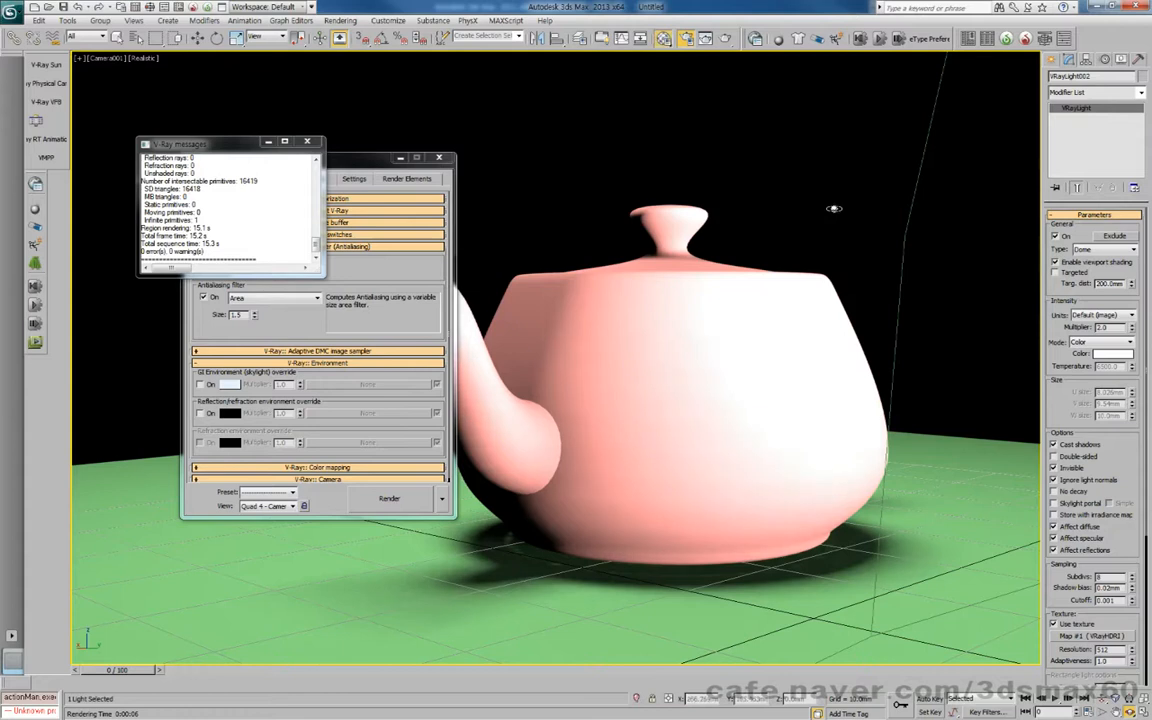
Step: Open the Material Editor and choose a standard Bitmap map as the replacement for the dome light's texture
key(m)
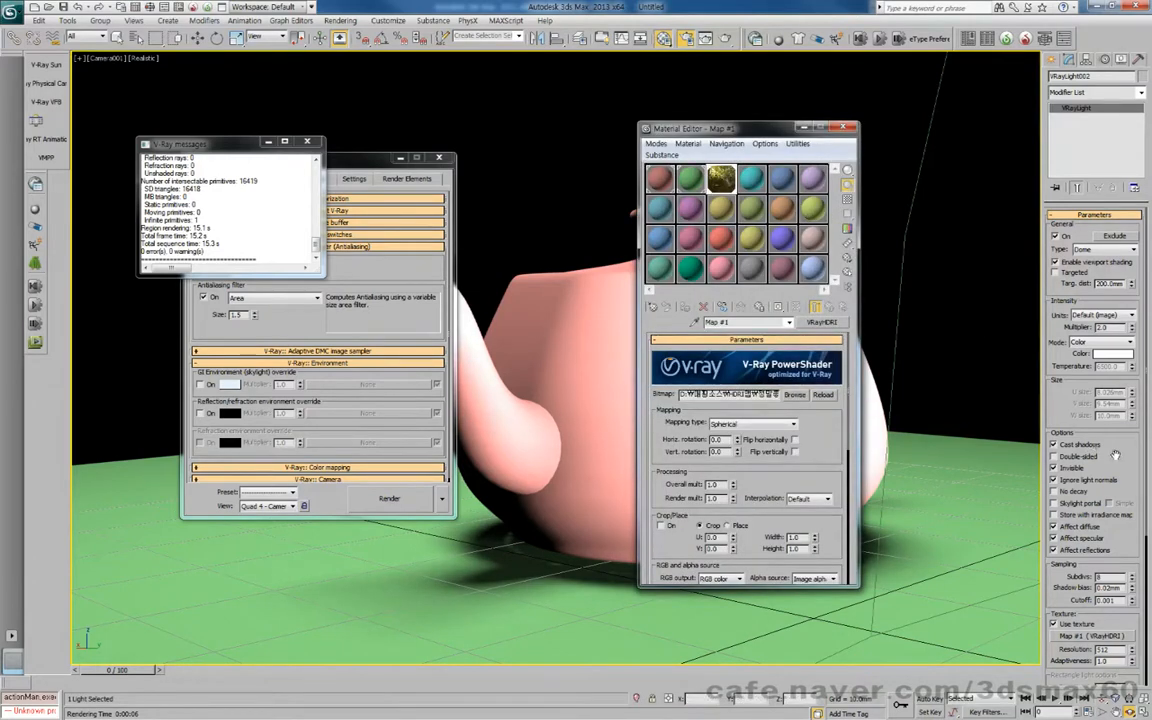
drag(1115, 455, 1081, 200)
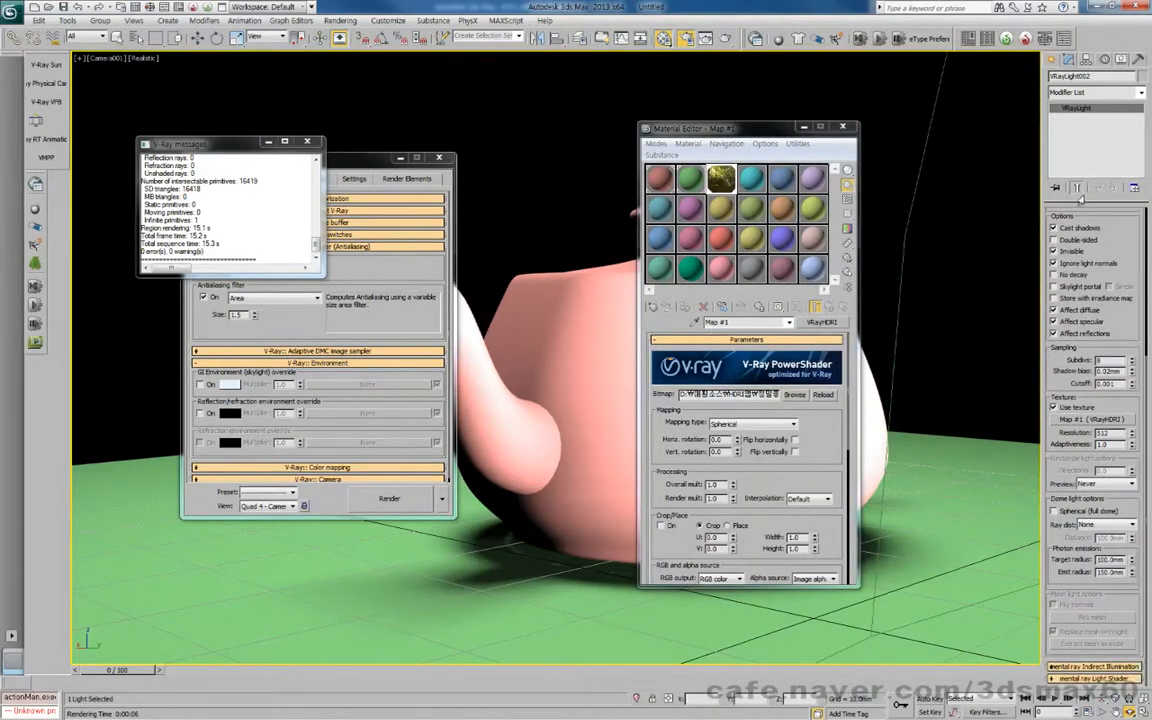
click(1078, 420)
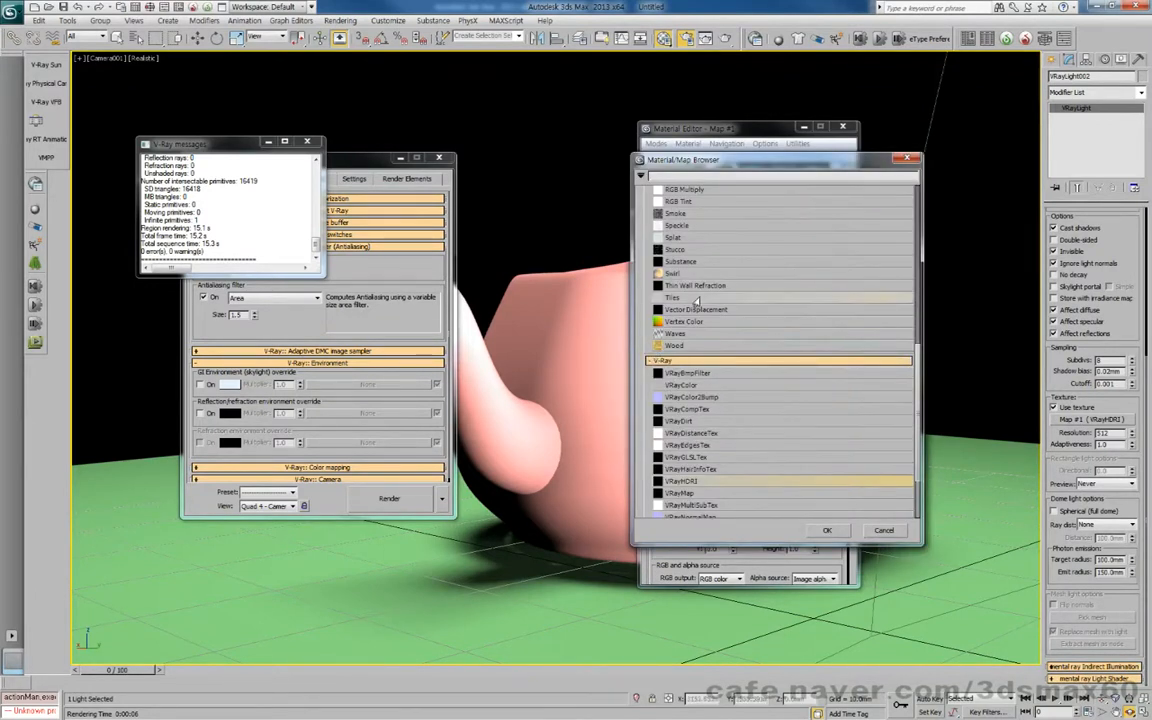
scroll(695, 290, up, 6)
scroll(690, 263, up, 5)
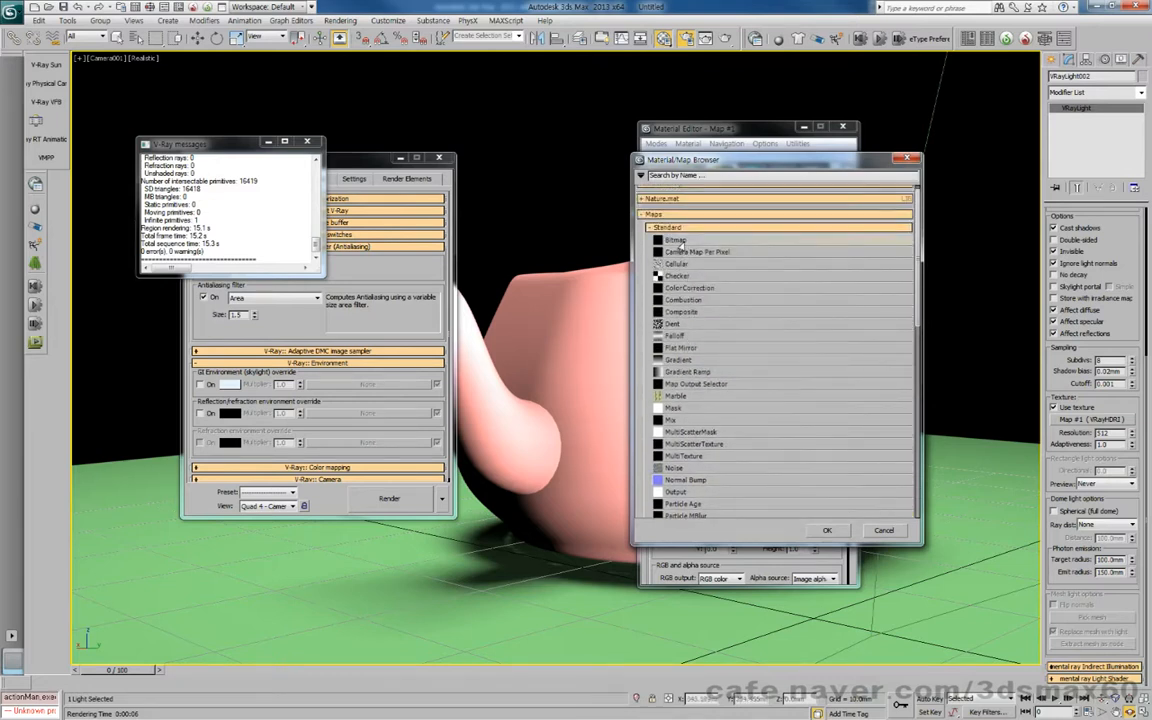
double_click(679, 242)
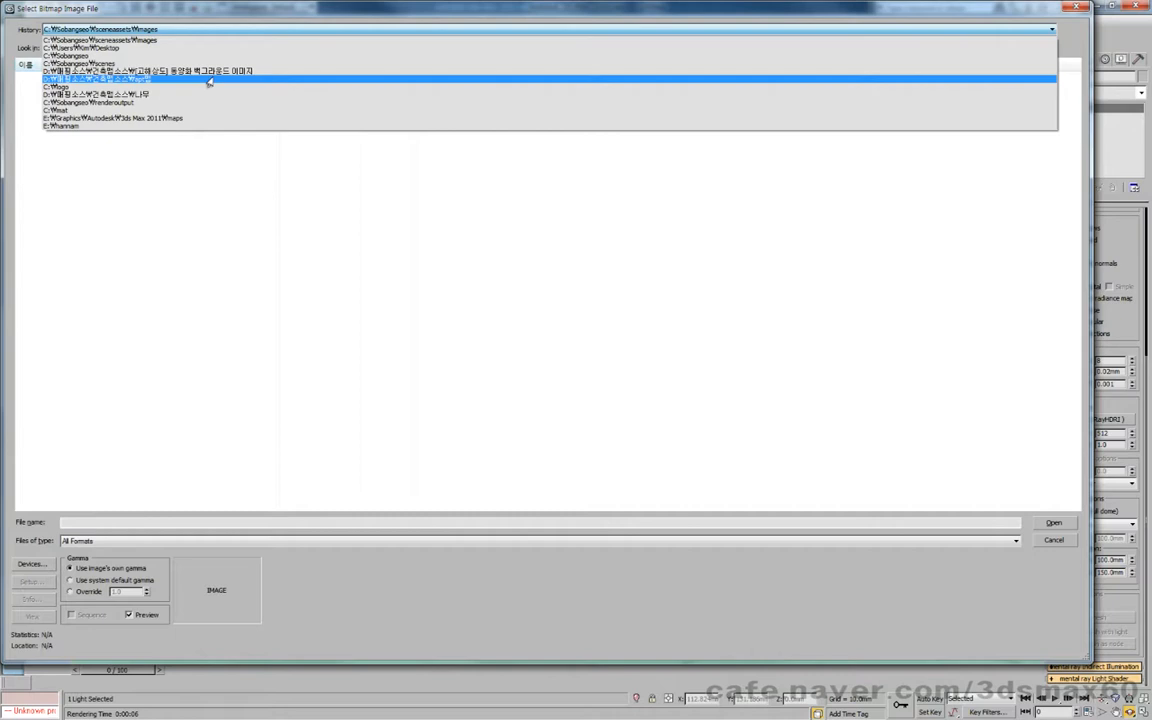
Step: Browse to the Bathroom folder of the HDRIMaps.HDRI.Disc.01.ISO-HCG collection in the HDRI map library
click(209, 79)
click(199, 47)
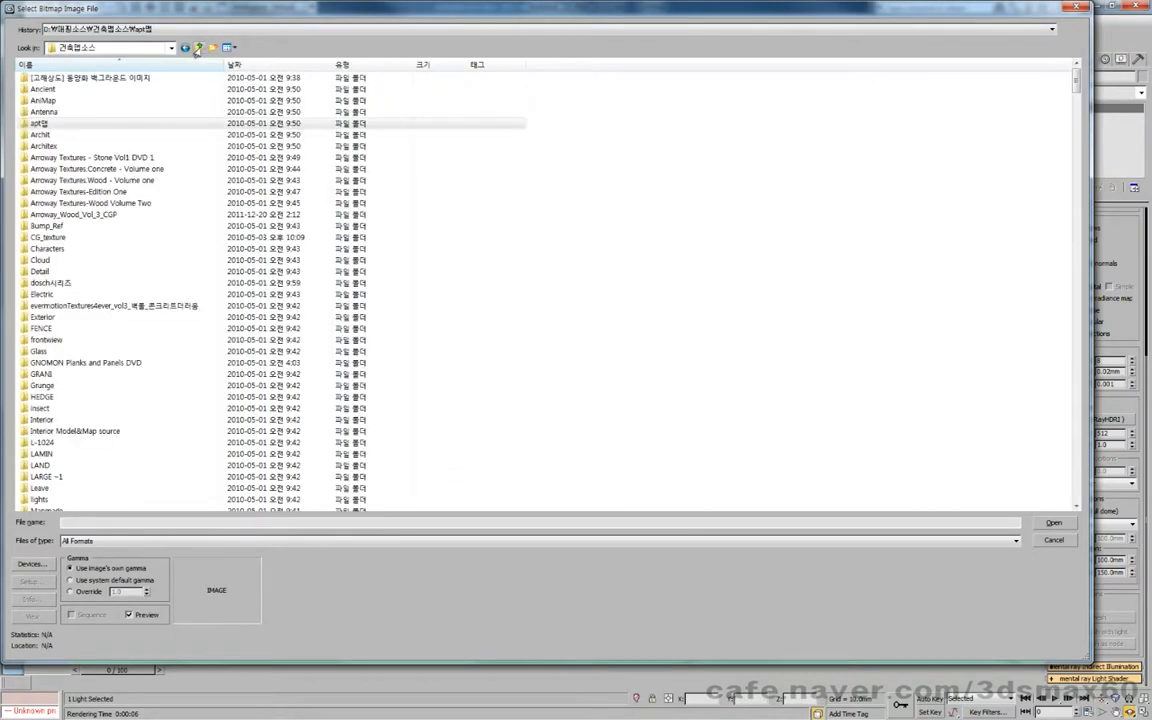
click(198, 47)
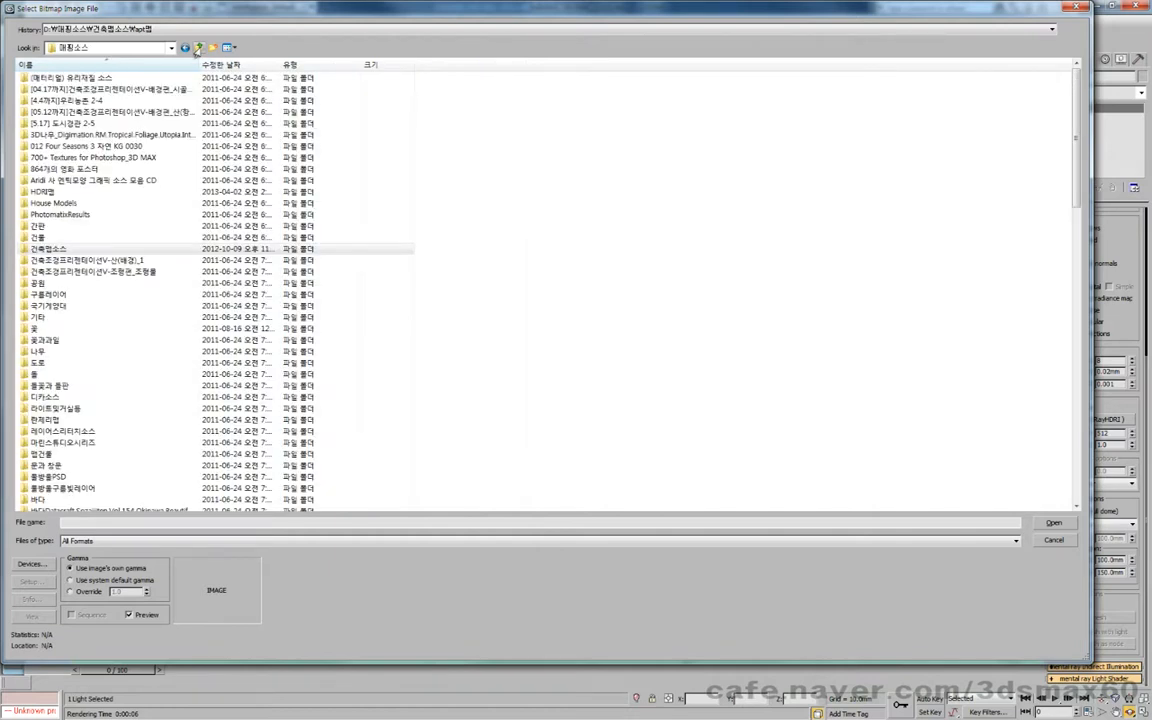
double_click(38, 192)
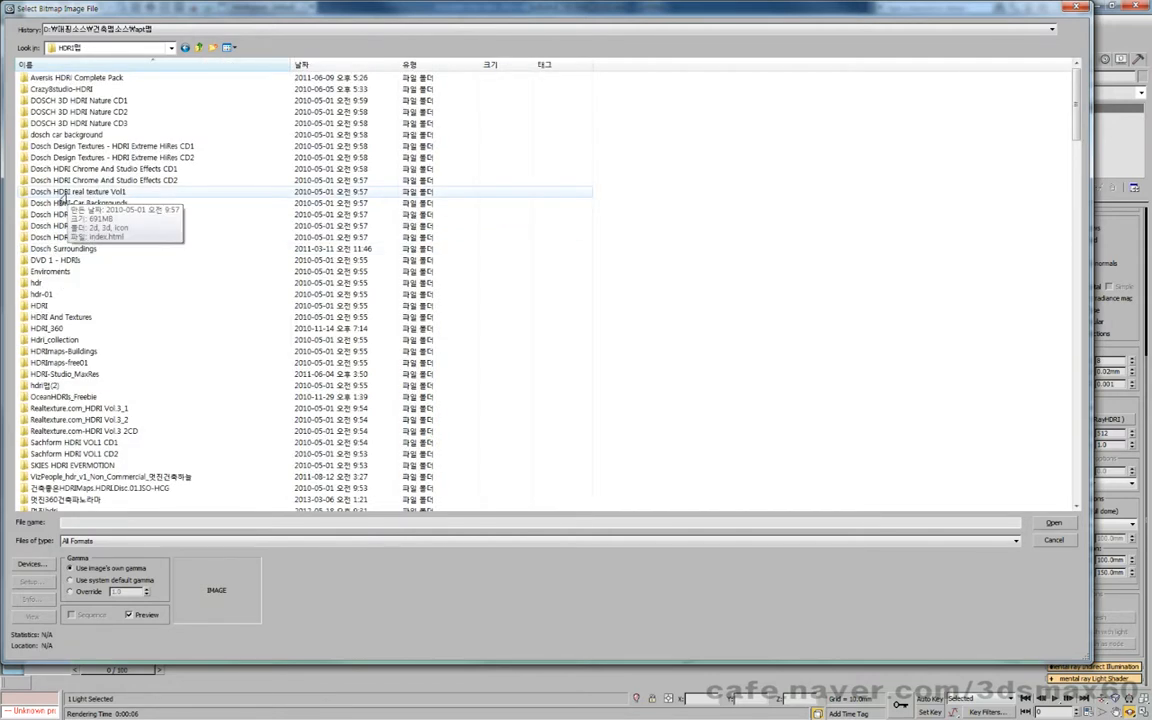
scroll(60, 200, down, 3)
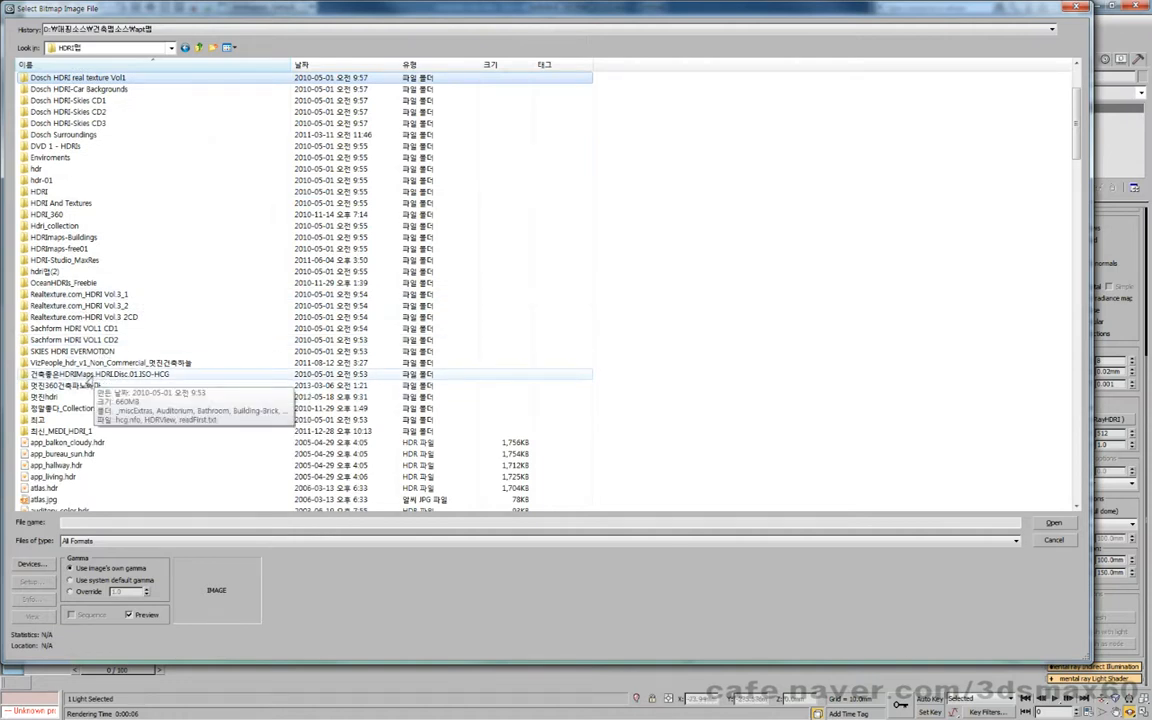
double_click(88, 375)
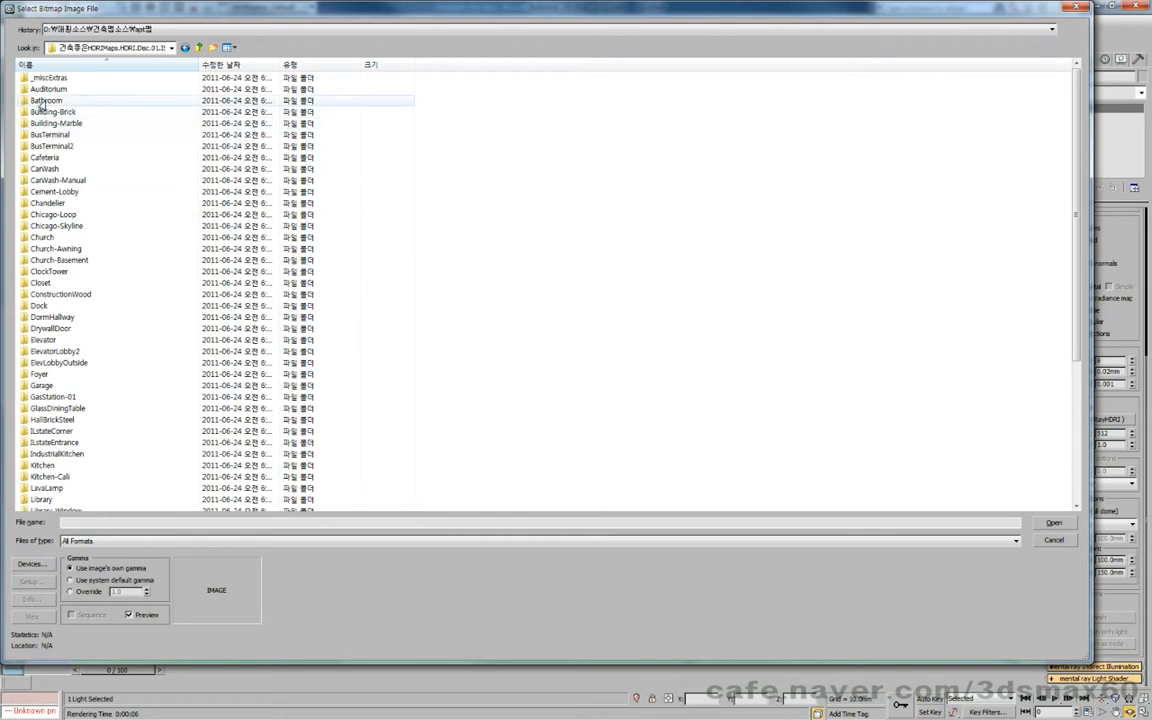
double_click(42, 102)
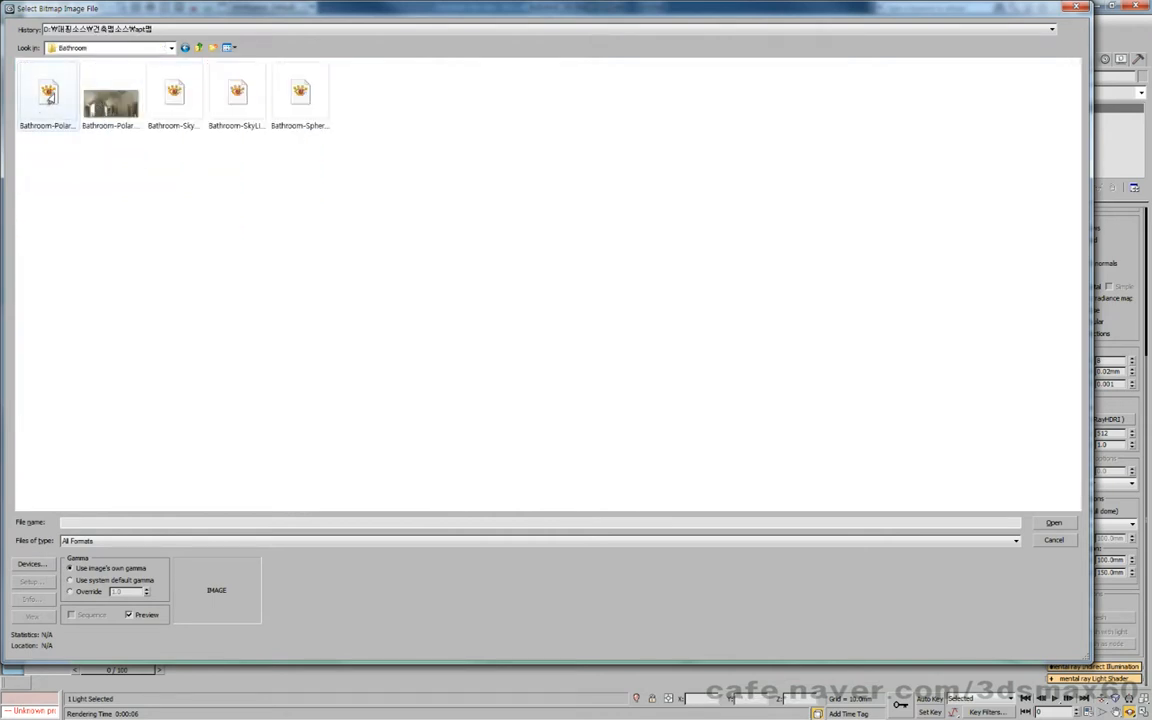
Step: Preview the Bathroom HDR files and load Bathroom-SkyDome.hdr with its linear white point raised to about 10.3
click(49, 98)
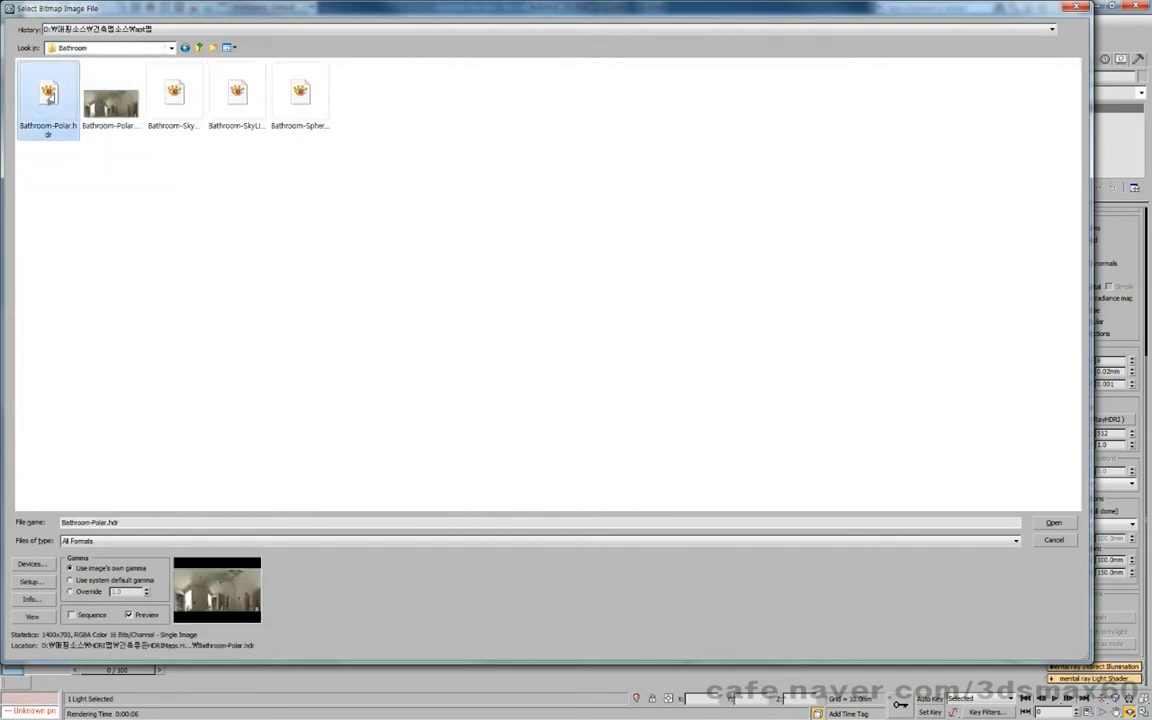
click(175, 96)
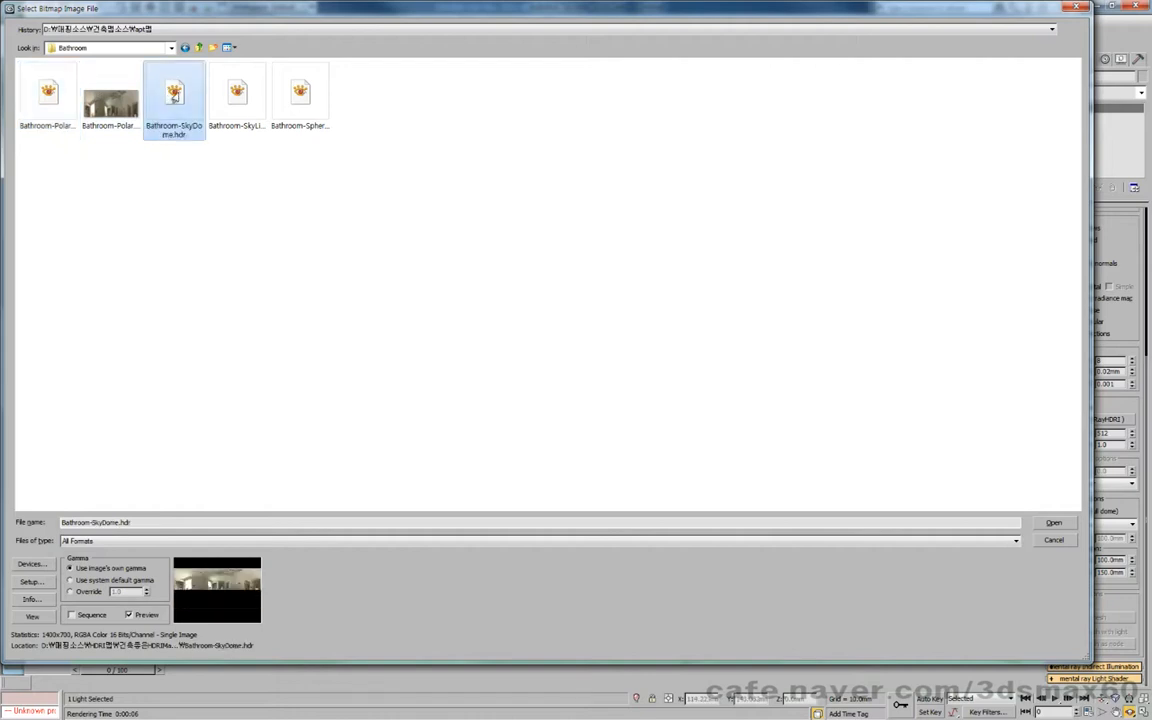
click(240, 98)
click(299, 96)
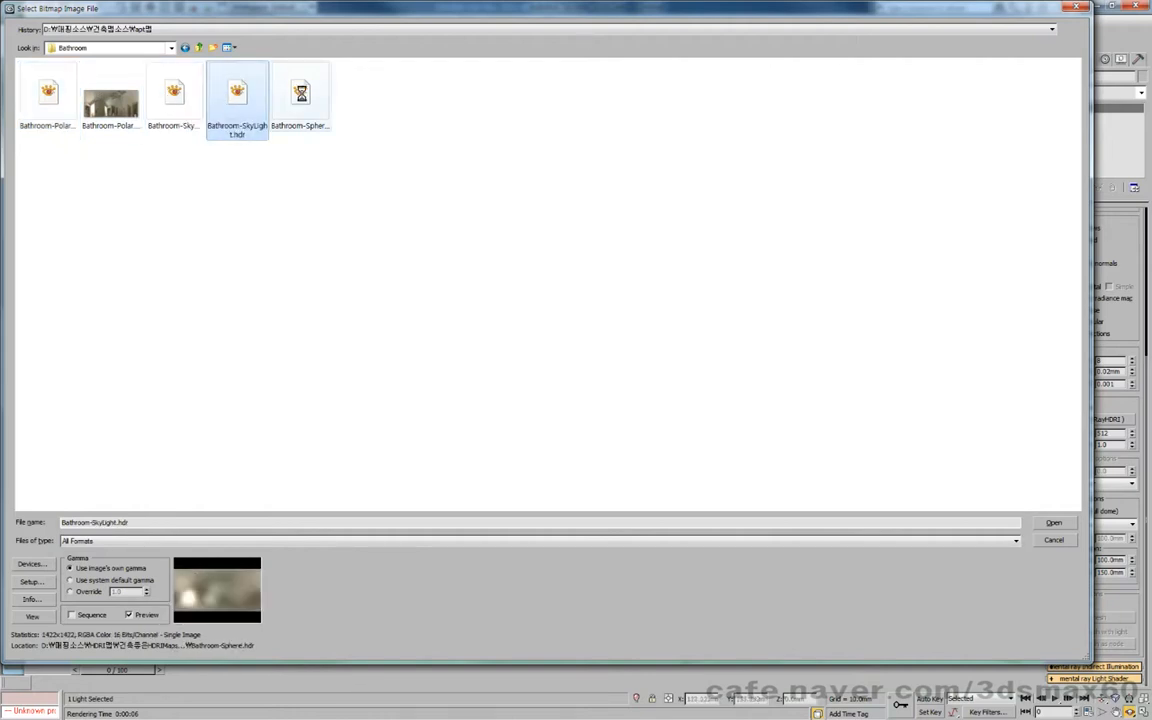
click(221, 97)
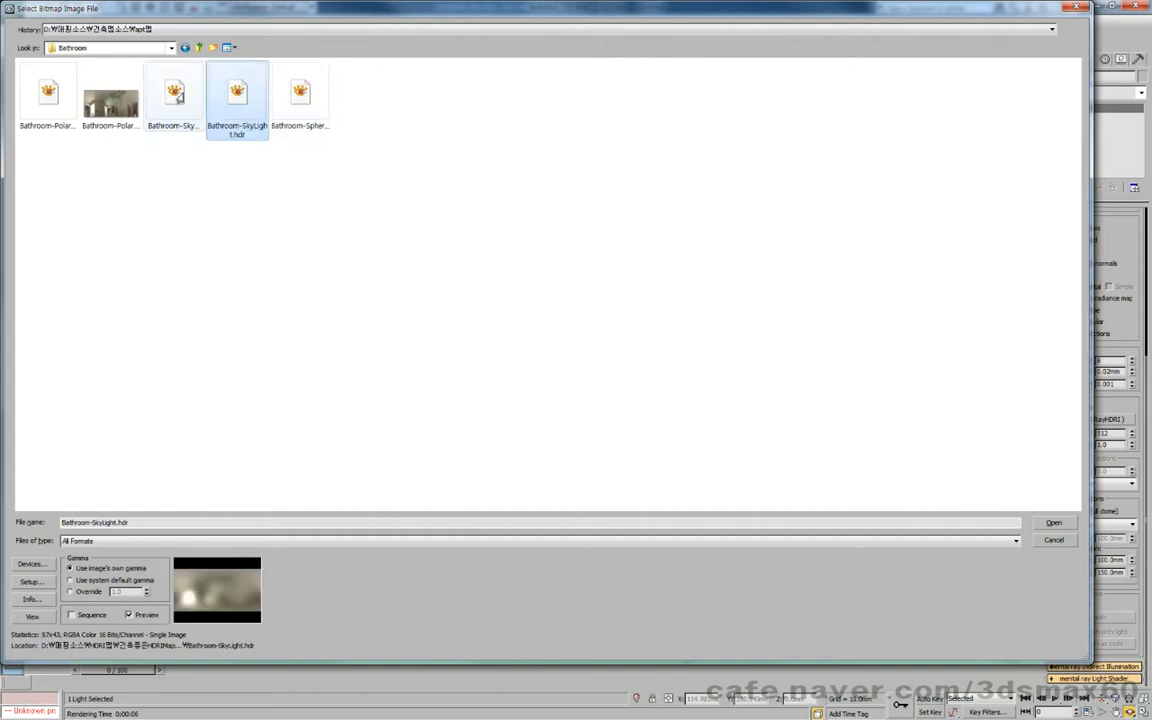
click(166, 98)
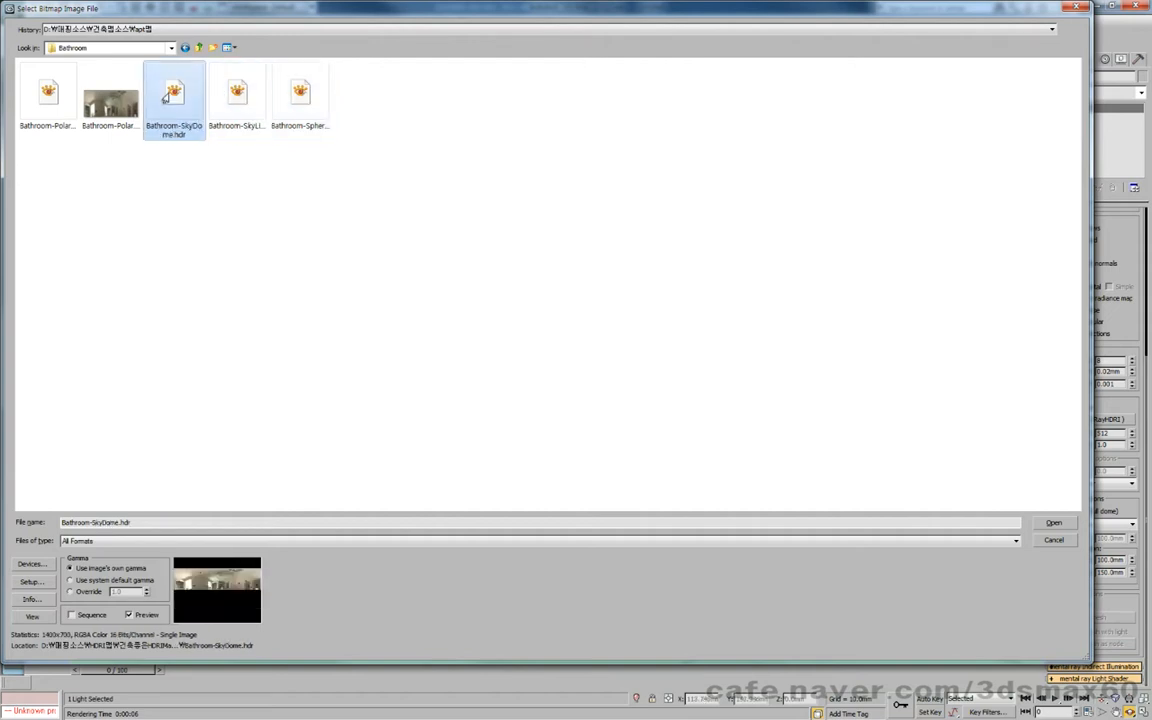
double_click(166, 98)
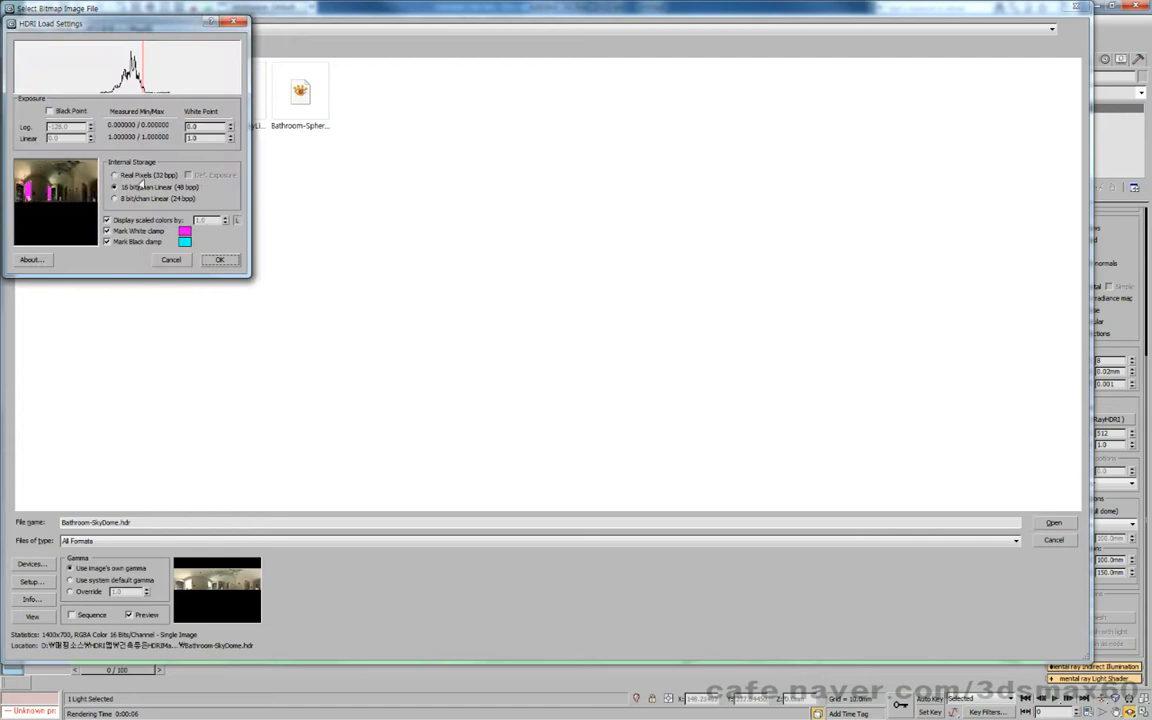
mouse_move(228, 127)
mouse_down()
mouse_move(209, 103)
mouse_move(235, 106)
mouse_move(236, 162)
mouse_move(233, 140)
mouse_up()
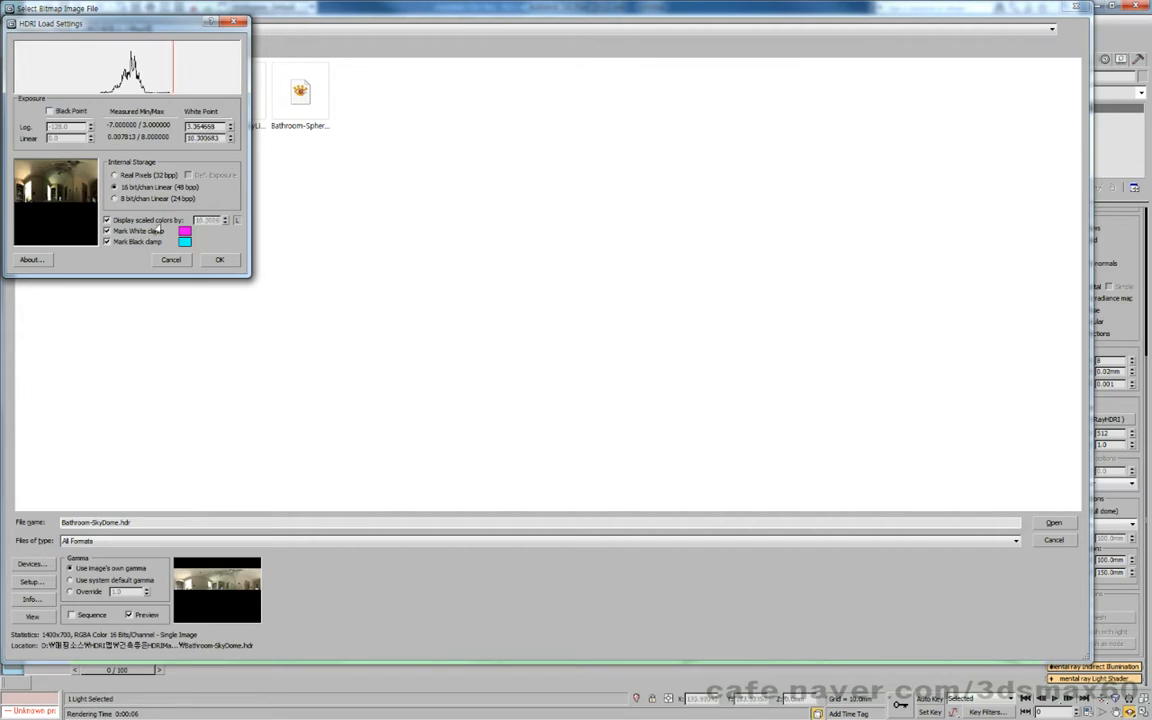
click(216, 261)
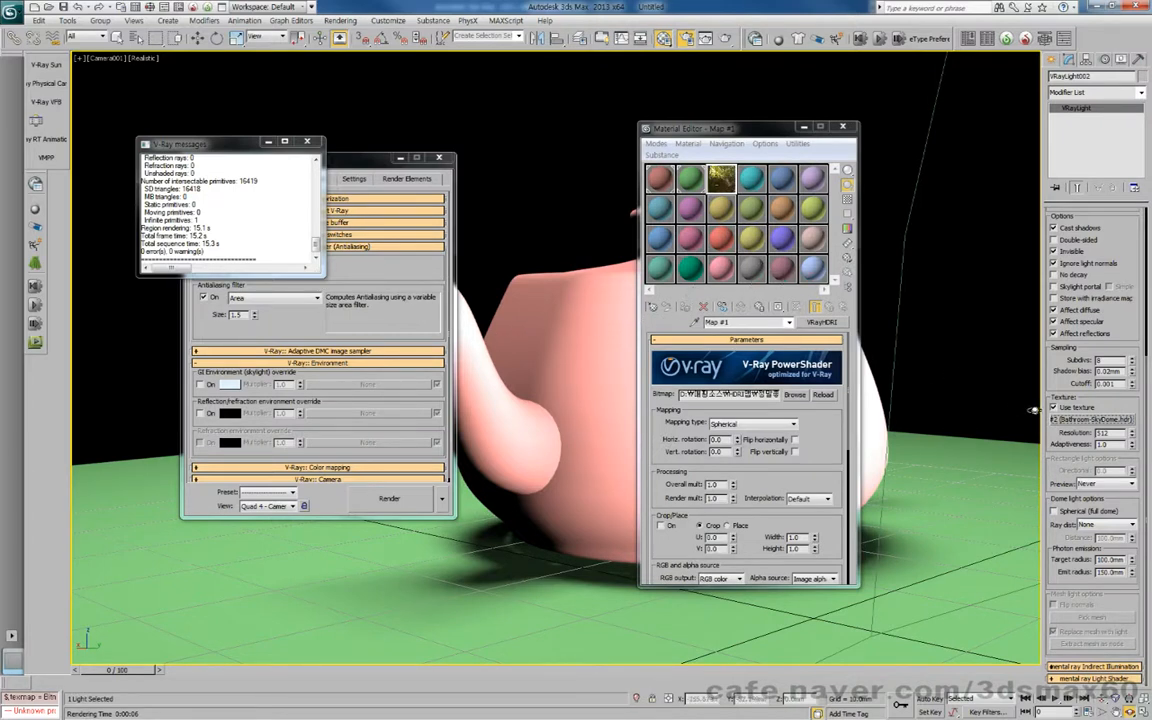
Step: Put the dome light's Bathroom-SkyDome.hdr texture in the fourth sample slot, set its output RGB Level to 10, and check the enlarged preview
drag(1045, 422, 690, 174)
click(722, 393)
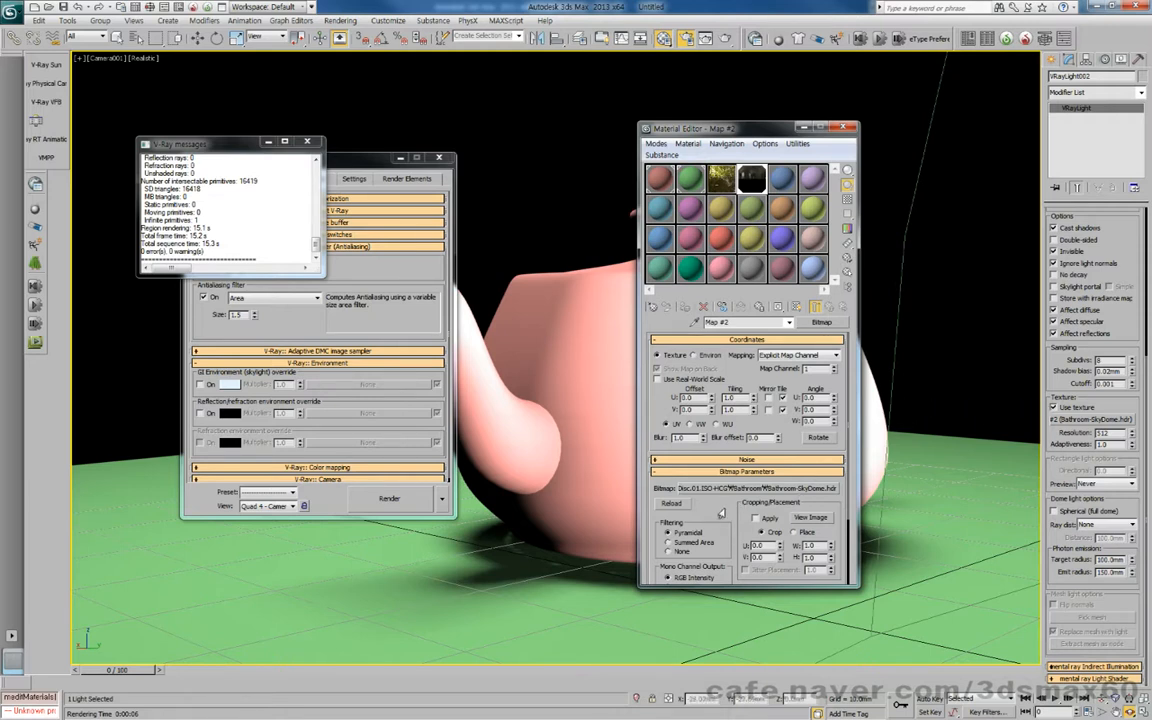
scroll(796, 520, down, 3)
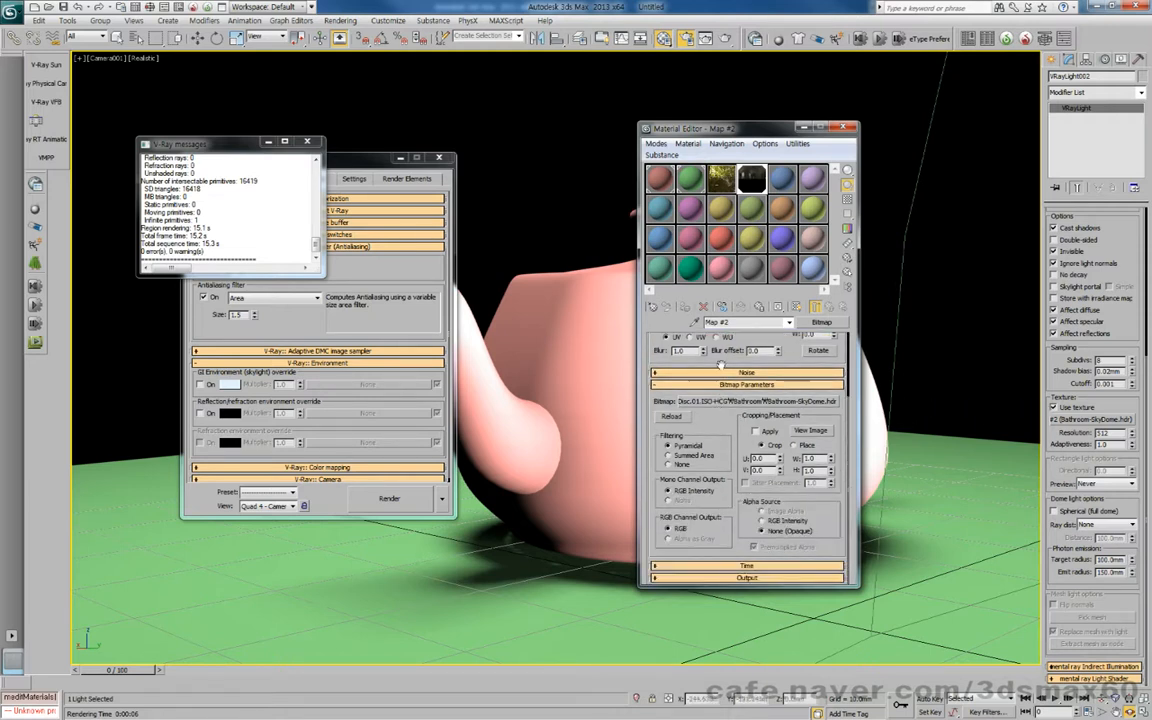
click(790, 578)
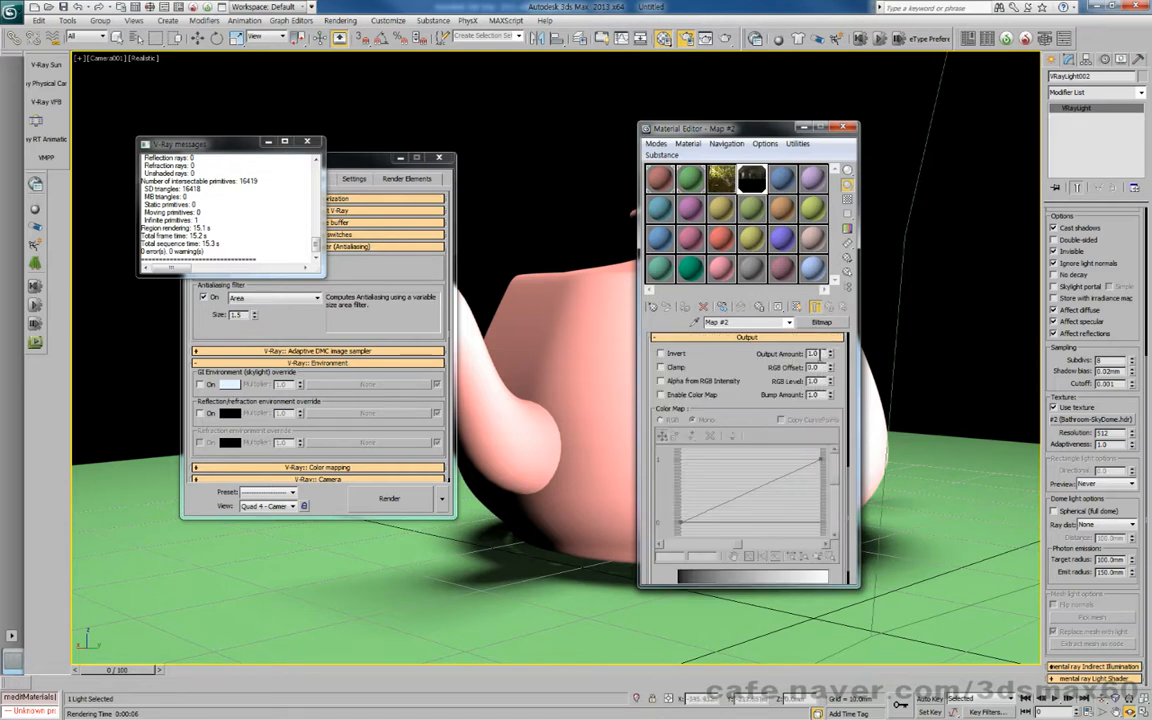
double_click(814, 354)
double_click(816, 381)
double_click(816, 381)
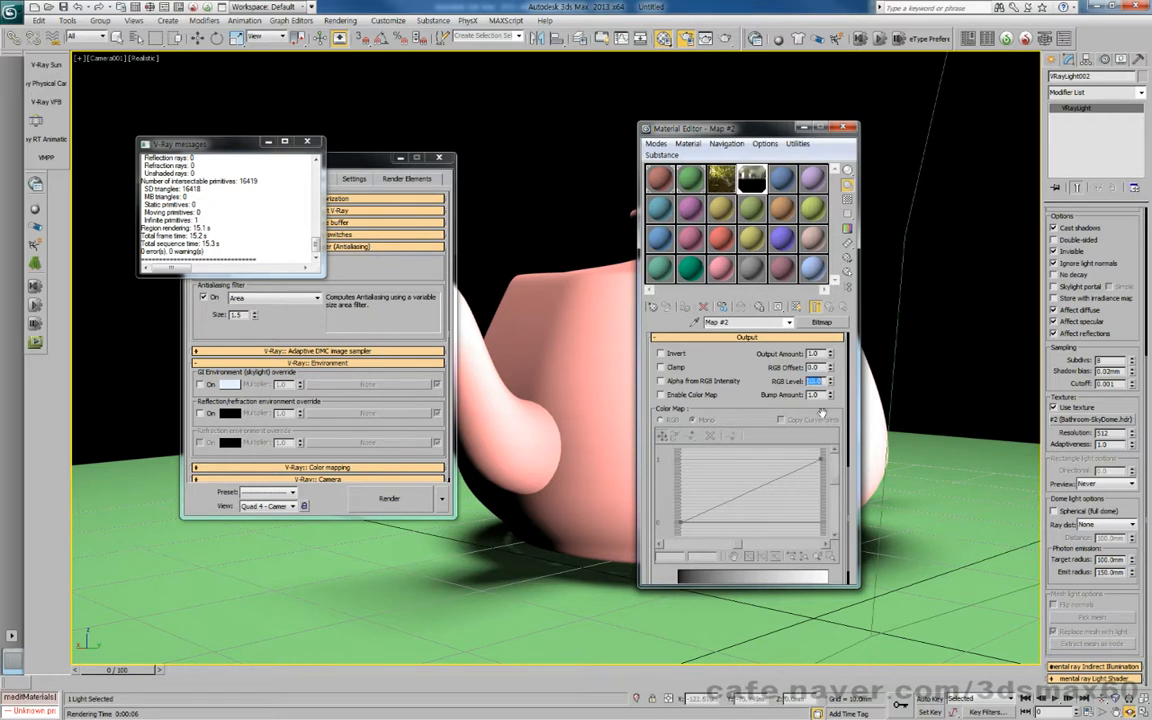
double_click(751, 180)
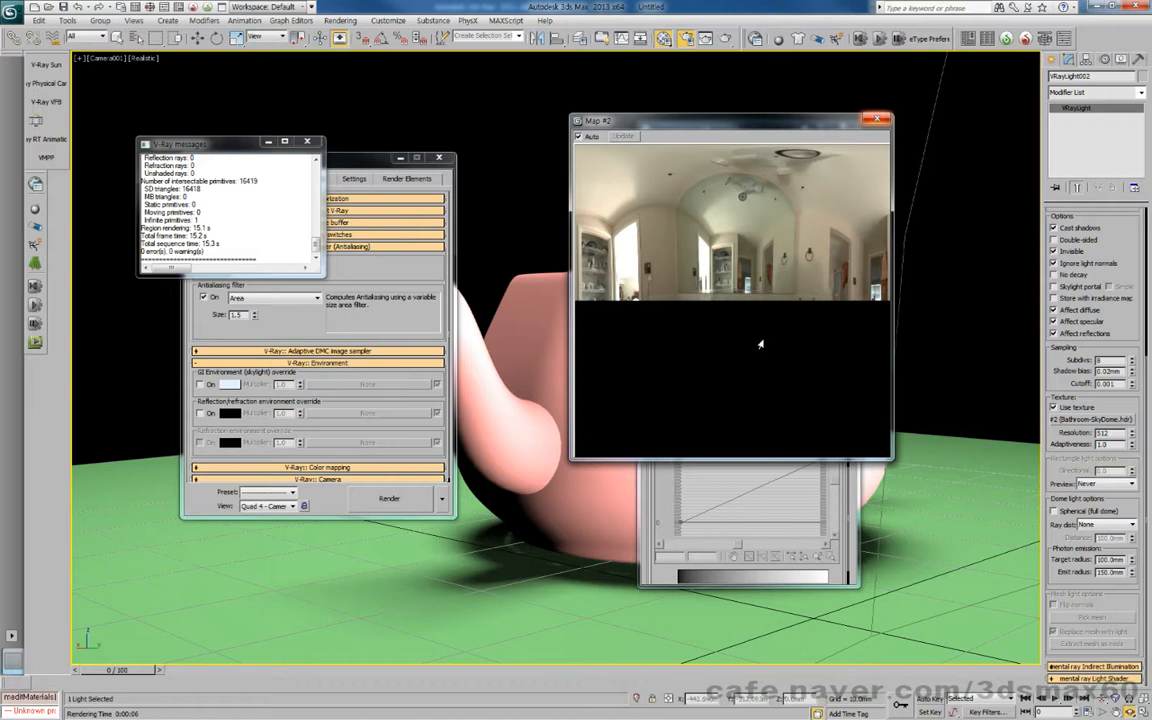
click(875, 121)
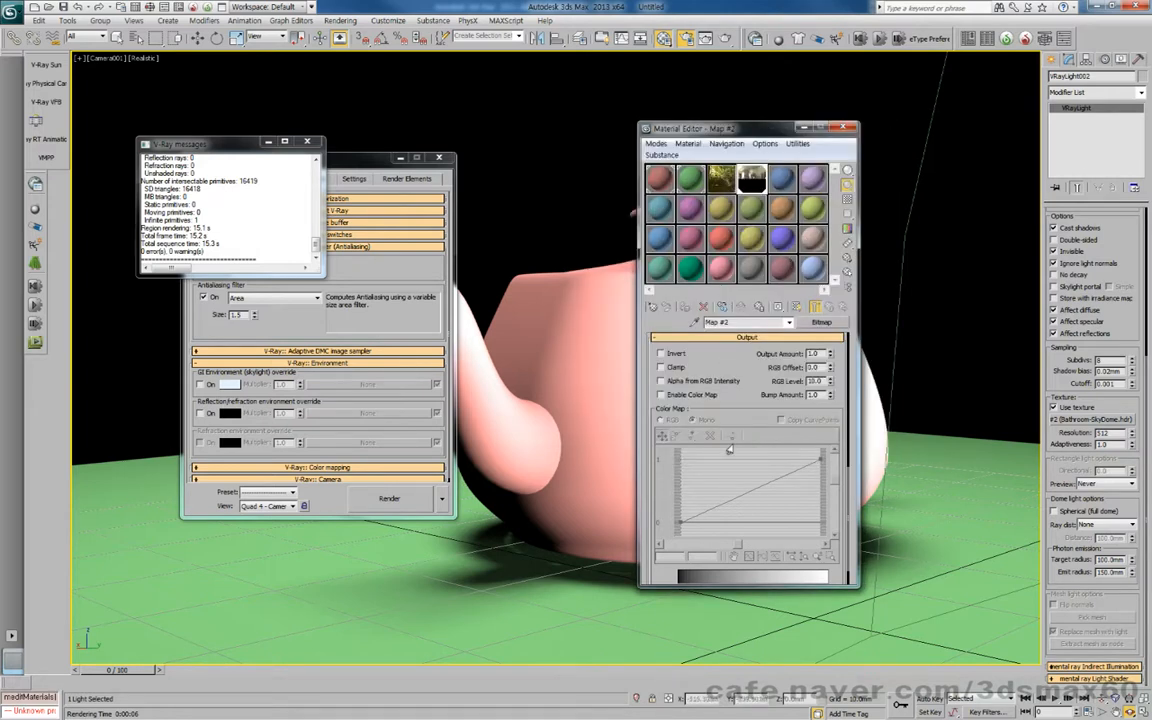
Step: Set the Bathroom-SkyDome.hdr map's coordinates to Environ with Spherical Environment mapping
scroll(700, 420, up, 10)
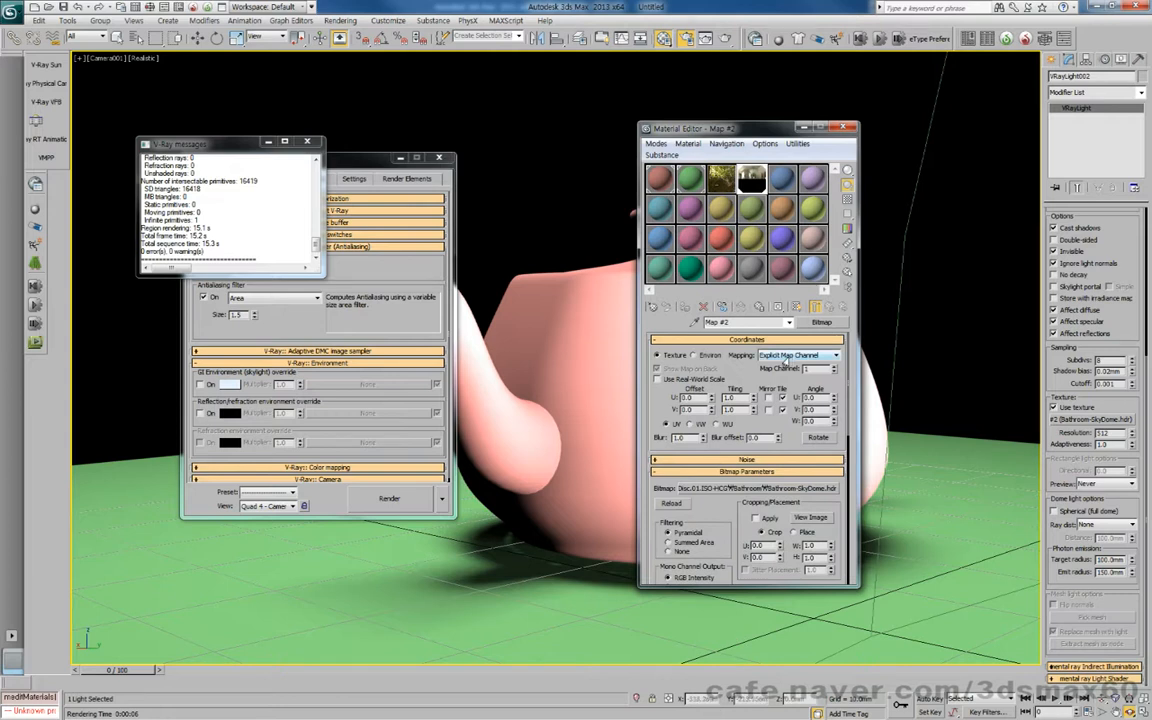
click(786, 356)
click(704, 357)
click(704, 356)
click(785, 356)
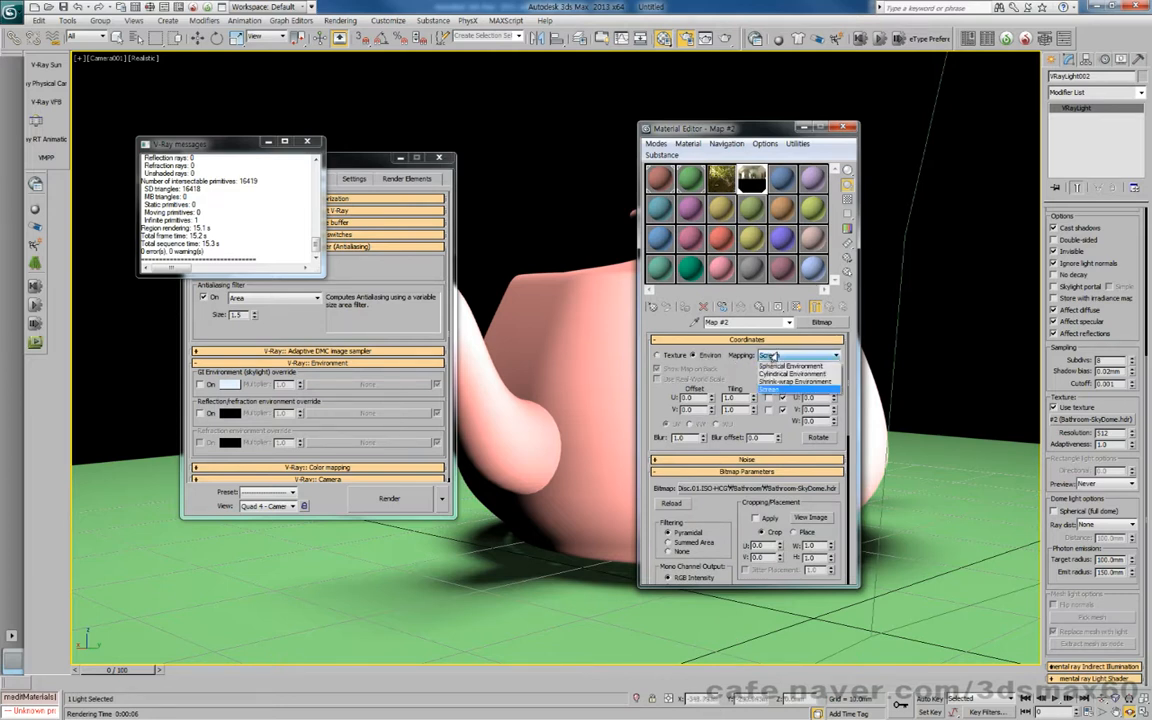
click(775, 366)
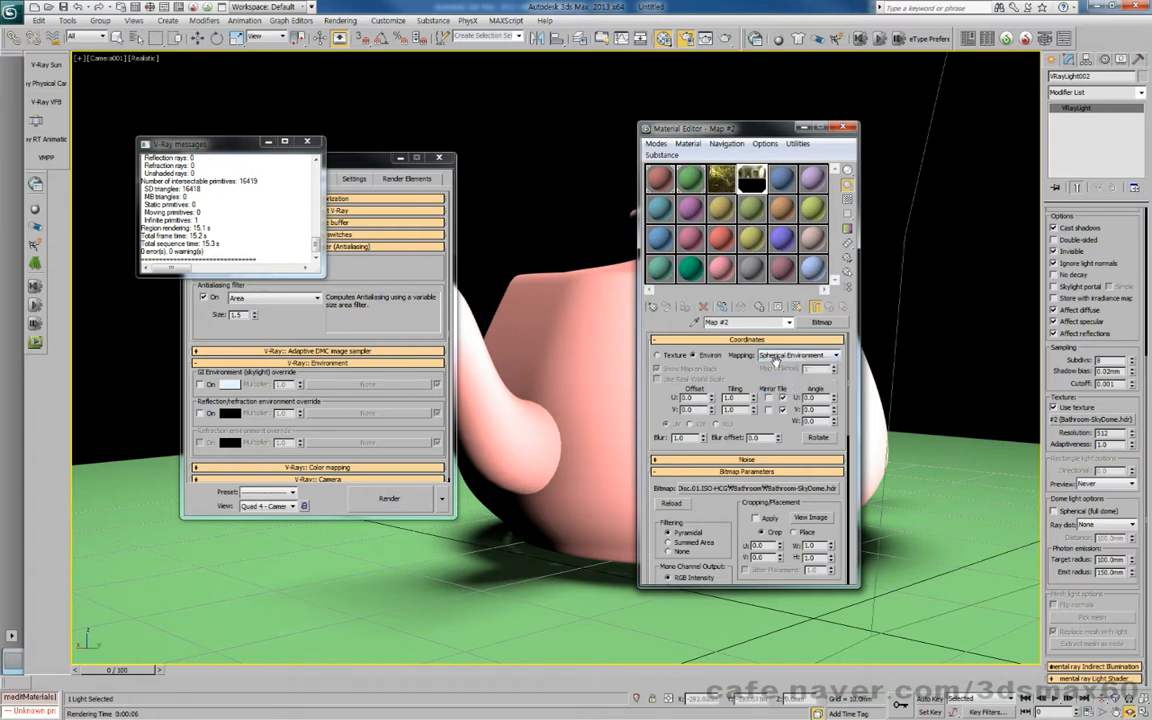
Step: Switch the camera viewport's background from the environment background to the customized user interface solid color
alt+middle_drag(537, 307, 561, 378)
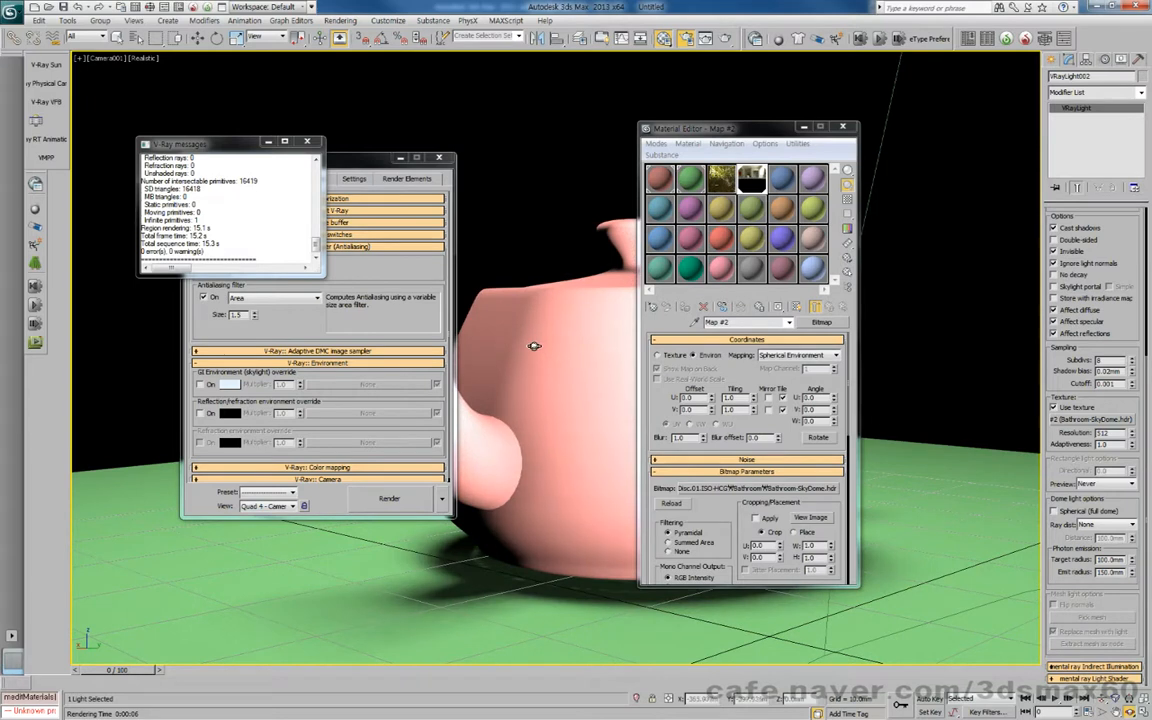
key(alt+b)
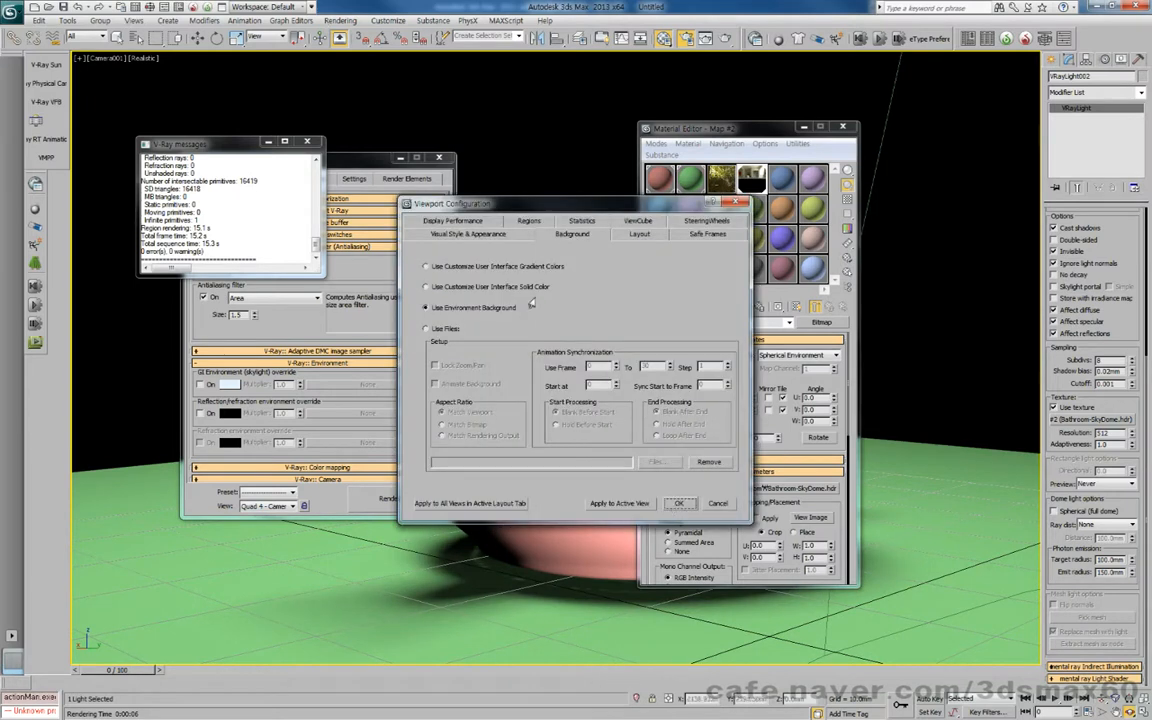
click(502, 288)
click(675, 505)
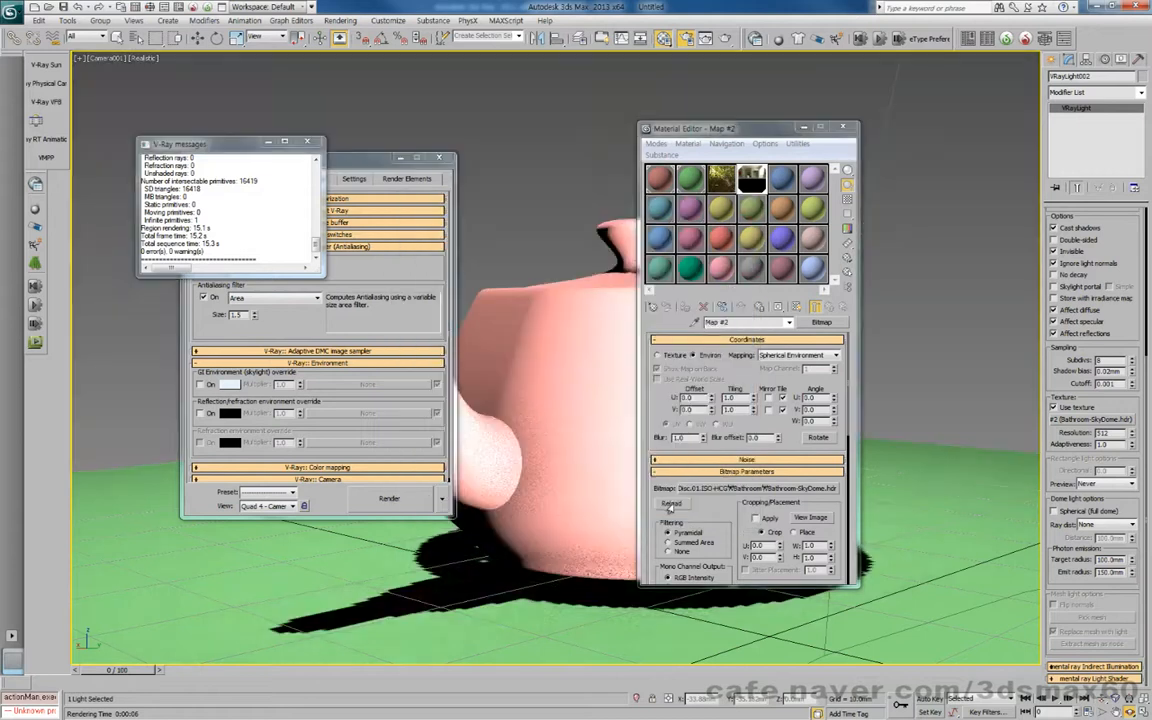
Step: Orbit the camera around to the teapot's front and make a test render with the new dome texture
alt+middle_drag(564, 462, 400, 456)
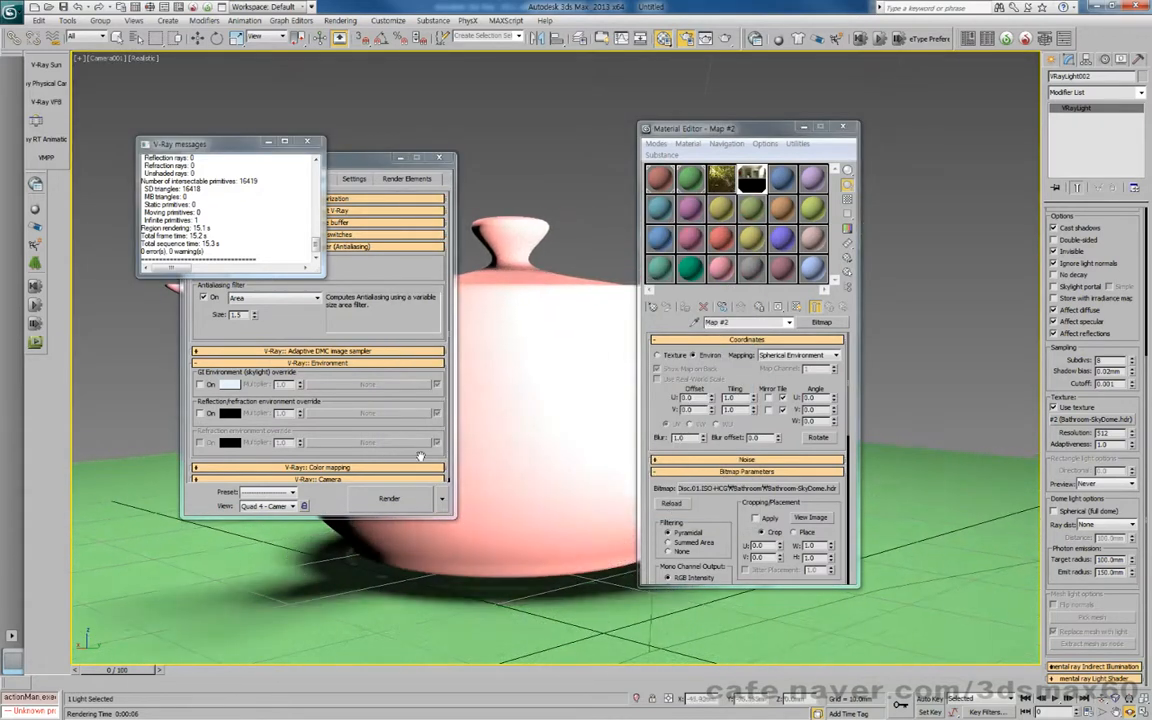
key(shift+q)
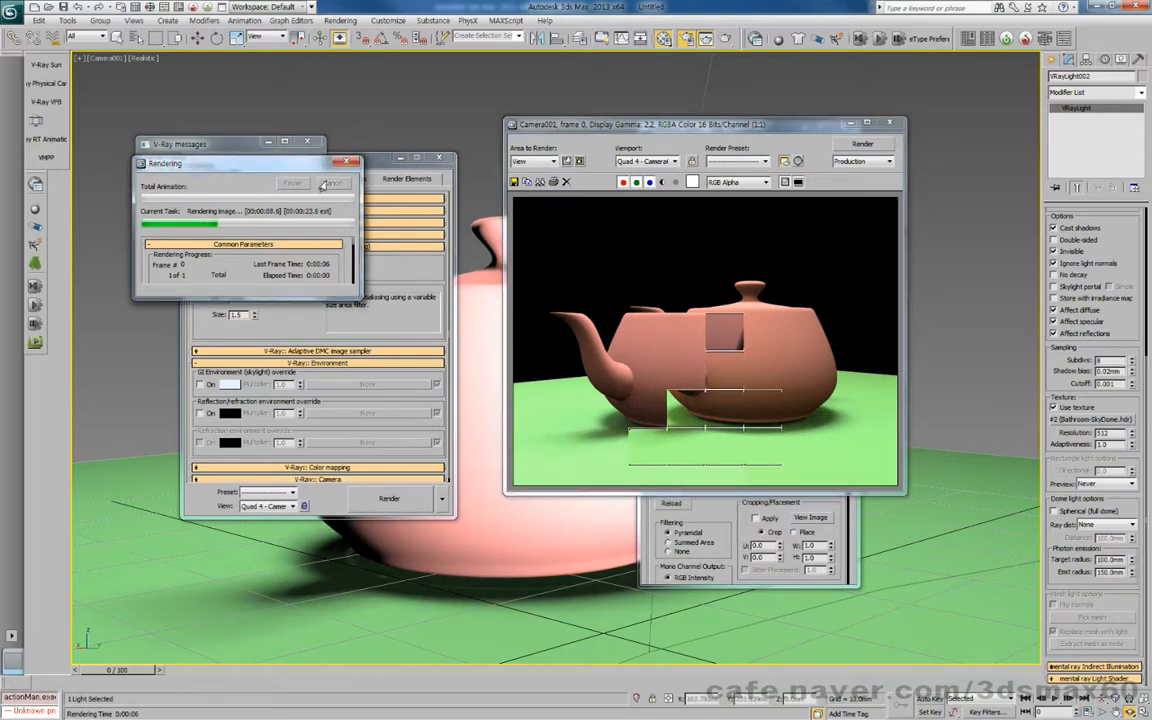
click(885, 122)
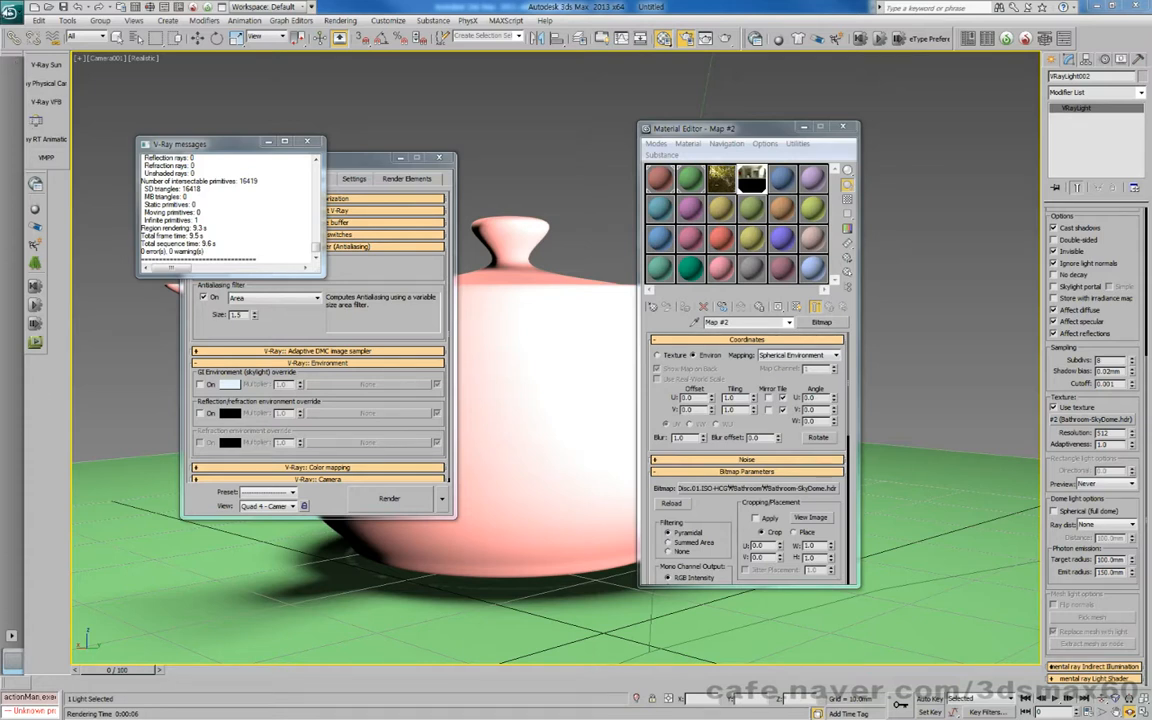
Step: Save the scene in the scenes folder as tttttttttttttttttt.max
click(10, 12)
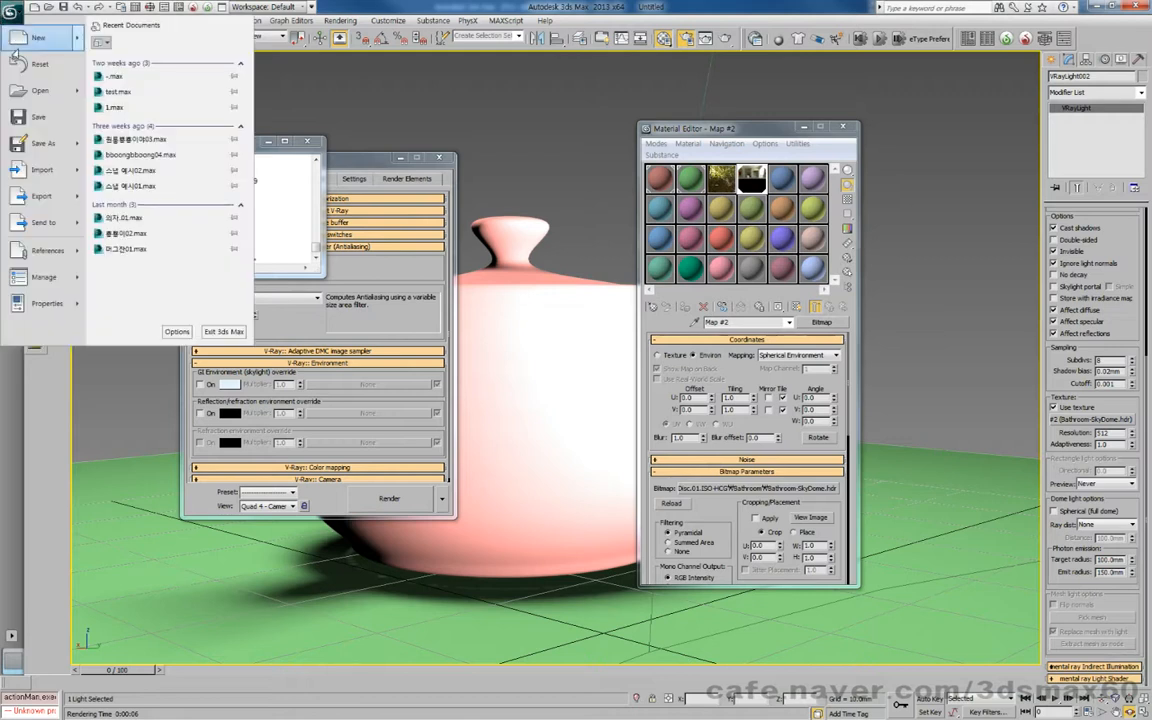
click(30, 145)
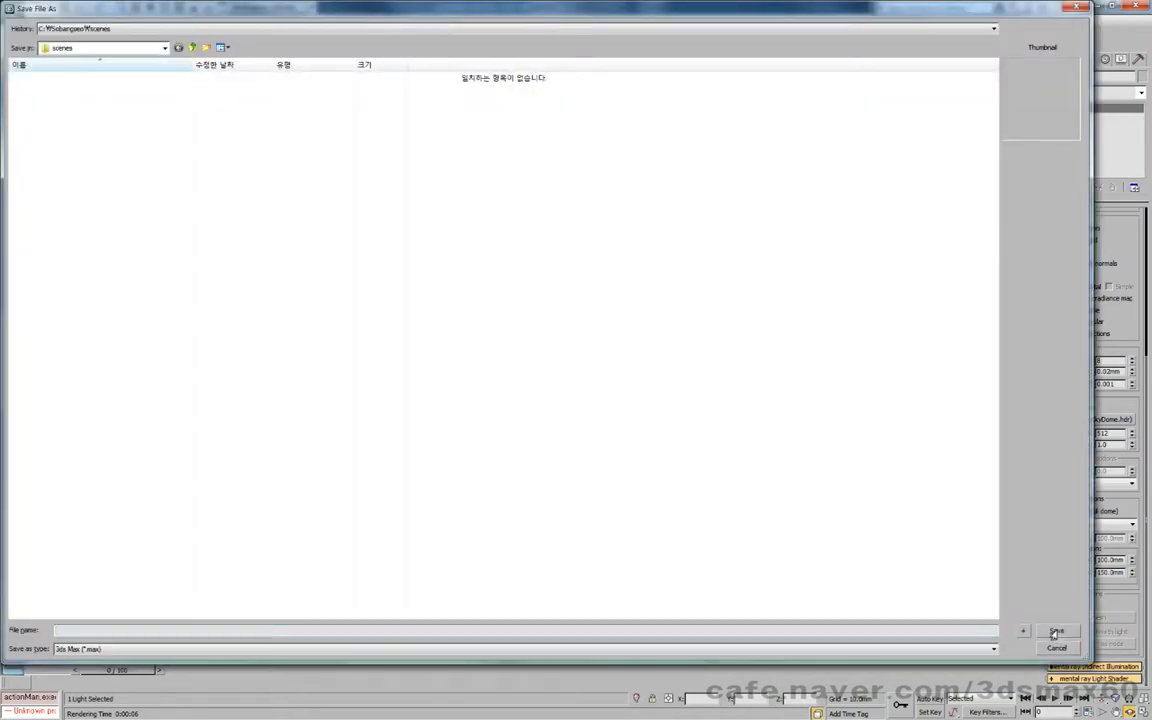
text(tttttttttttttttttt)
key(Return)
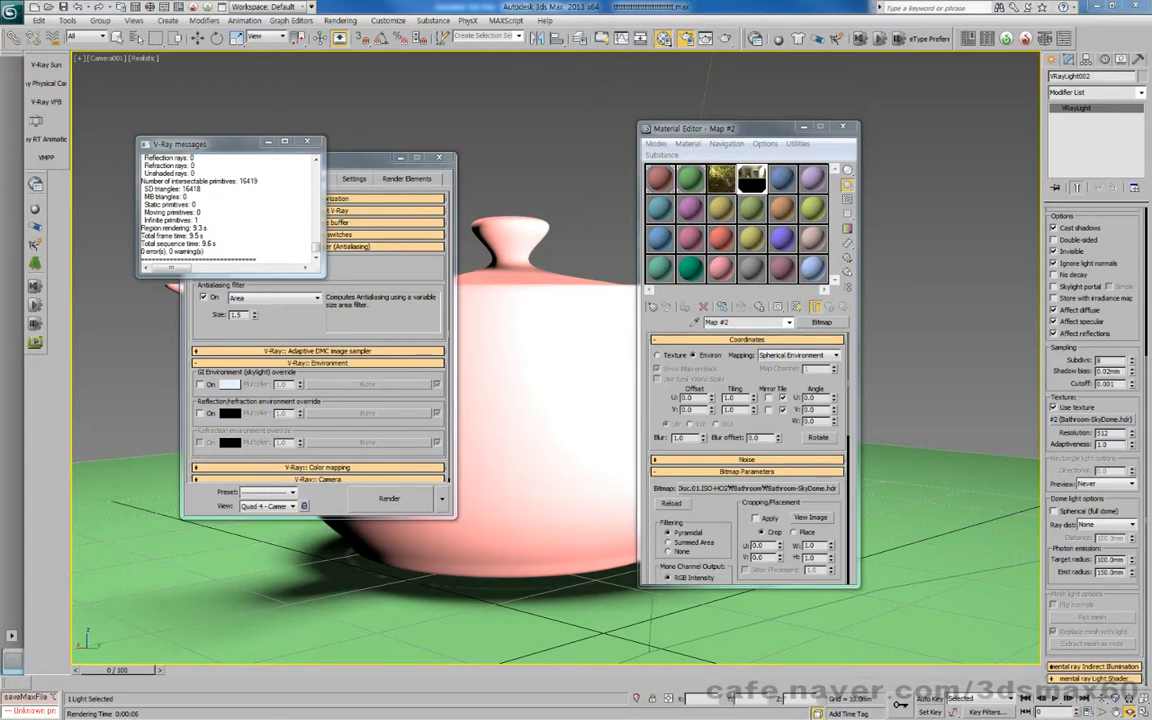
Step: Switch to the Windows system properties and open the environment variables from the advanced settings
key(super+Pause)
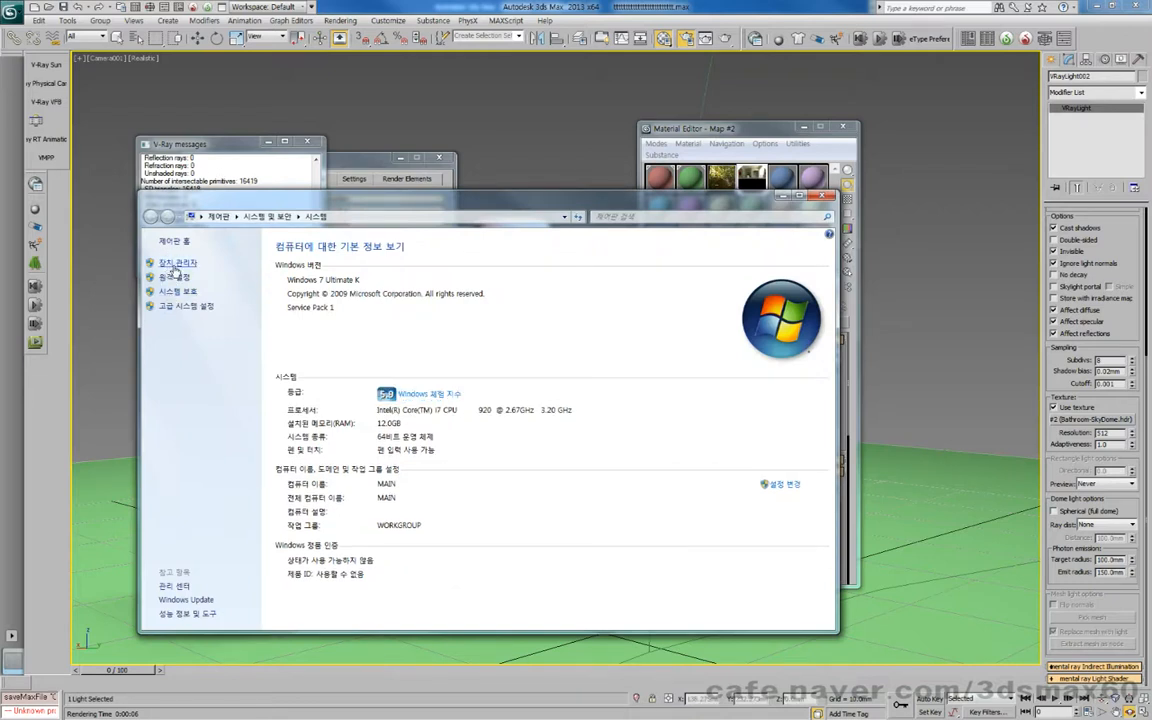
click(176, 308)
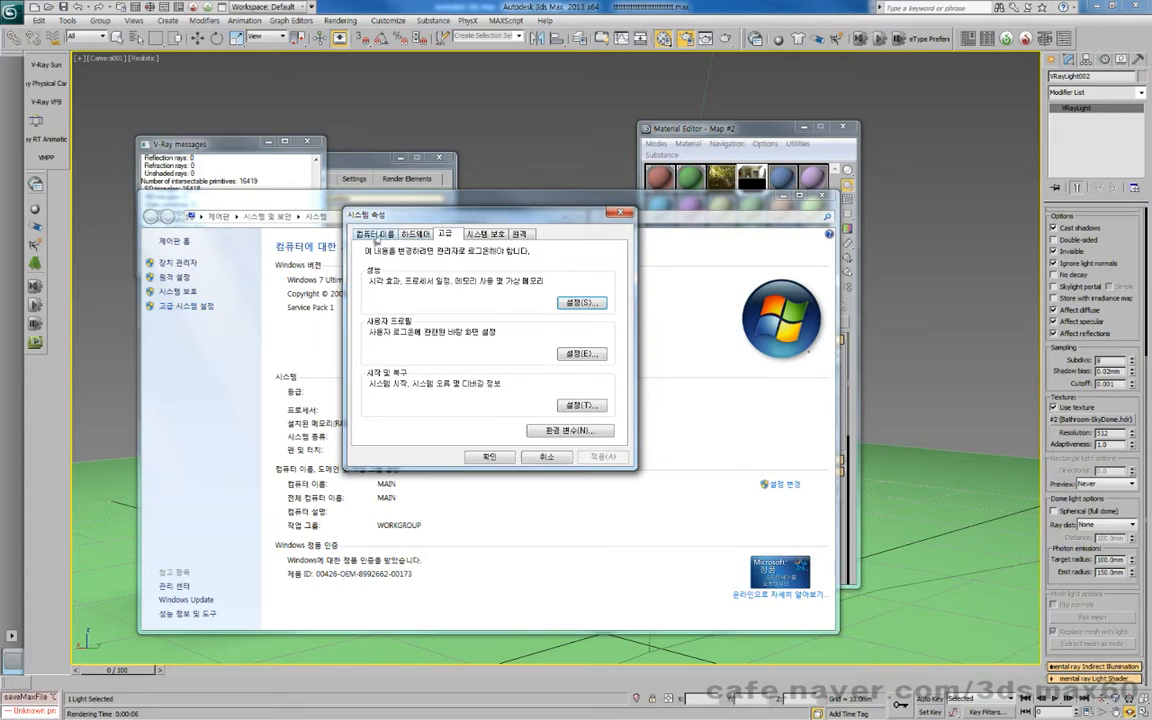
click(376, 233)
click(405, 235)
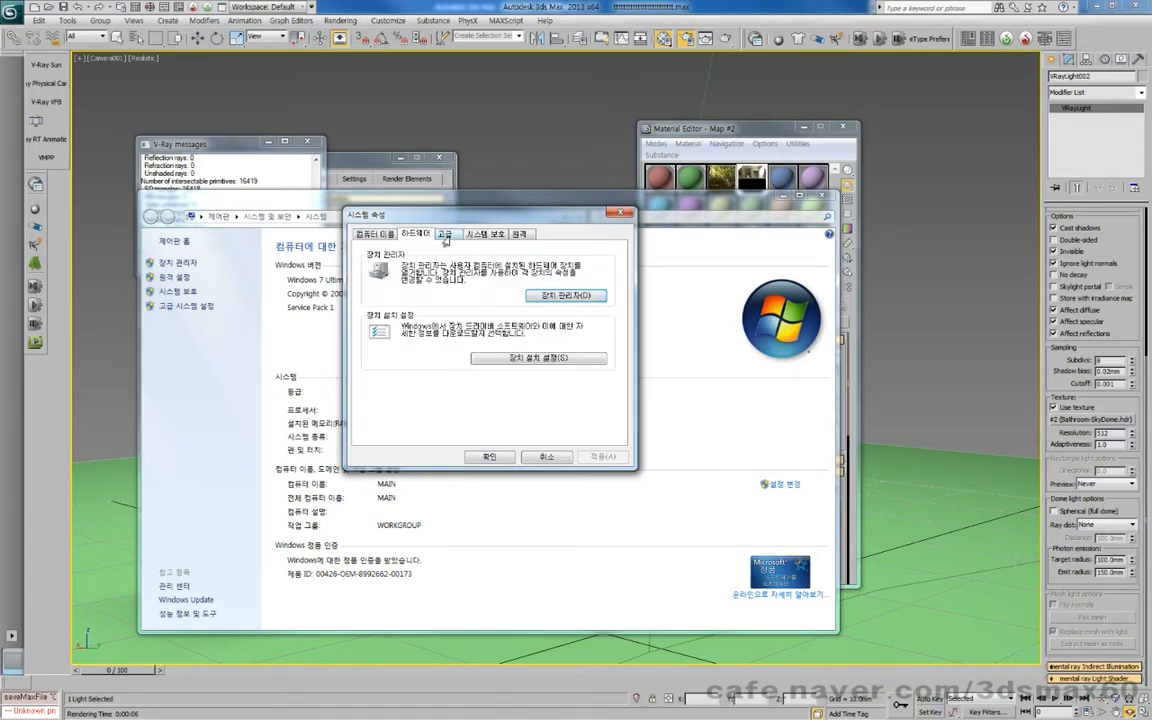
click(445, 233)
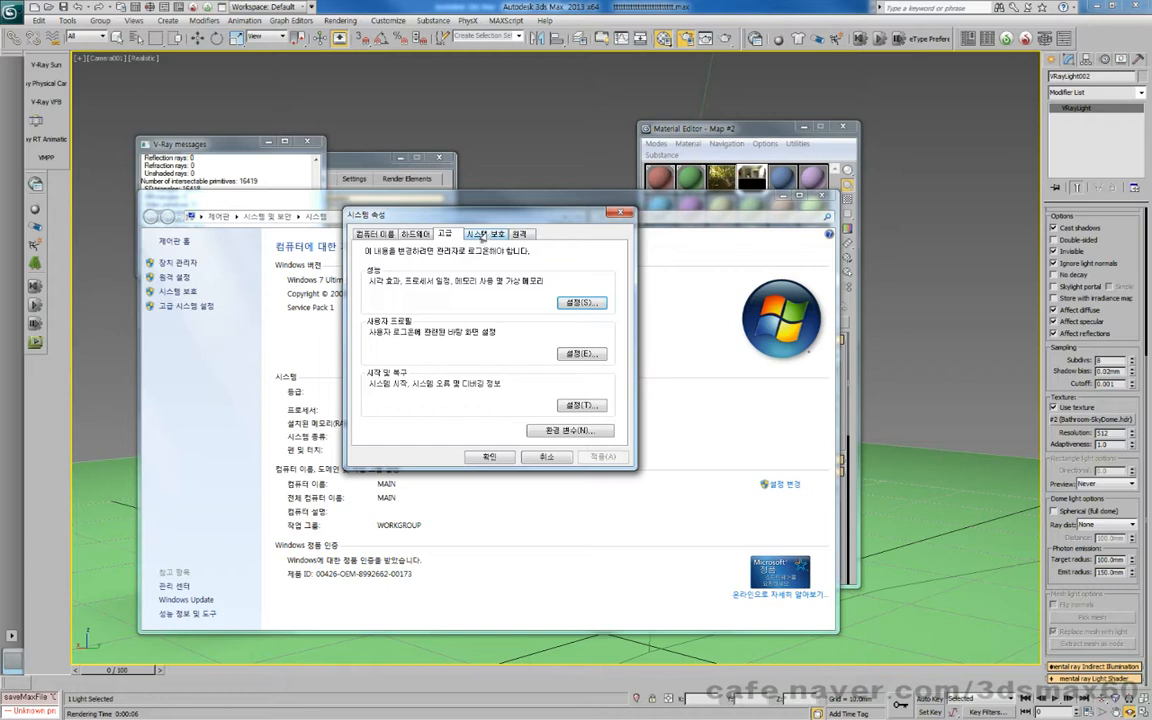
click(566, 430)
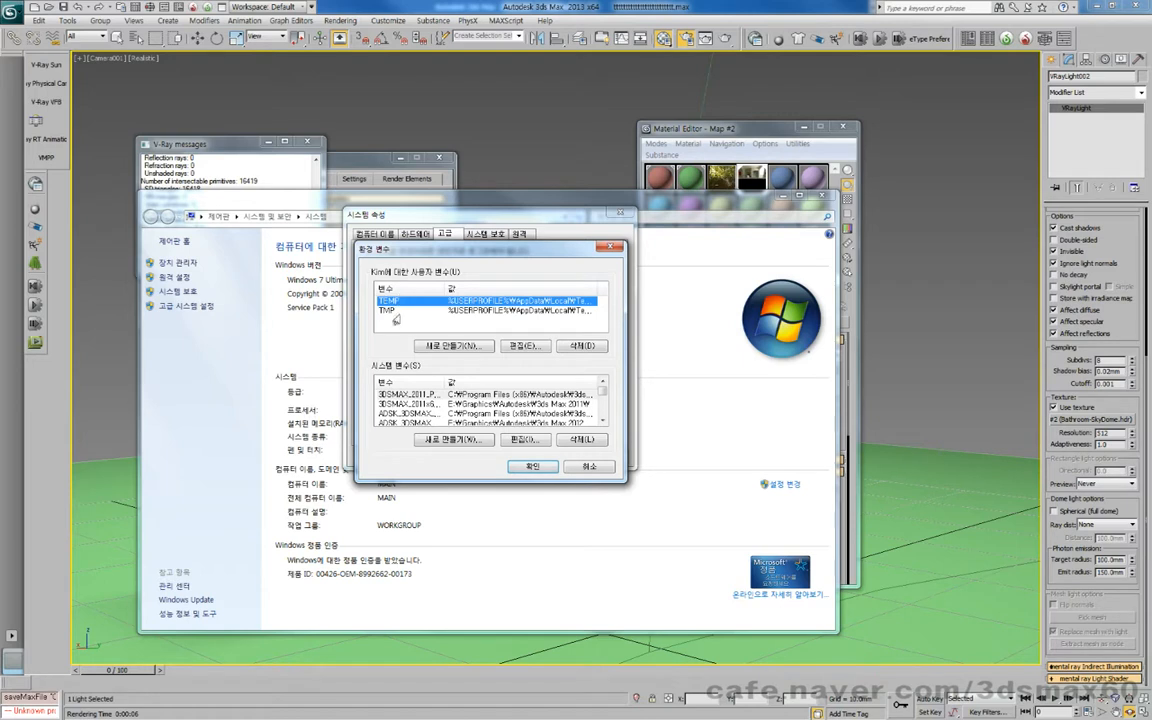
Step: Create a new system variable named VRAY_DOME_VIEWPORT with the value 1 and accept the environment variables
click(452, 440)
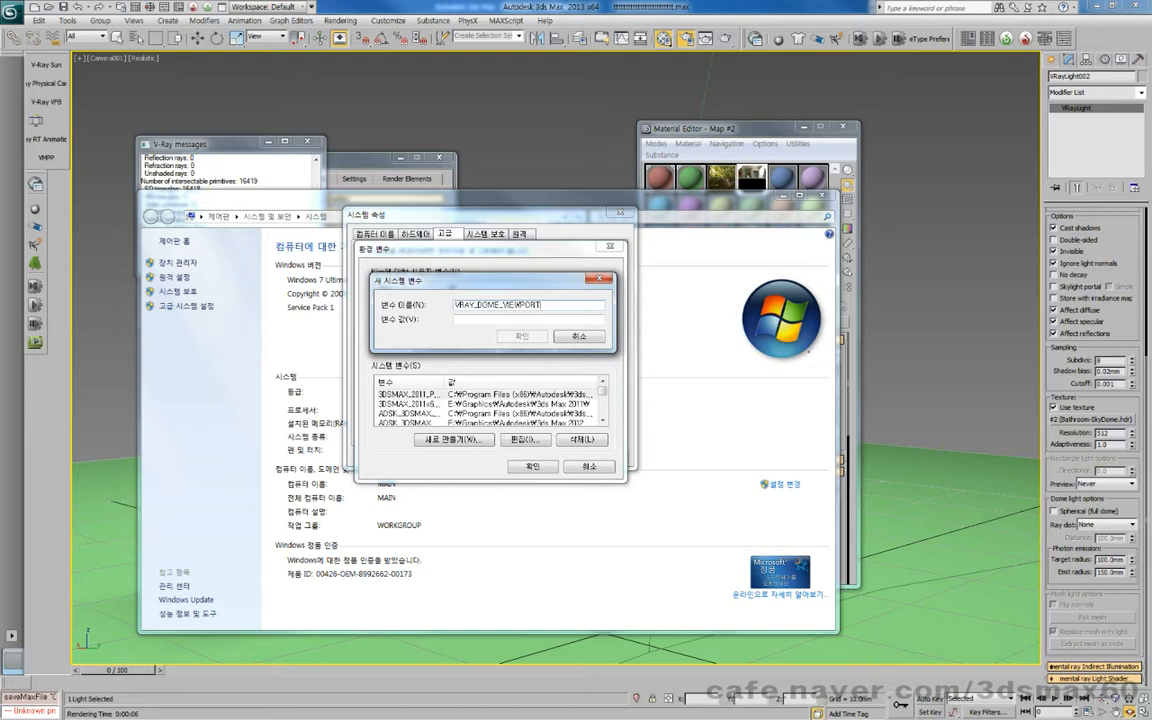
click(473, 319)
text(1)
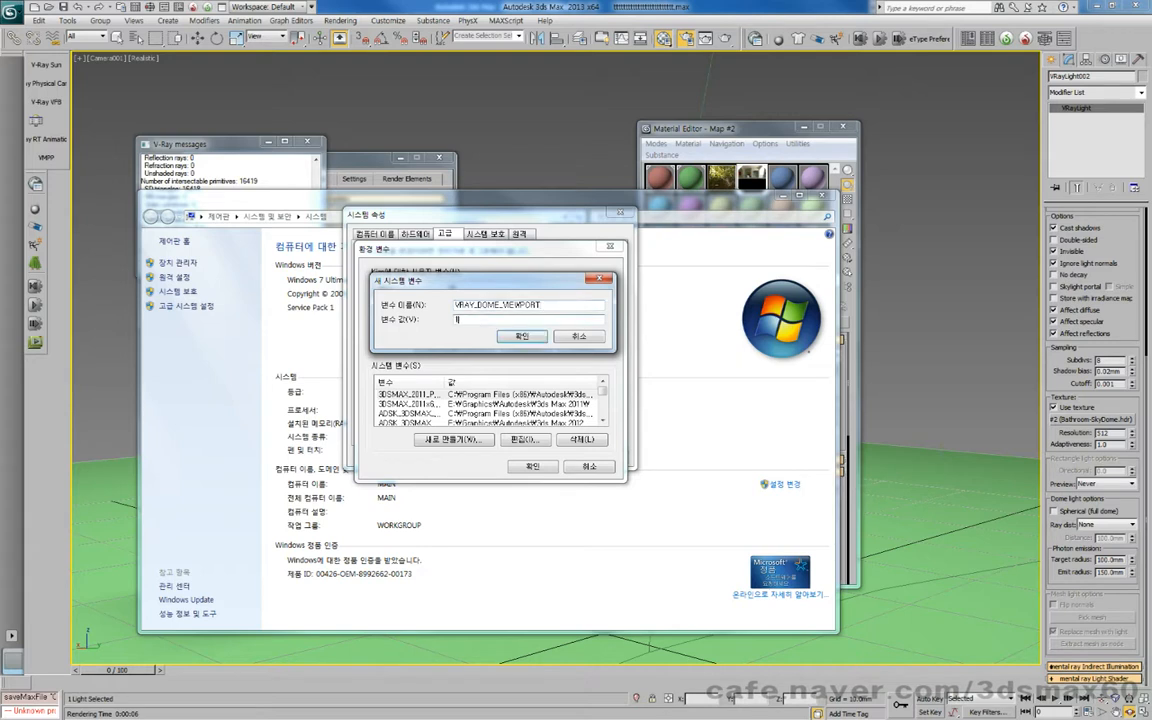
click(515, 337)
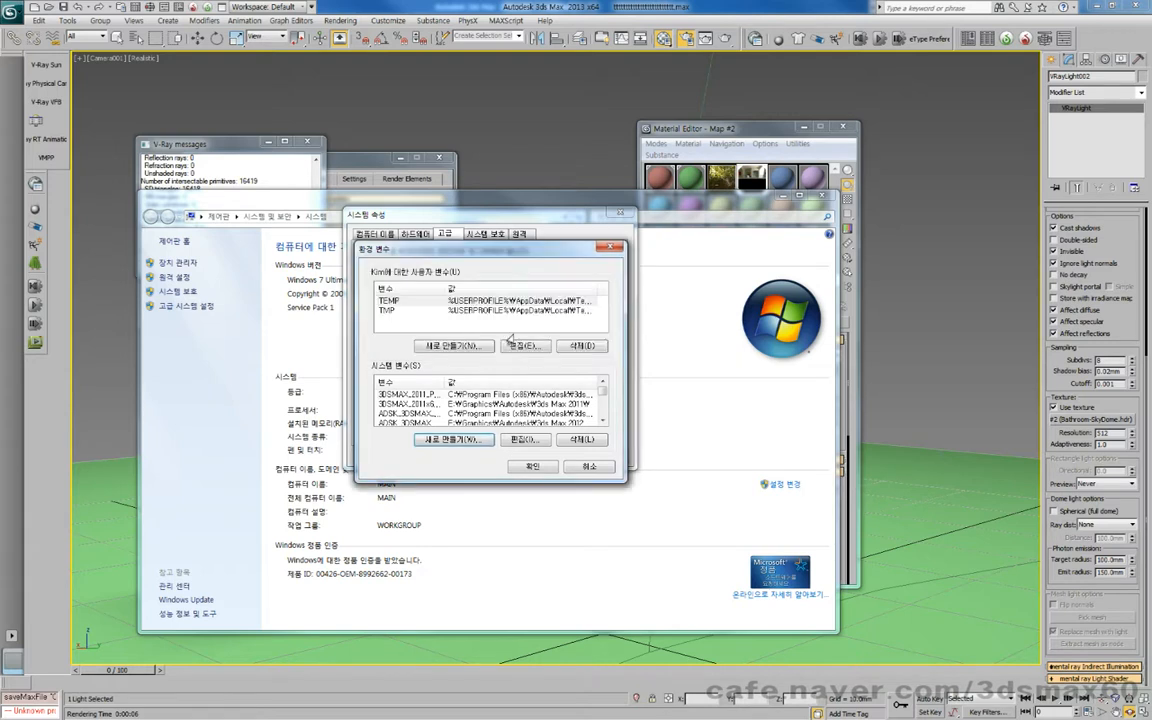
click(527, 467)
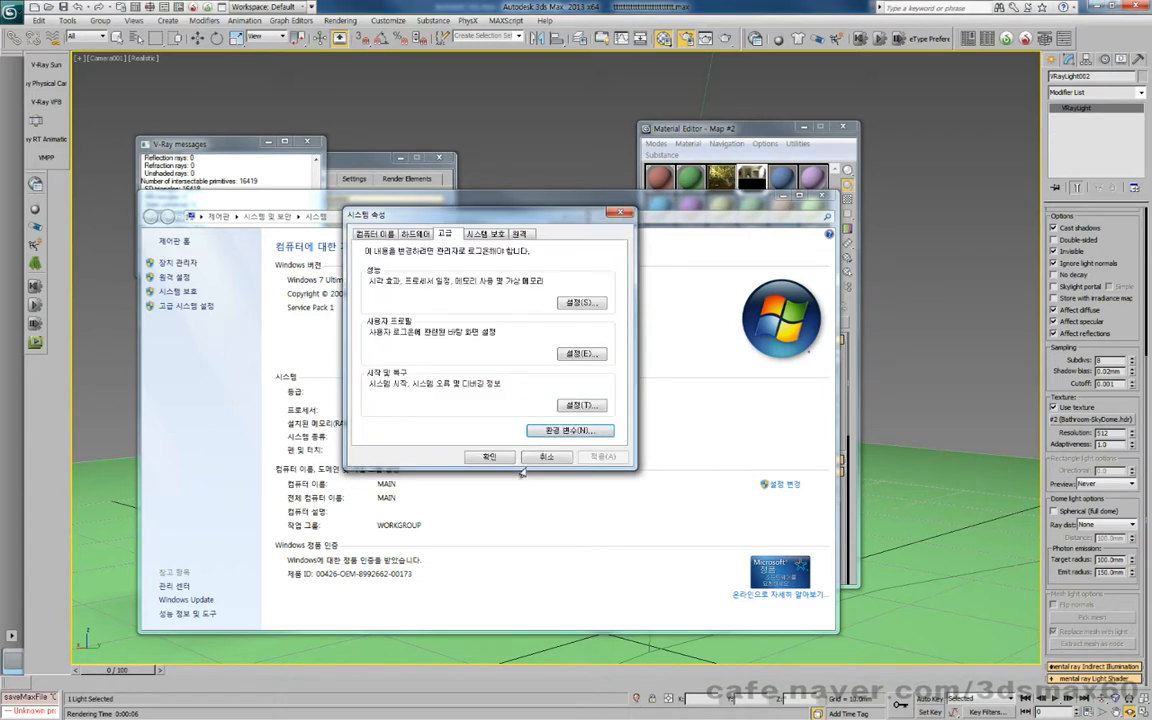
Step: Accept the system properties, close the Windows system window and exit 3ds Max 2013
click(490, 459)
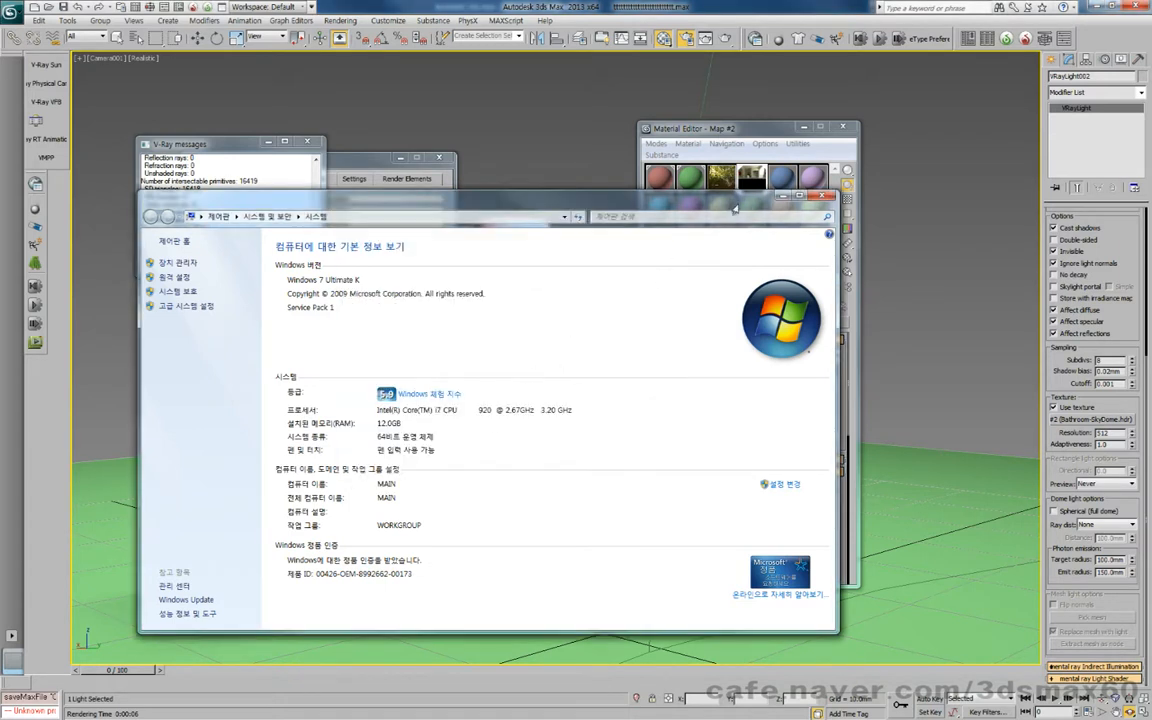
click(821, 196)
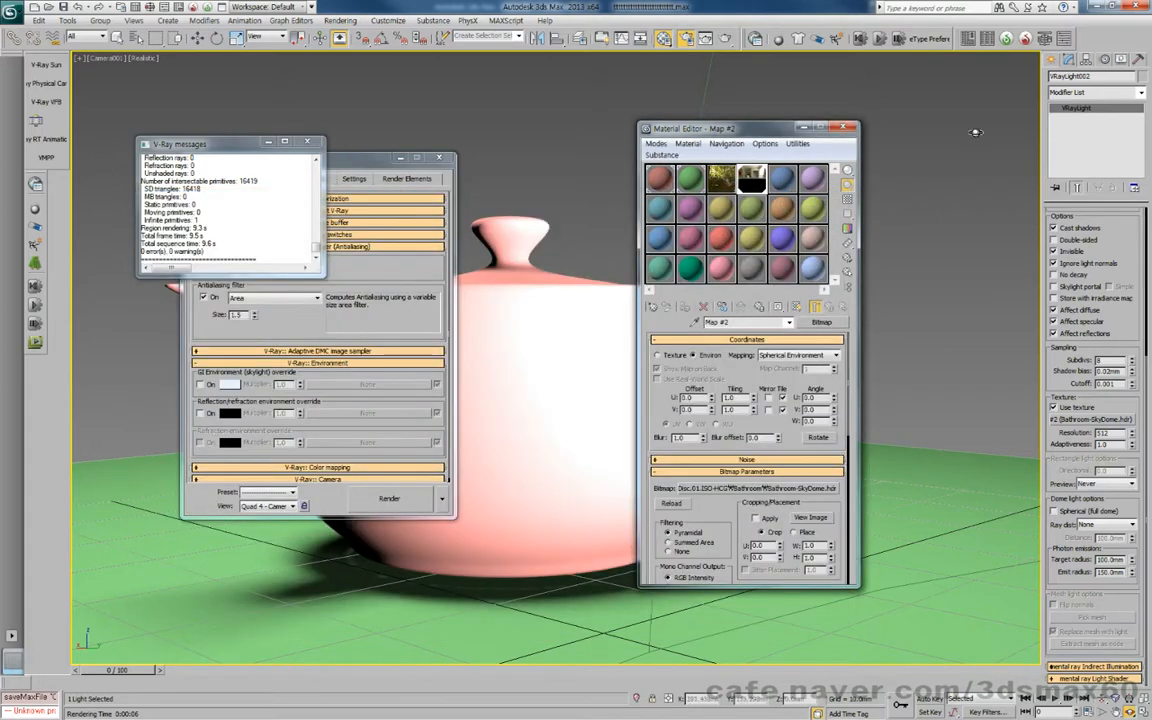
click(1133, 9)
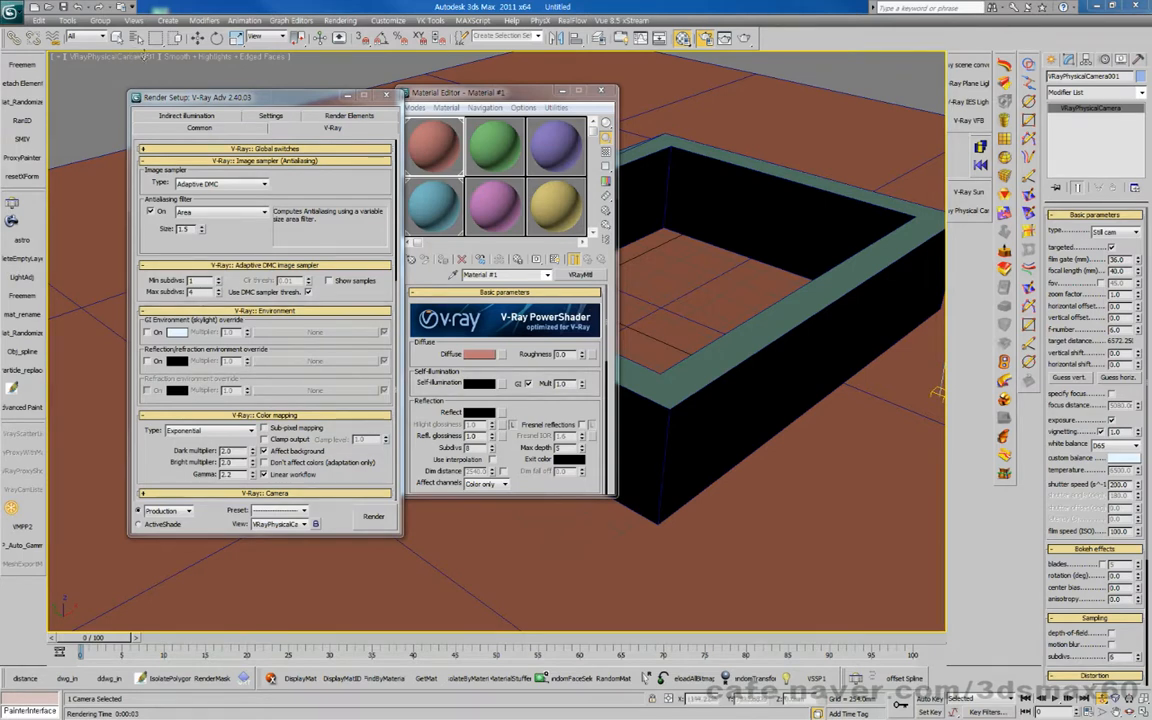
click(172, 57)
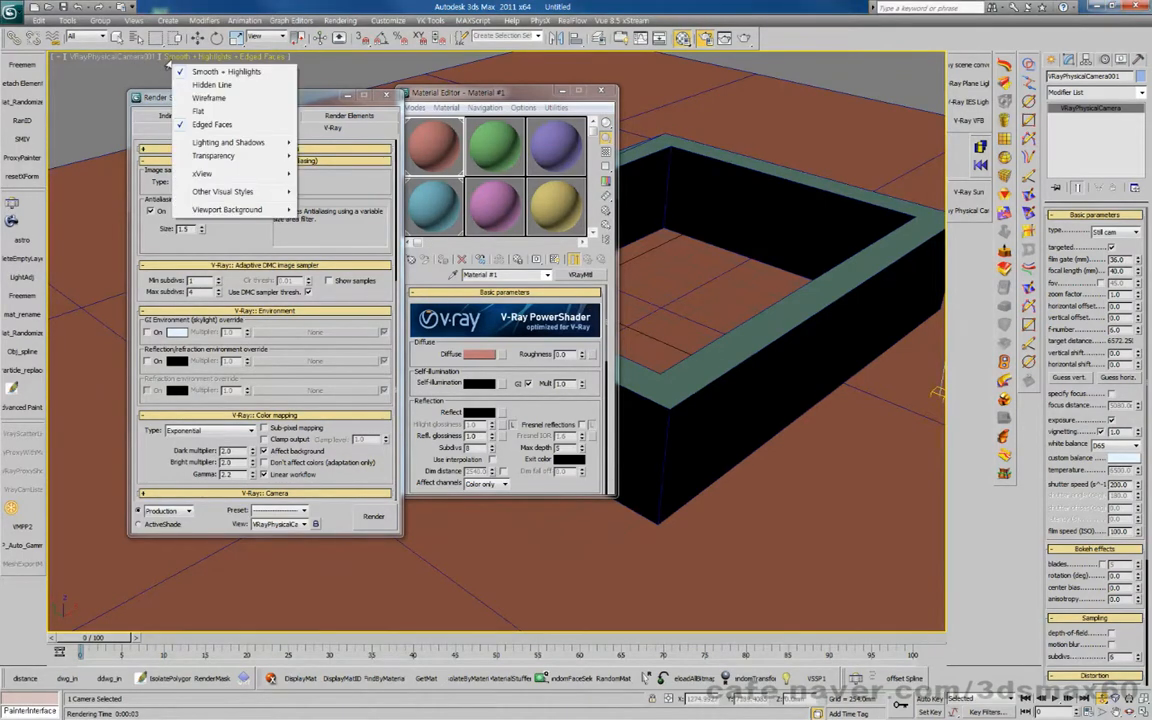
click(122, 57)
click(130, 57)
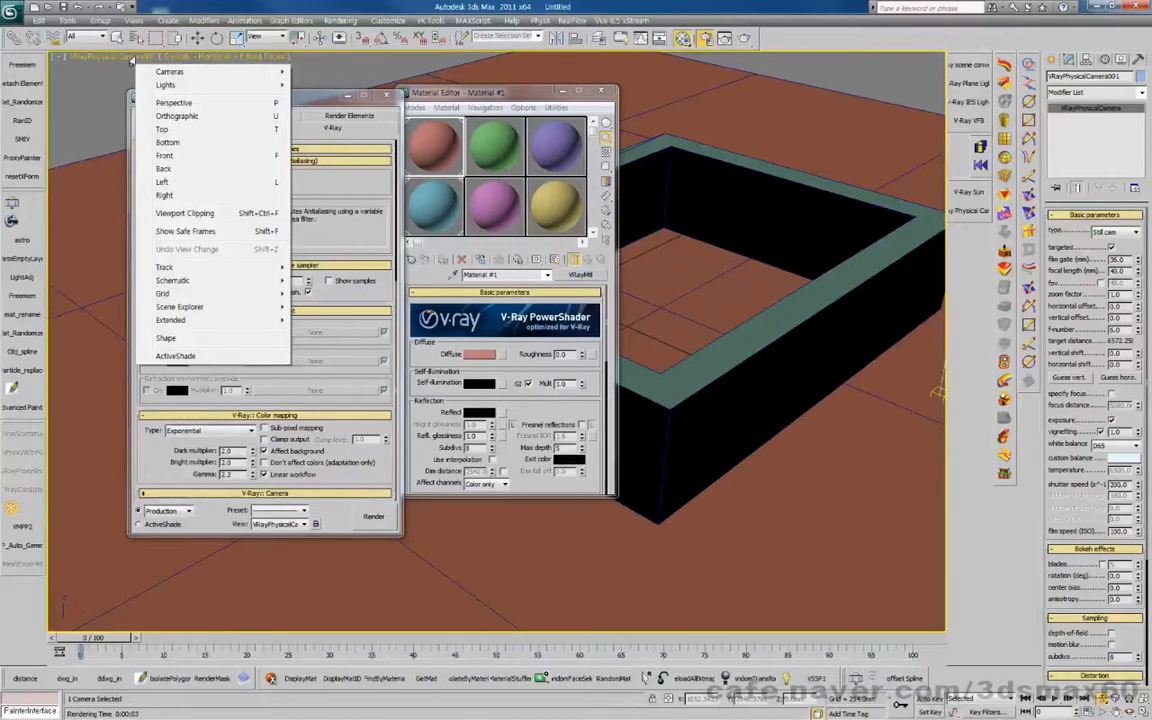
click(960, 168)
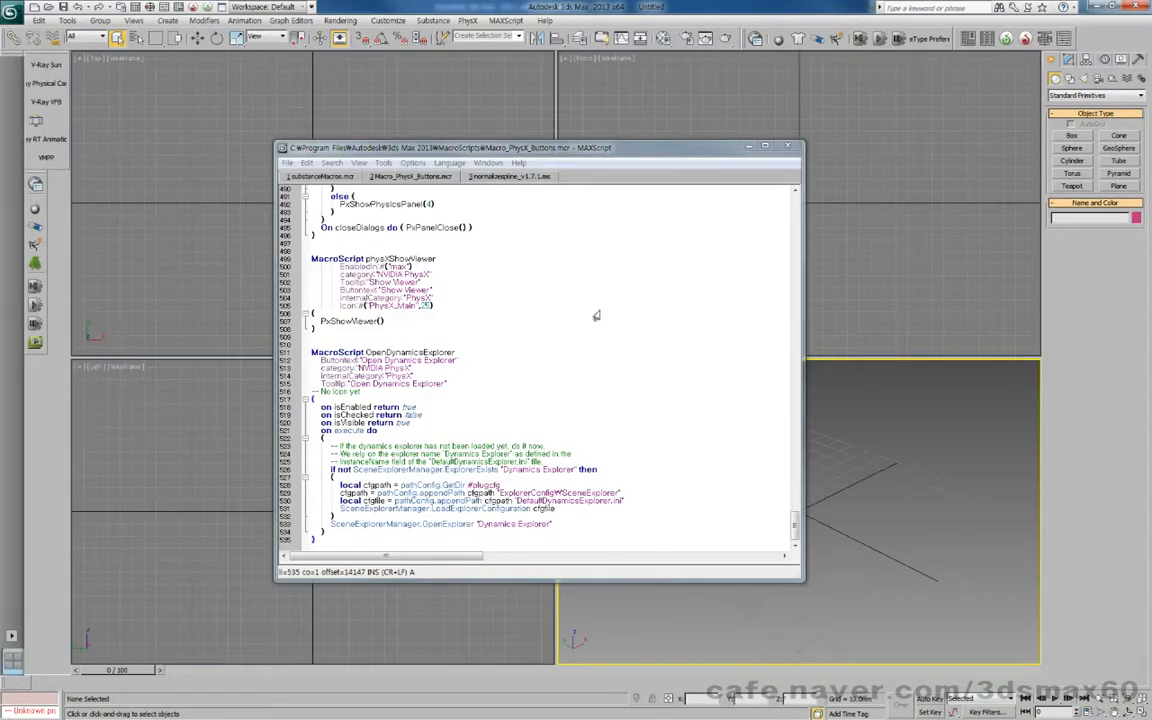
Step: Dismiss the startup script editor, the MAXScript error dialogs and the welcome screen, and reopen the saved teapot scene
click(785, 148)
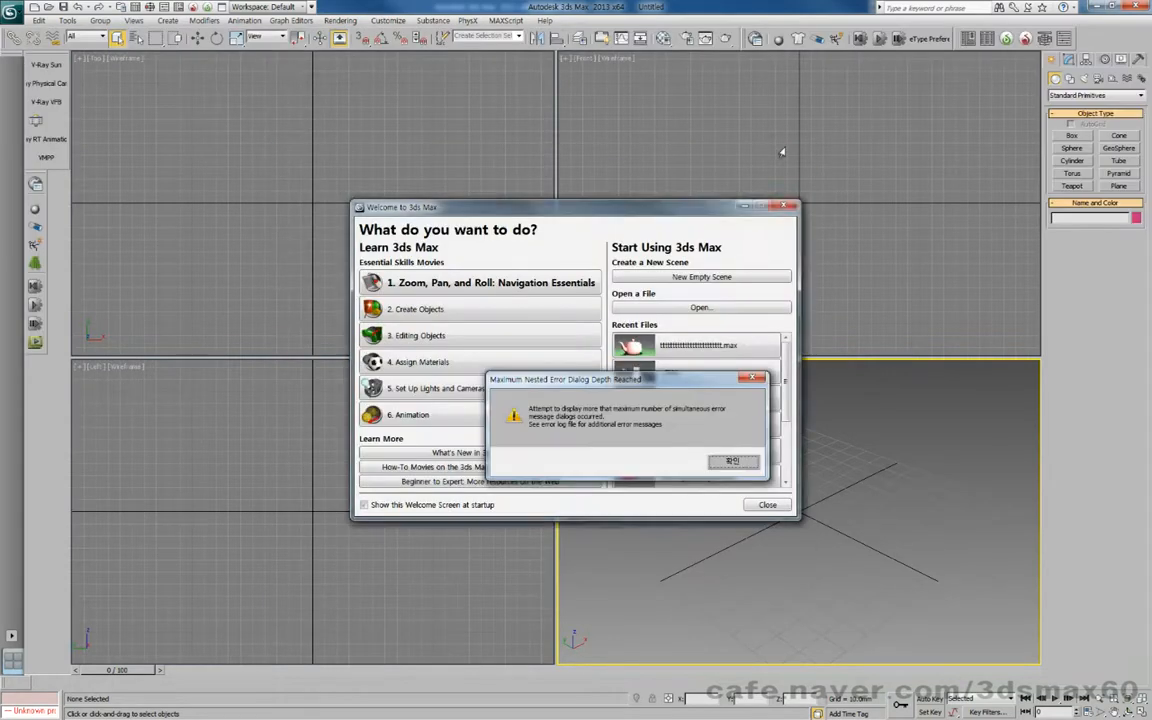
click(724, 459)
click(721, 456)
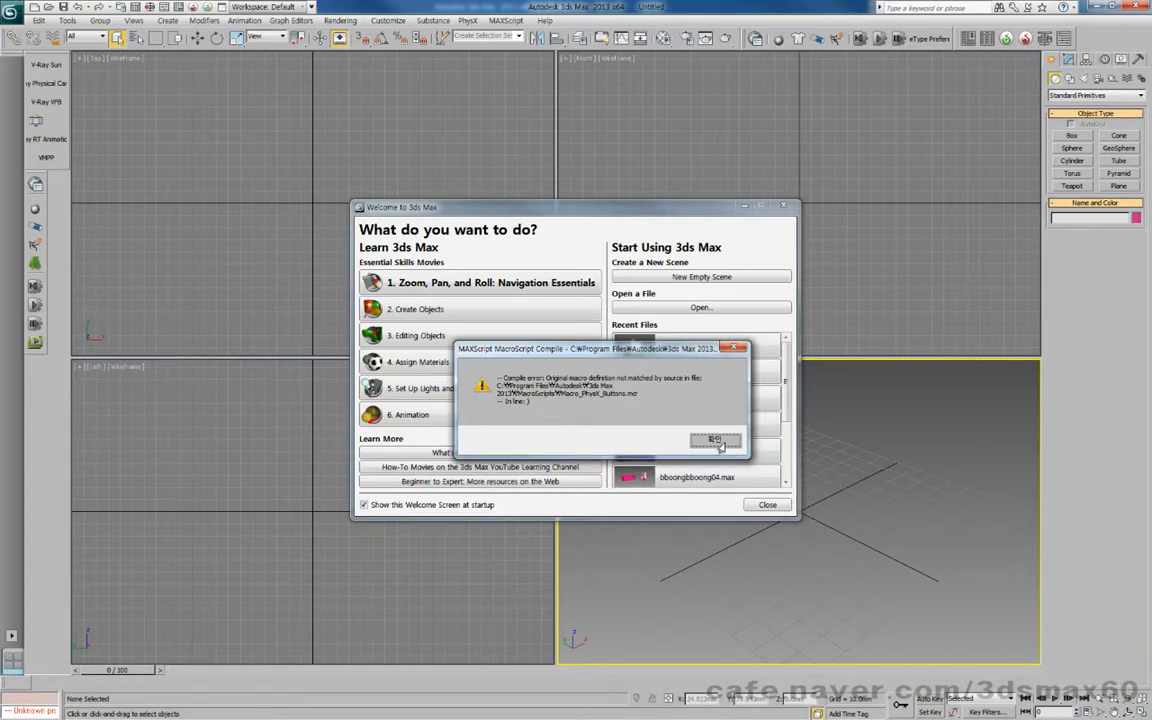
click(715, 439)
click(712, 430)
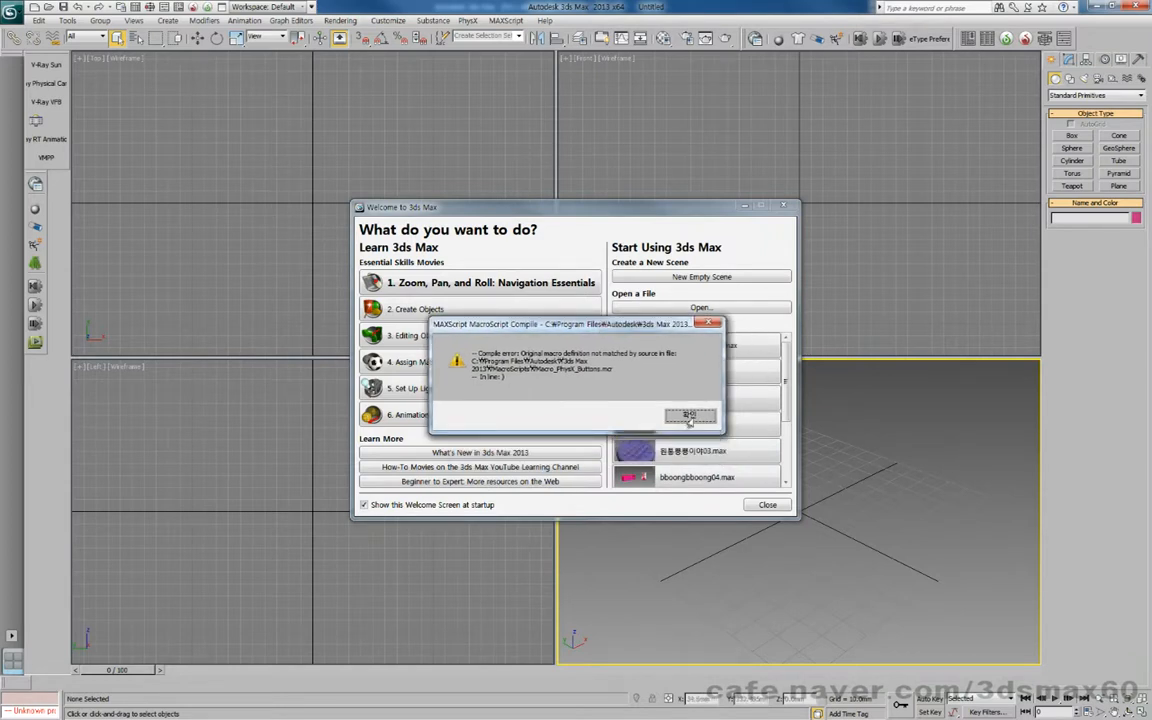
click(690, 416)
click(765, 504)
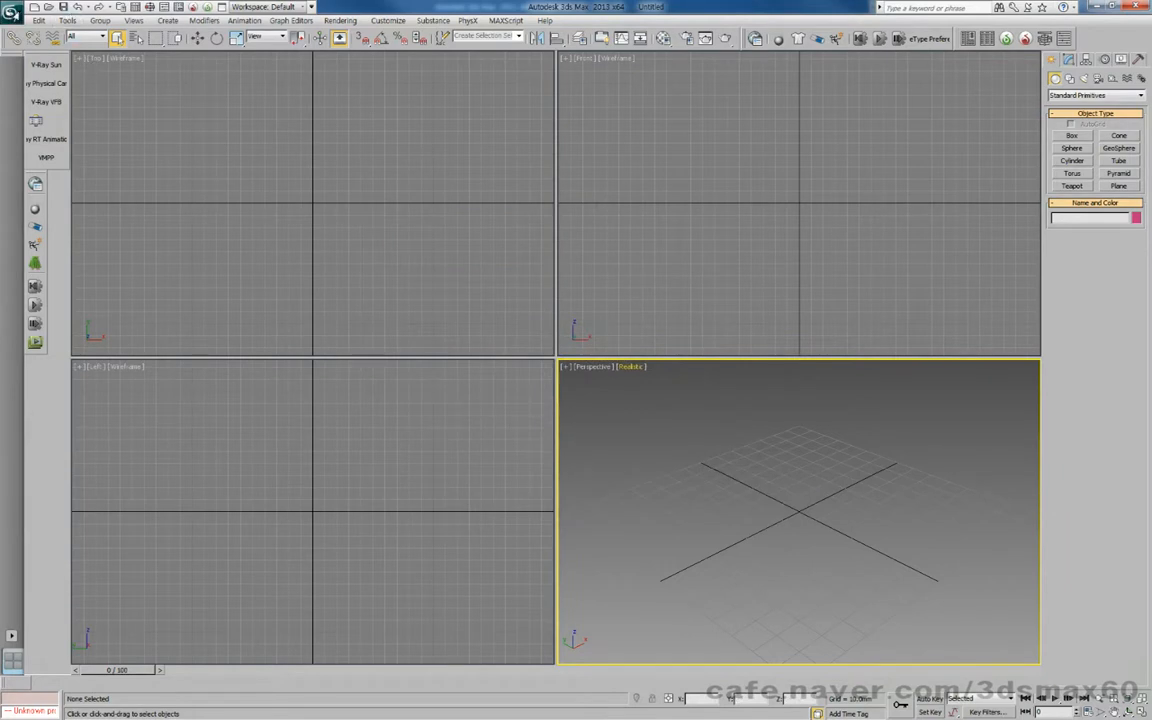
click(14, 13)
click(118, 78)
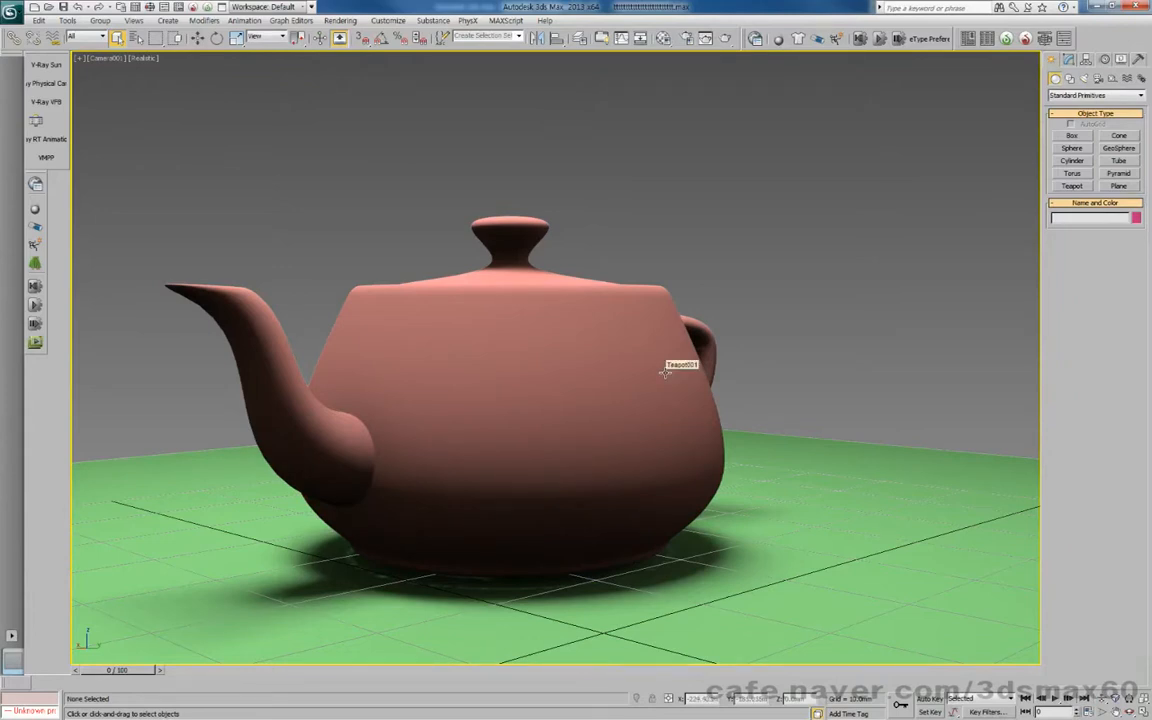
Step: Activate the Move tool, select the dome light VRayLight002 by name and show all four viewports
right_click(643, 369)
click(650, 381)
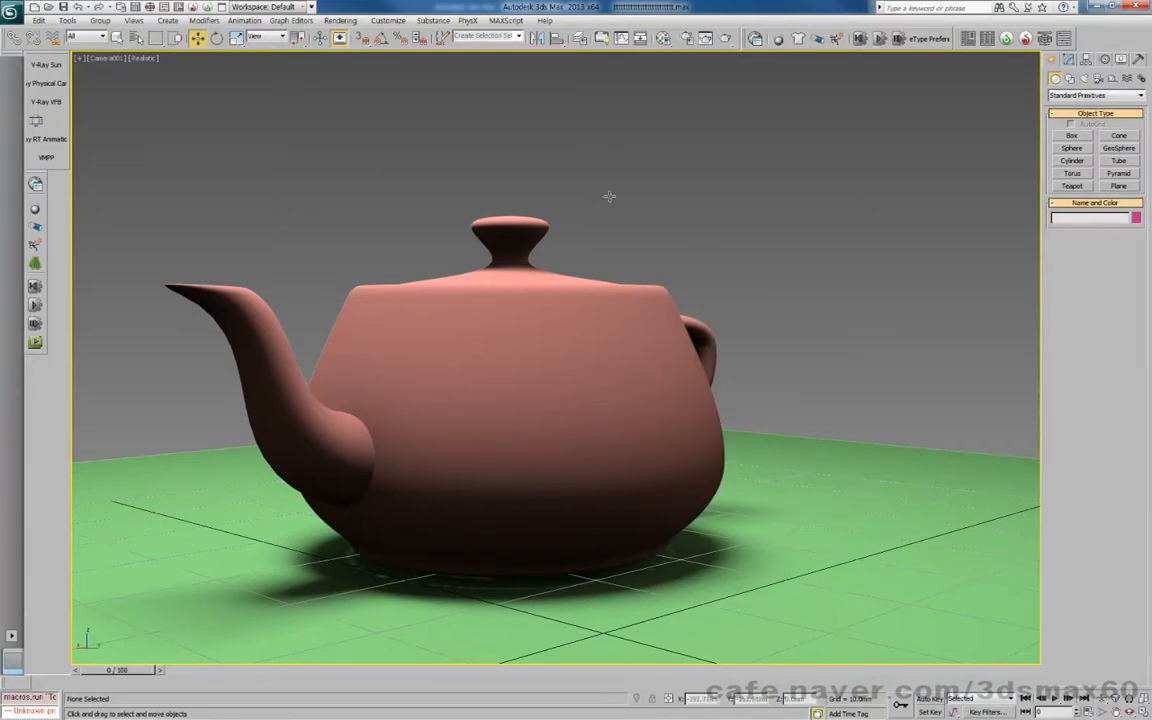
key(h)
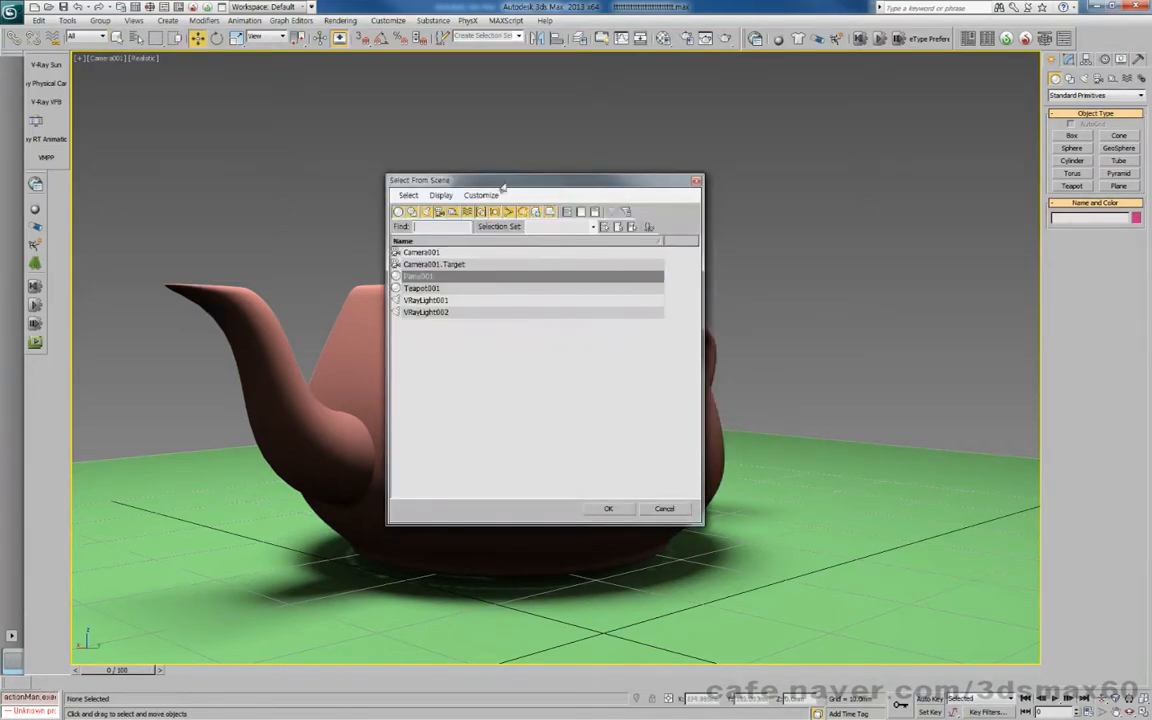
double_click(428, 312)
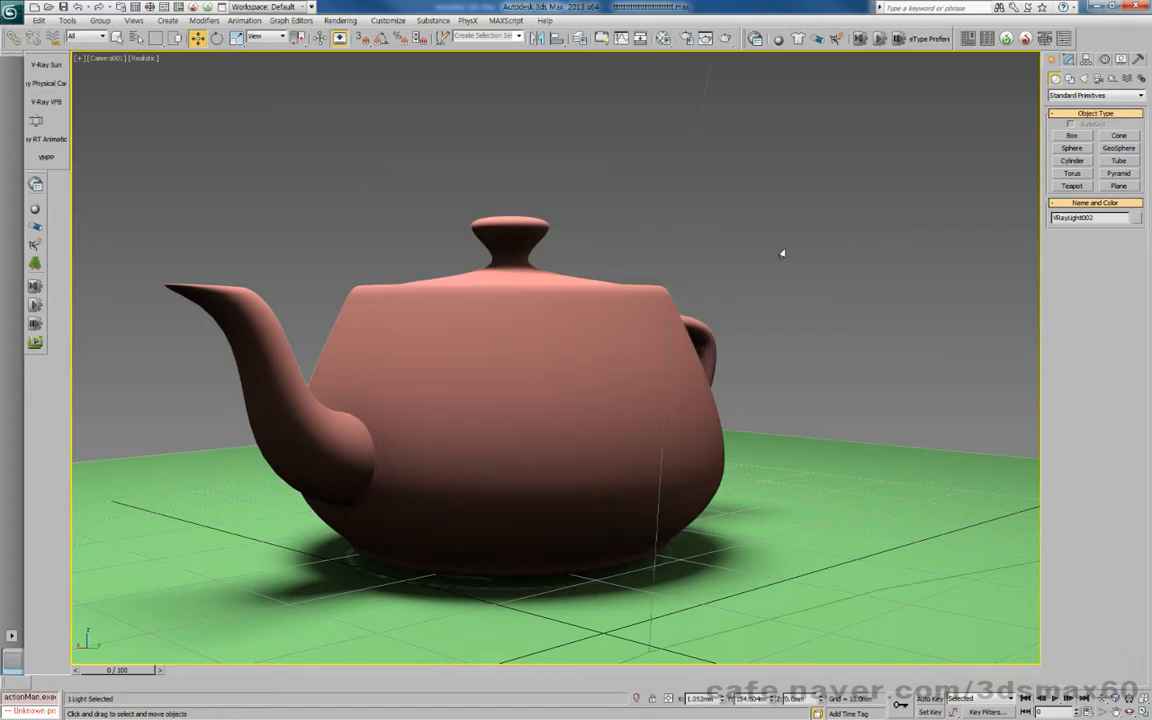
key(alt+w)
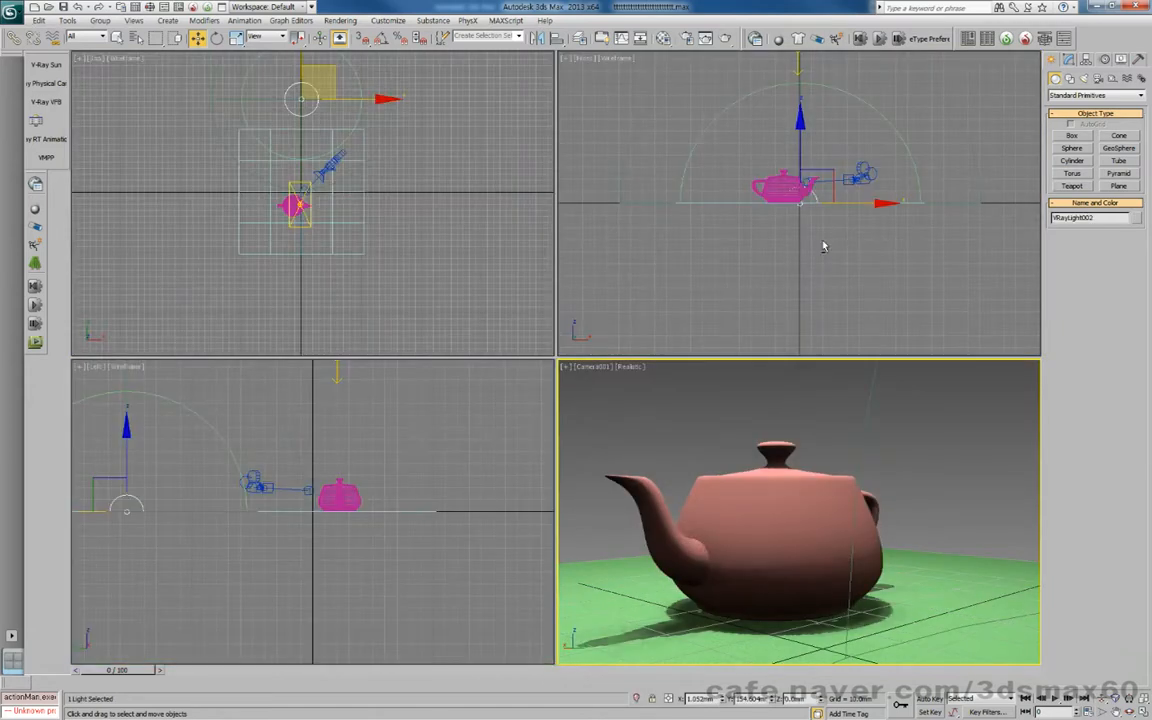
Step: Switch the camera viewport to Shaded display and back to Realistic
click(627, 367)
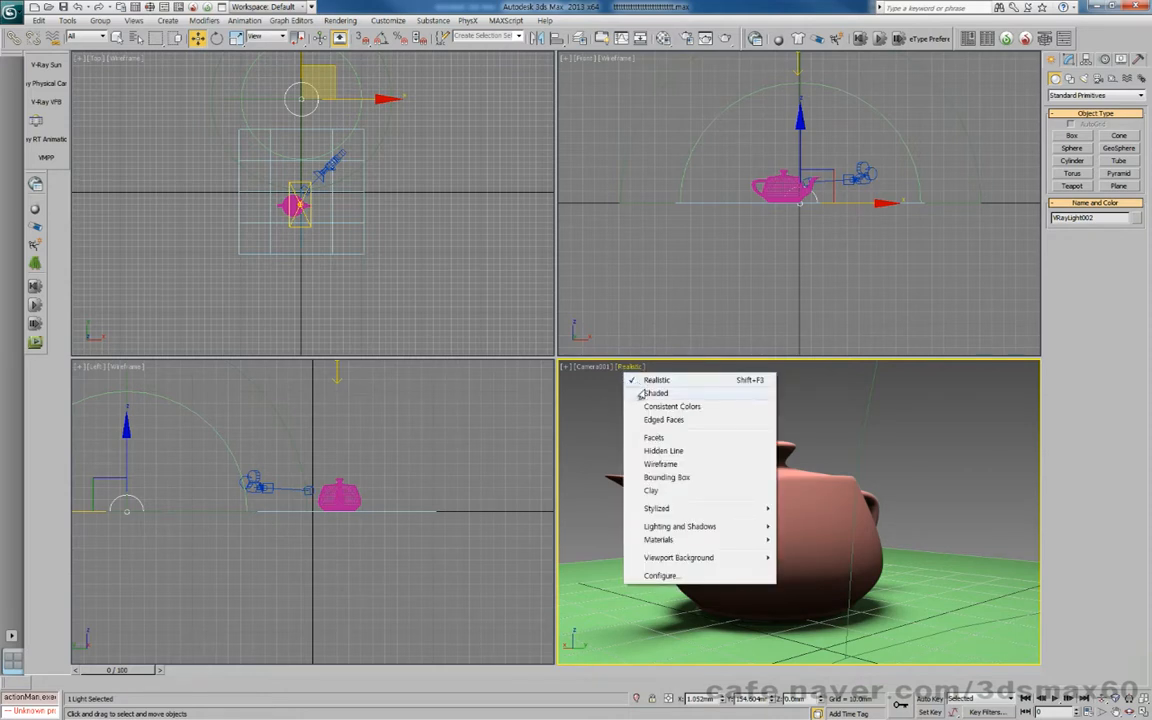
click(645, 392)
click(622, 367)
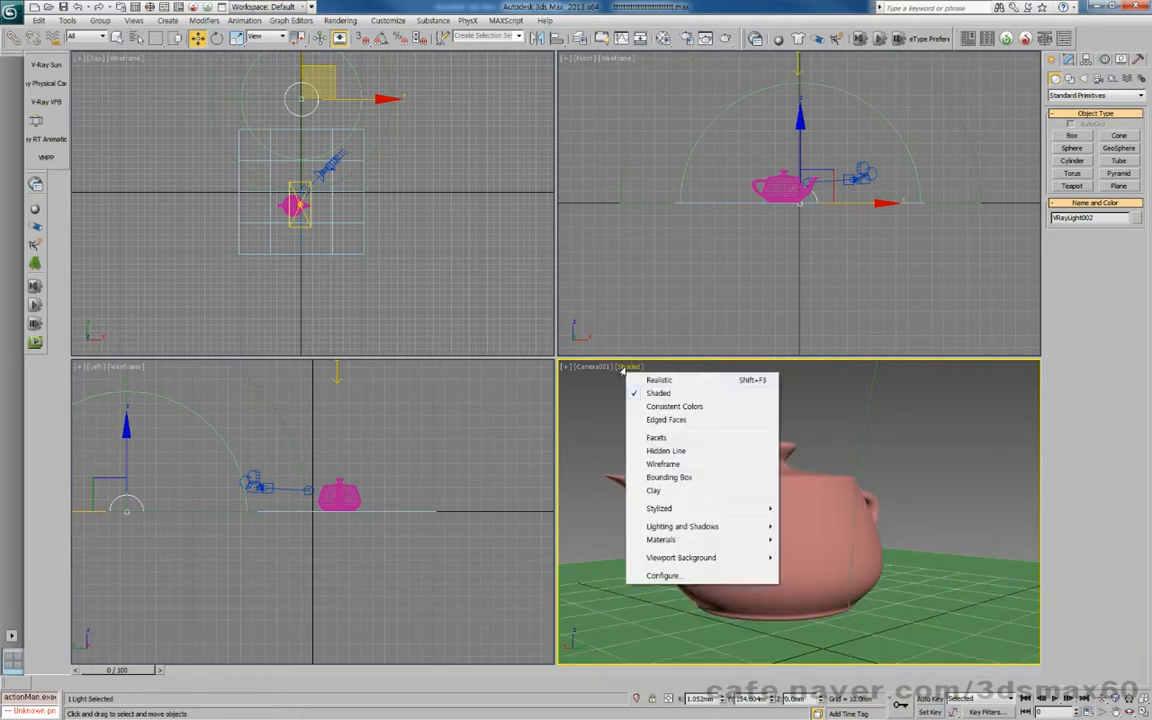
click(645, 379)
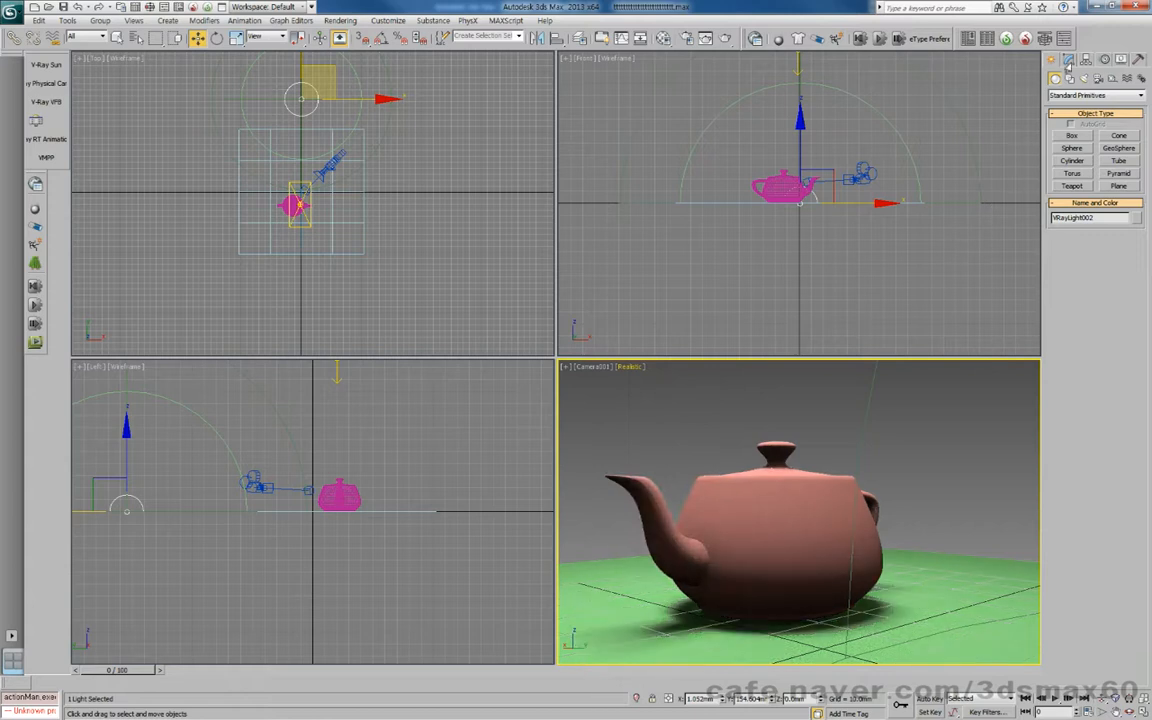
Step: Replace the dome light's texture with the VRayHDRI Map #1 from the Material Editor
click(1069, 59)
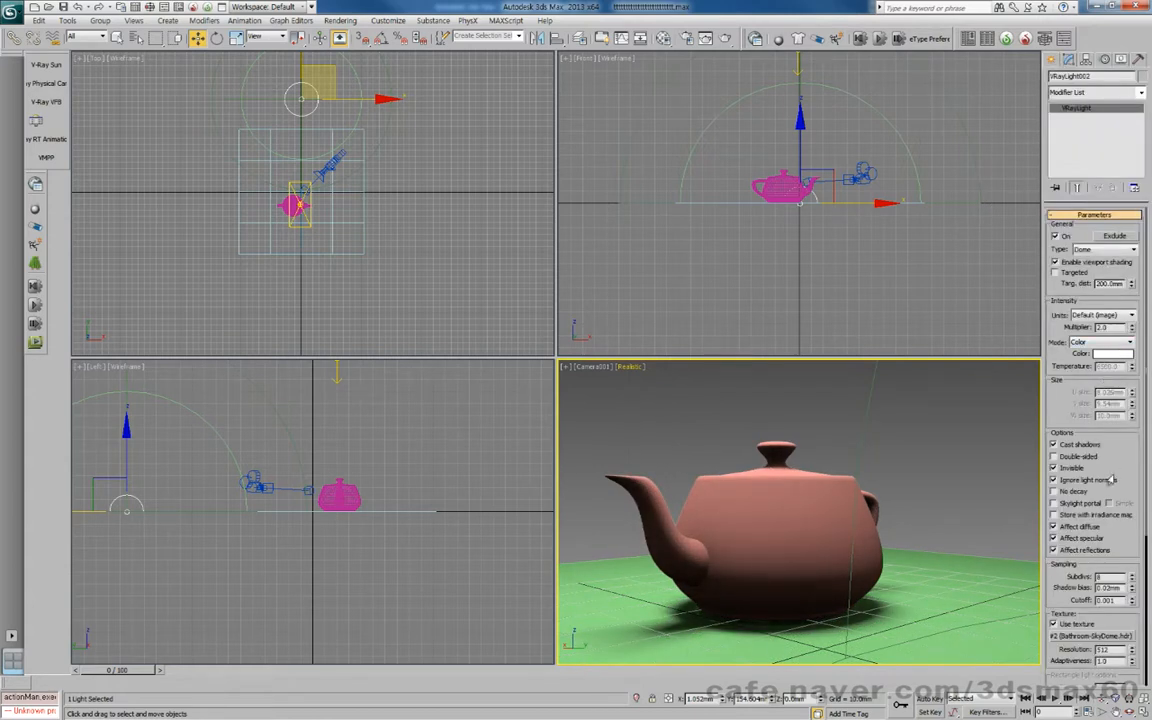
drag(1116, 445, 1092, 238)
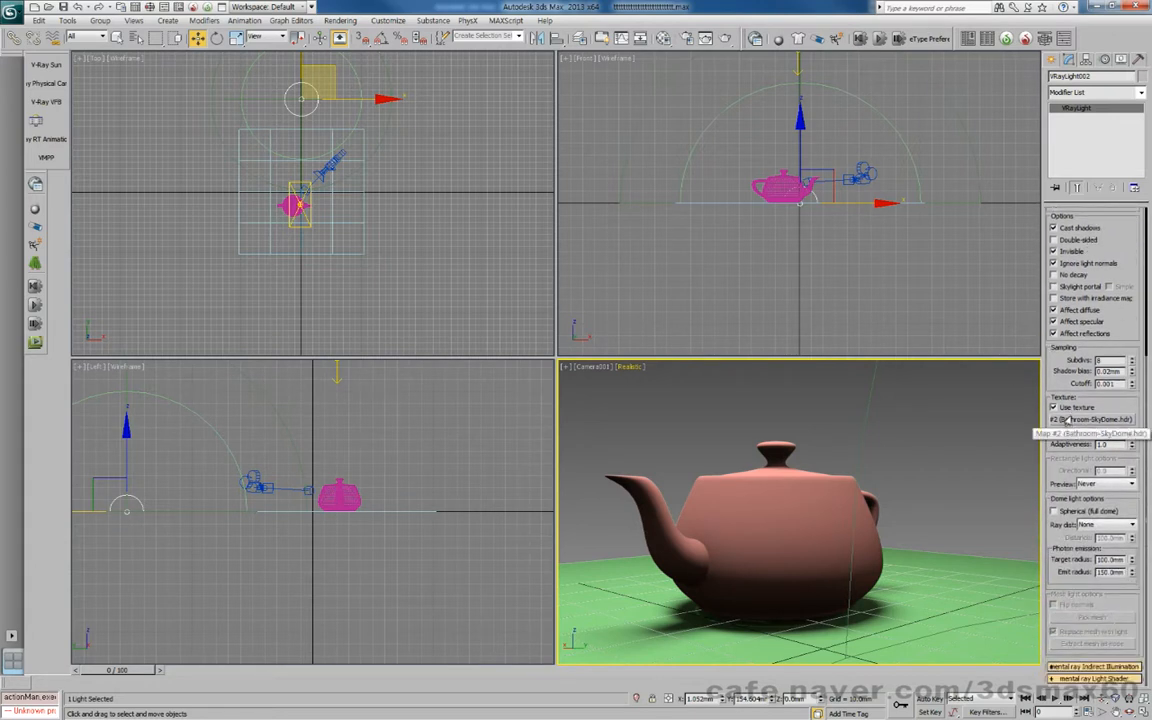
click(664, 38)
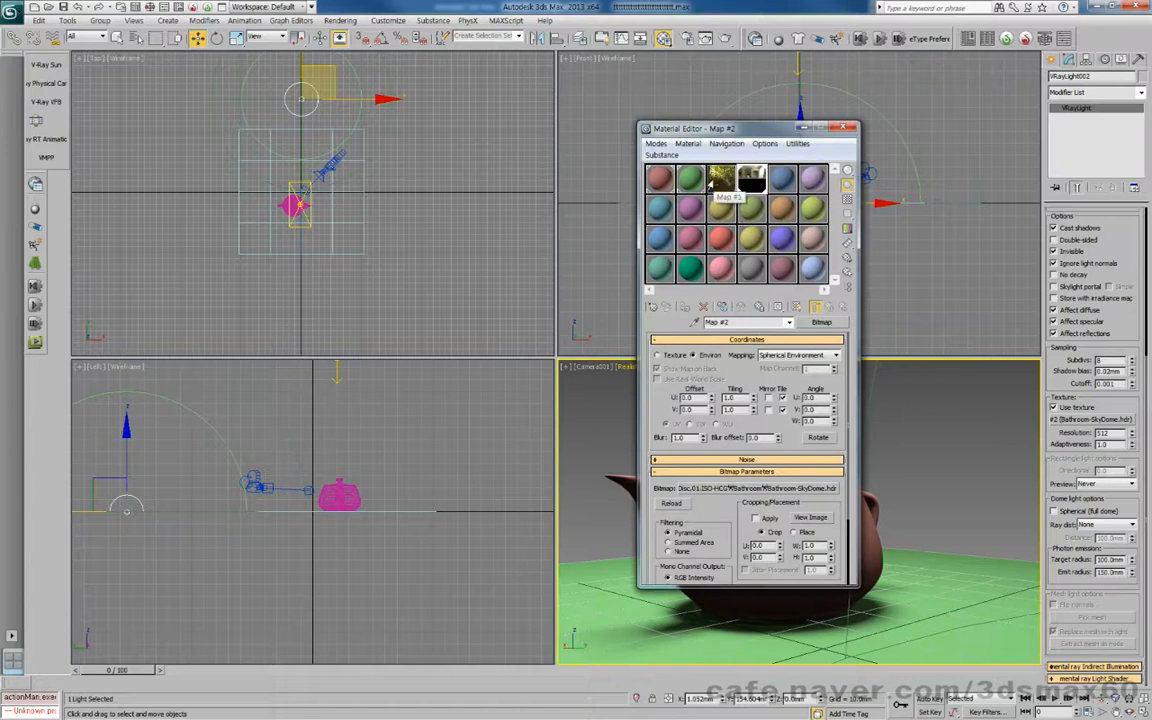
drag(1075, 407, 1092, 420)
click(547, 399)
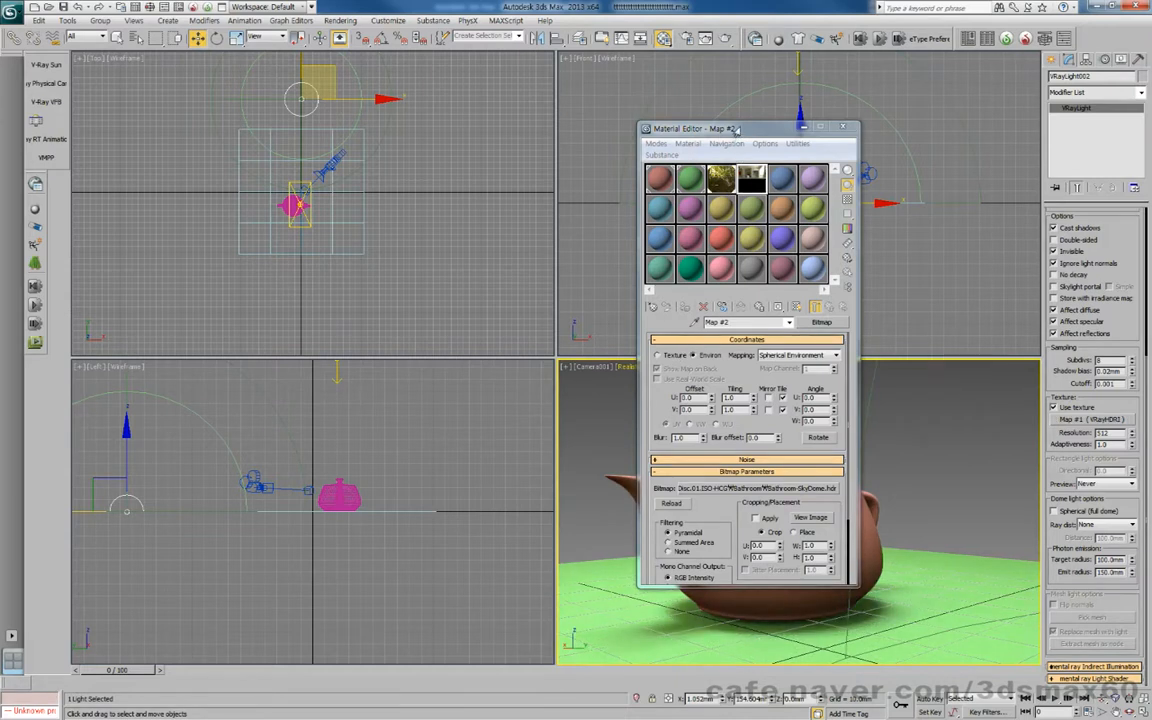
Step: Maximize the camera viewport and orbit and dolly the camera to examine the dome texture's lighting on the teapot
drag(735, 130, 296, 99)
alt+middle_drag(802, 483, 773, 485)
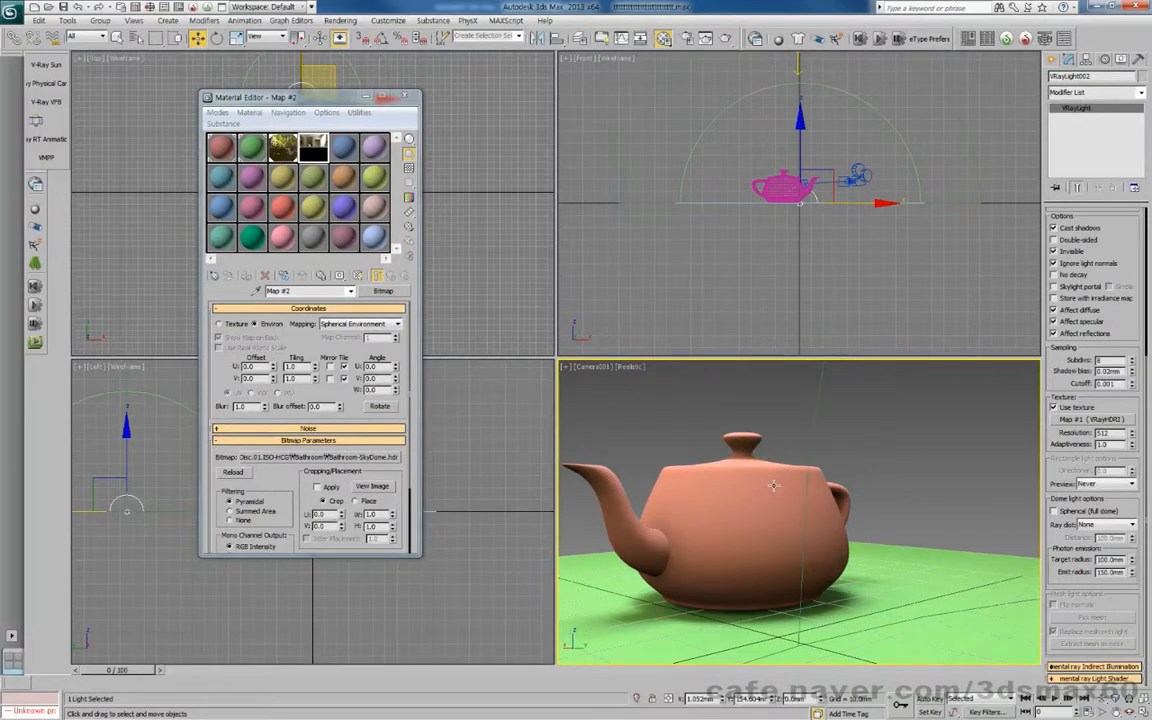
key(alt+w)
alt+middle_drag(548, 393, 609, 437)
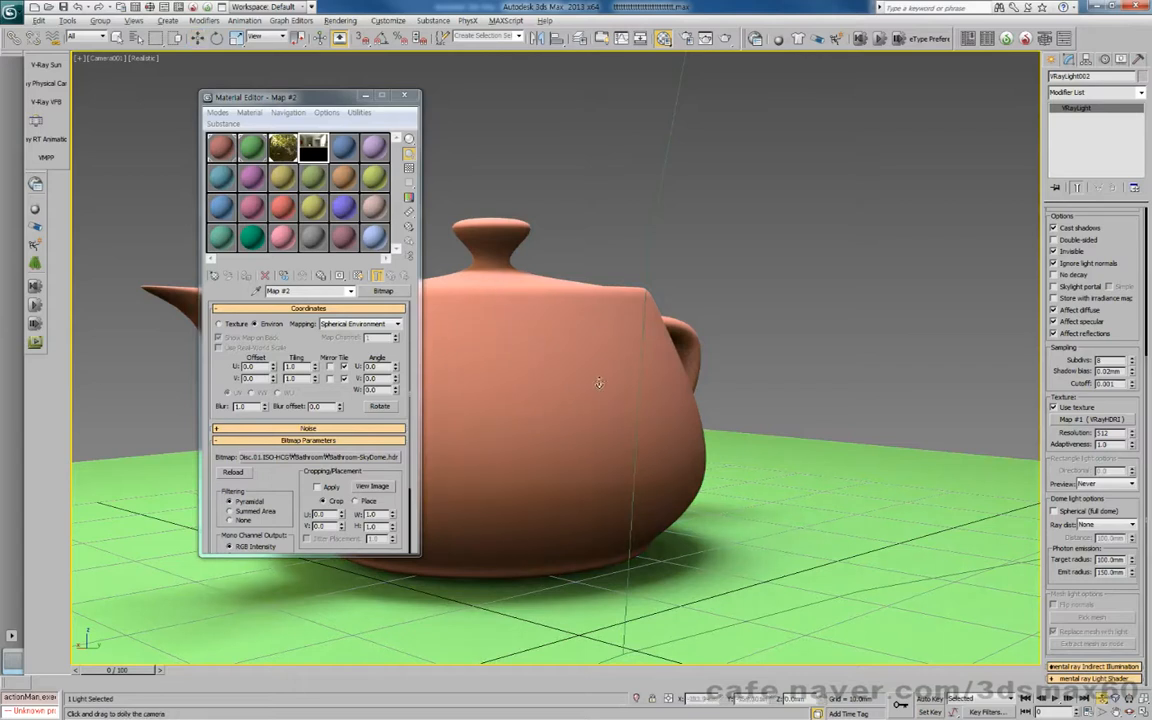
ctrl+alt+middle_drag(605, 420, 562, 382)
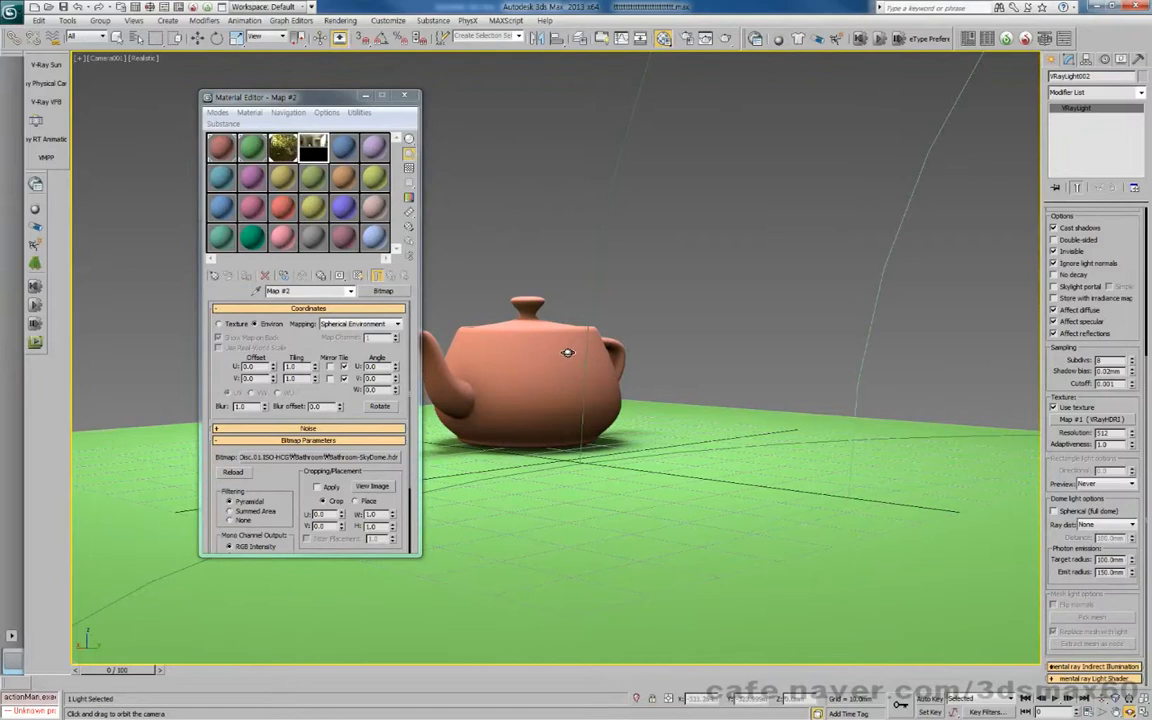
alt+middle_drag(562, 382, 579, 384)
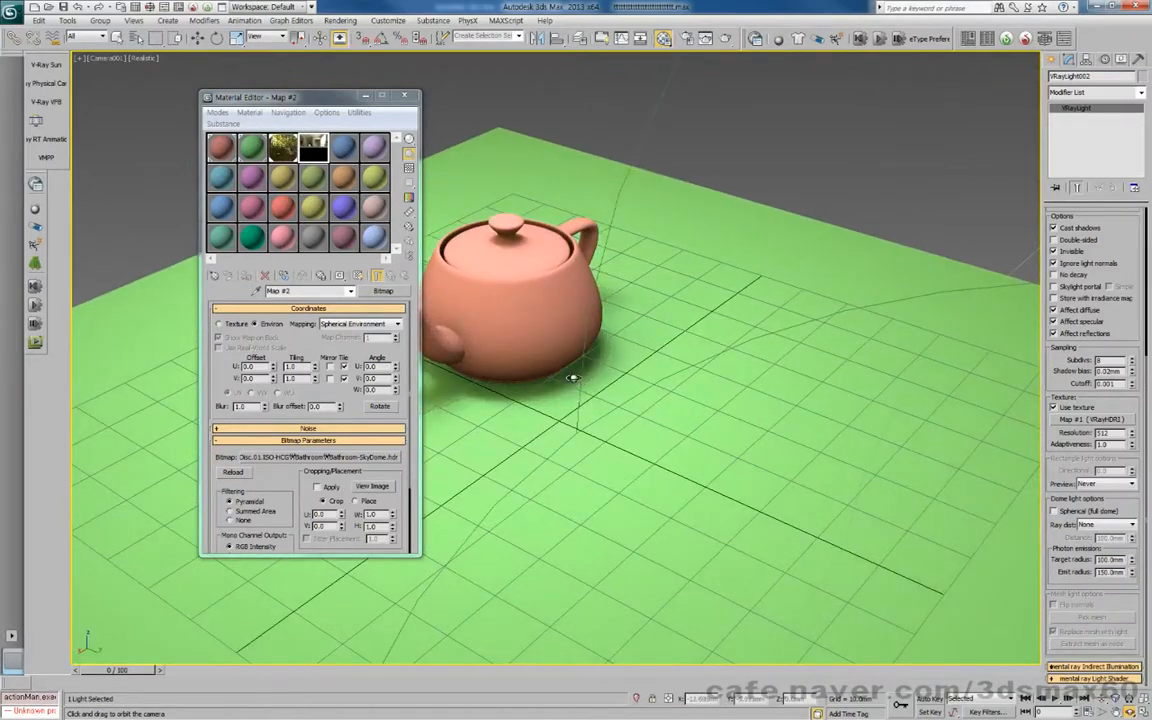
Step: Dolly the camera back close to the teapot at a low angle and make a test render
ctrl+alt+middle_drag(572, 377, 512, 278)
drag(512, 278, 514, 274)
middle_drag(517, 275, 647, 448)
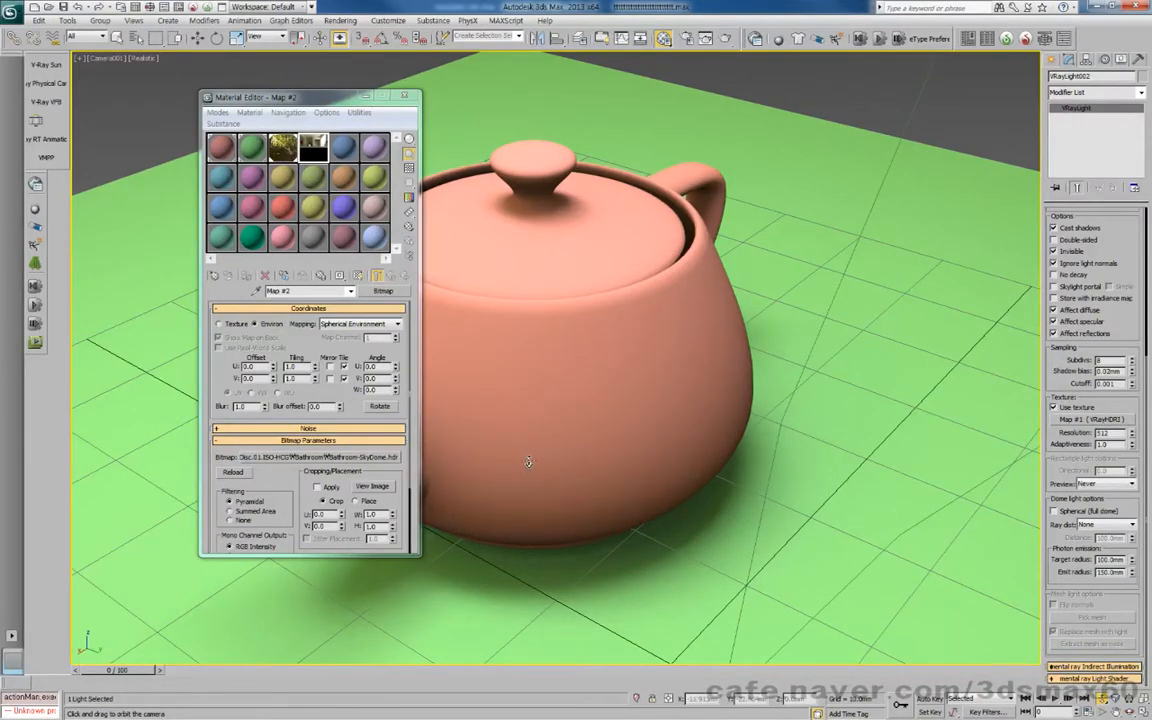
mouse_move(560, 450)
alt+middle_down()
mouse_move(545, 417)
mouse_move(560, 422)
mouse_move(604, 301)
mouse_move(622, 422)
mouse_move(607, 489)
mouse_move(658, 483)
mouse_move(558, 458)
mouse_move(552, 444)
alt+middle_up()
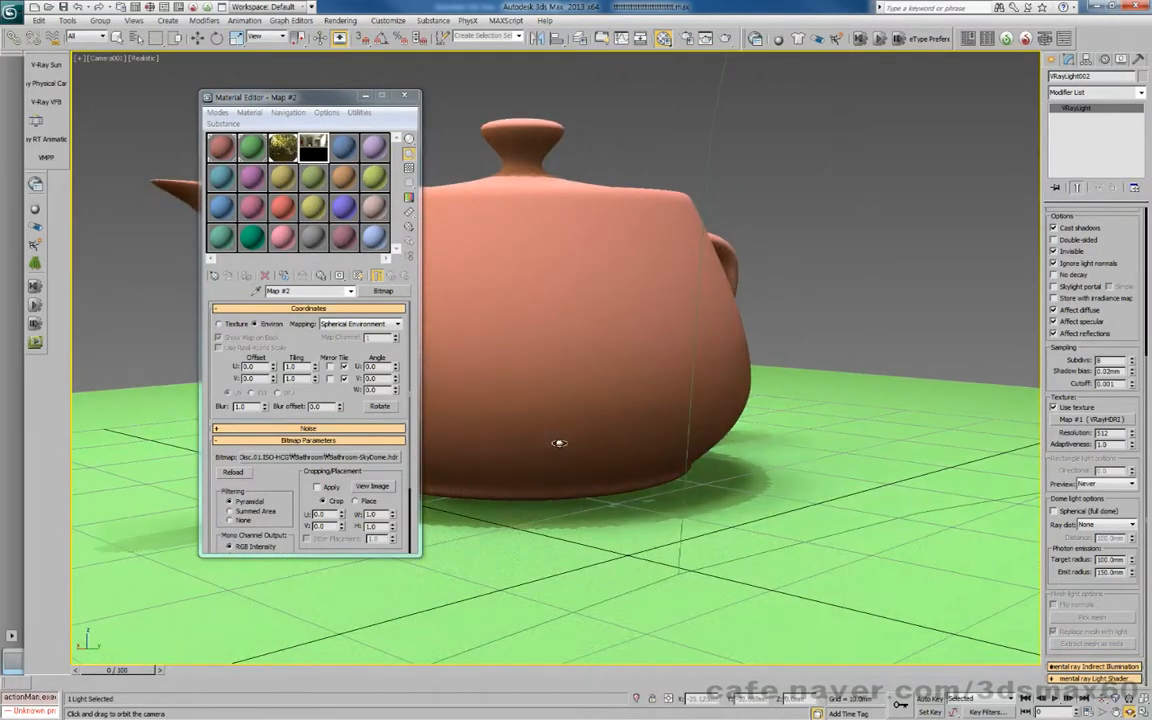
key(shift+q)
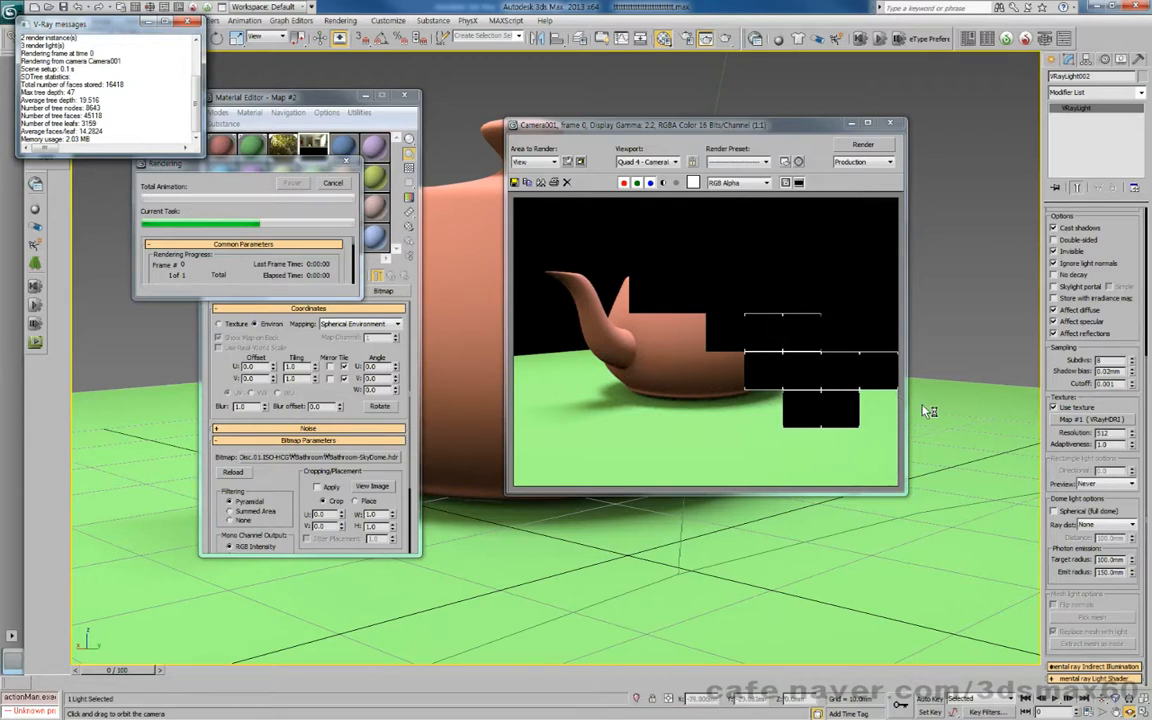
click(889, 123)
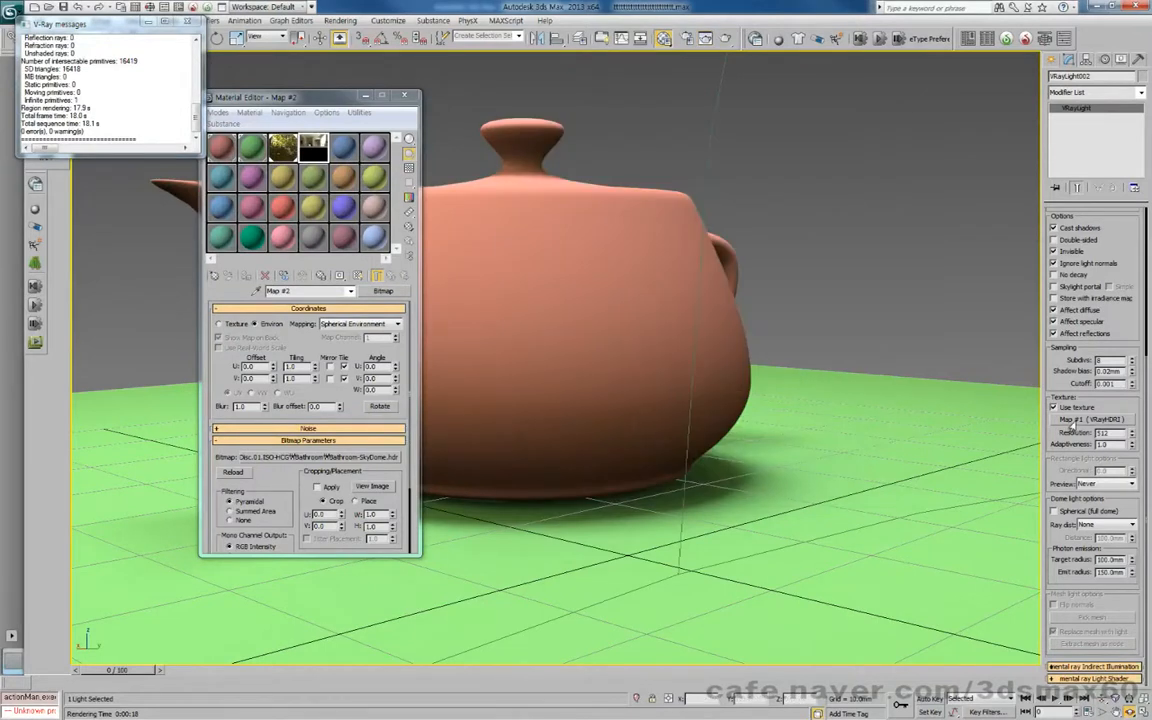
Step: Orbit the camera around the teapot and examine the bitmap parameters and output settings of Map #2
alt+middle_drag(576, 195, 700, 282)
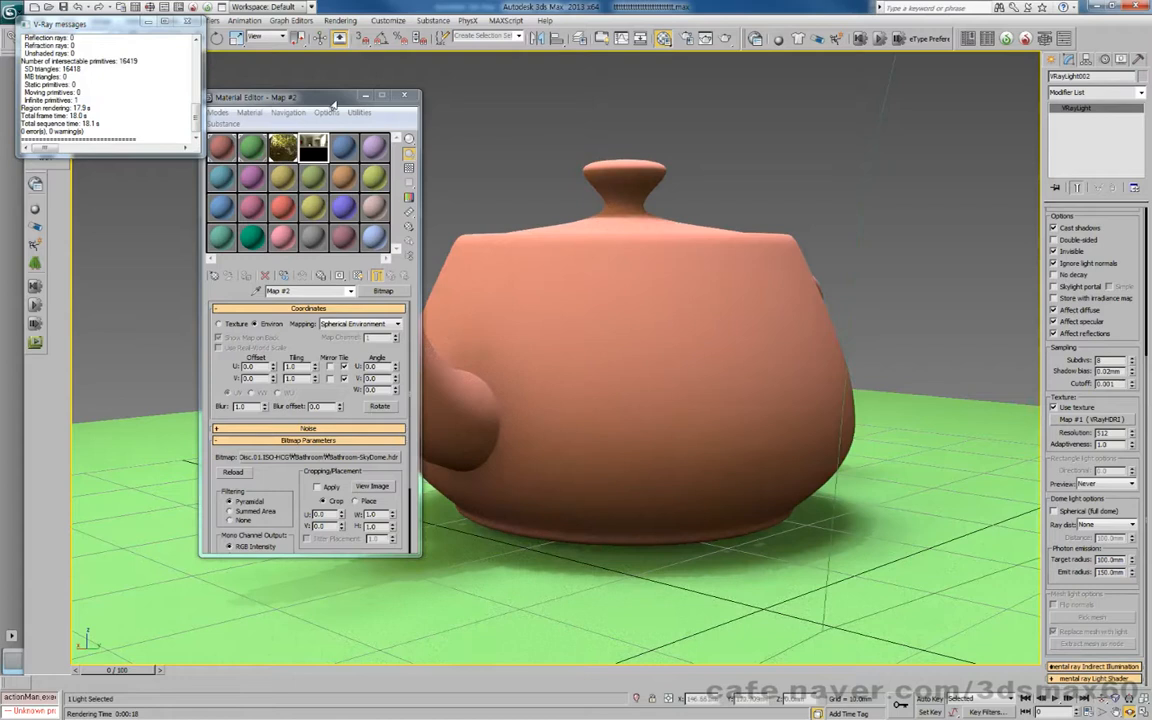
drag(334, 97, 507, 111)
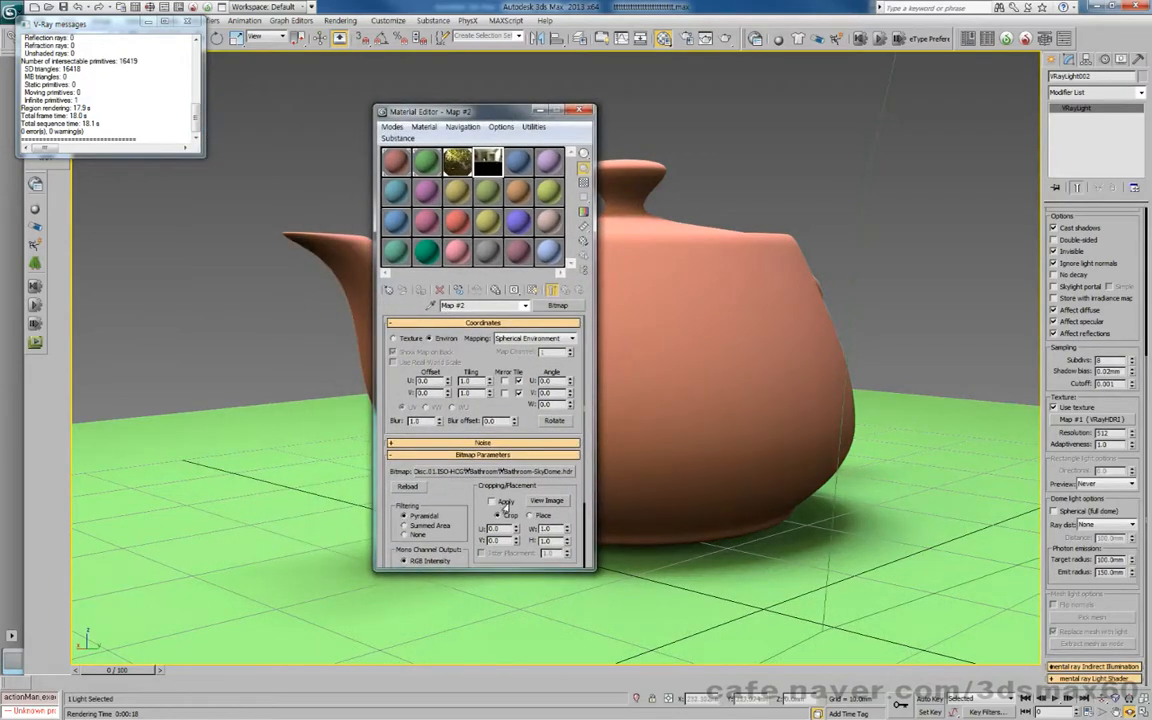
scroll(465, 432, down, 3)
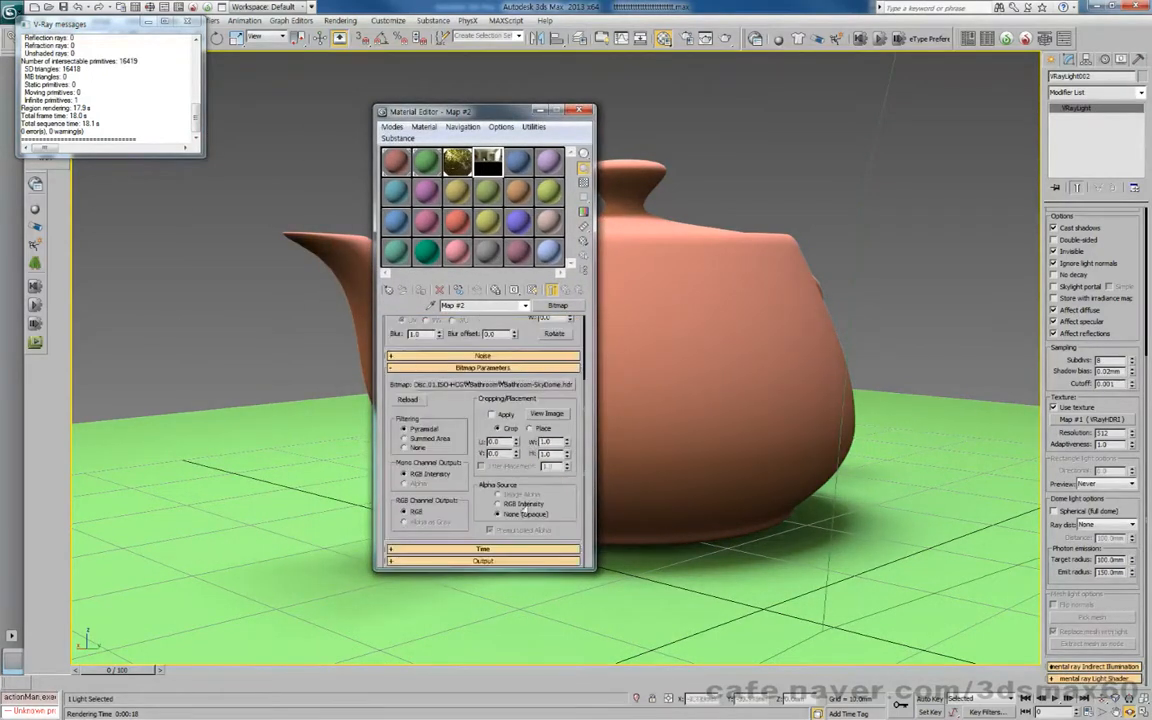
click(526, 563)
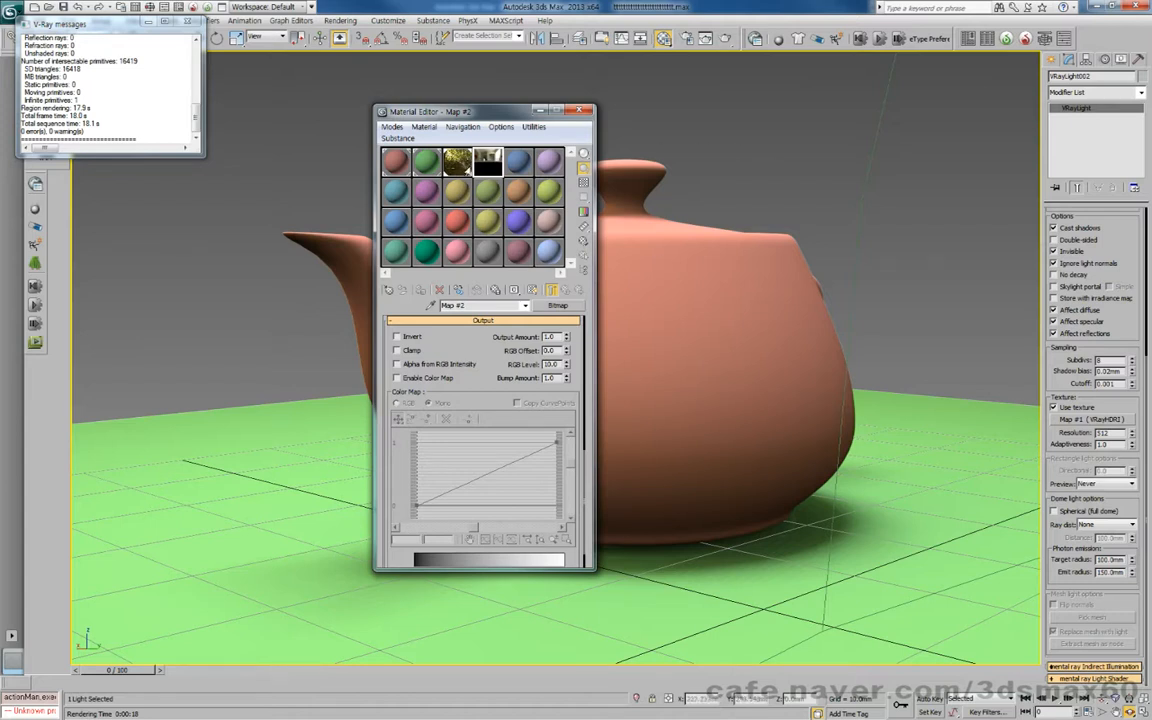
alt+middle_drag(784, 355, 707, 330)
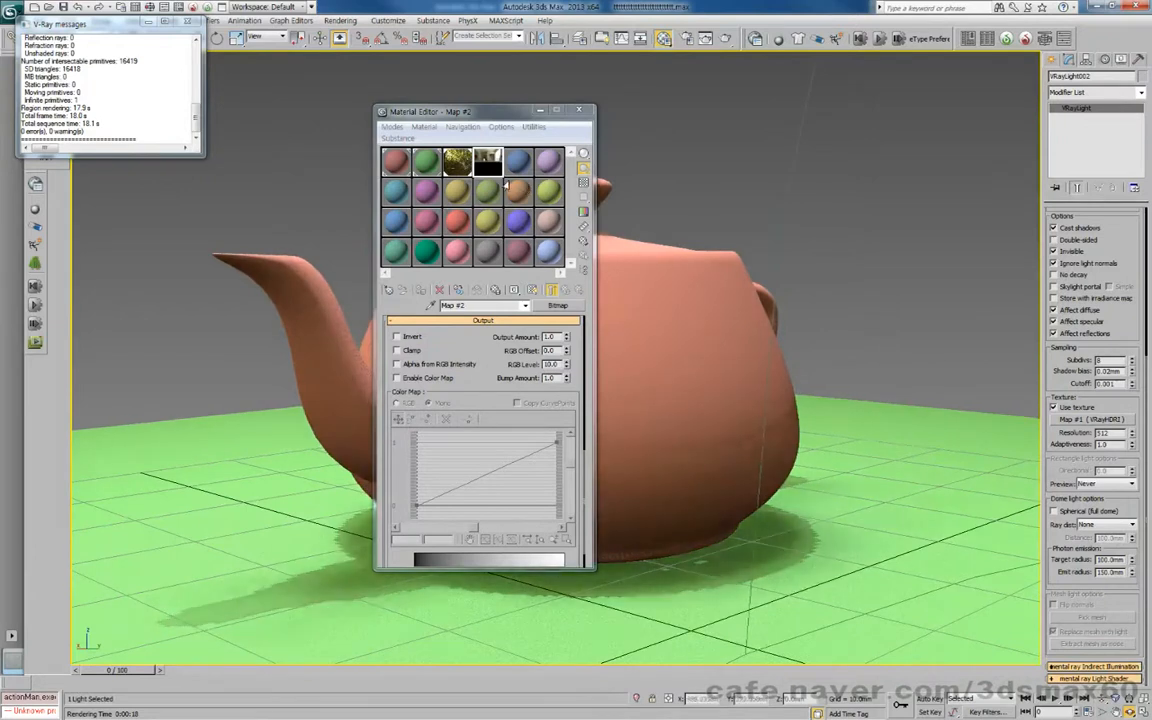
Step: Turn off the dome light's Invisible option and make a test render of the camera view
click(1065, 420)
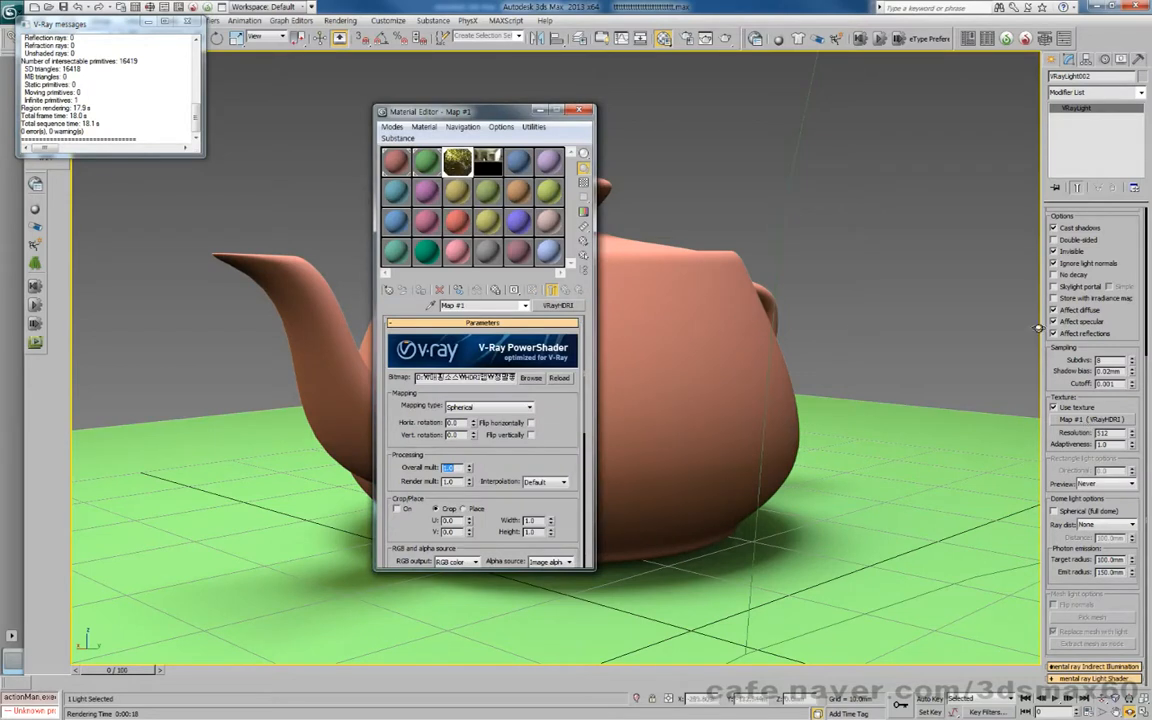
click(1110, 244)
scroll(1111, 264, up, 3)
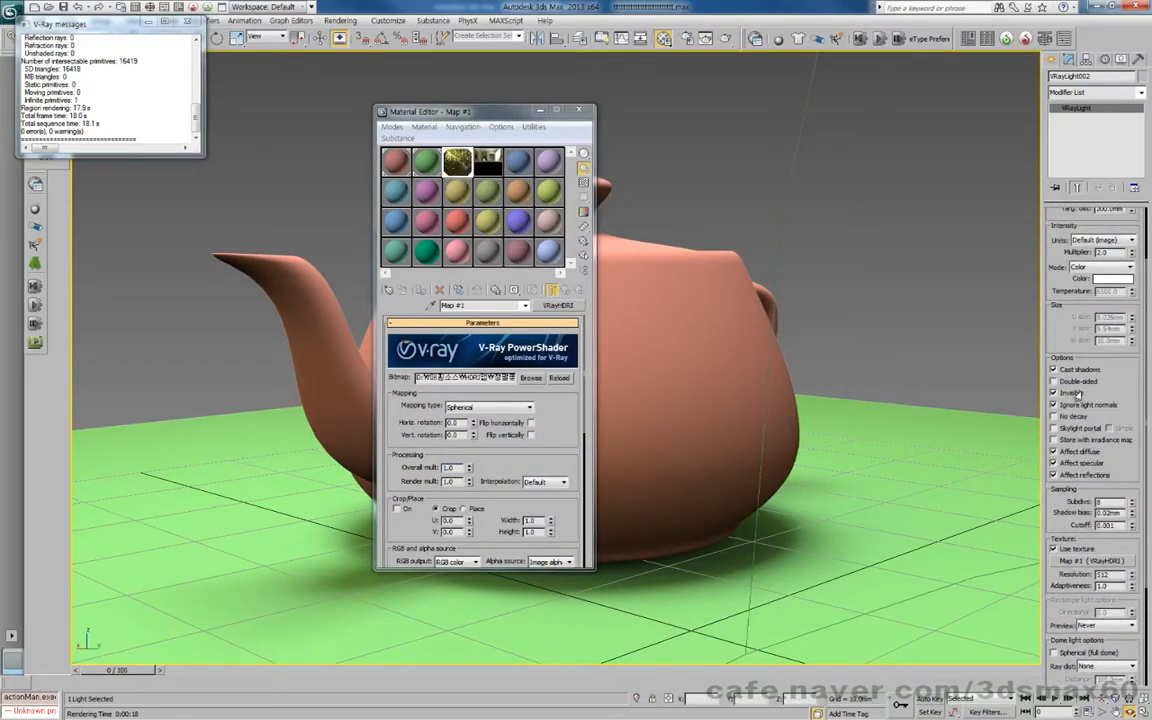
click(1072, 393)
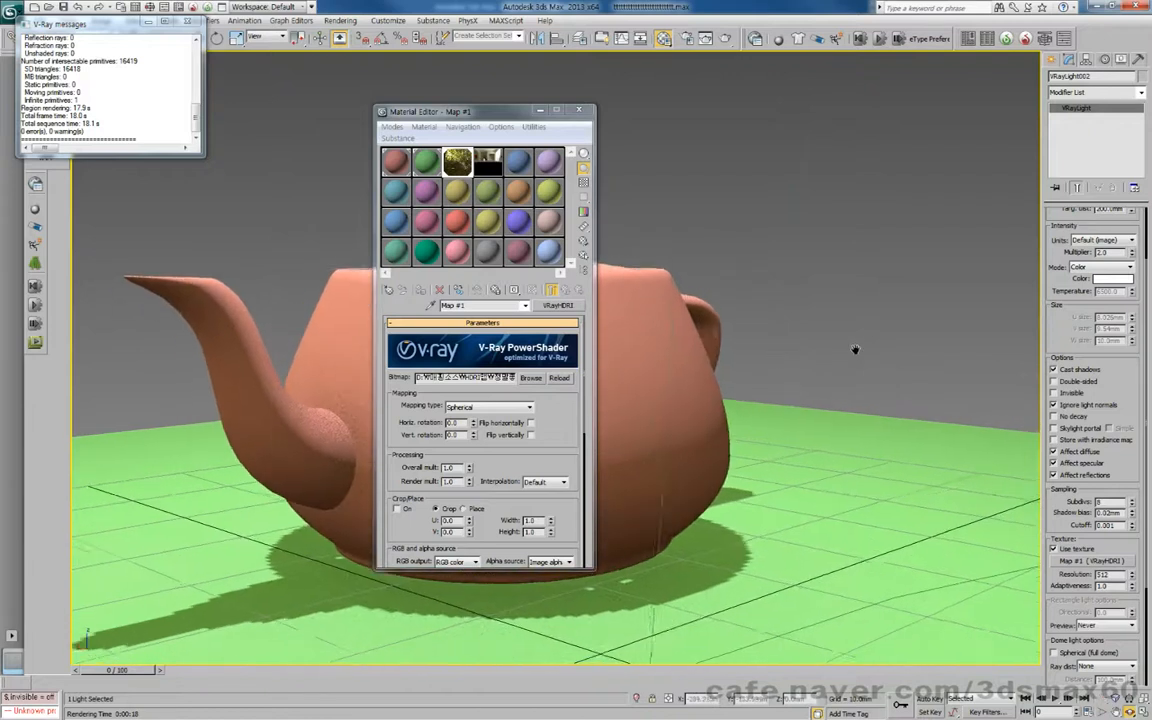
key(shift+q)
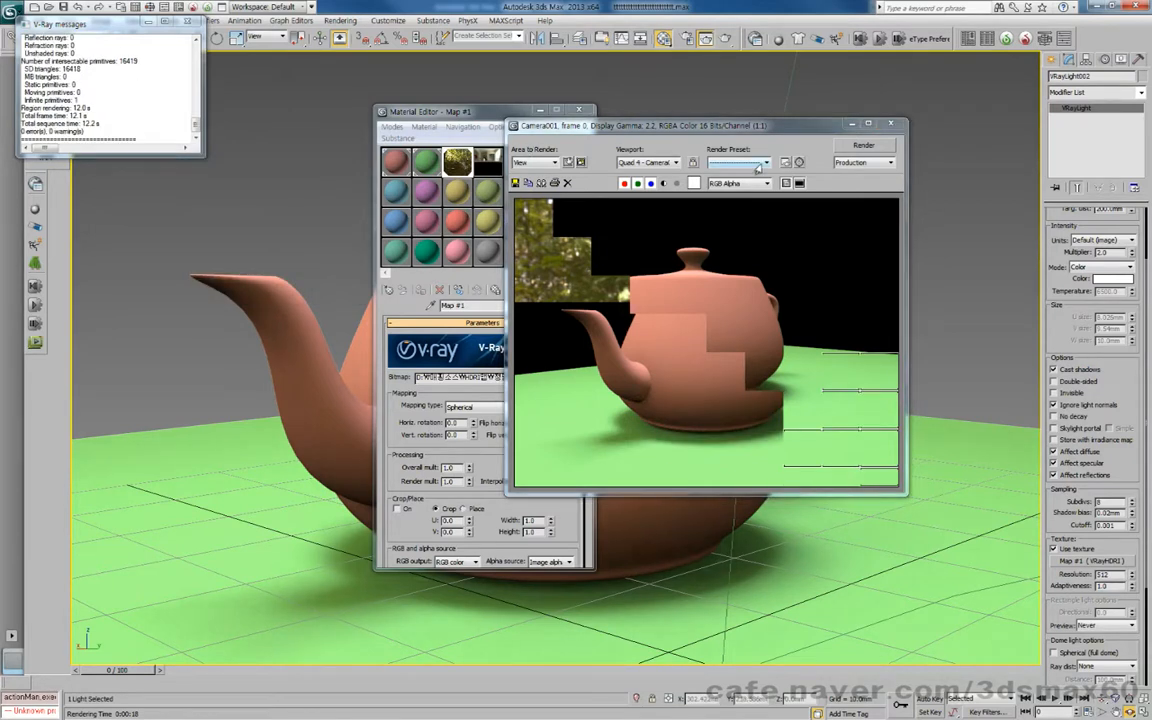
click(889, 124)
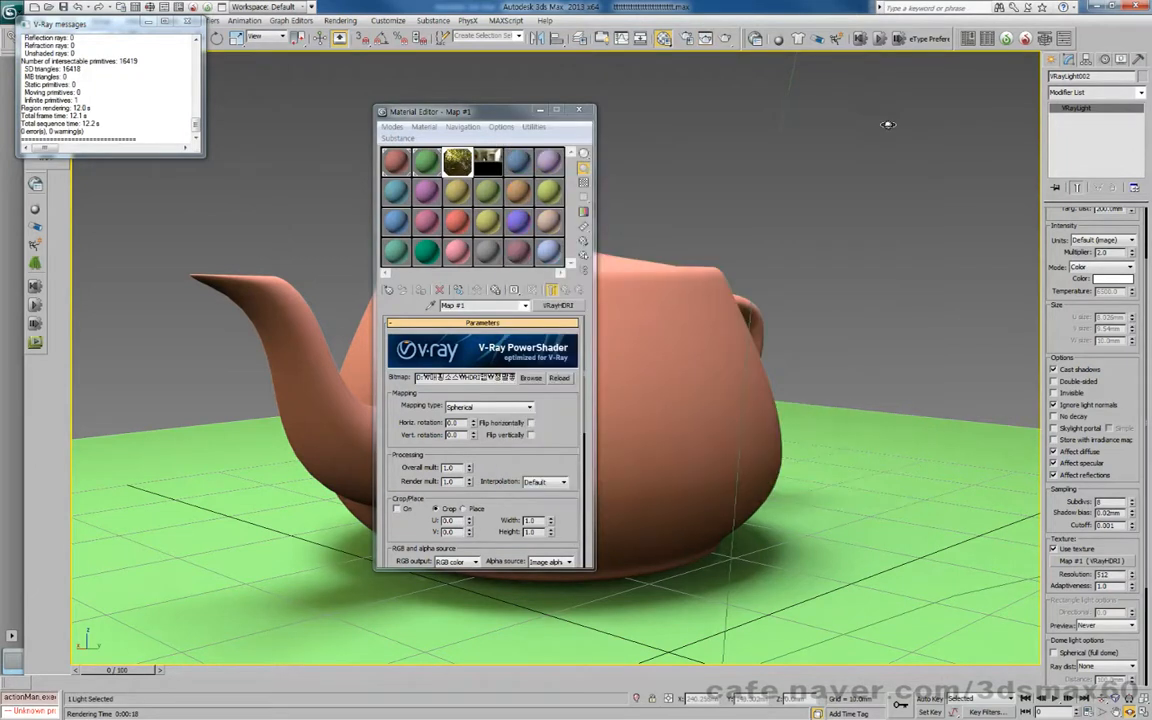
Step: Set the viewport background to use the environment background
key(alt+b)
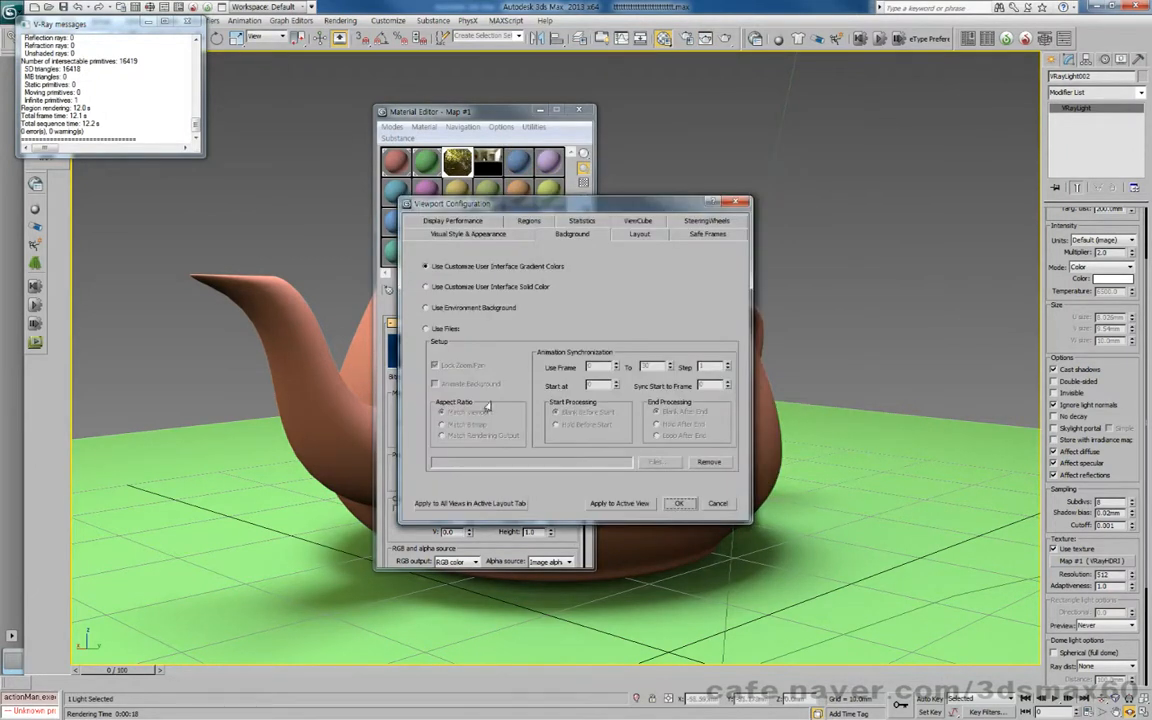
click(475, 309)
click(676, 503)
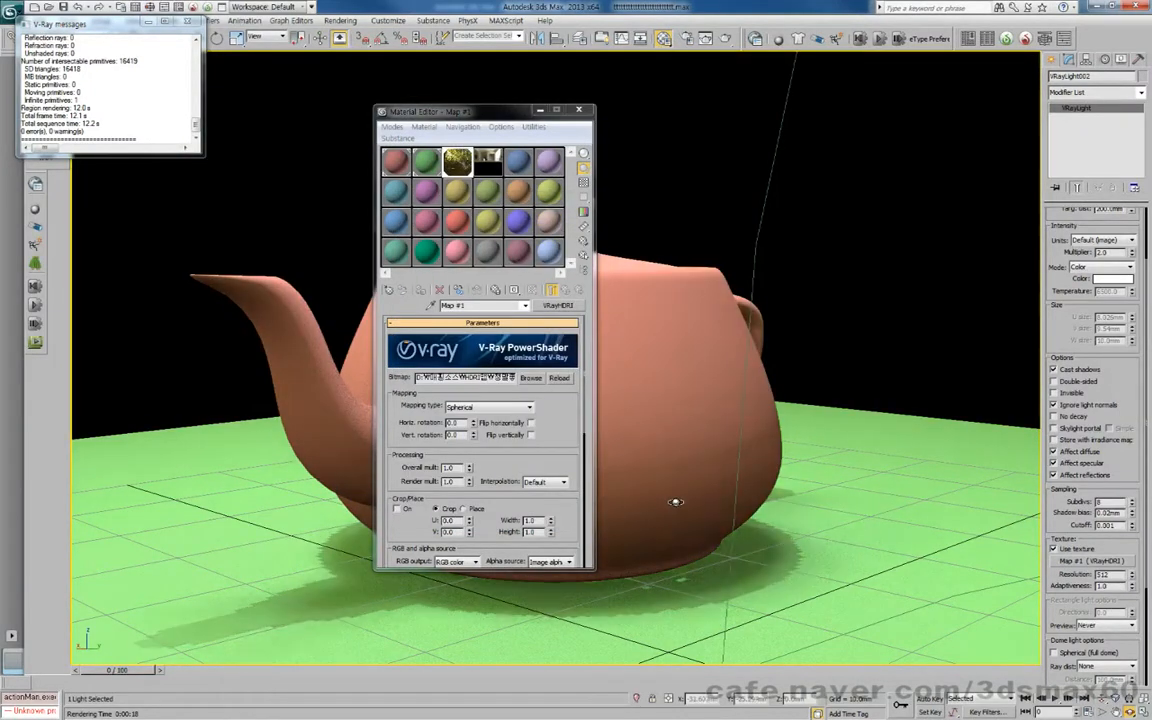
Step: Assign the dome light's VRayHDRI Map #1 as an instance to the environment map, and close the environment settings and Material Editor
key(8)
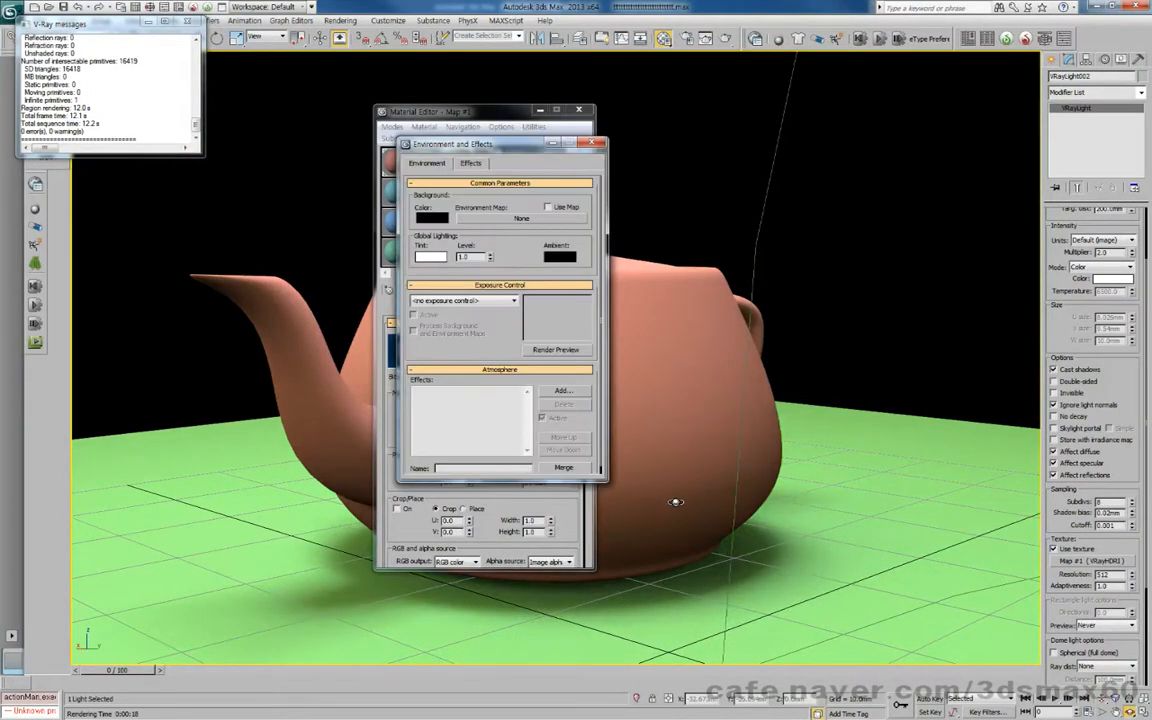
drag(1079, 564, 526, 219)
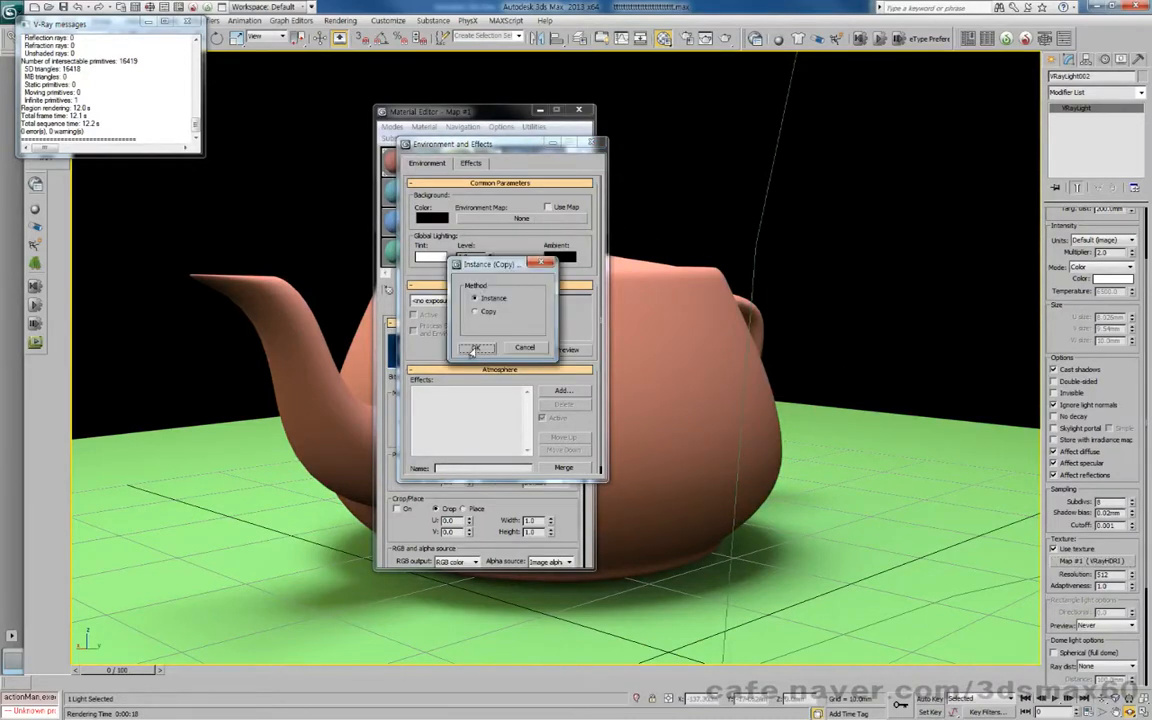
click(476, 348)
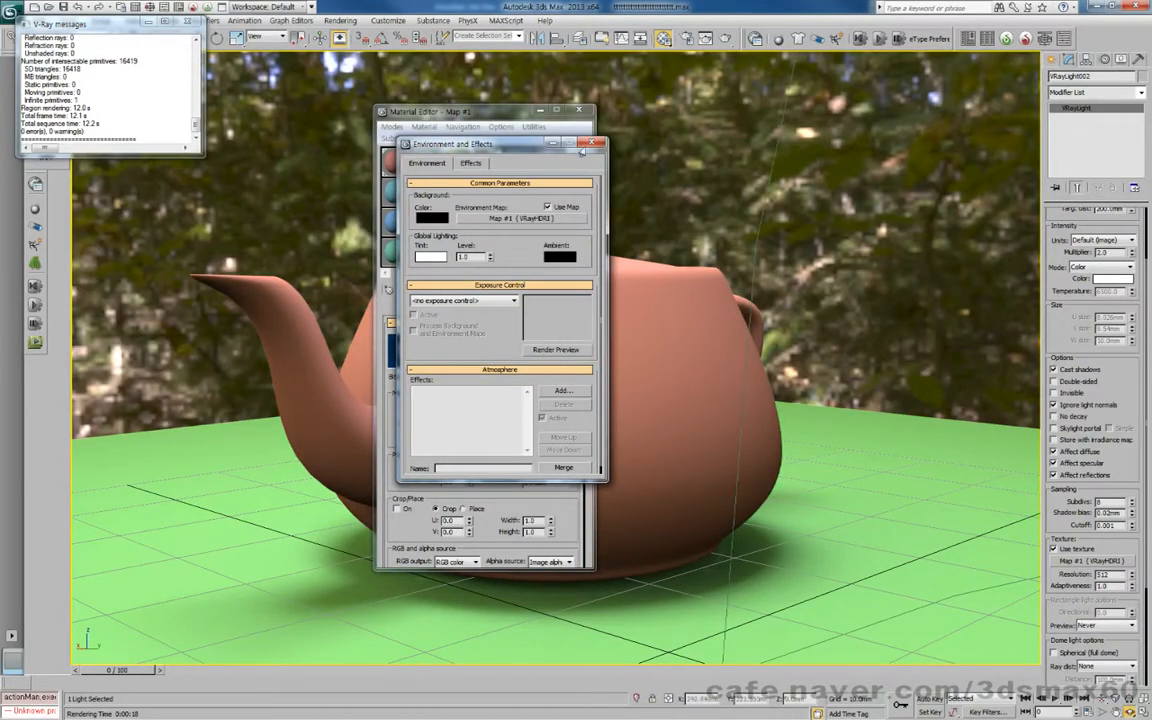
click(589, 144)
click(580, 111)
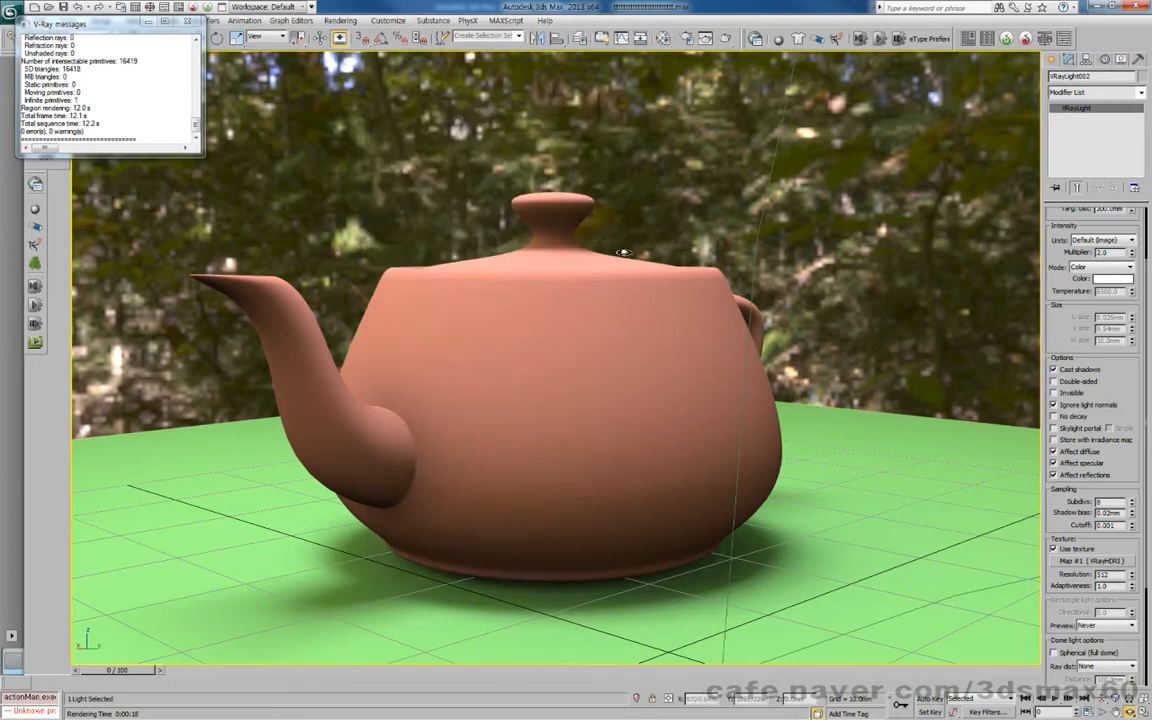
Step: Orbit the camera to examine the HDRI background behind the teapot, and close the V-Ray messages window
middle_drag(623, 252, 540, 249)
middle_drag(540, 363, 617, 383)
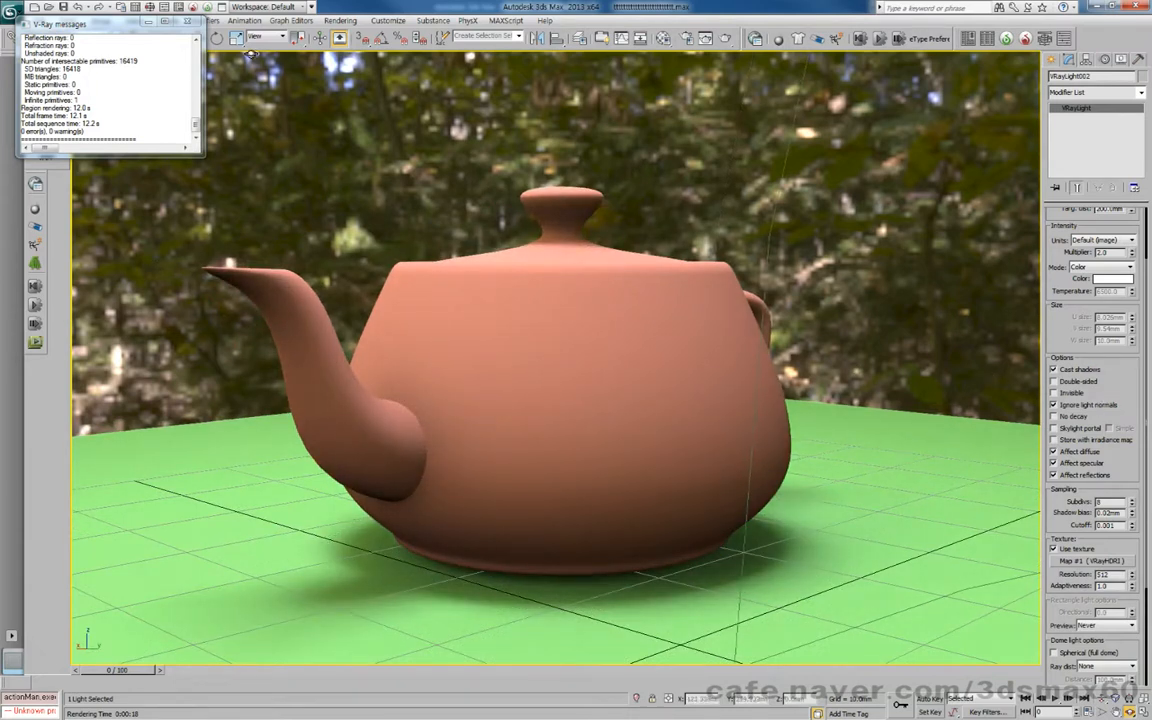
click(188, 21)
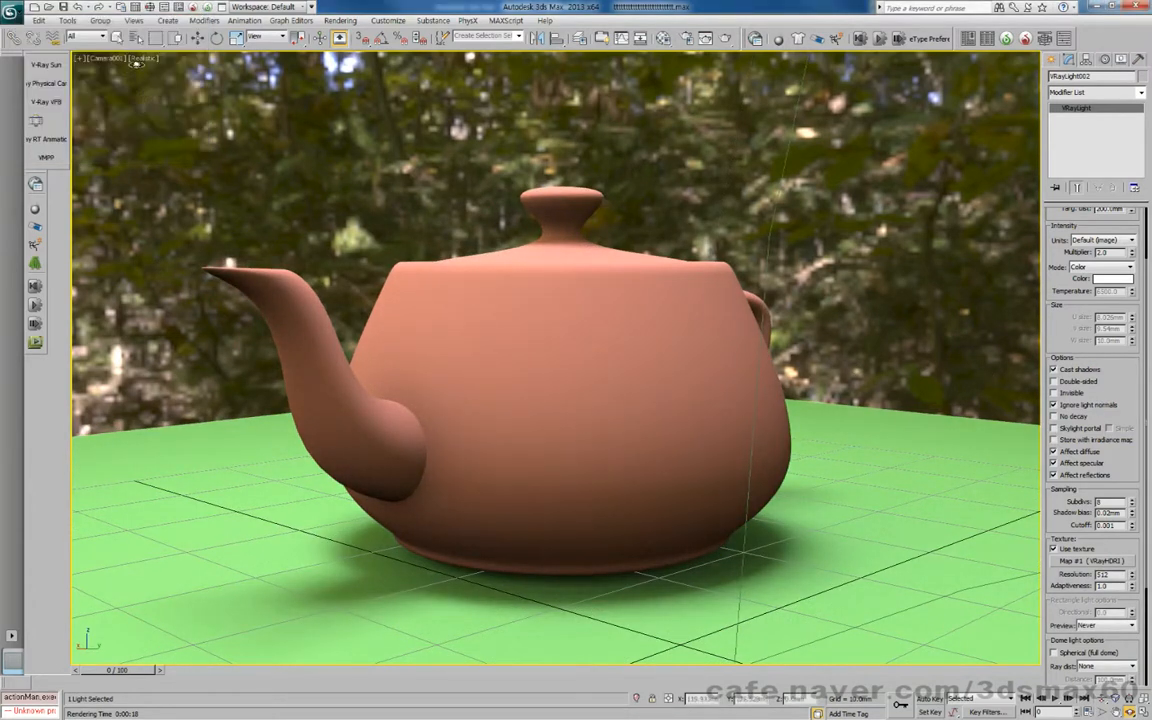
Step: Check the installed display driver in the viewport preferences without changing any settings
click(385, 21)
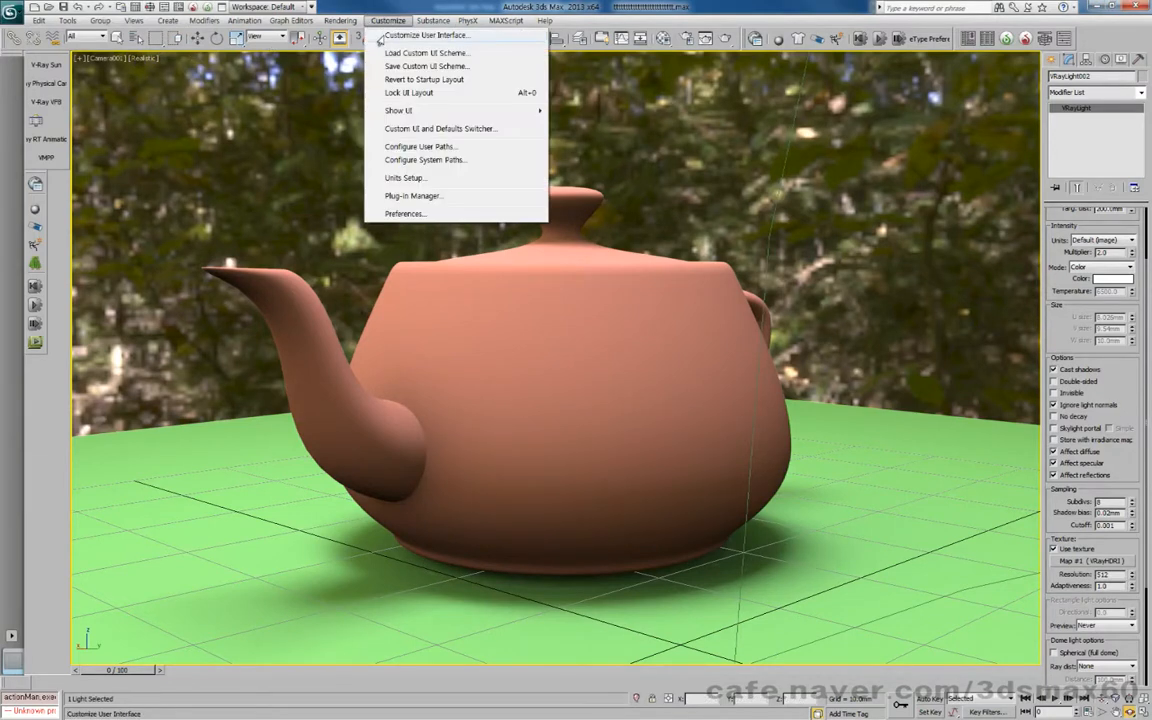
click(381, 36)
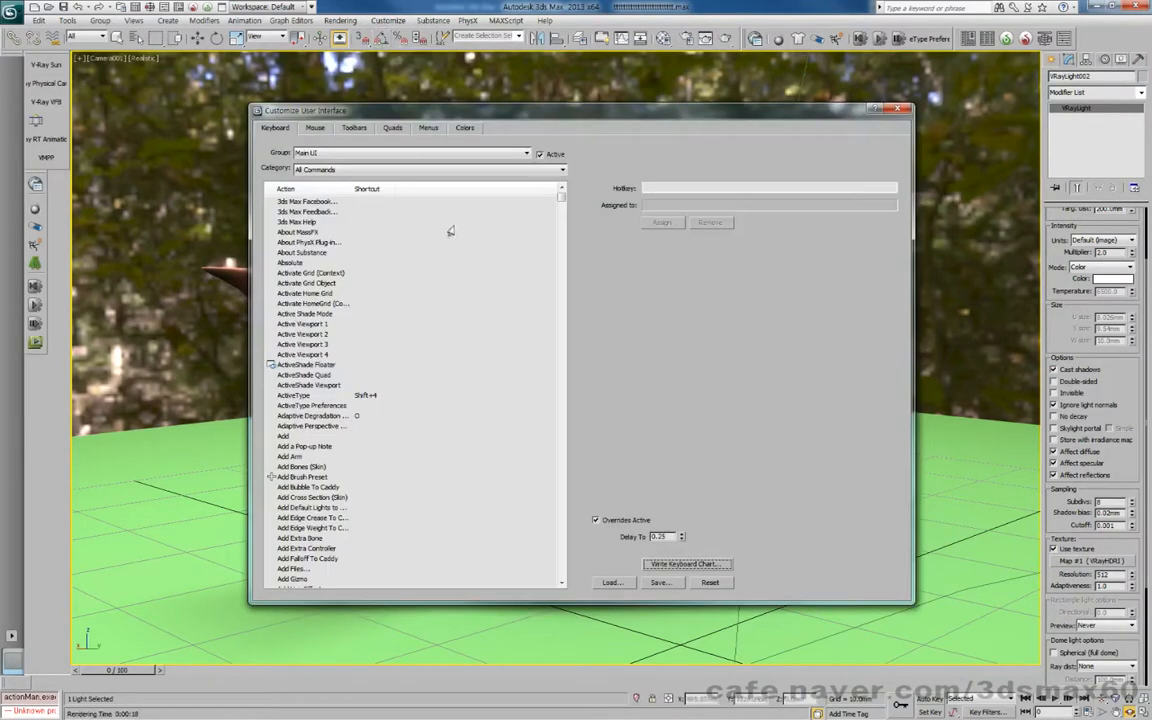
click(893, 110)
click(373, 21)
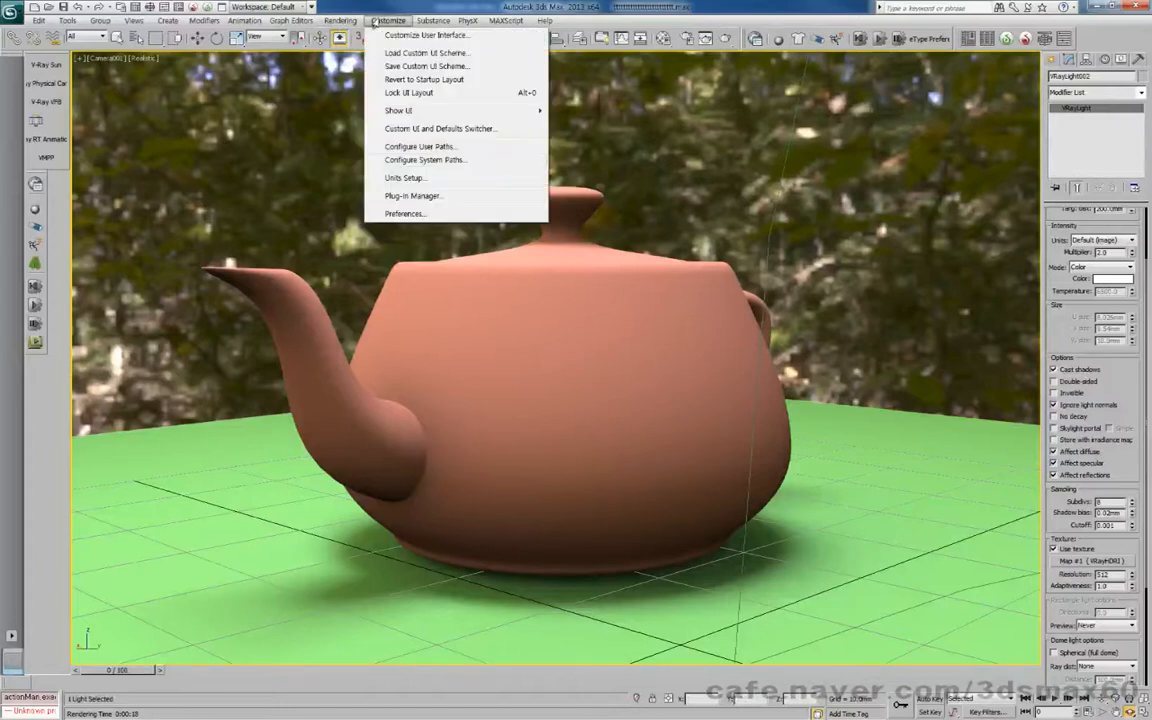
click(397, 213)
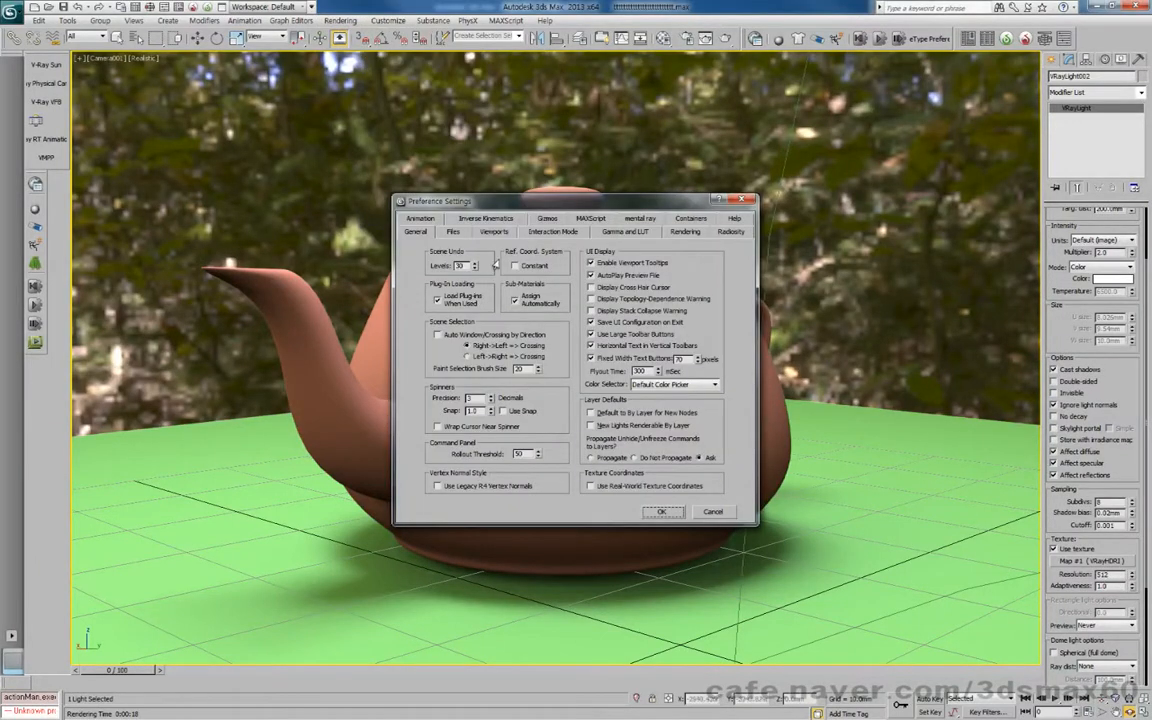
click(493, 232)
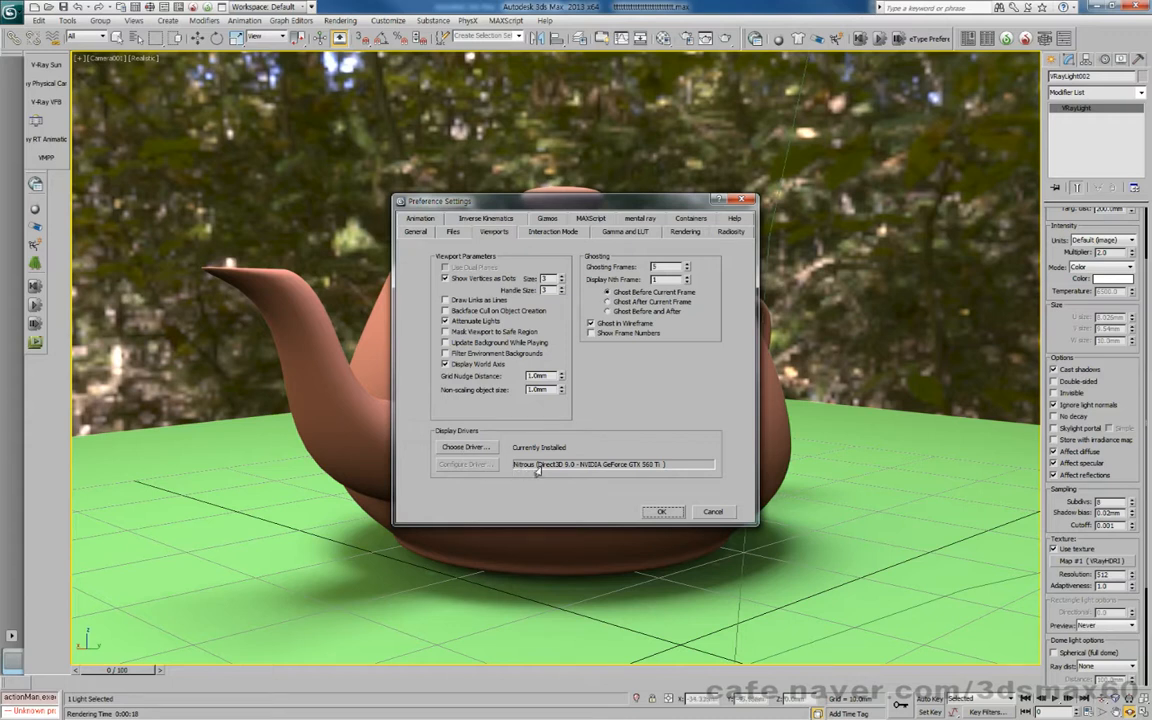
click(711, 512)
Step: Orbit the camera around the teapot and dolly it back to examine the background and shadows
alt+middle_drag(579, 417, 612, 391)
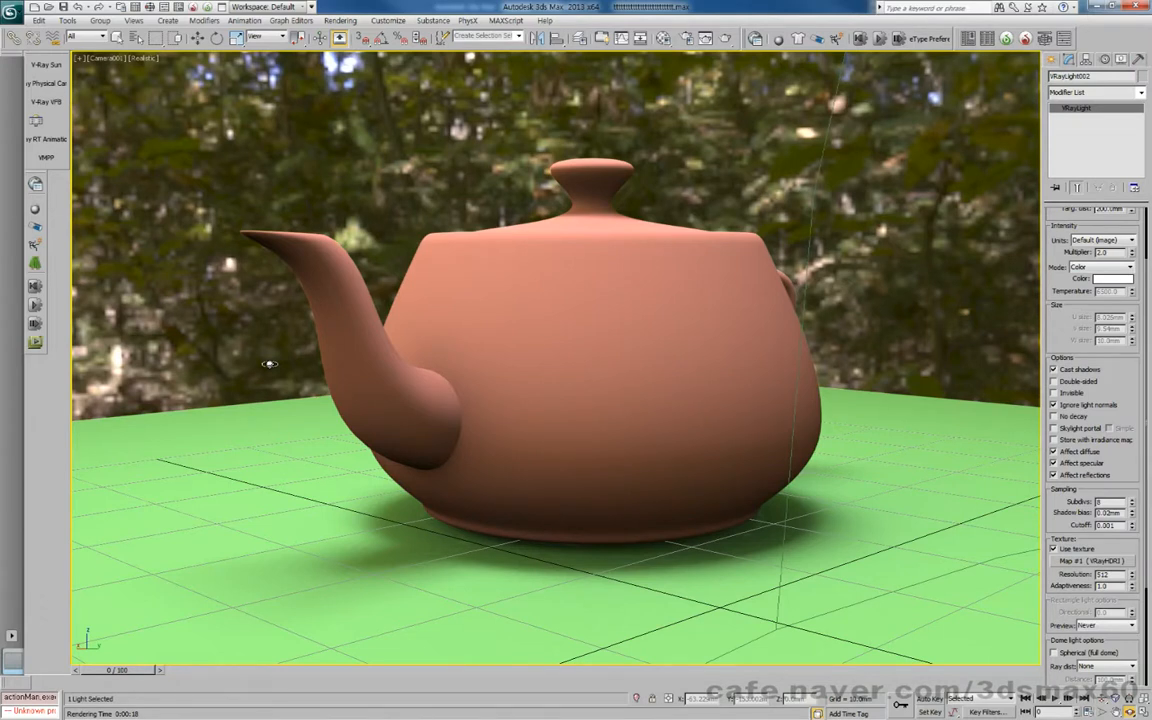
key(w)
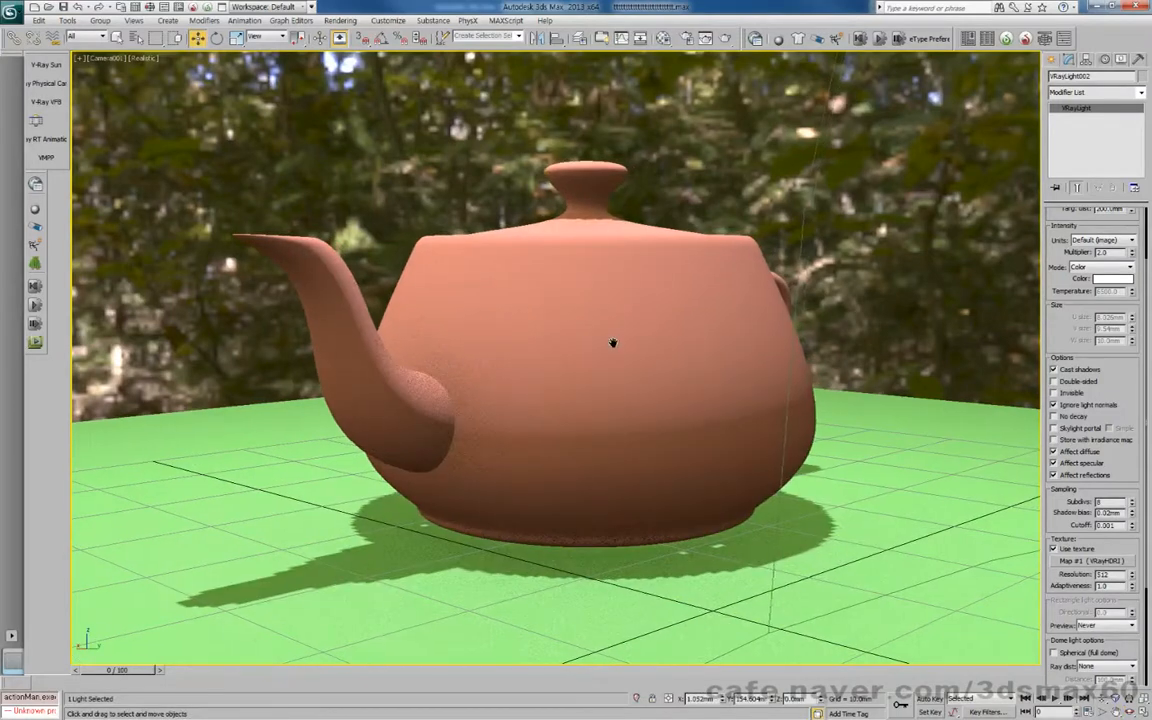
key(alt+z)
mouse_move(611, 352)
mouse_down()
mouse_move(610, 367)
mouse_move(607, 355)
mouse_up()
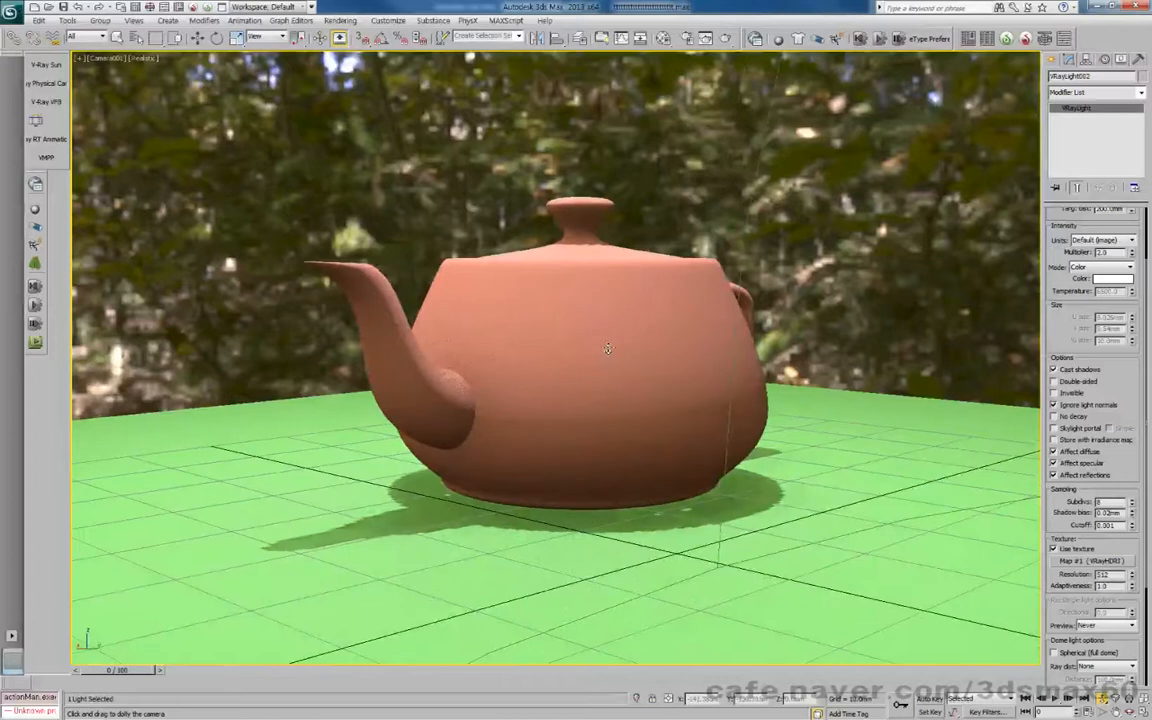
Step: Delete the existing camera and its target in the top view
key(t)
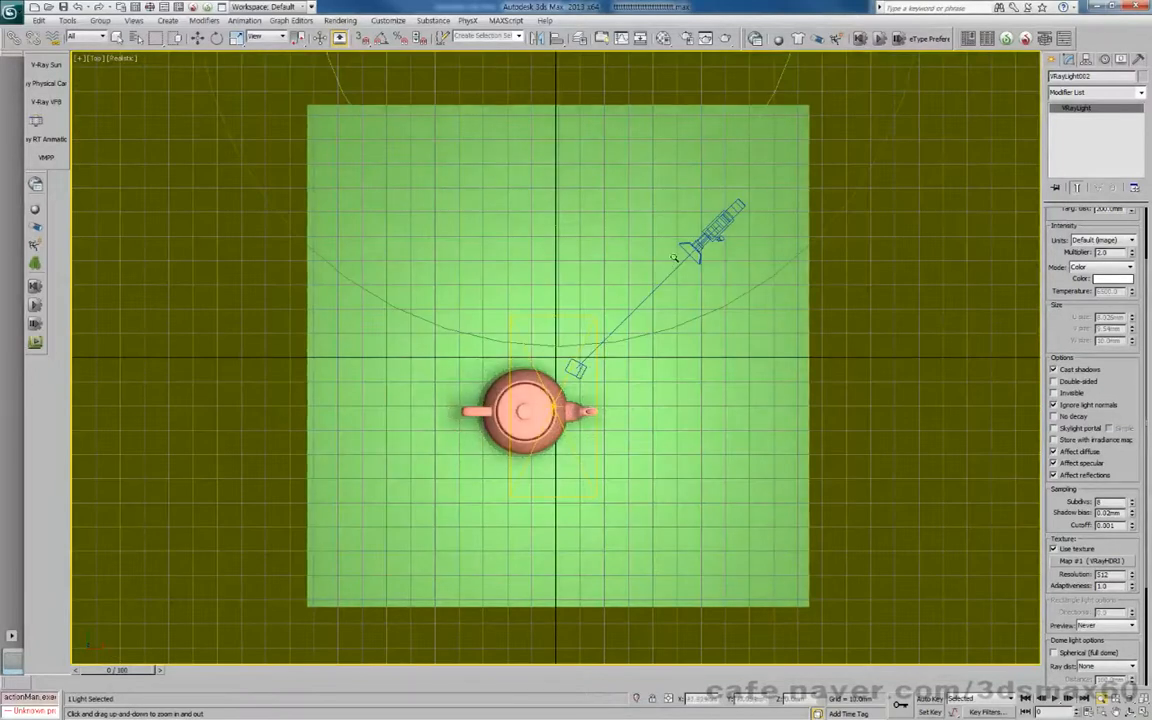
key(w)
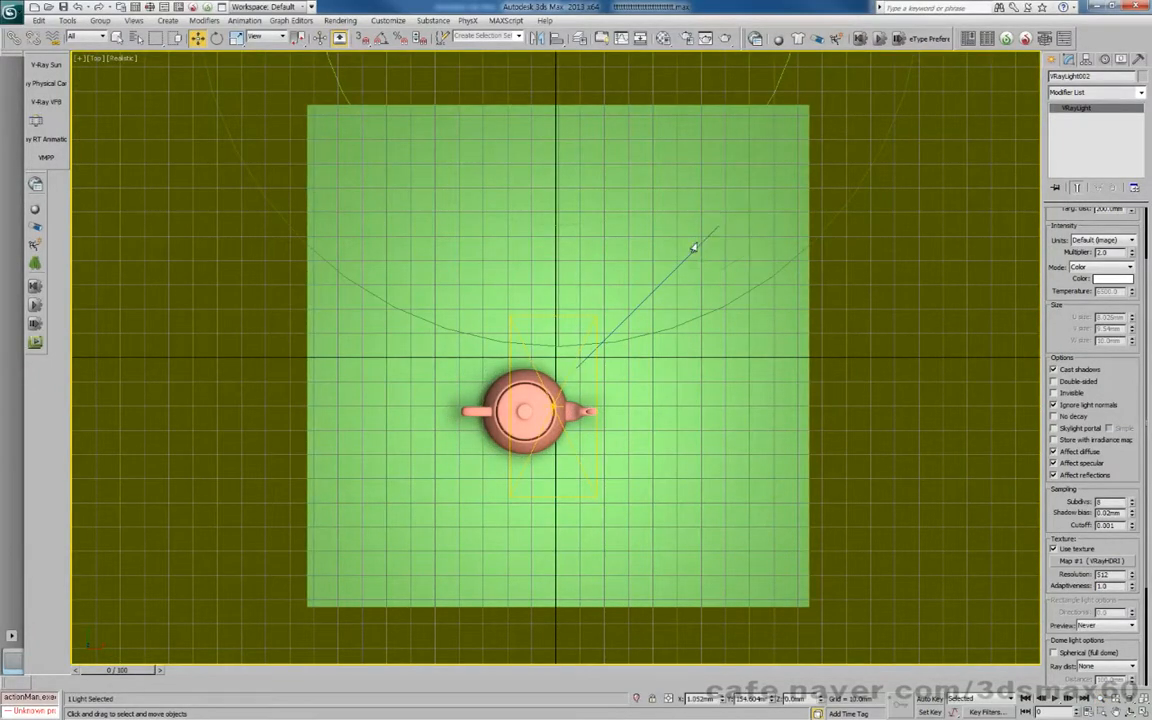
right_click(695, 243)
click(703, 254)
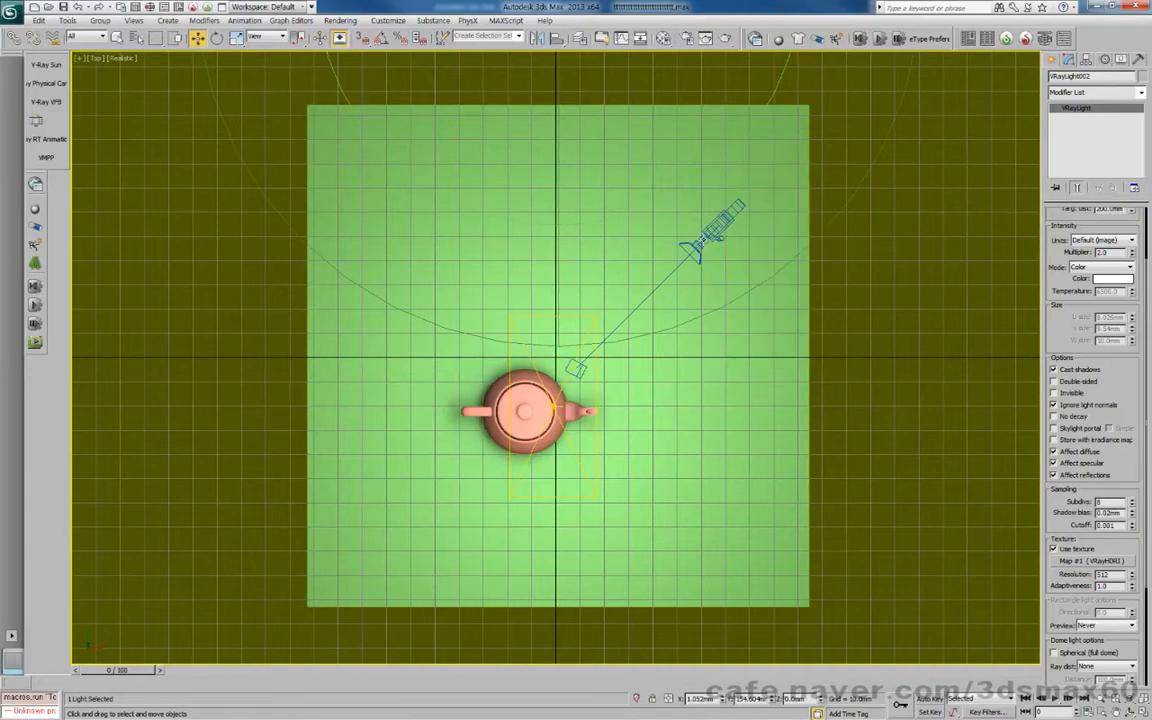
key(Delete)
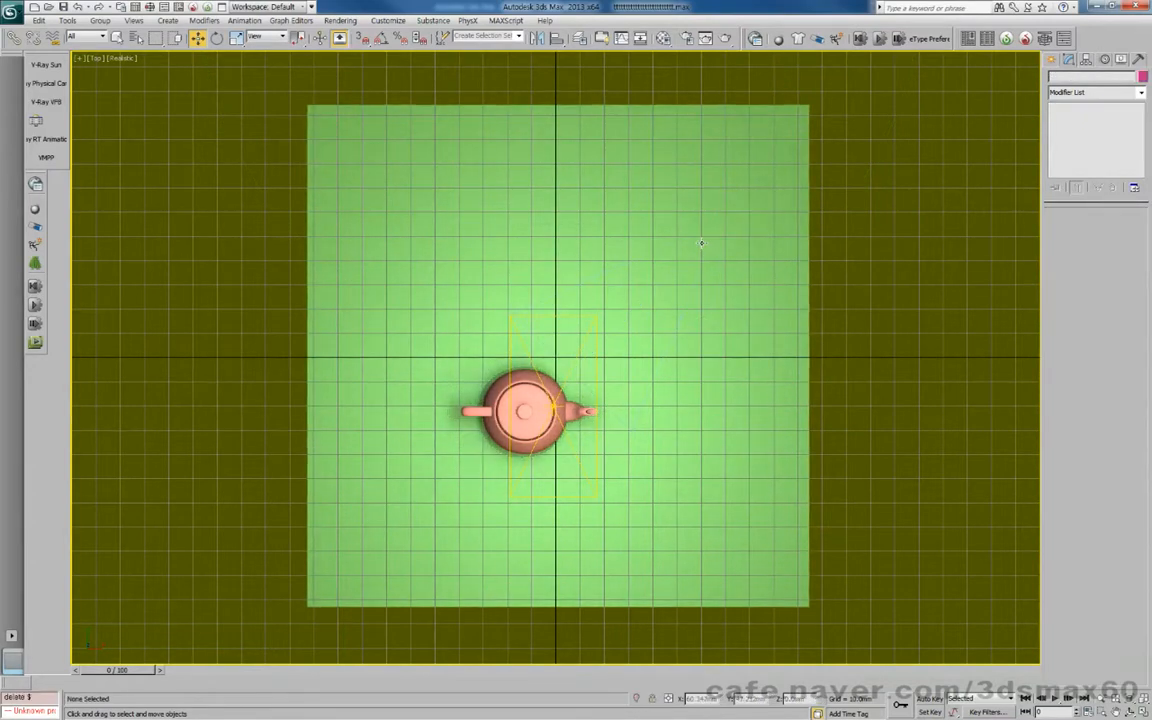
Step: Switch to a perspective view and frame the teapot close up from a low angle with the spout facing right
key(p)
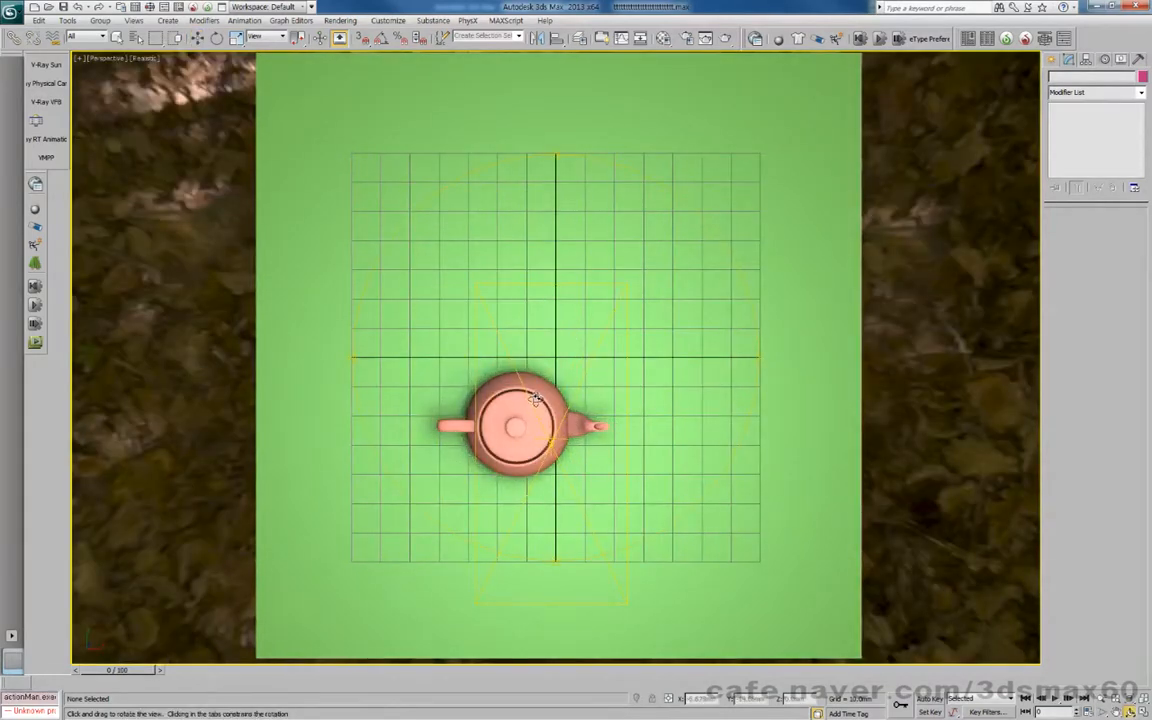
drag(519, 337, 506, 314)
middle_drag(506, 314, 578, 362)
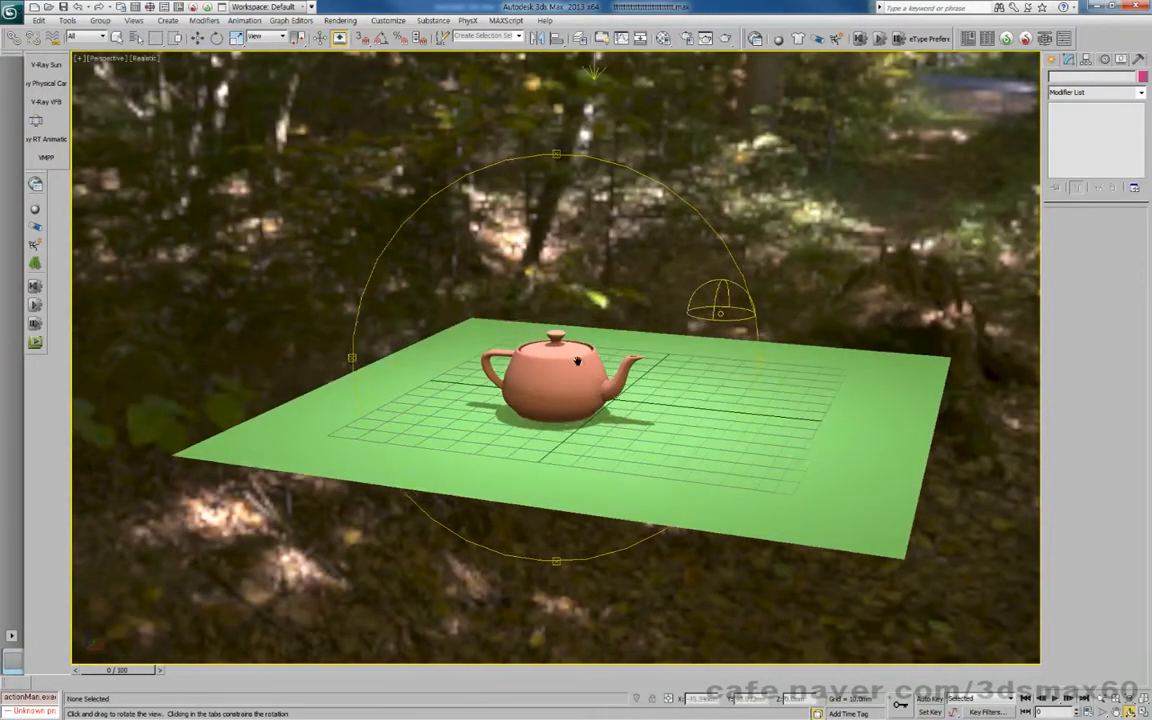
key(alt+z)
drag(527, 320, 562, 359)
key(w)
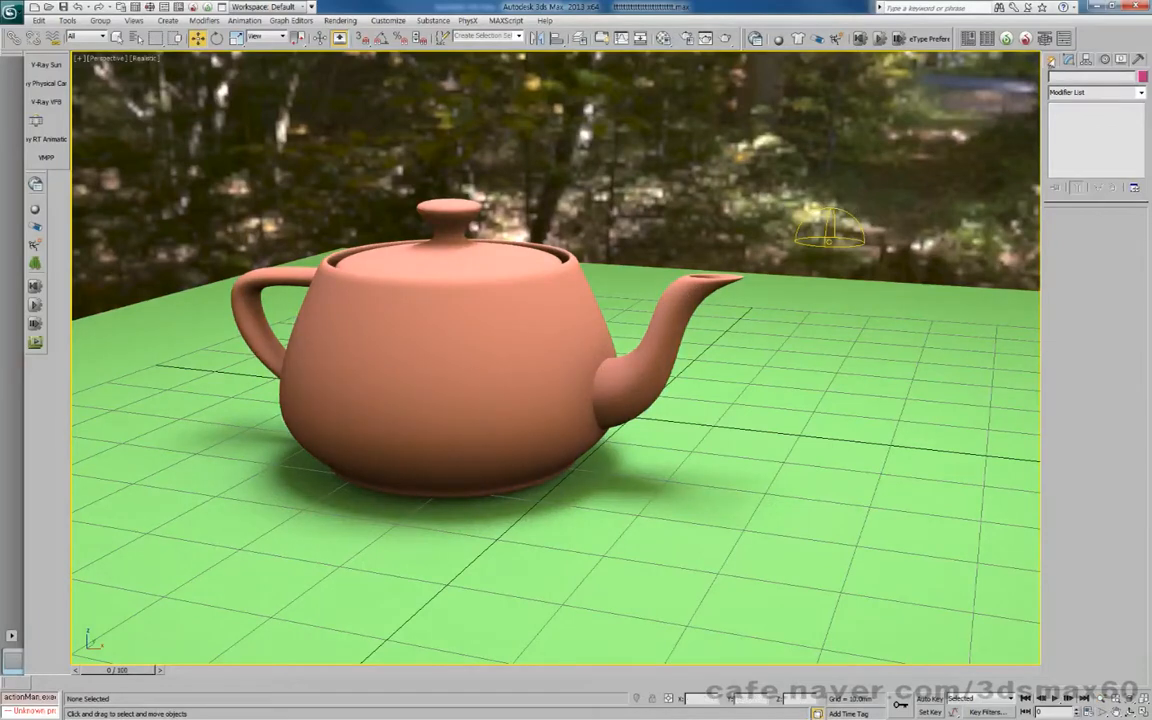
Step: Create a VRayPhysicalCamera aimed across the teapot and look through it
click(1051, 61)
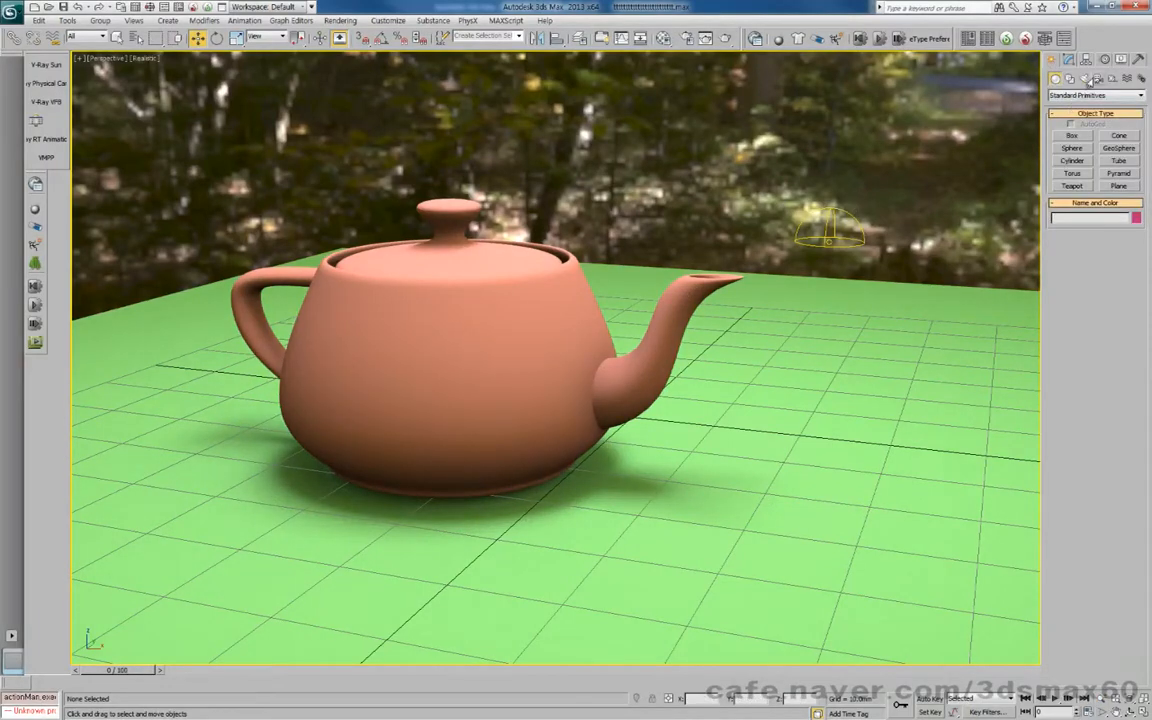
click(1097, 78)
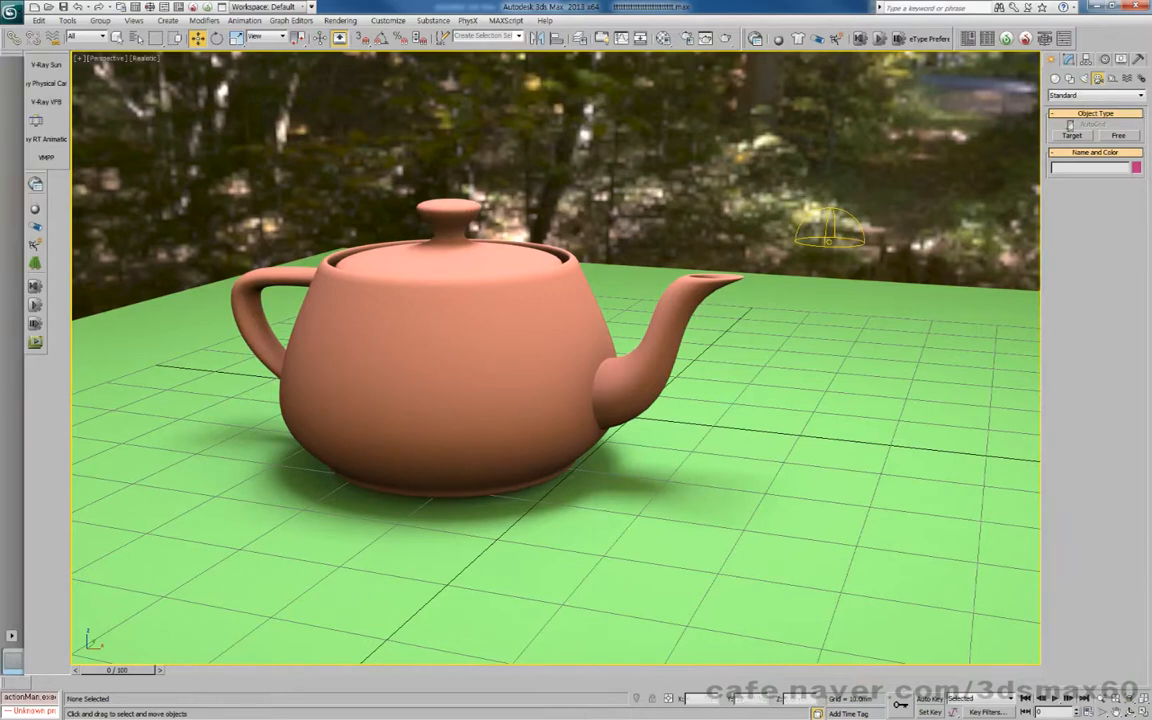
click(1075, 96)
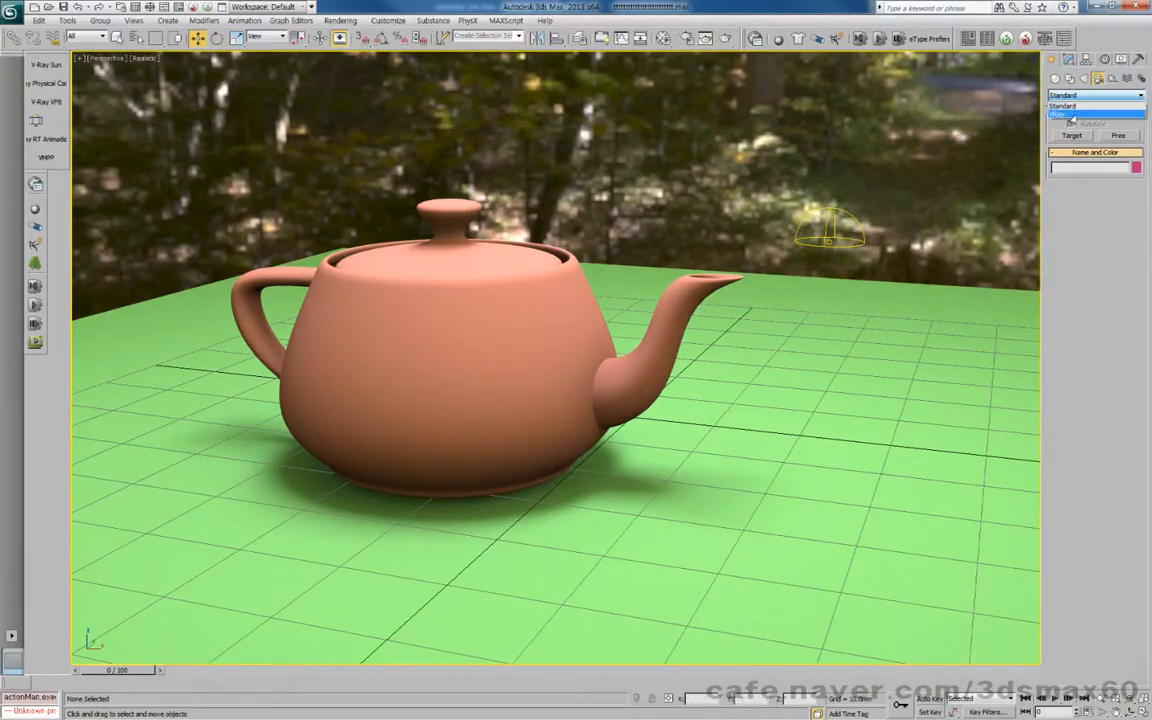
click(1070, 116)
click(46, 83)
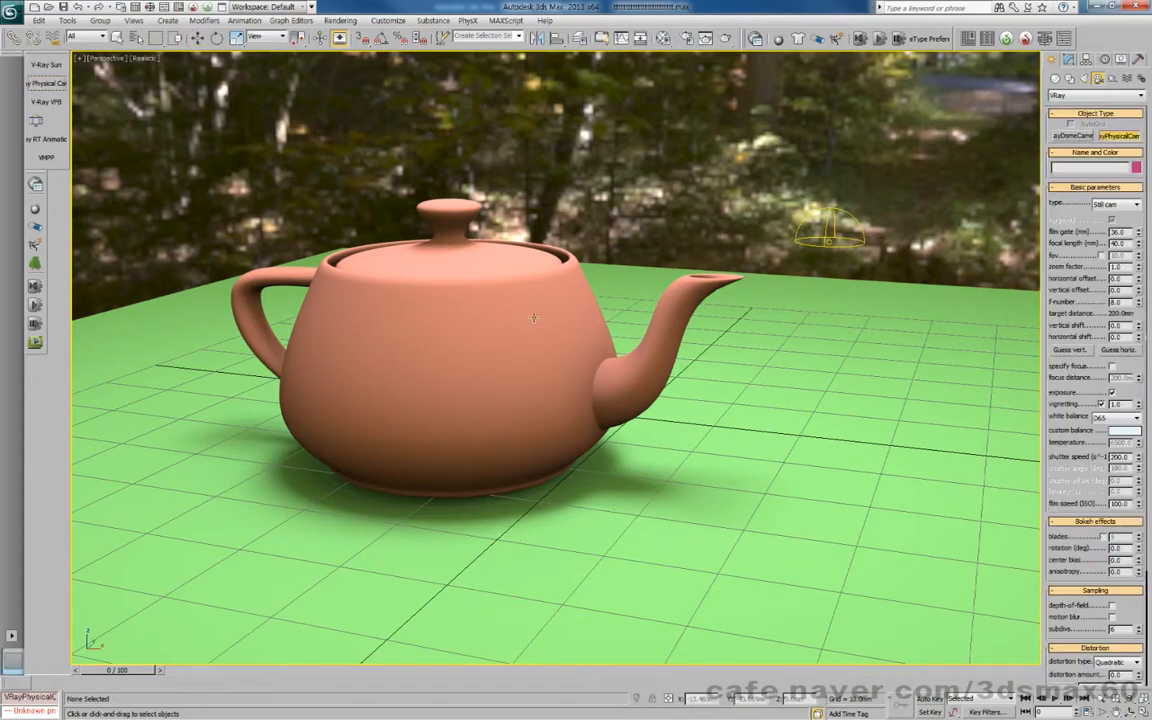
drag(345, 525, 567, 283)
key(c)
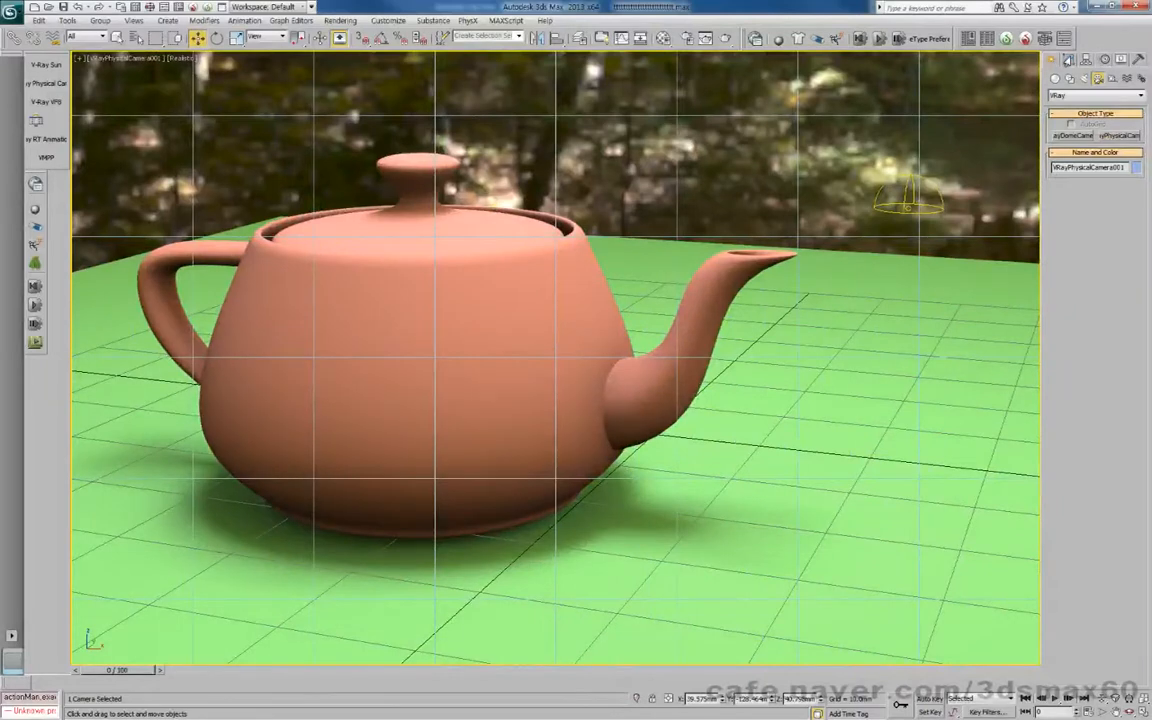
Step: Set the physical camera's f-number to 6
click(1068, 59)
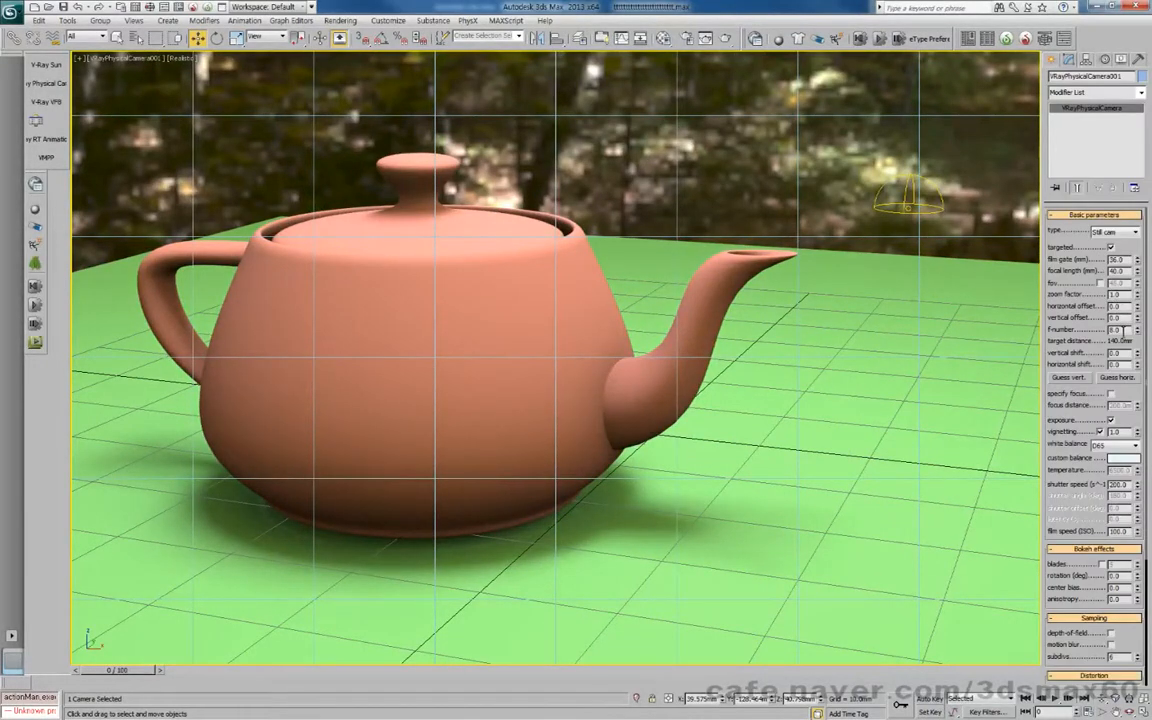
drag(1119, 330, 1080, 331)
text(6)
key(Return)
Step: Create a V-Ray Sun behind the teapot aimed at it, without a VRaySky environment map, and raise it high above the scene
drag(753, 193, 522, 445)
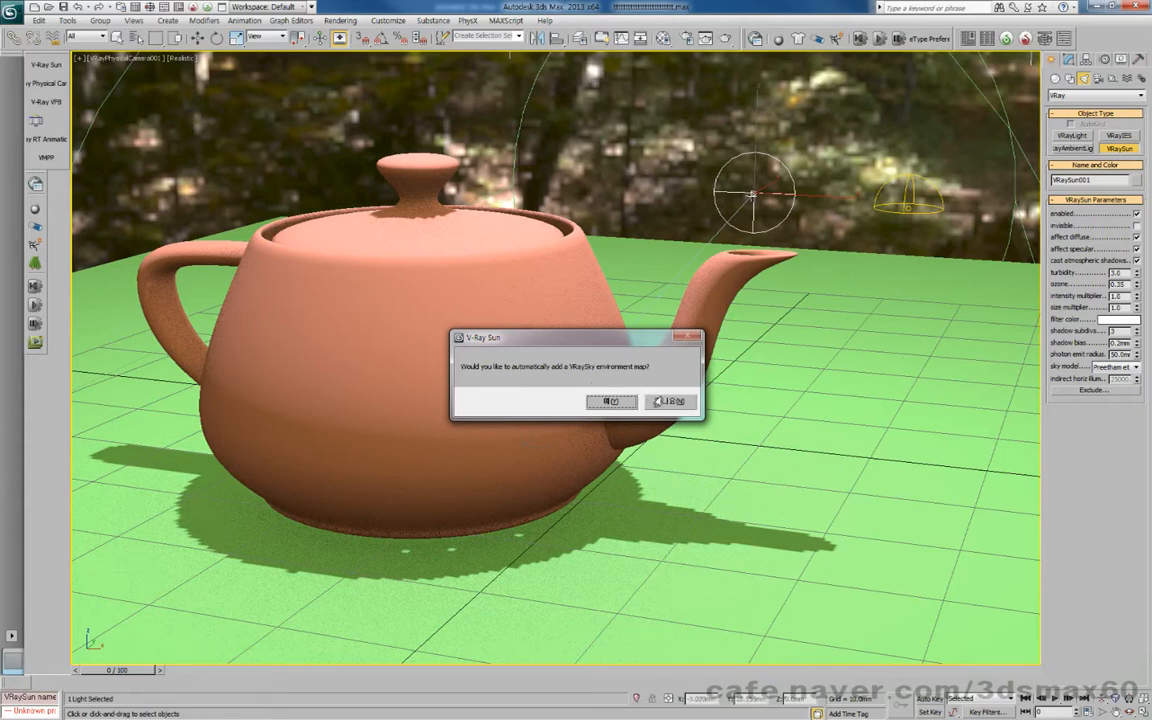
click(668, 401)
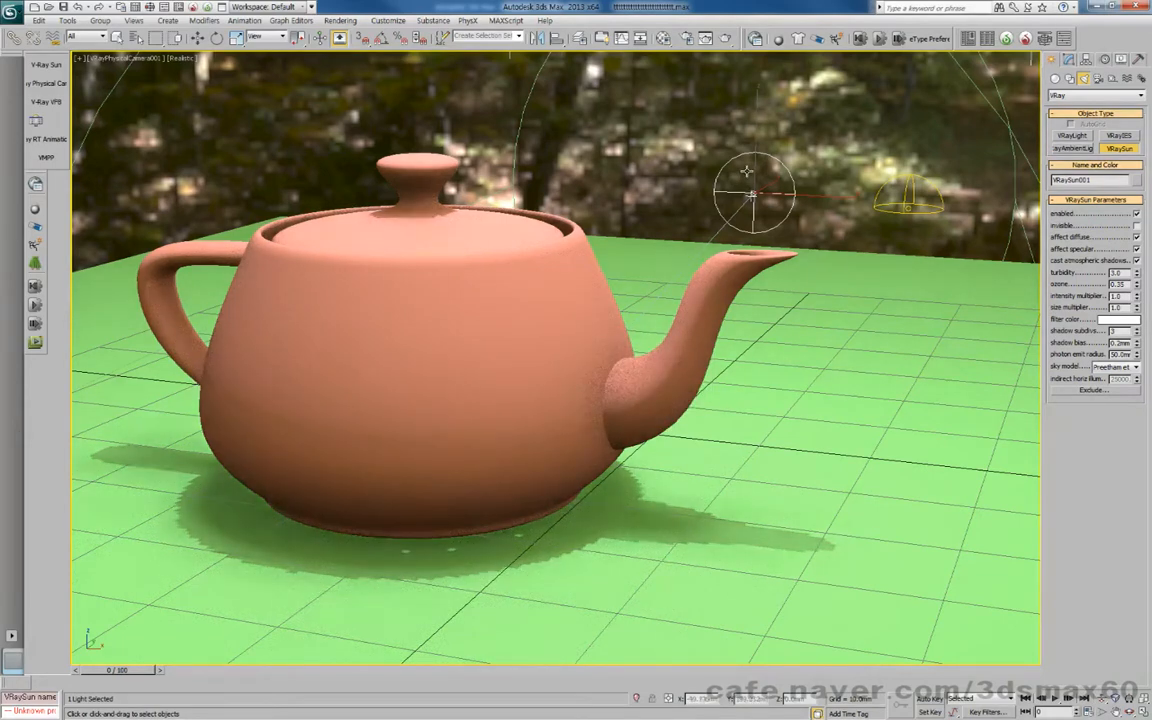
key(w)
drag(733, 48, 728, 73)
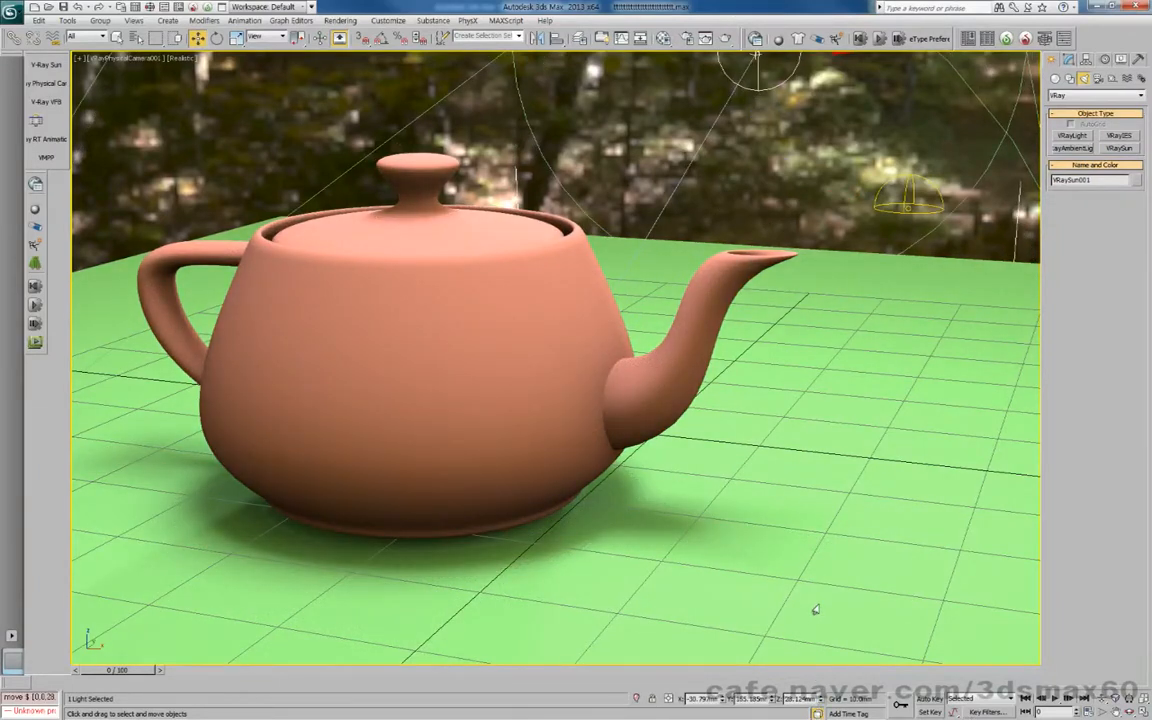
drag(818, 701, 827, 520)
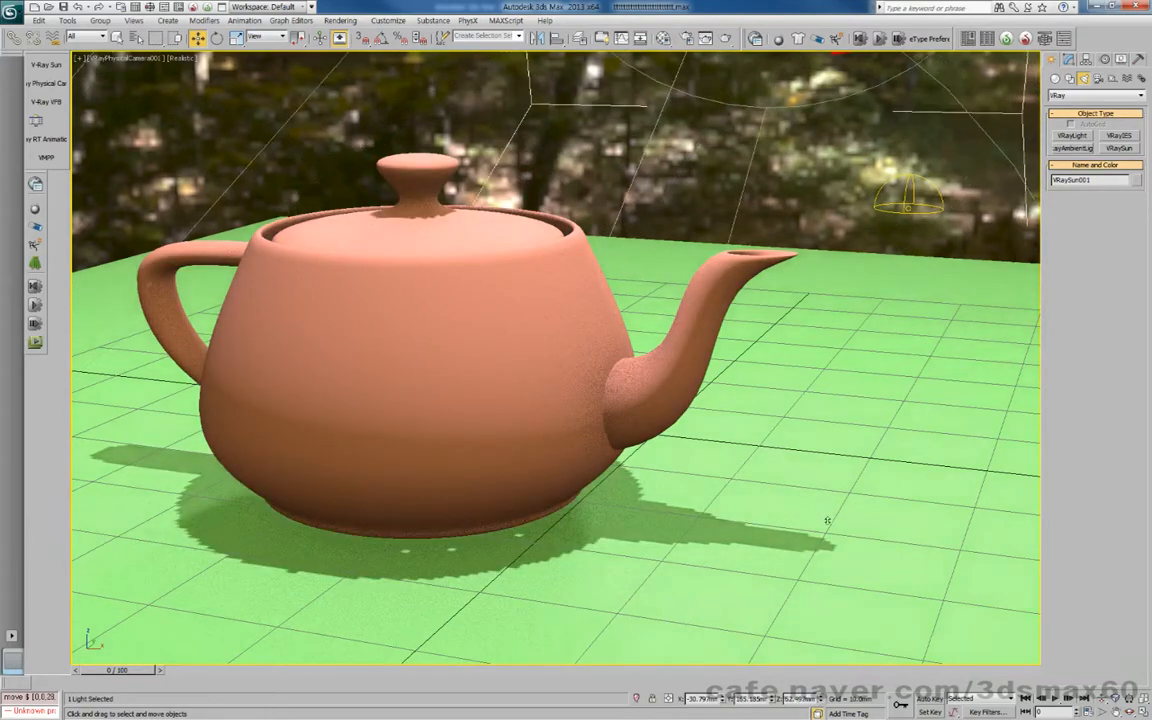
Step: Check the environment map assignment and test-render the physical camera view with the sun and HDRI background
middle_drag(527, 458, 589, 530)
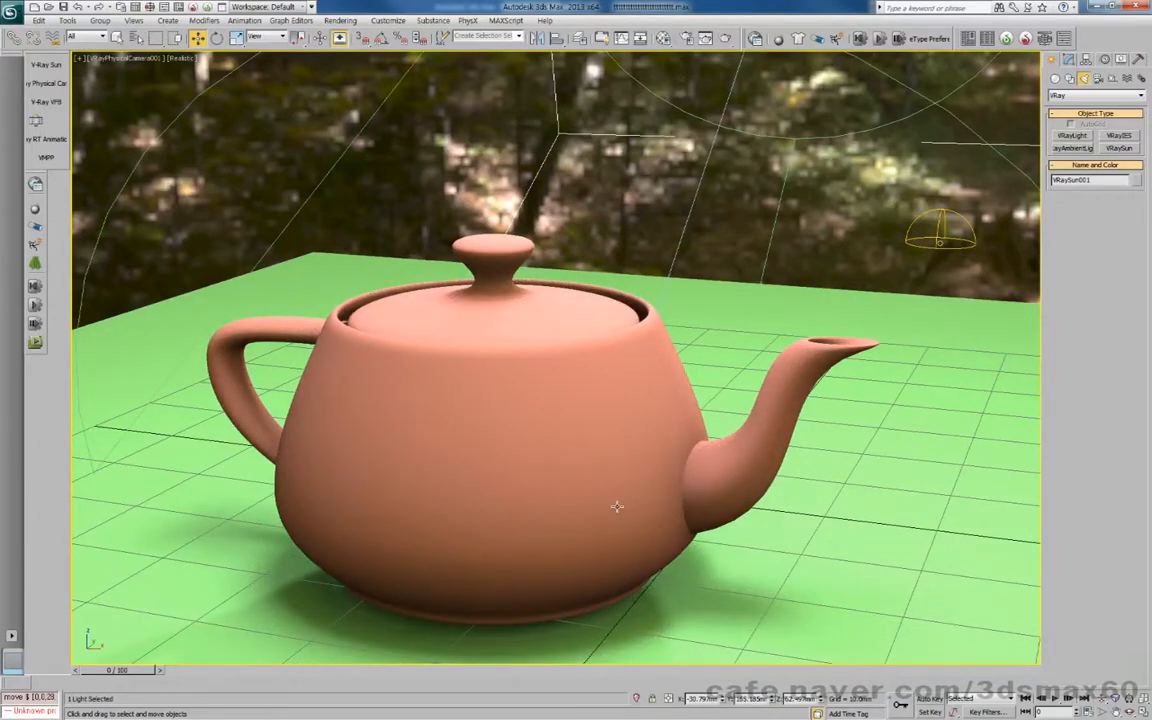
key(8)
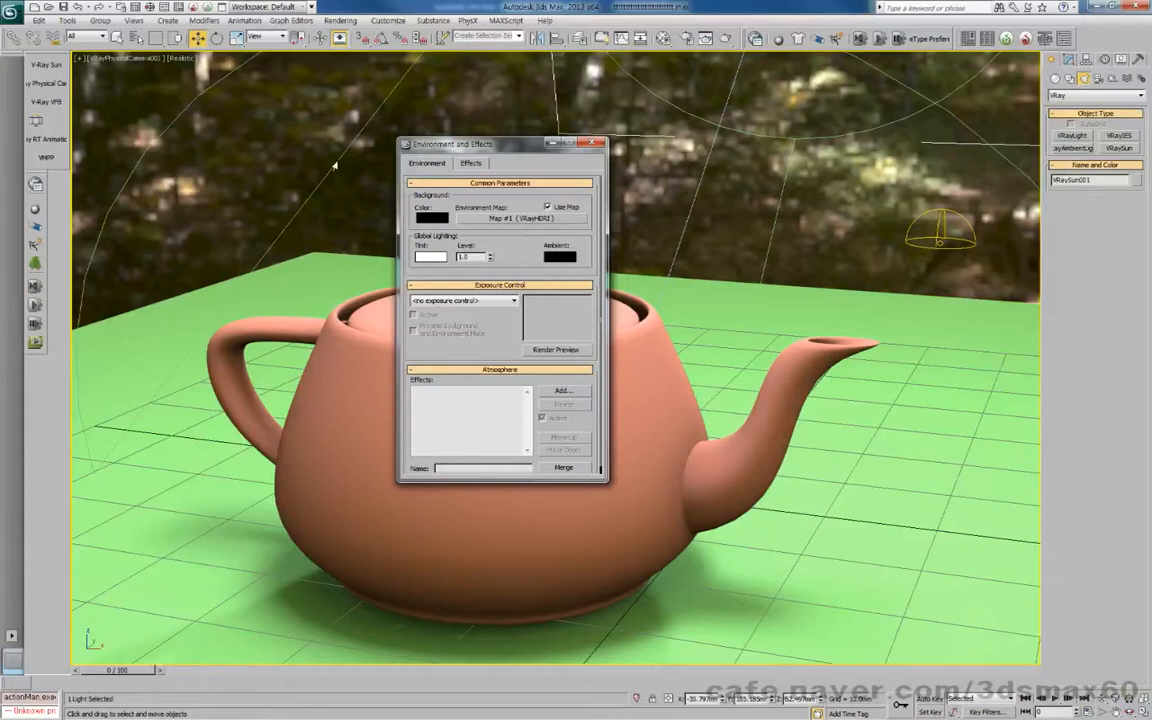
click(594, 145)
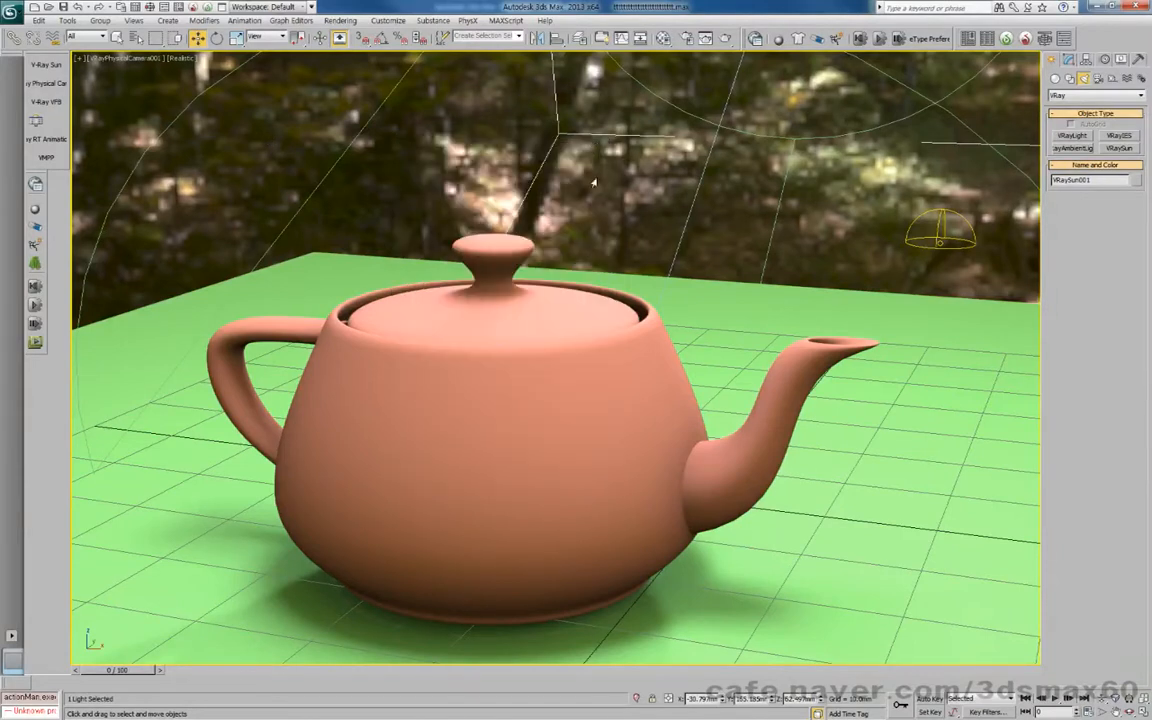
key(shift+q)
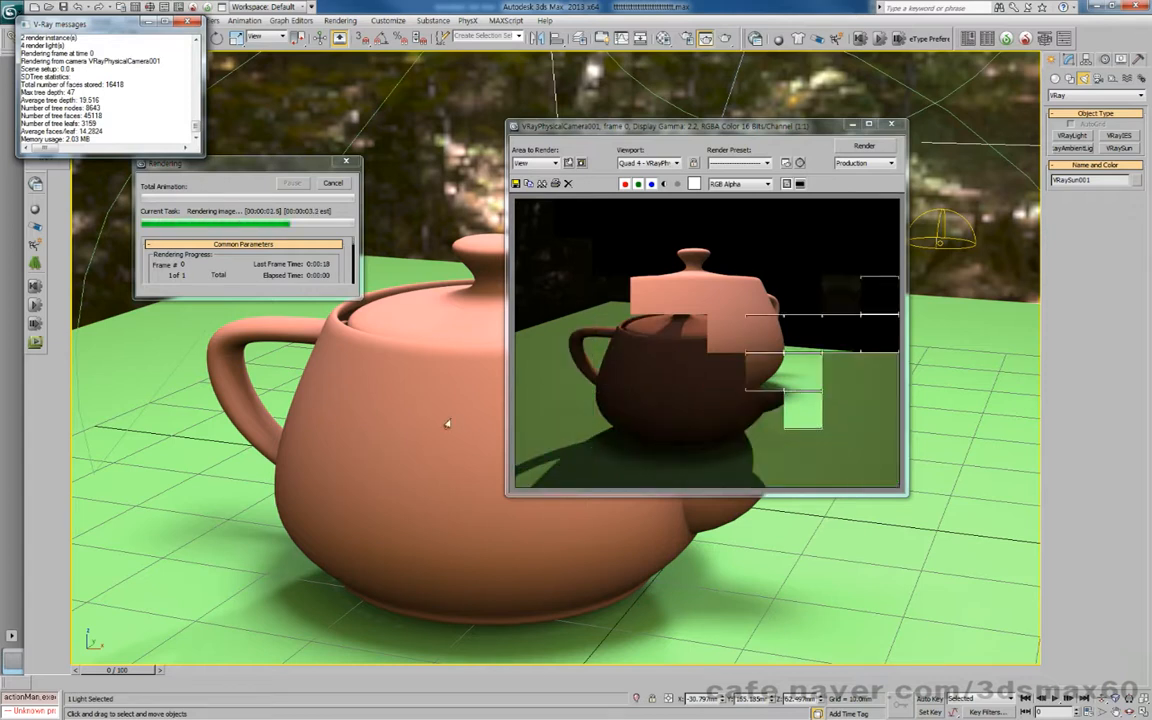
click(891, 125)
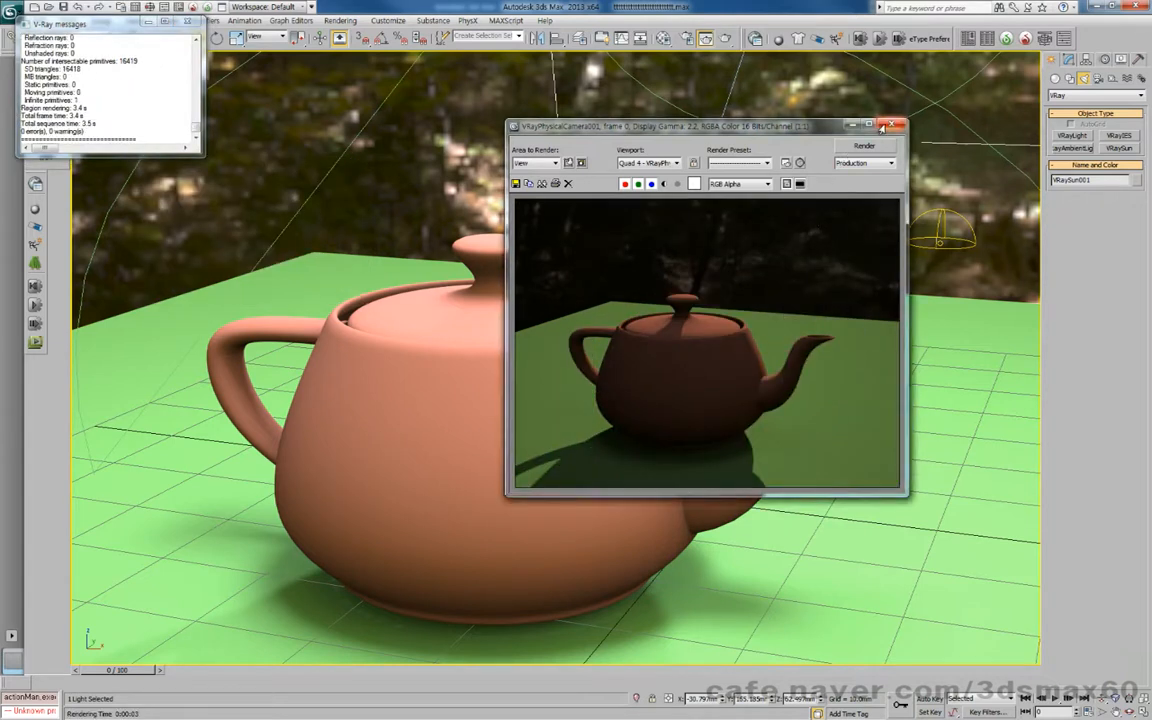
Step: Enable V-Ray indirect illumination and set the irradiance map preset to Very low
key(F10)
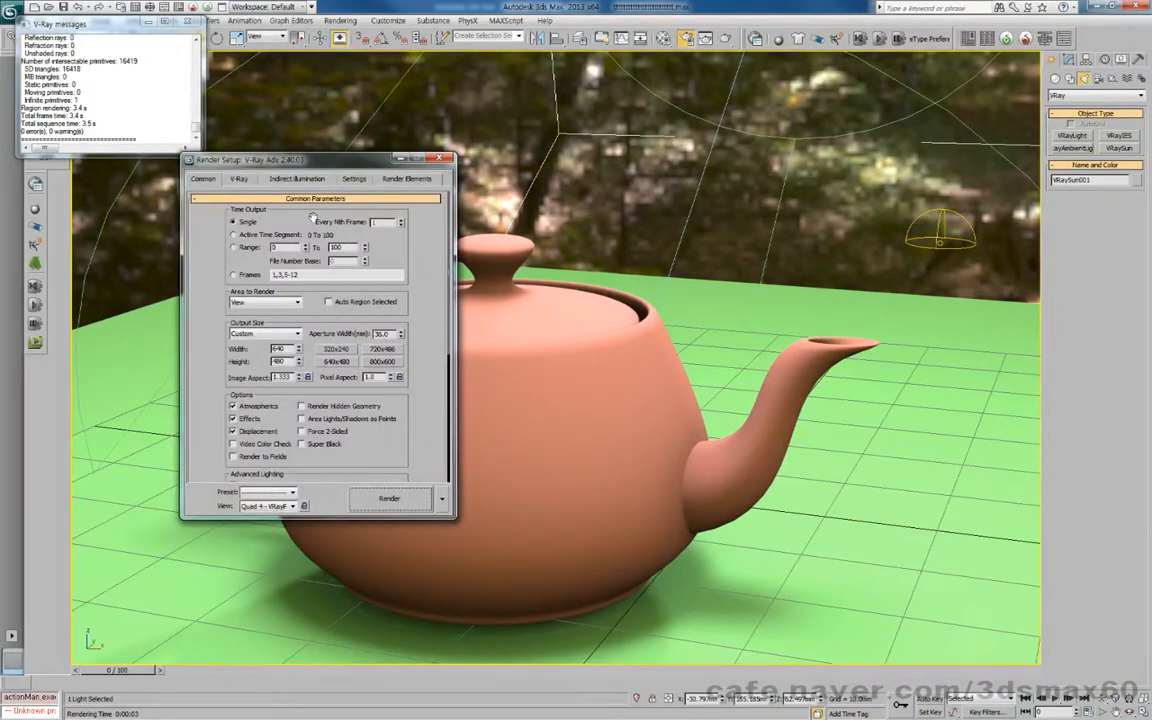
click(274, 180)
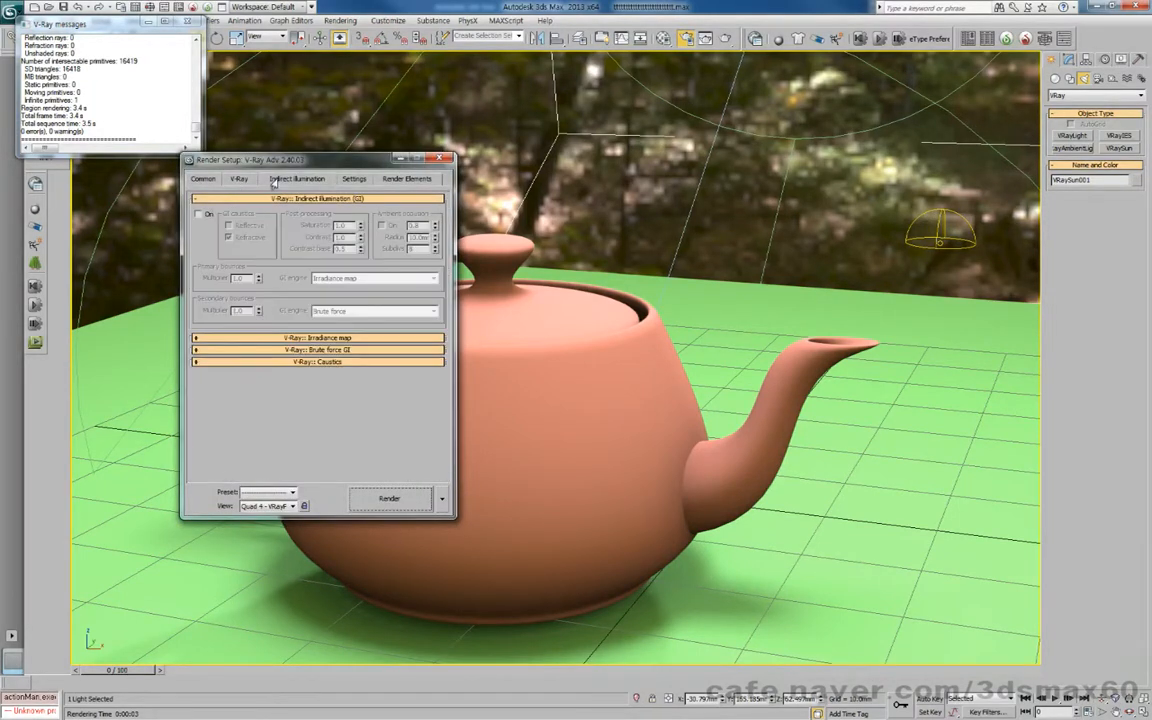
click(196, 215)
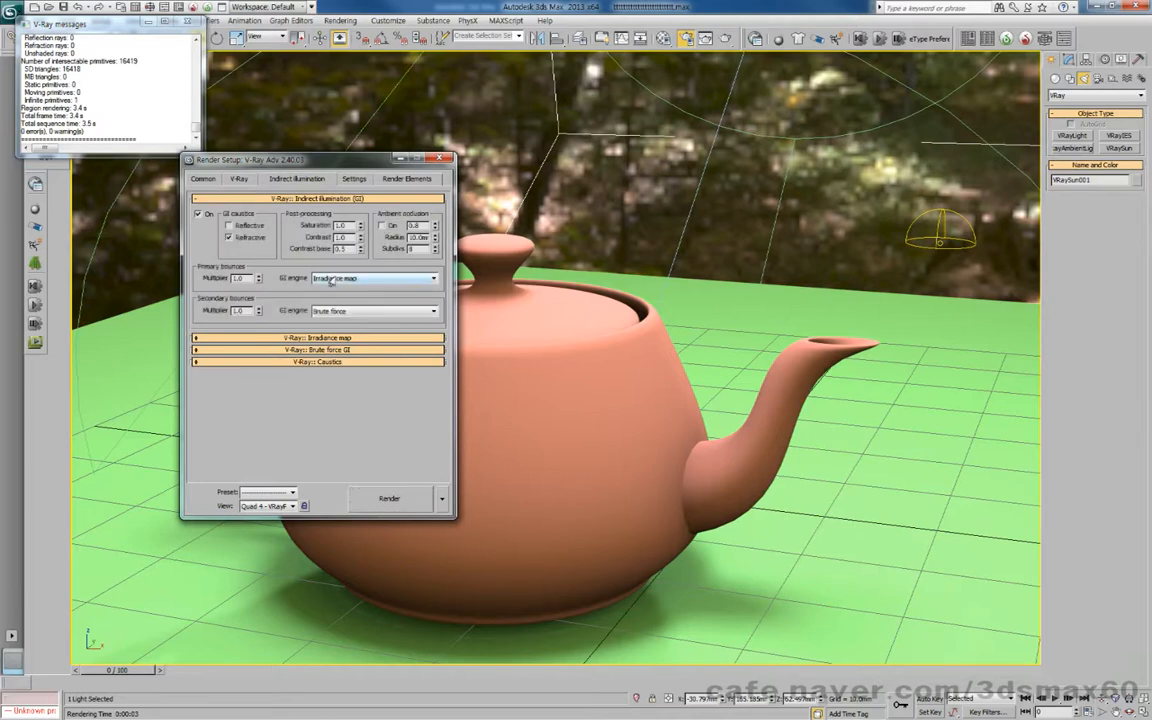
click(316, 338)
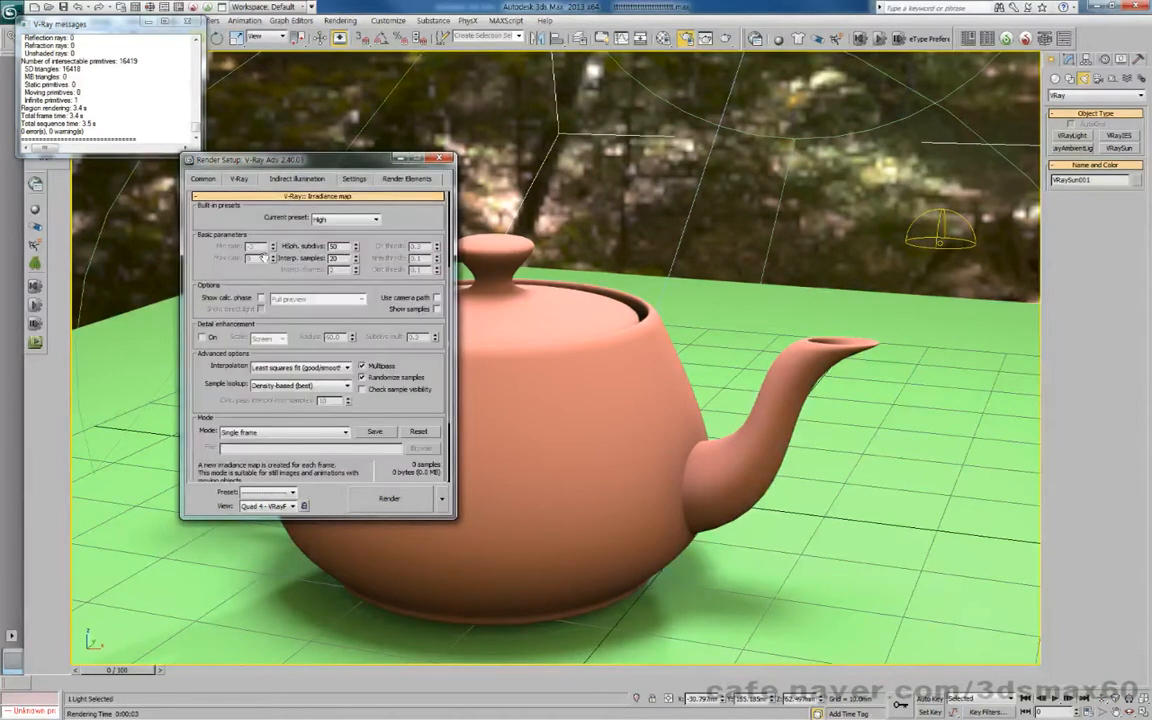
click(330, 219)
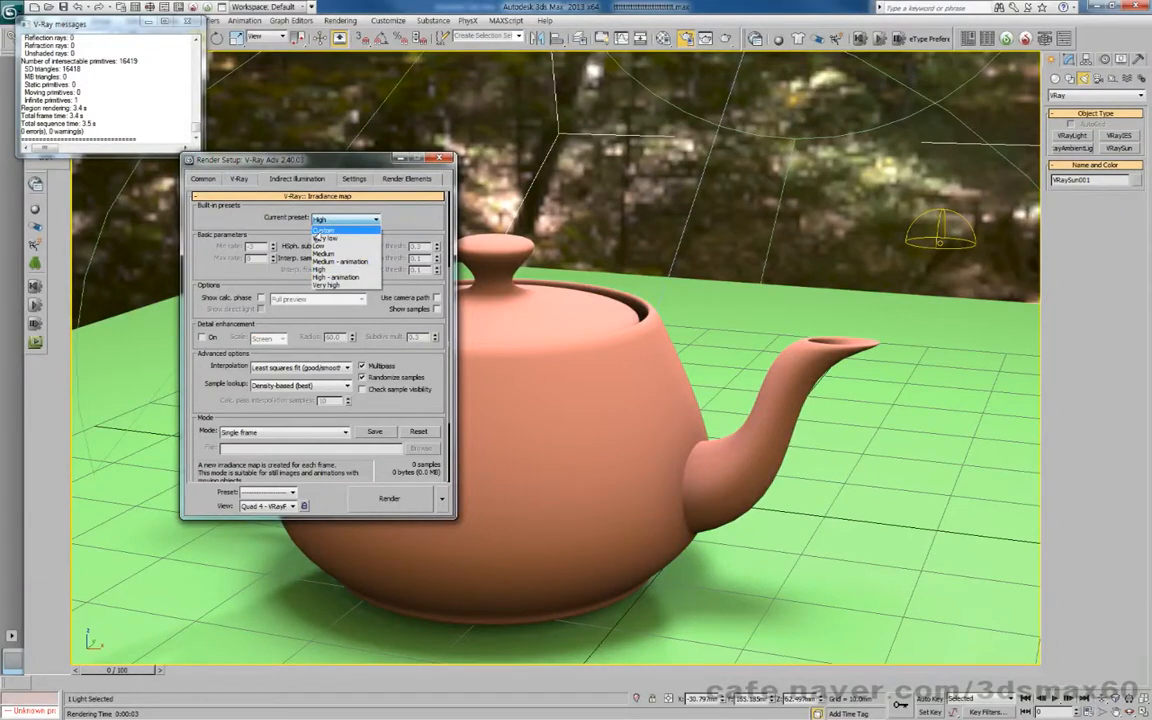
click(316, 232)
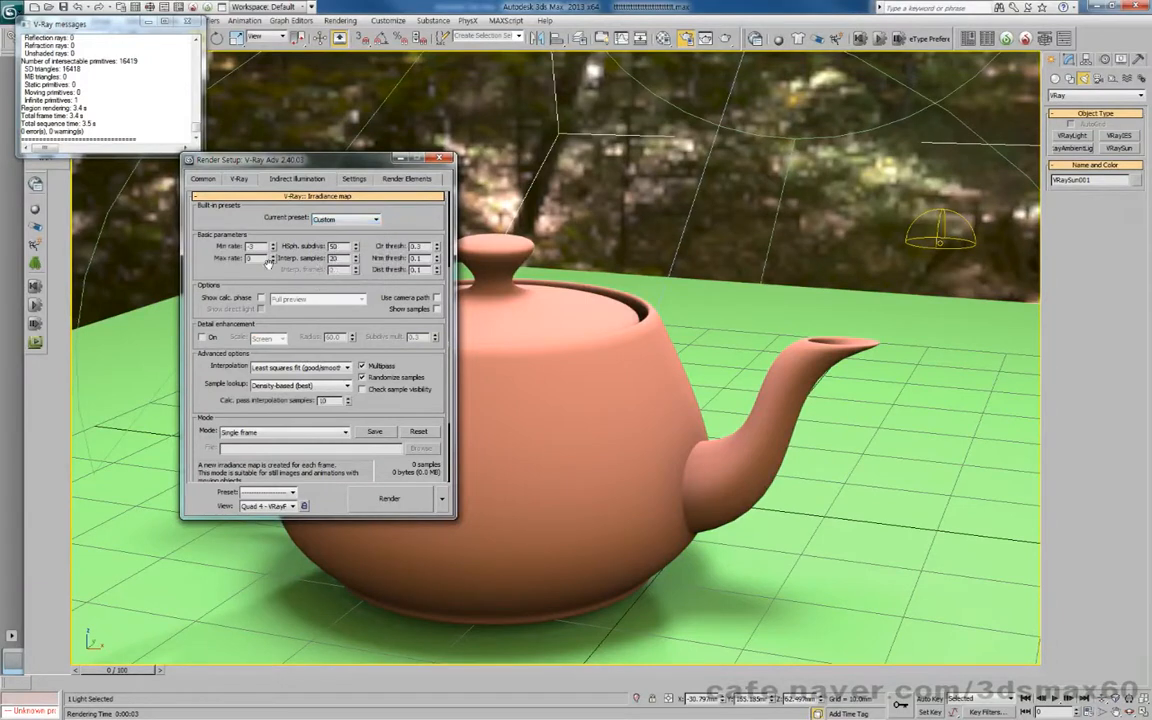
click(320, 225)
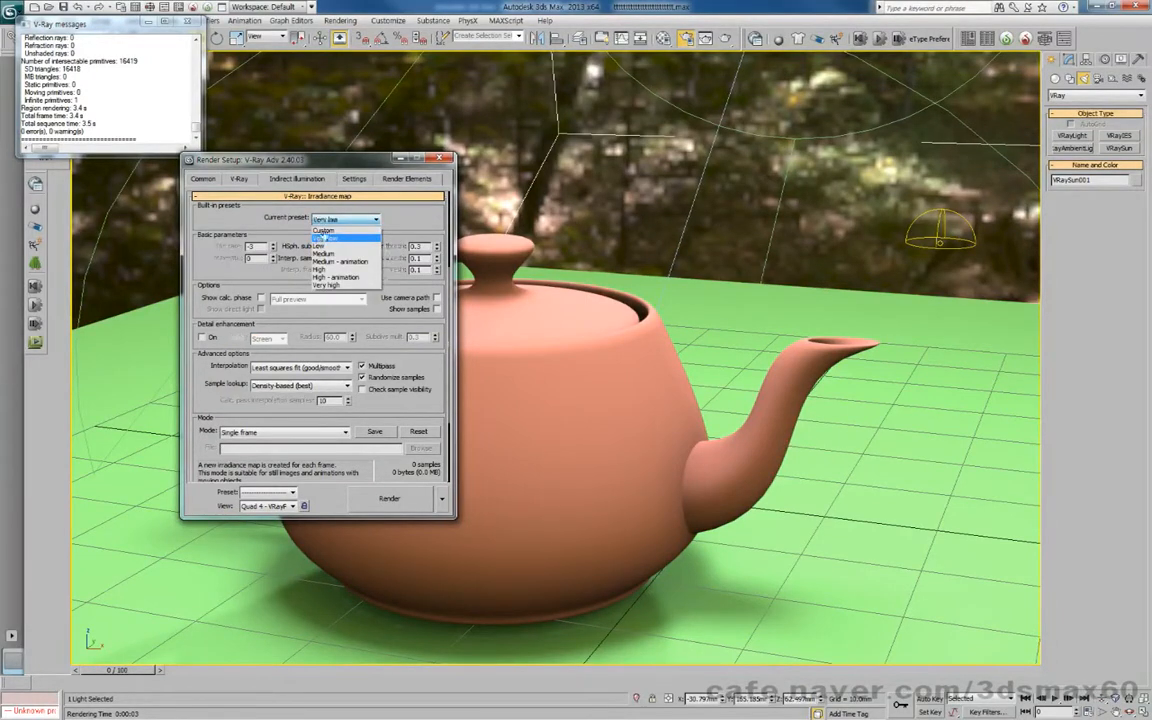
click(320, 243)
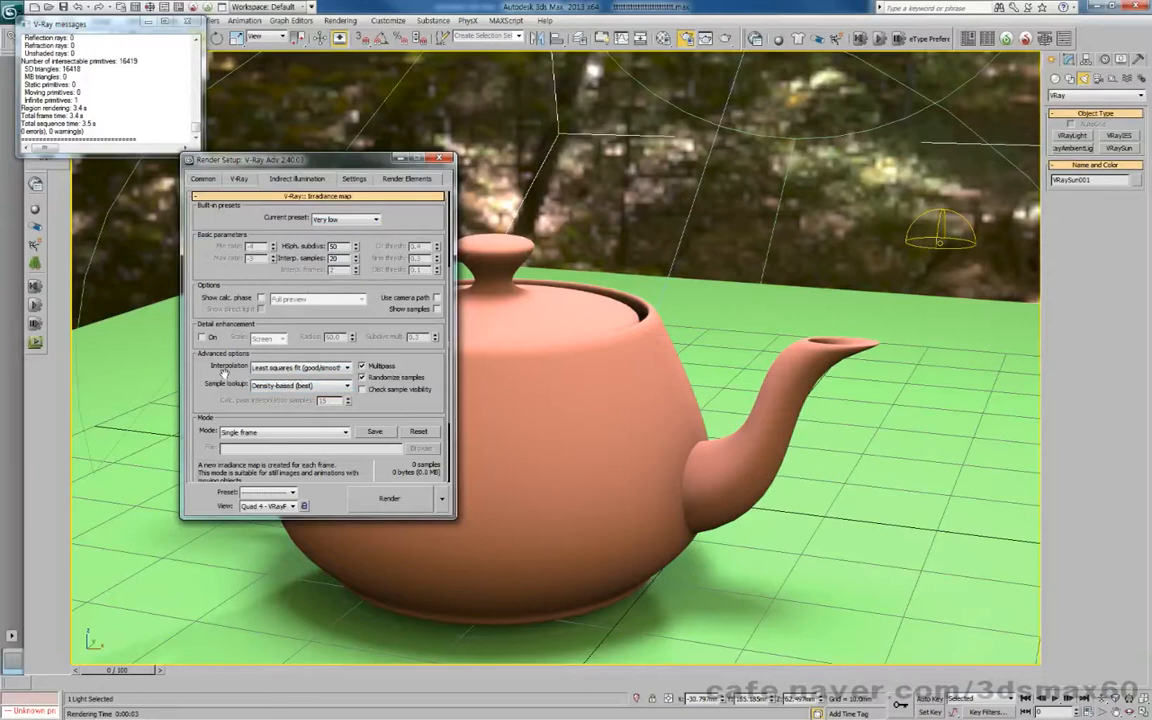
Step: Enable the irradiance map's calculation phase preview and direct light display
drag(220, 371, 222, 363)
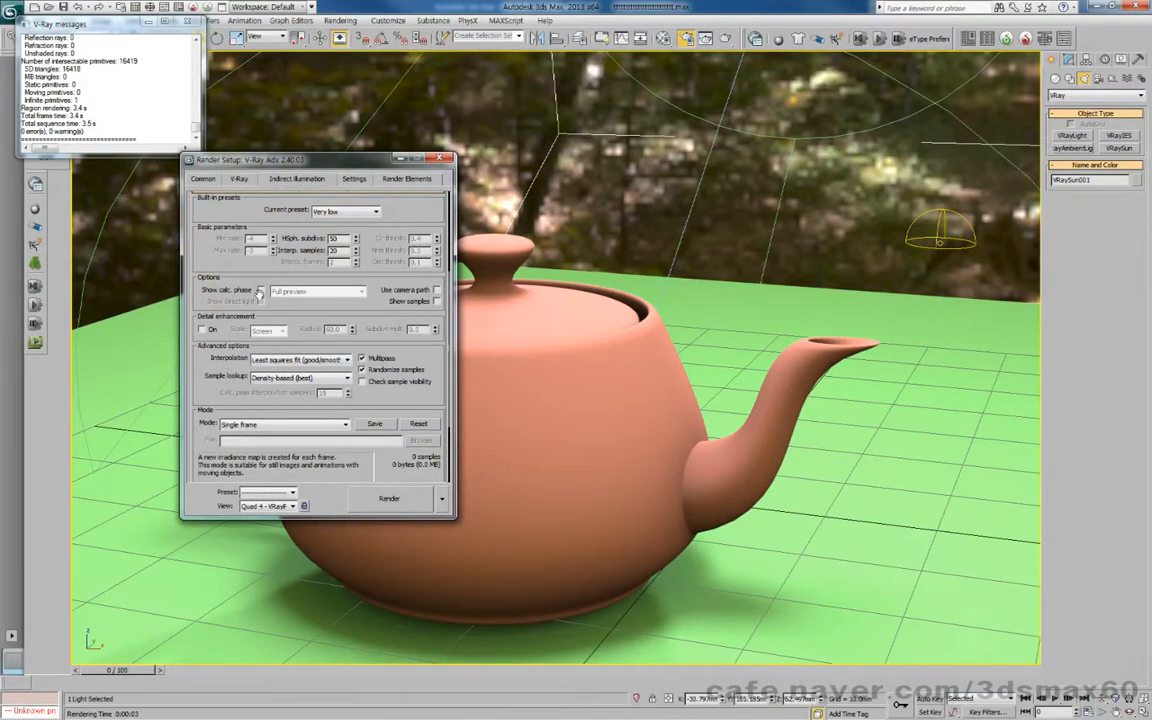
click(260, 290)
click(260, 301)
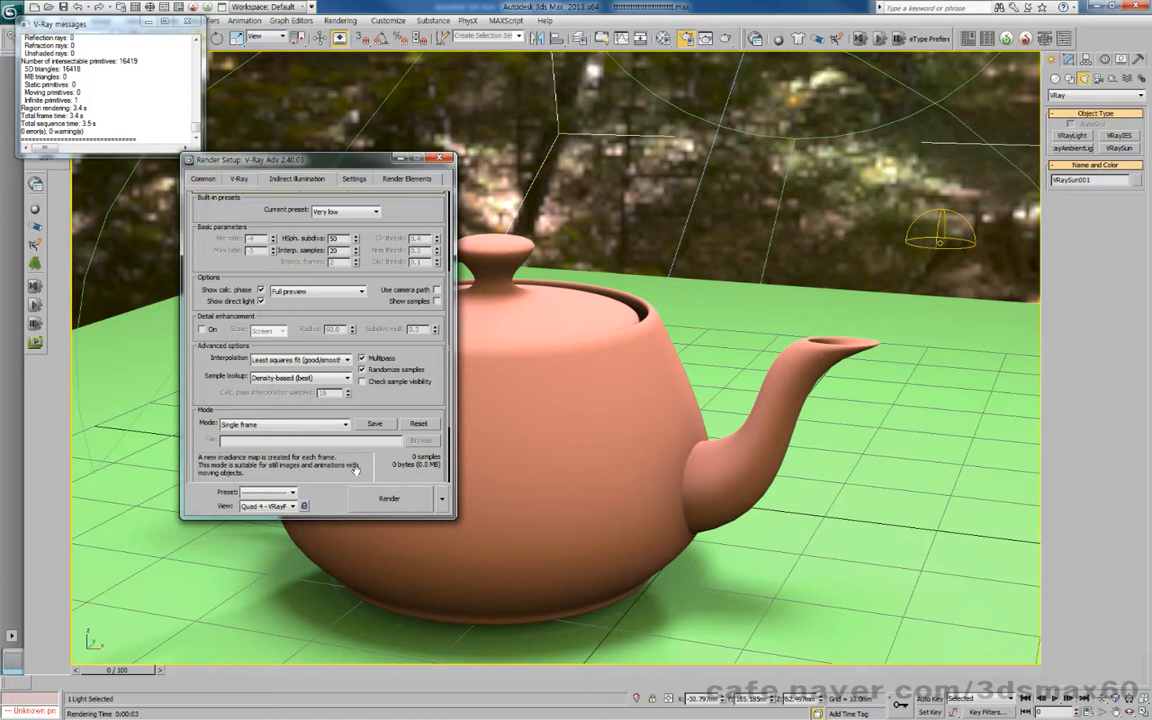
Step: Render the physical camera view with indirect illumination, inspect the image, and close the render, setup and V-Ray message windows
click(388, 498)
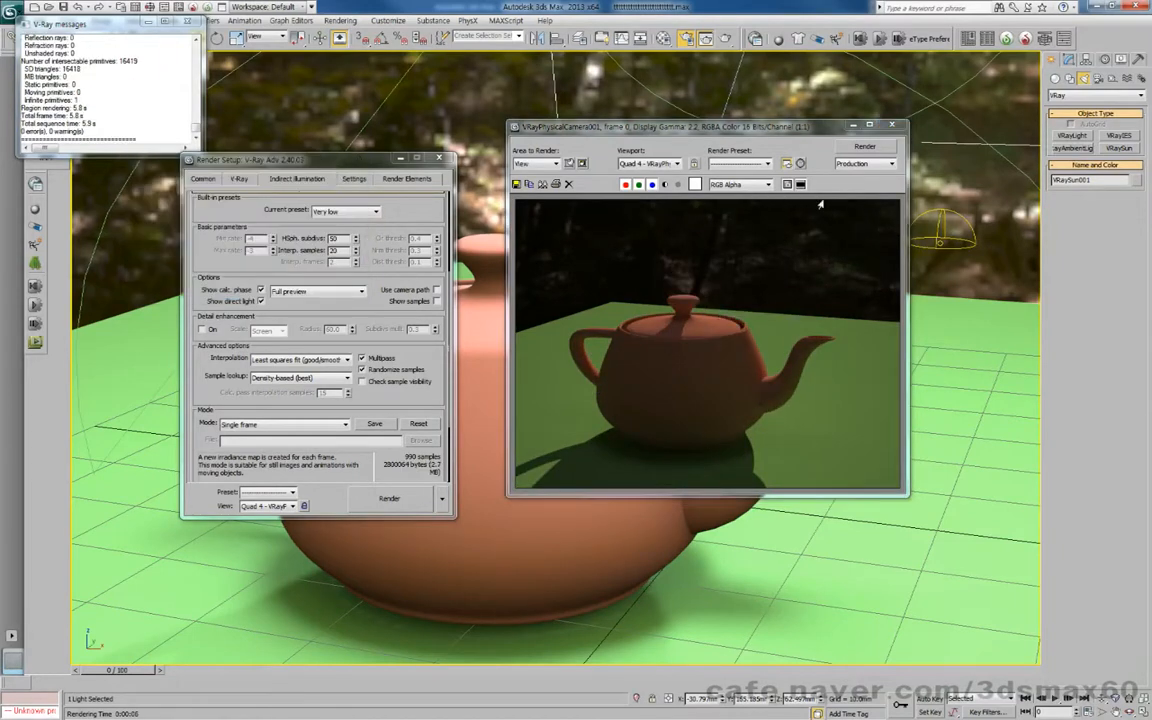
click(892, 125)
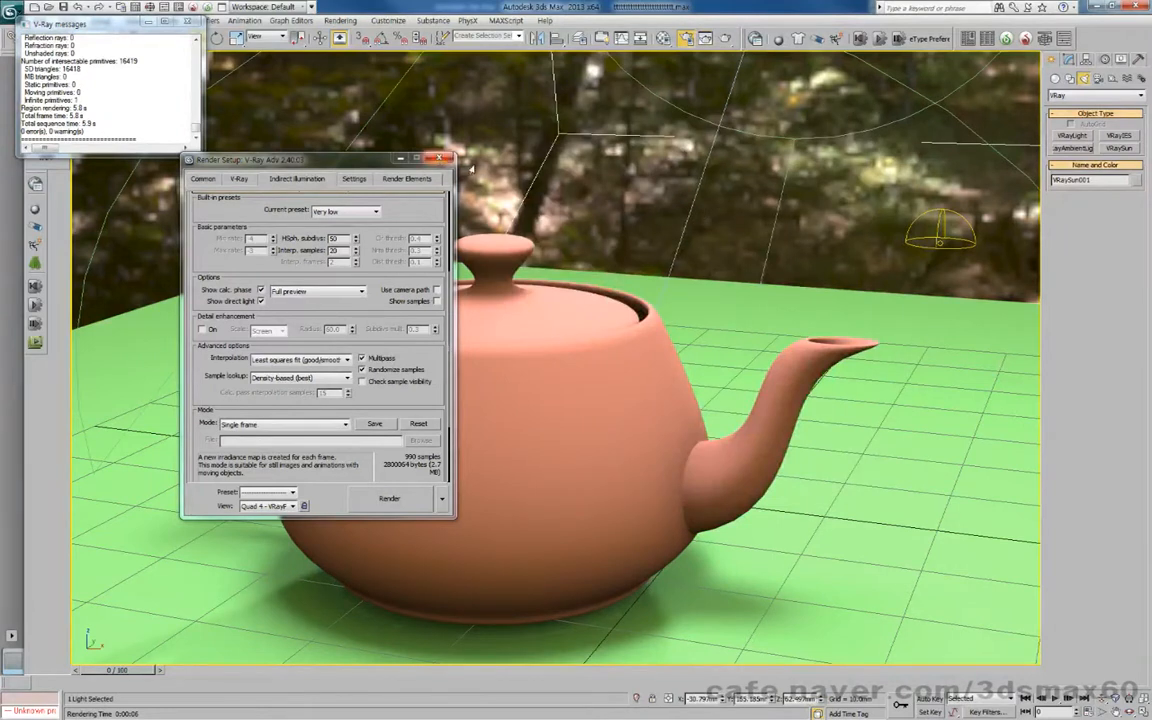
middle_drag(676, 316, 662, 283)
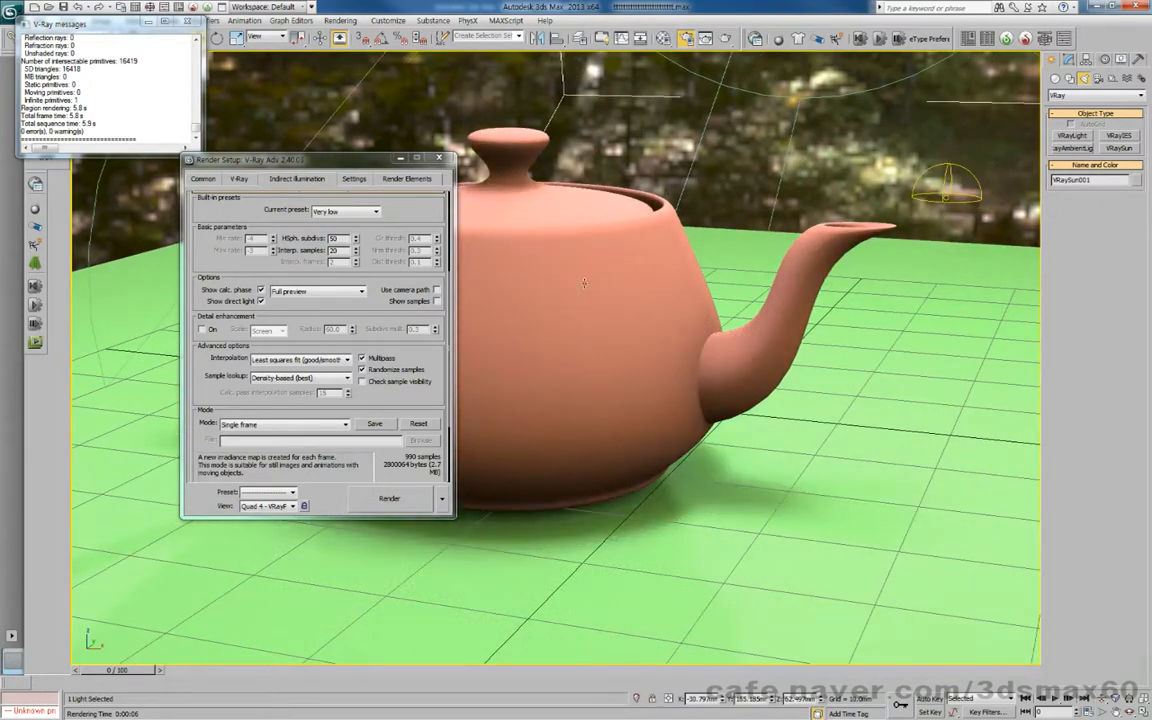
middle_drag(643, 232, 623, 299)
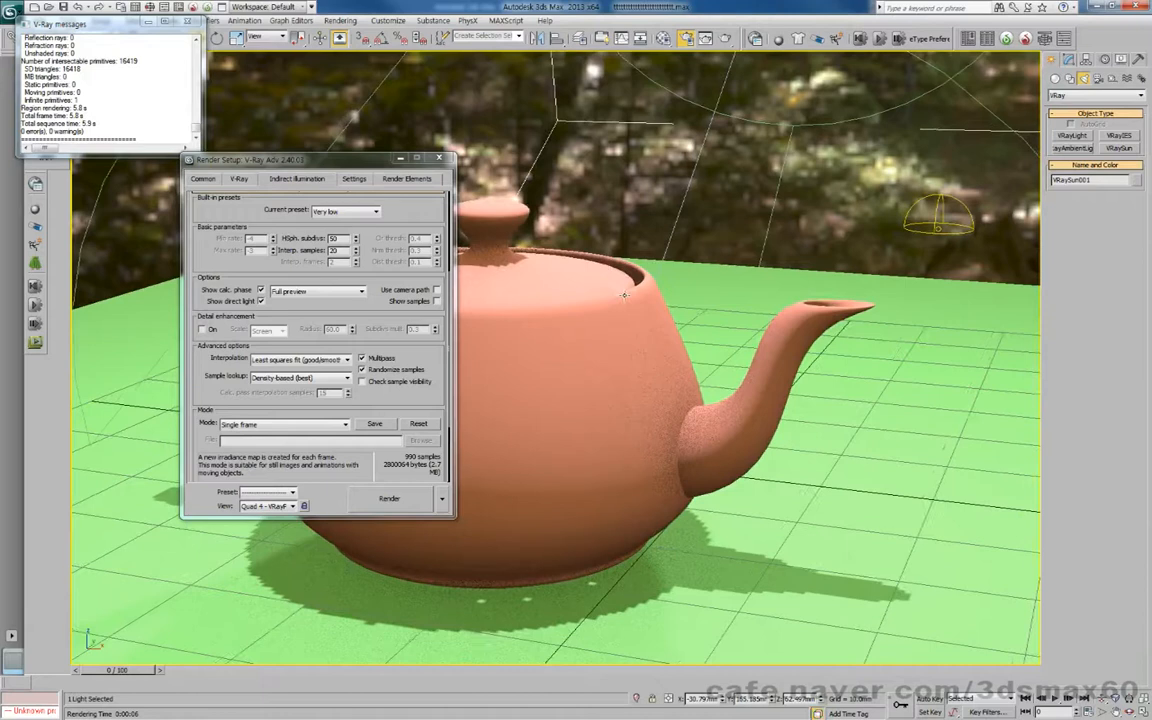
click(437, 157)
click(189, 24)
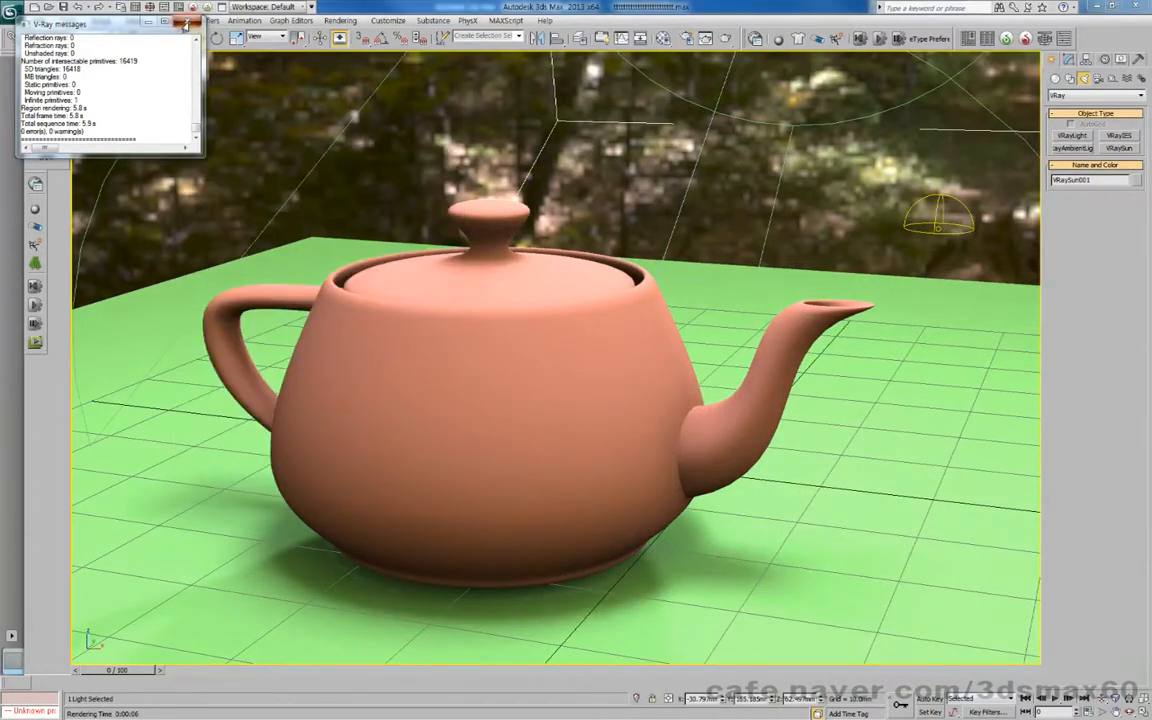
Step: Dolly the physical camera back until the whole teapot, the ground grid and the sun above are in view
middle_drag(509, 240, 492, 238)
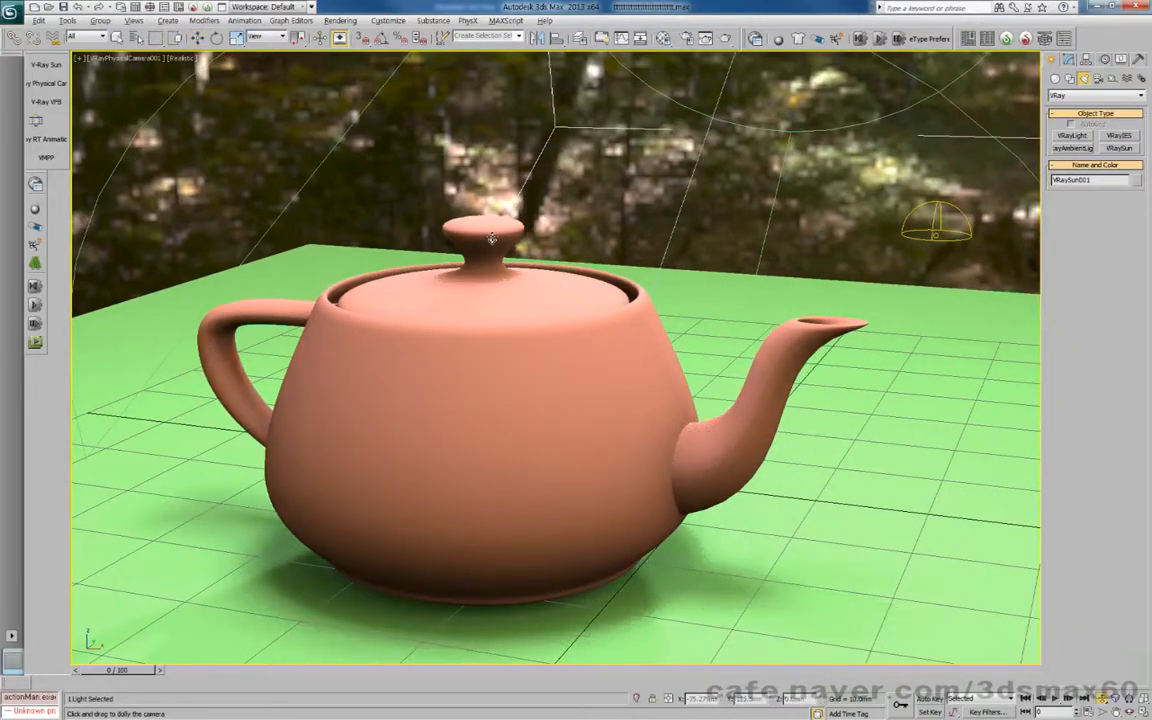
drag(492, 238, 502, 298)
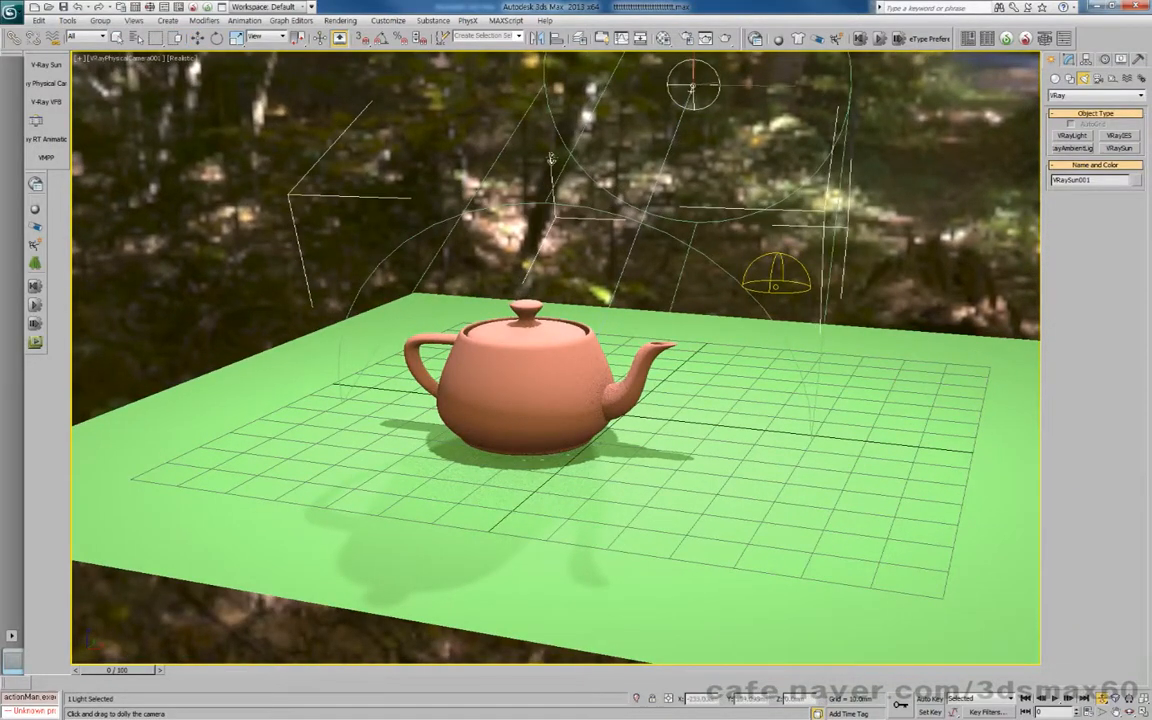
key(w)
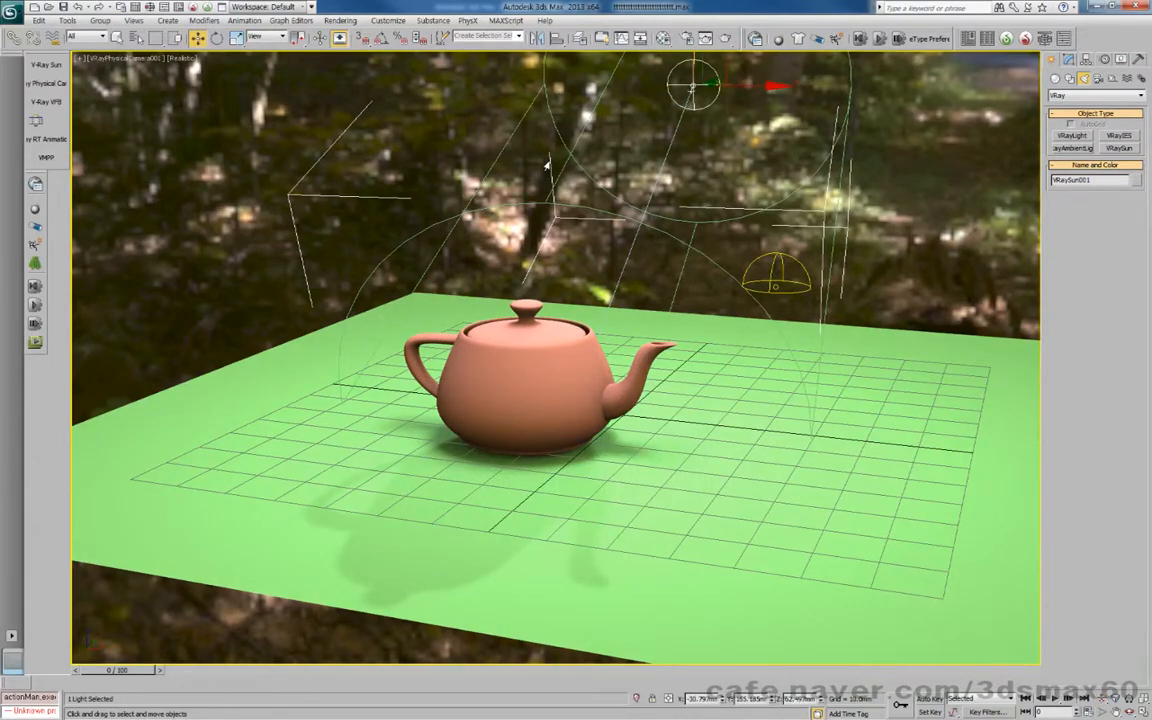
Step: In the top view, create a standard Target camera beside the physical camera, aimed at the teapot
key(t)
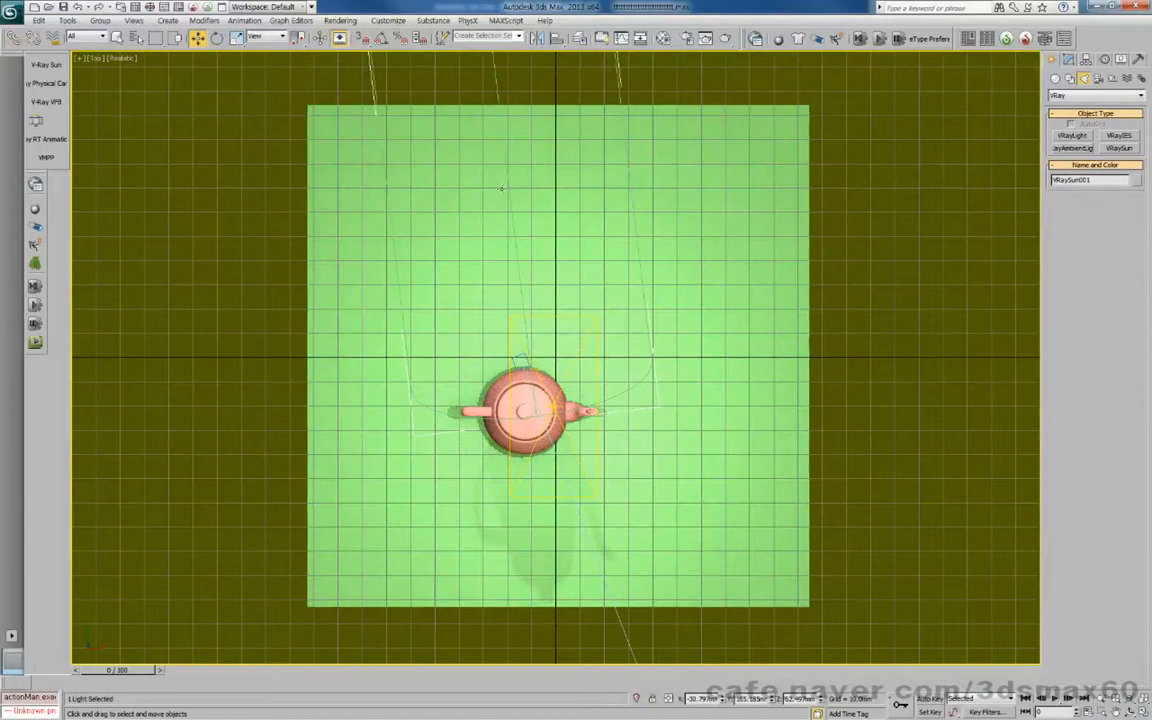
scroll(447, 301, down, 5)
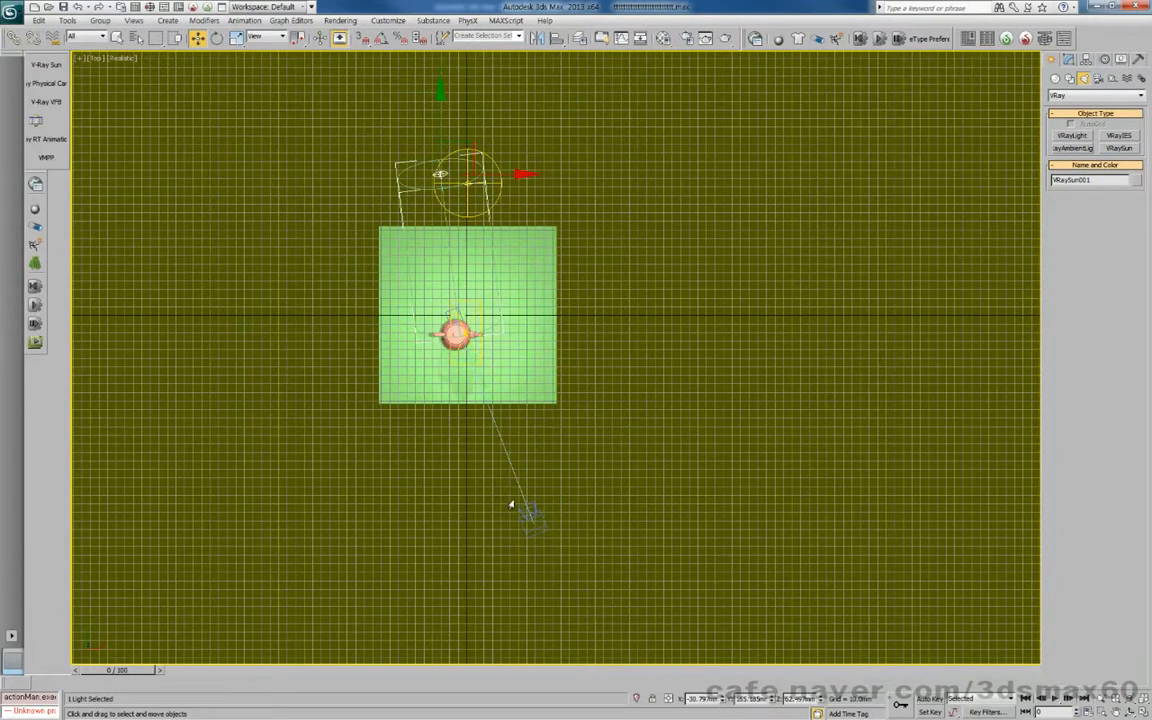
click(526, 516)
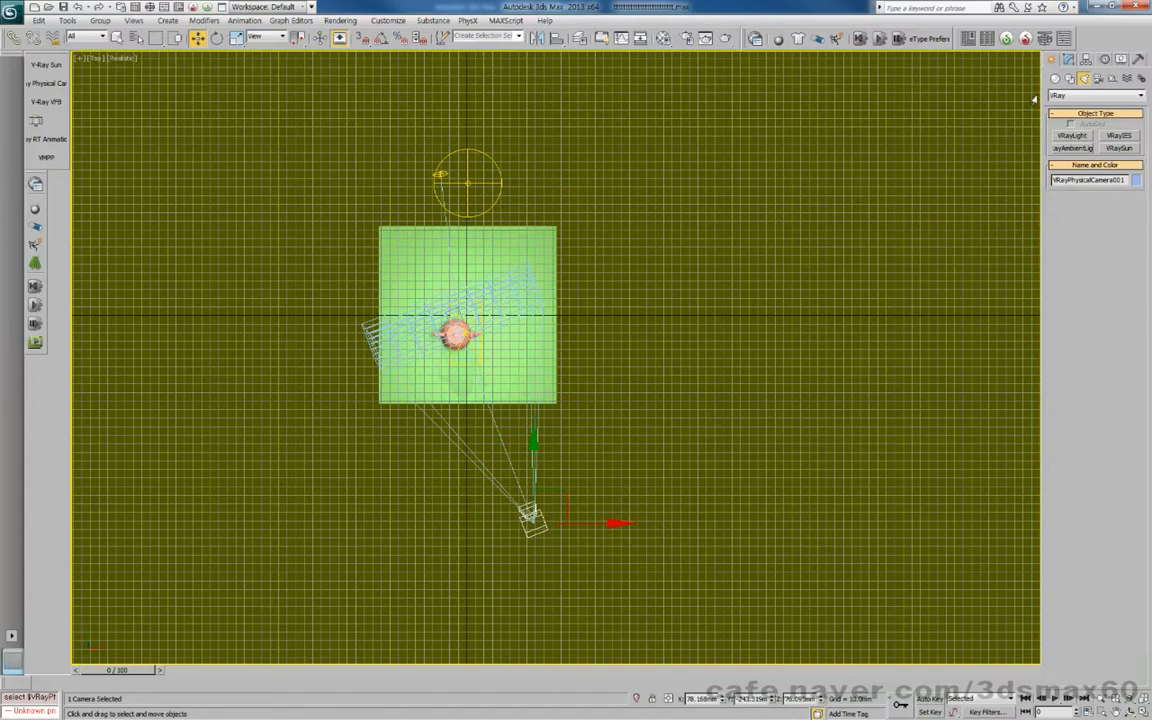
click(1097, 79)
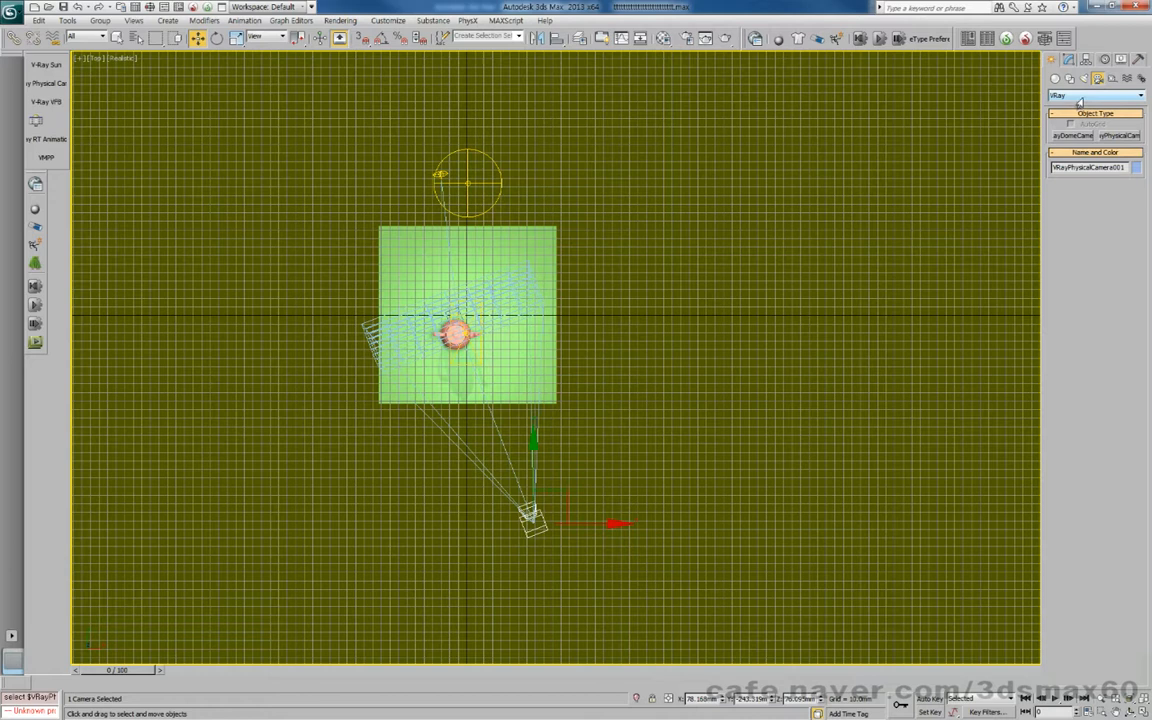
click(1079, 96)
click(1077, 106)
click(1071, 135)
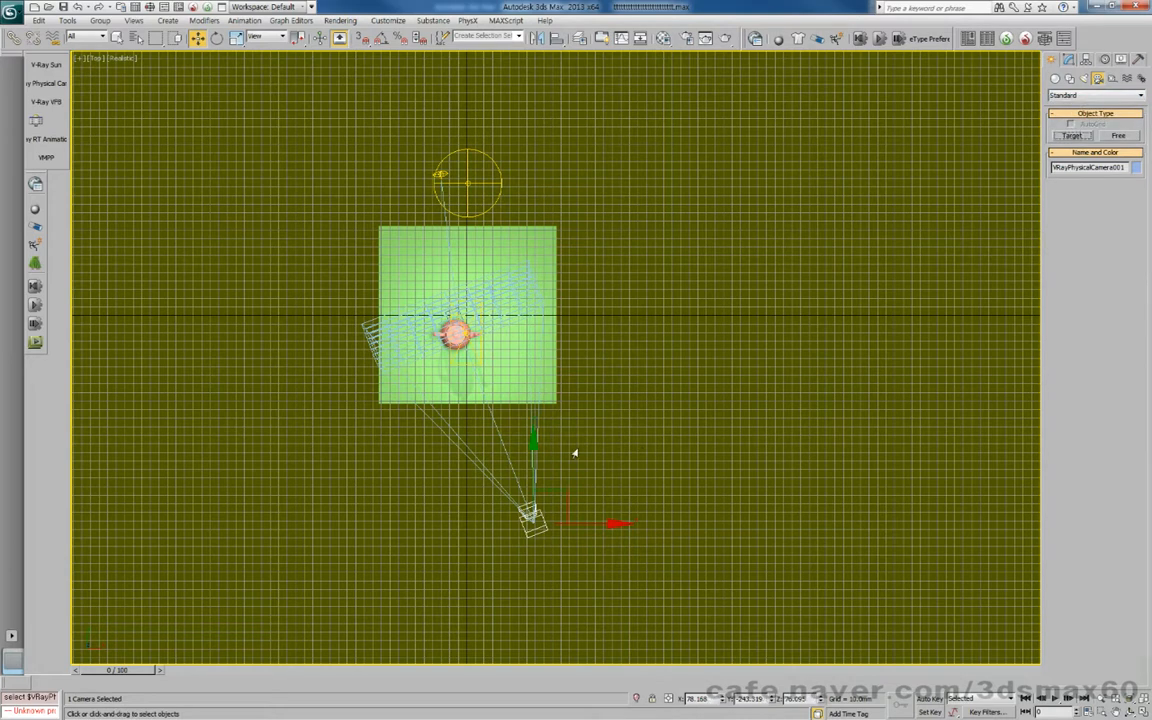
drag(548, 510, 456, 334)
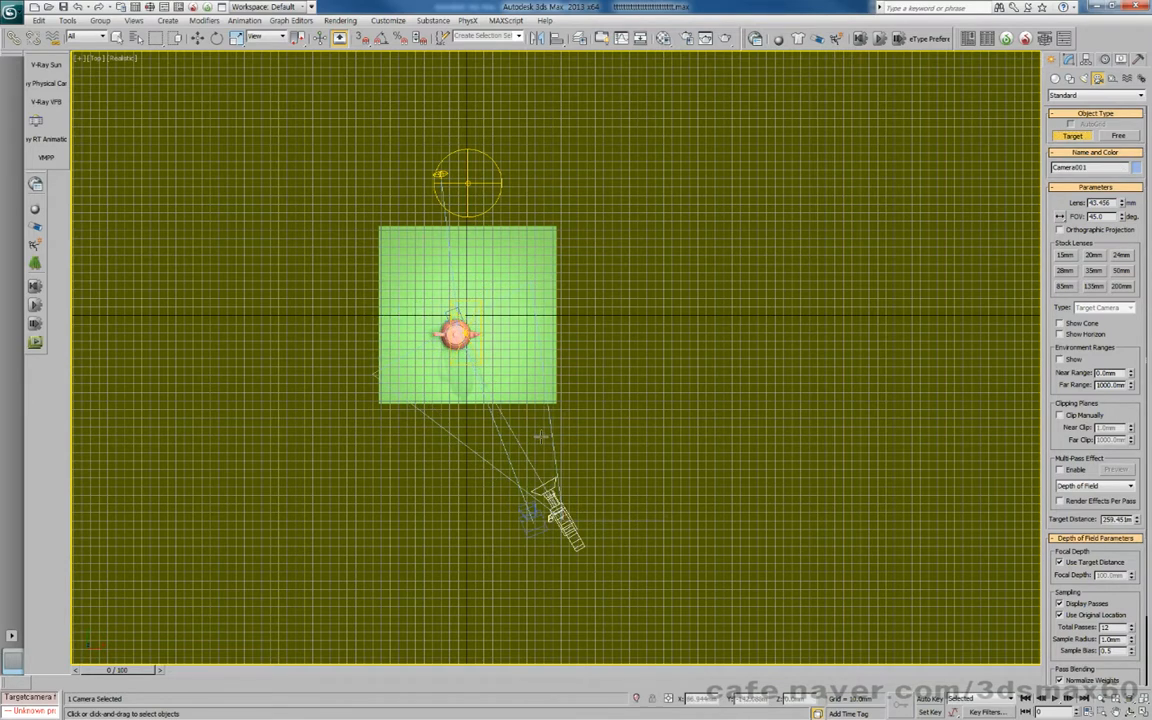
Step: Look through the new target camera and orbit it to view the teapot and ground plane from above
key(c)
middle_drag(564, 315, 548, 466)
key(ctrl+r)
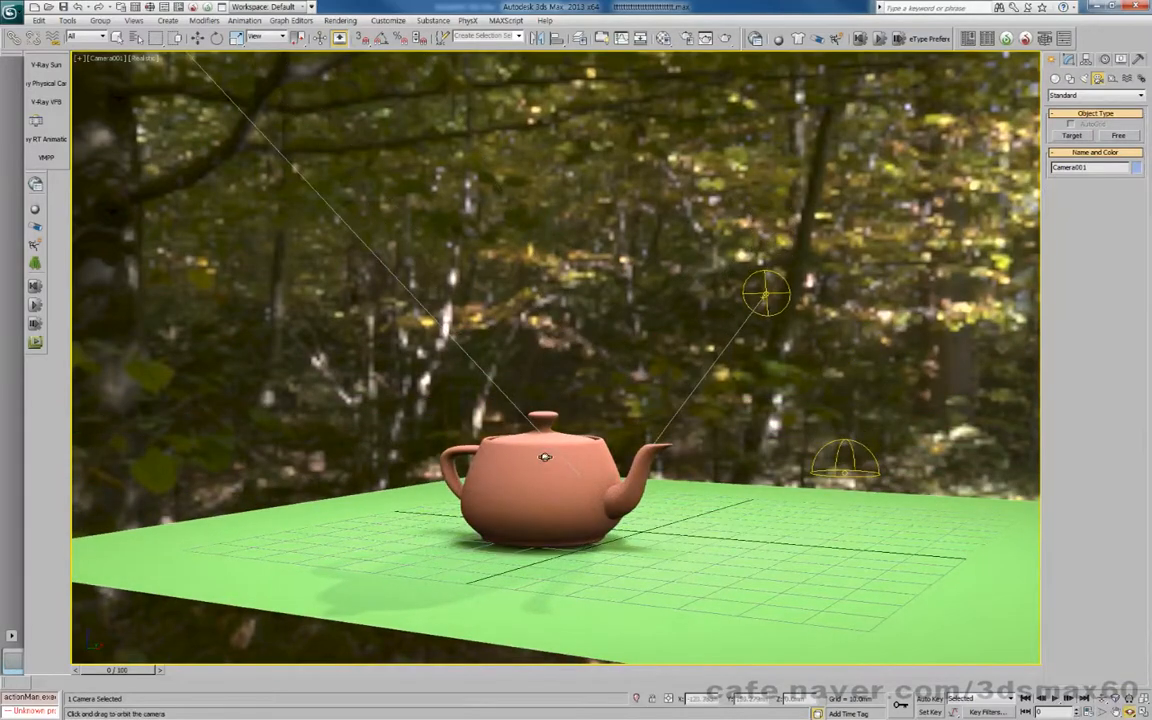
drag(545, 459, 533, 427)
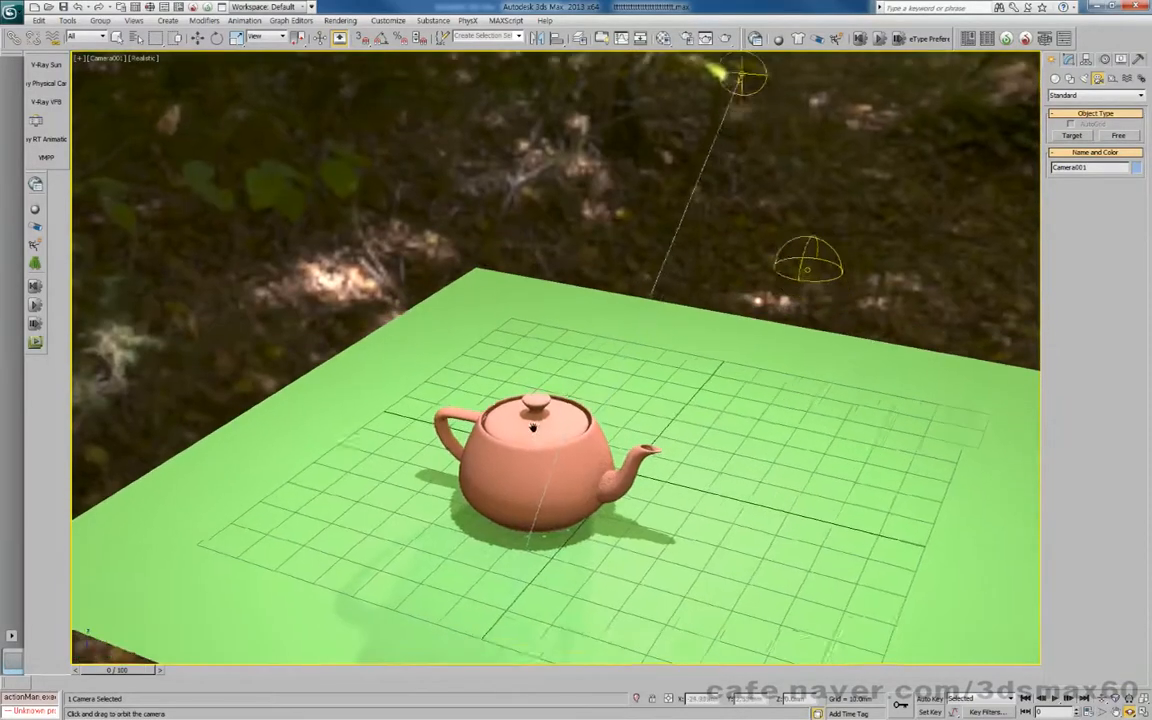
Step: Select the V-Ray Sun, show its parameters, and dolly the target camera in so the teapot fills the view
middle_drag(533, 427, 508, 358)
middle_drag(594, 230, 599, 288)
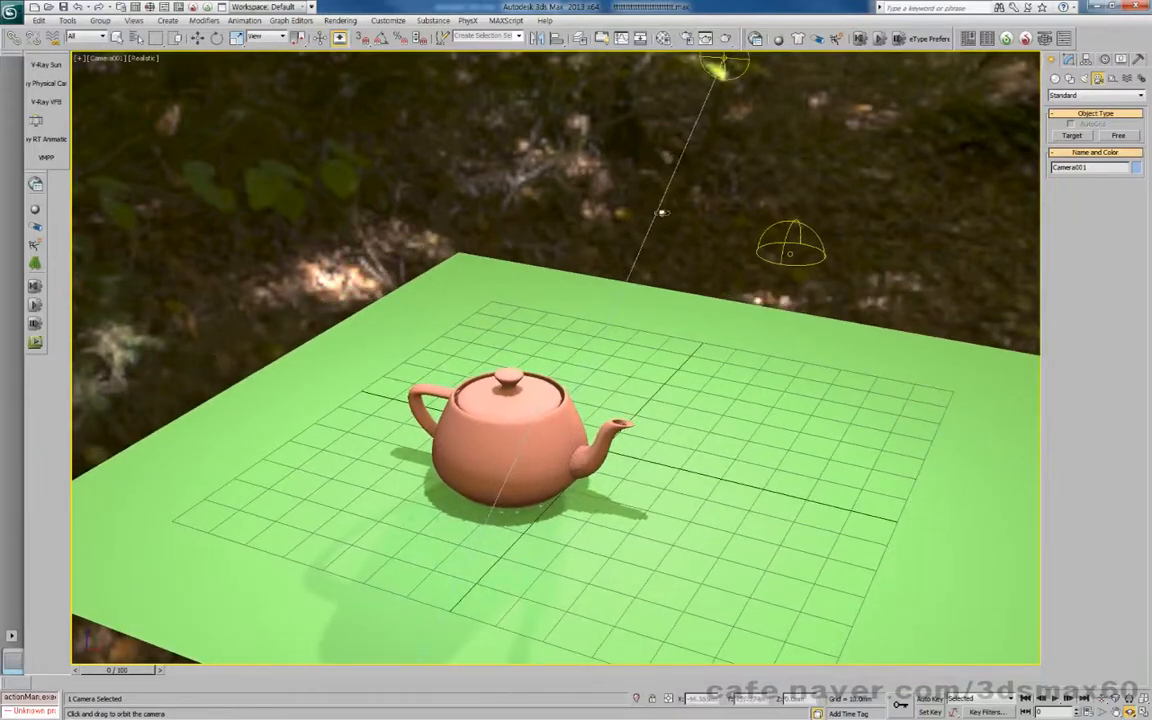
key(w)
click(726, 62)
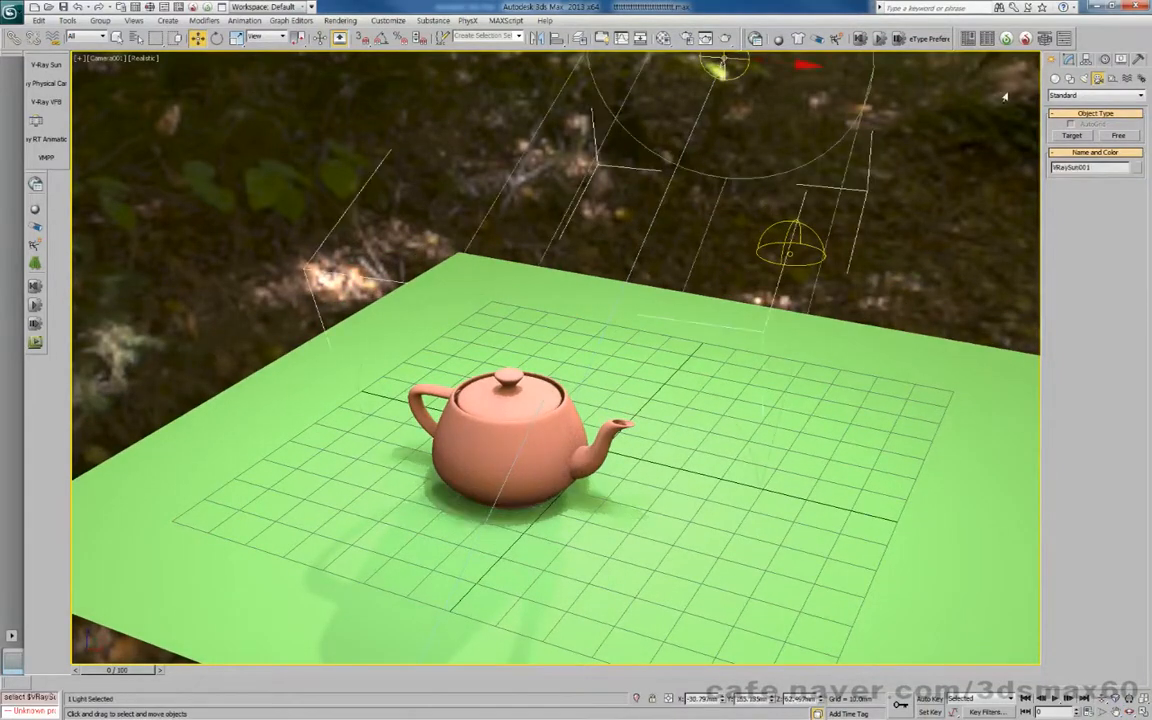
click(1068, 61)
middle_drag(622, 367, 622, 299)
key(alt+z)
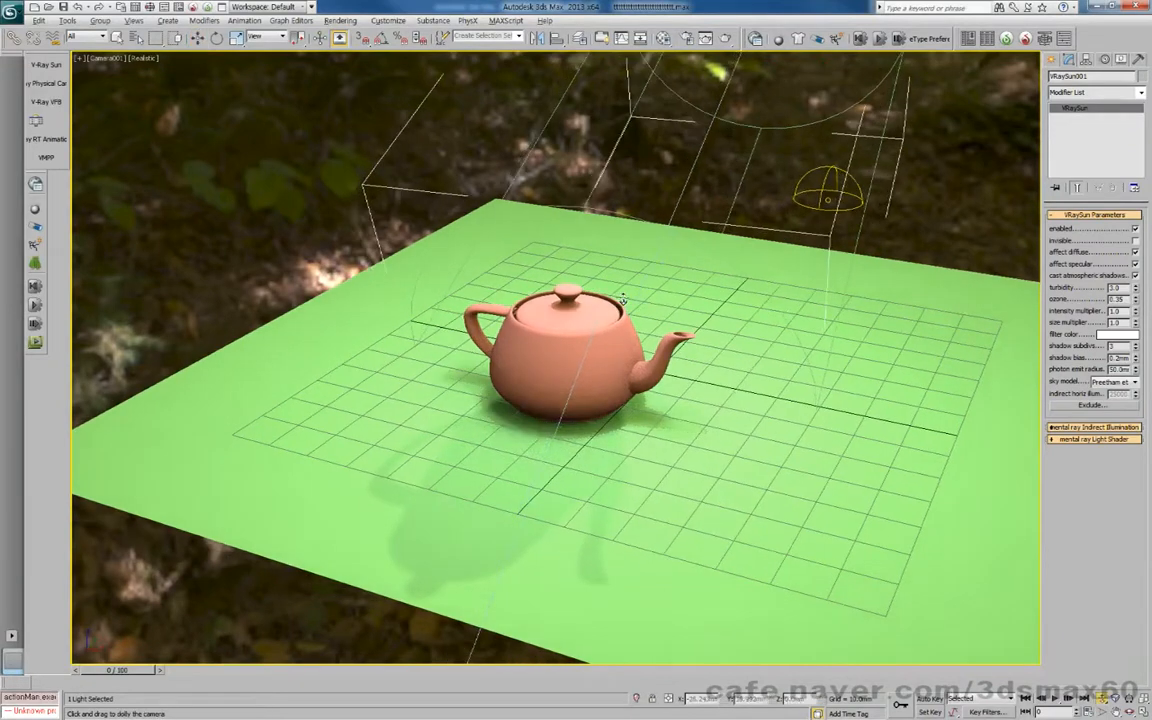
scroll(650, 301, up, 5)
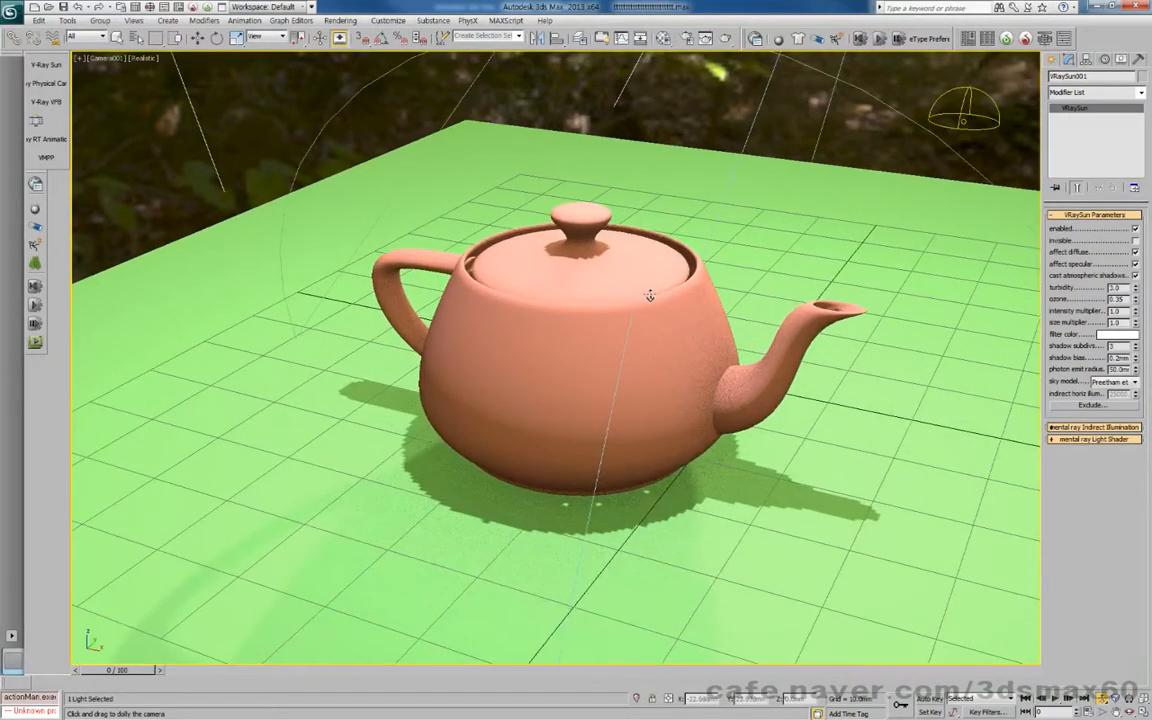
Step: Start a test render of the target camera view, stop it during the calculation and close the rendered frame
key(shift+q)
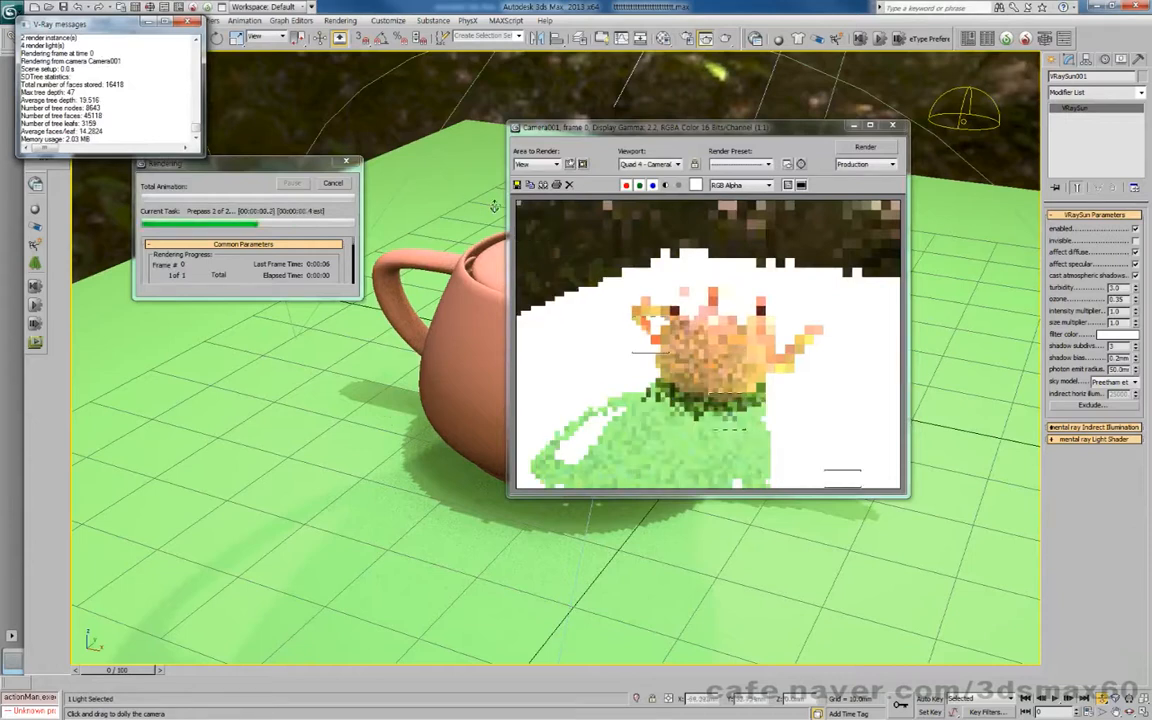
key(Escape)
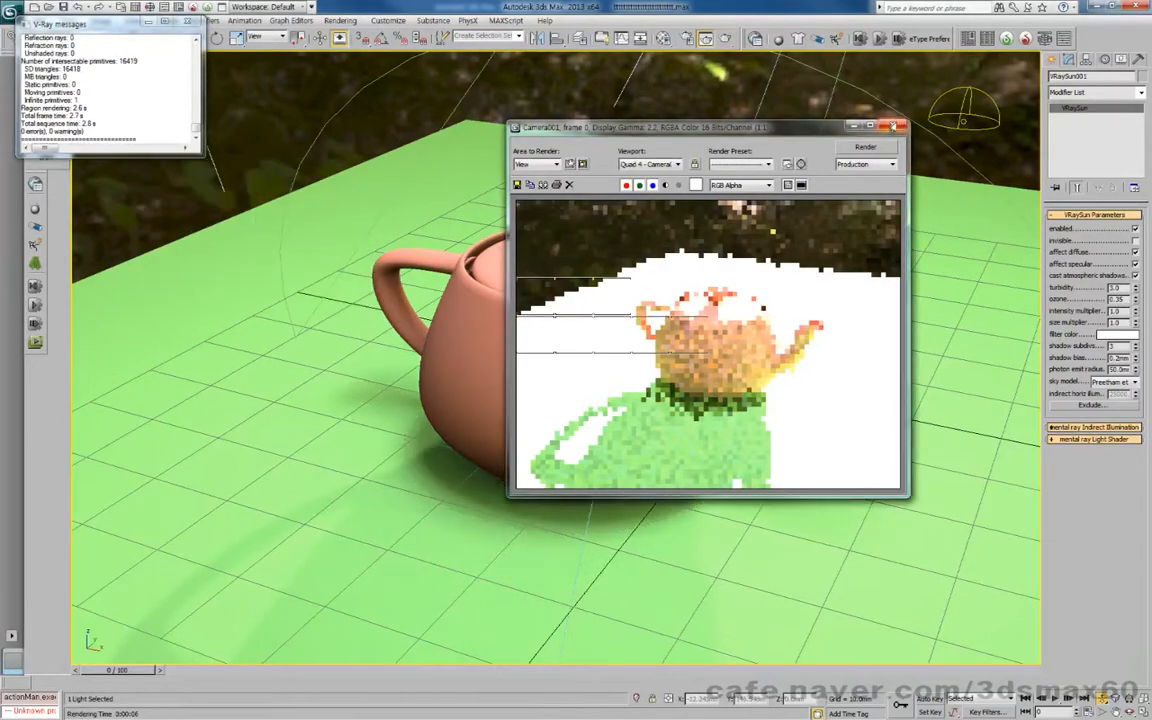
click(892, 125)
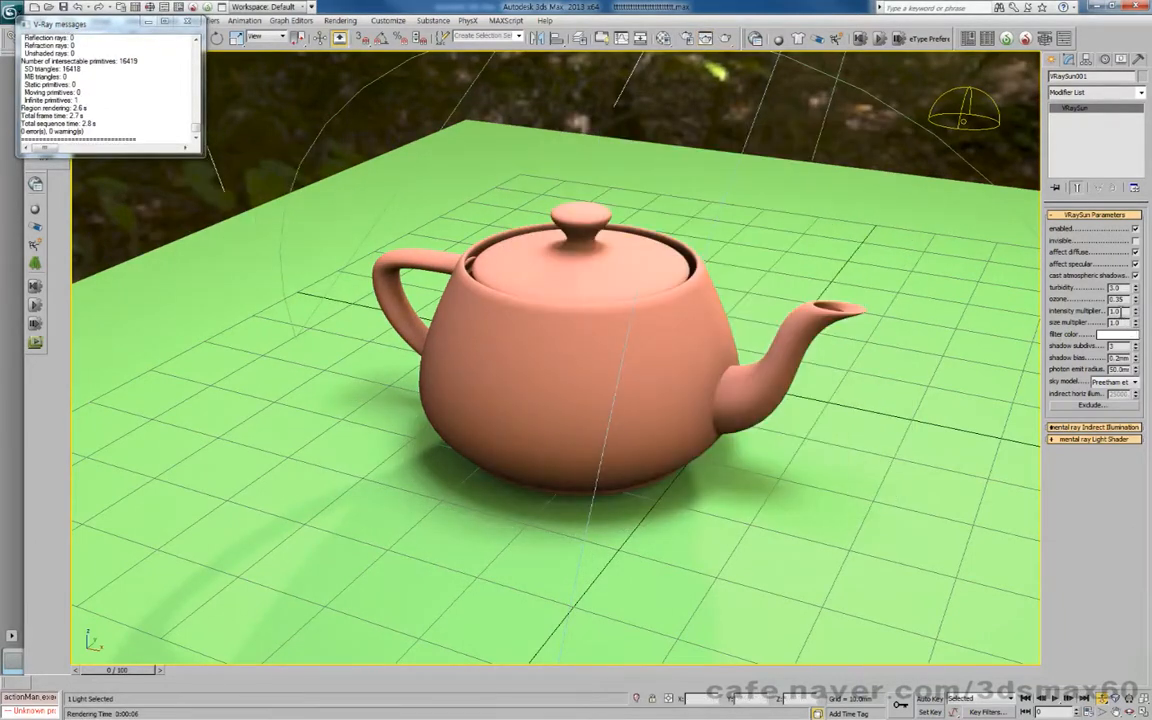
Step: Set the V-Ray Sun's intensity multiplier to 0.06, test-render the target camera view and close the rendered frame
text(0.06)
key(Return)
right_click(661, 371)
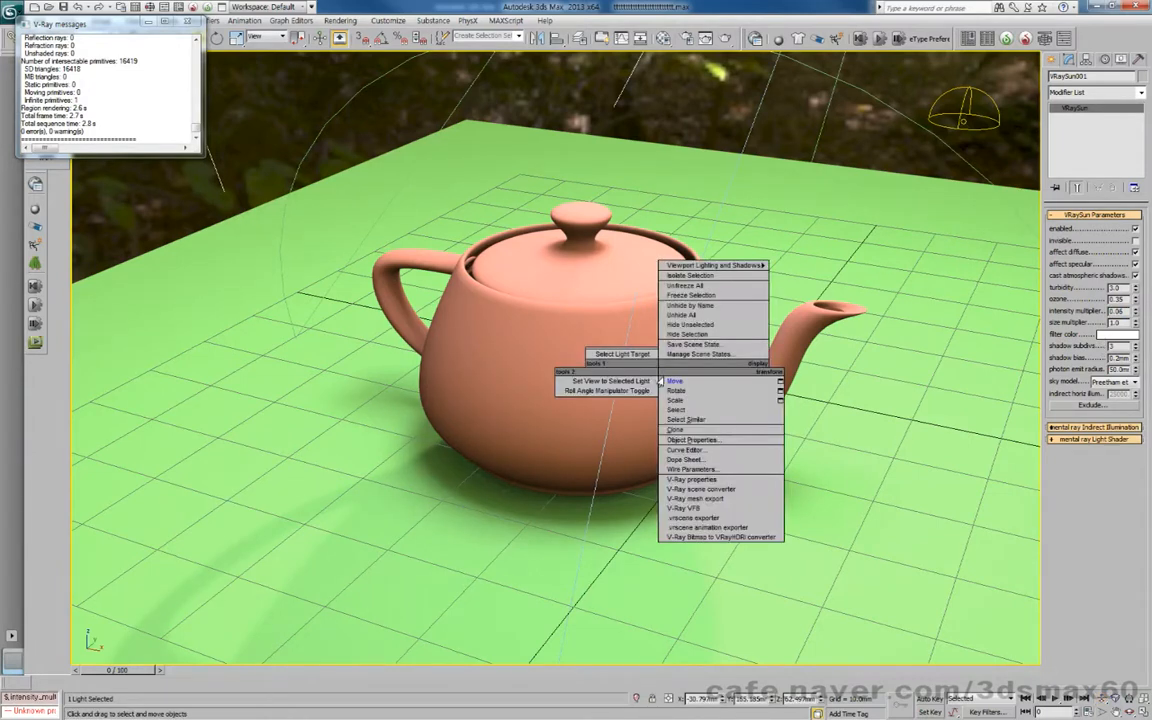
click(664, 384)
key(shift+q)
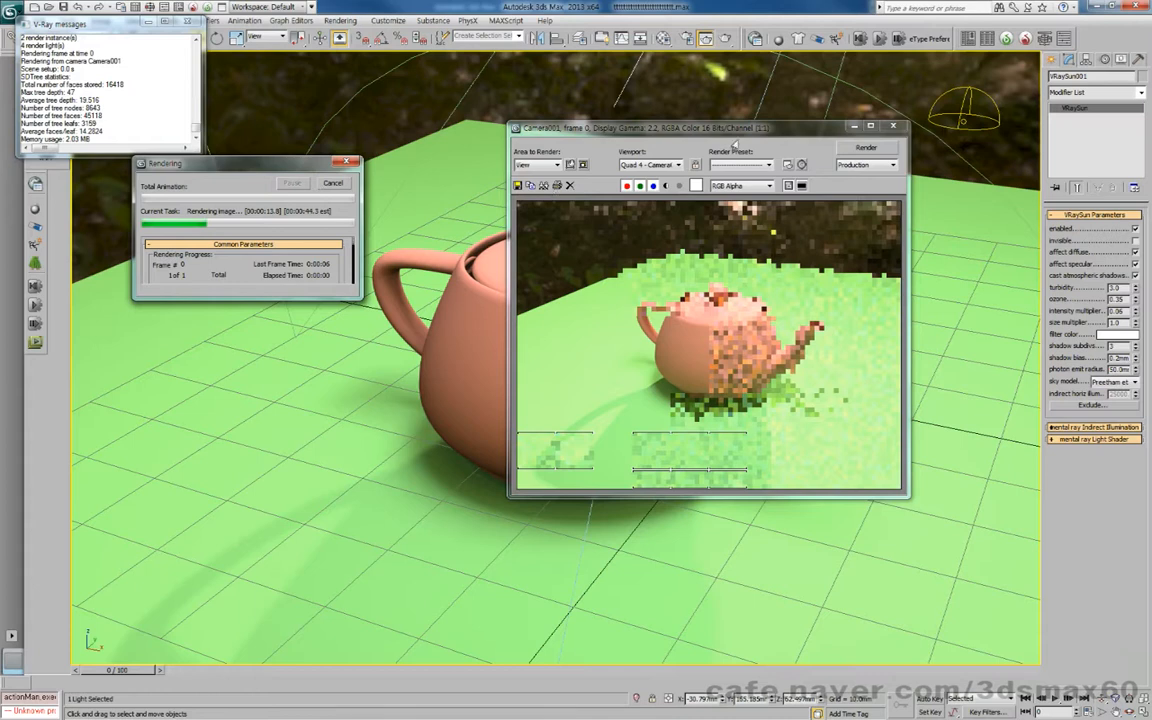
click(893, 128)
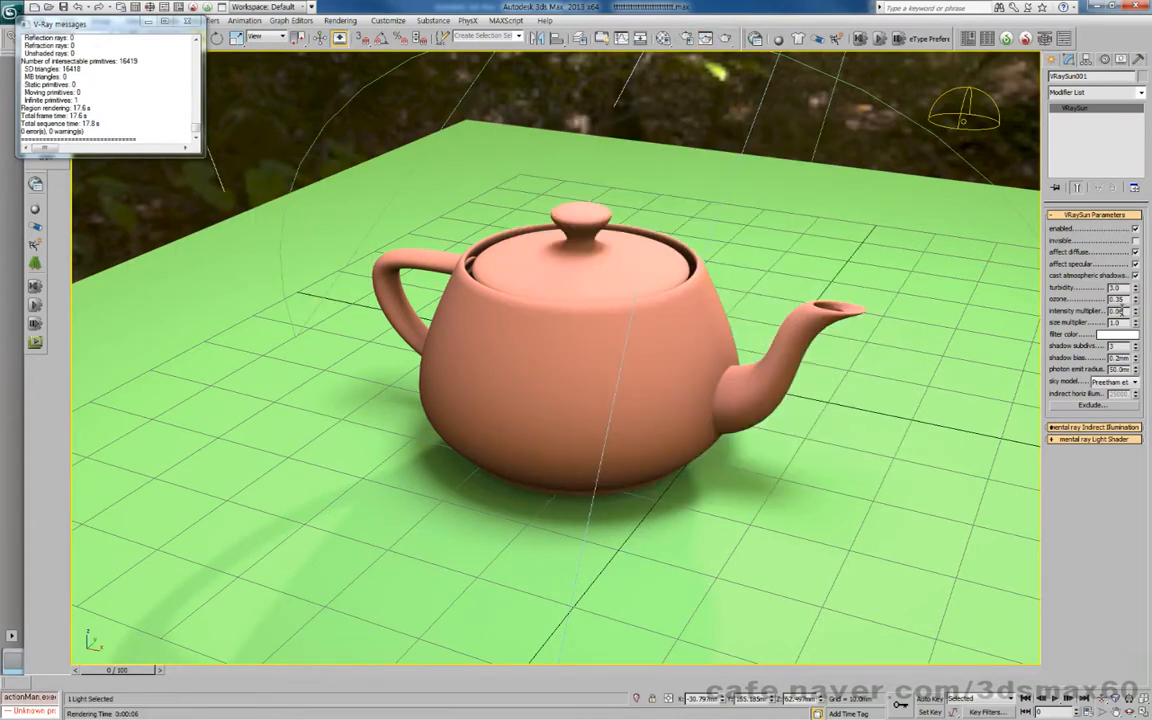
Step: Set the V-Ray Sun's intensity multiplier back to 1.0 and assign VRay Exposure Control in the environment settings
right_click(657, 276)
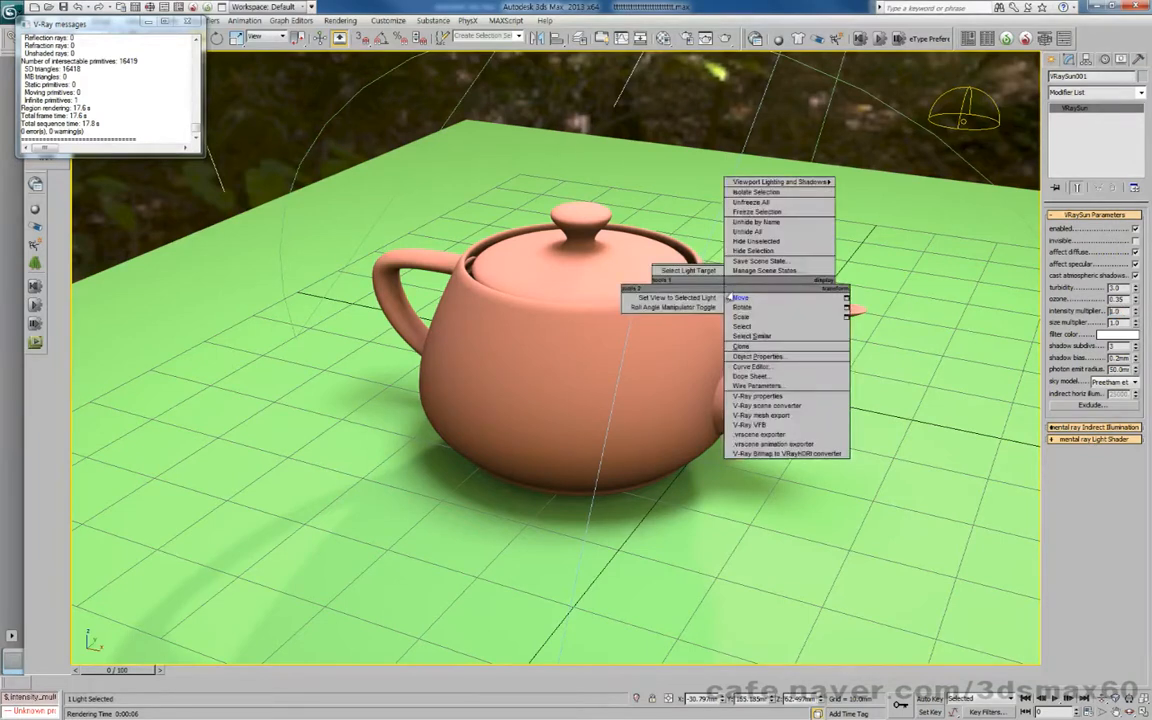
click(735, 298)
key(8)
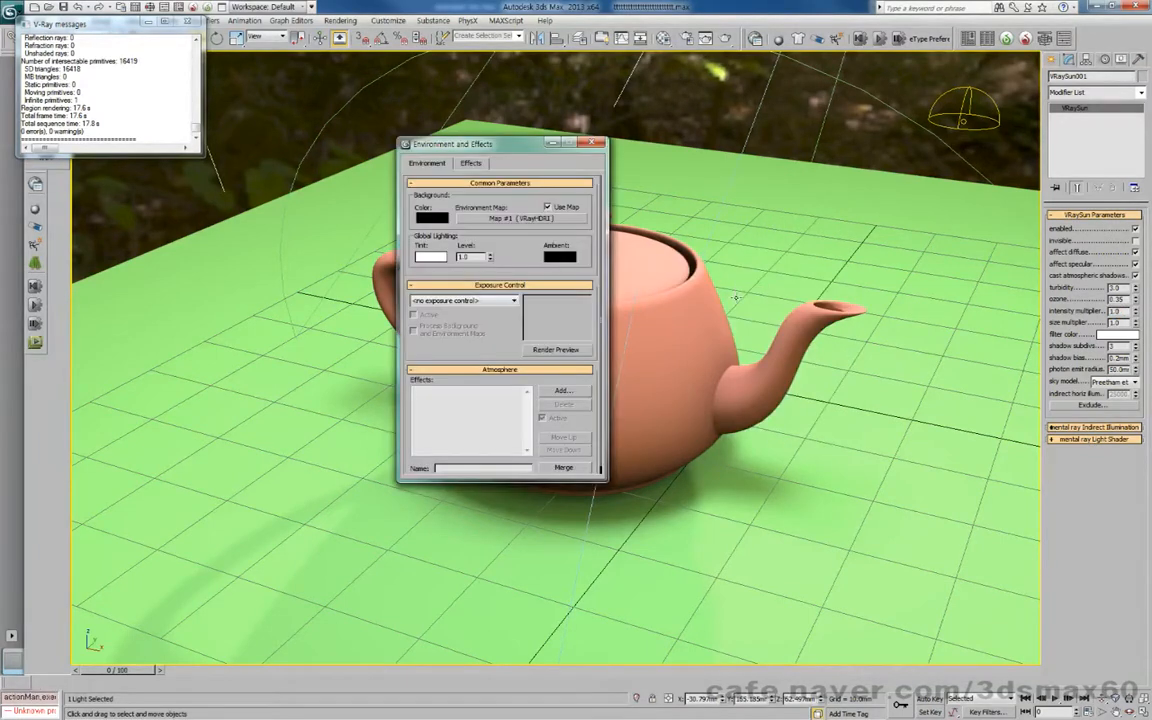
click(449, 302)
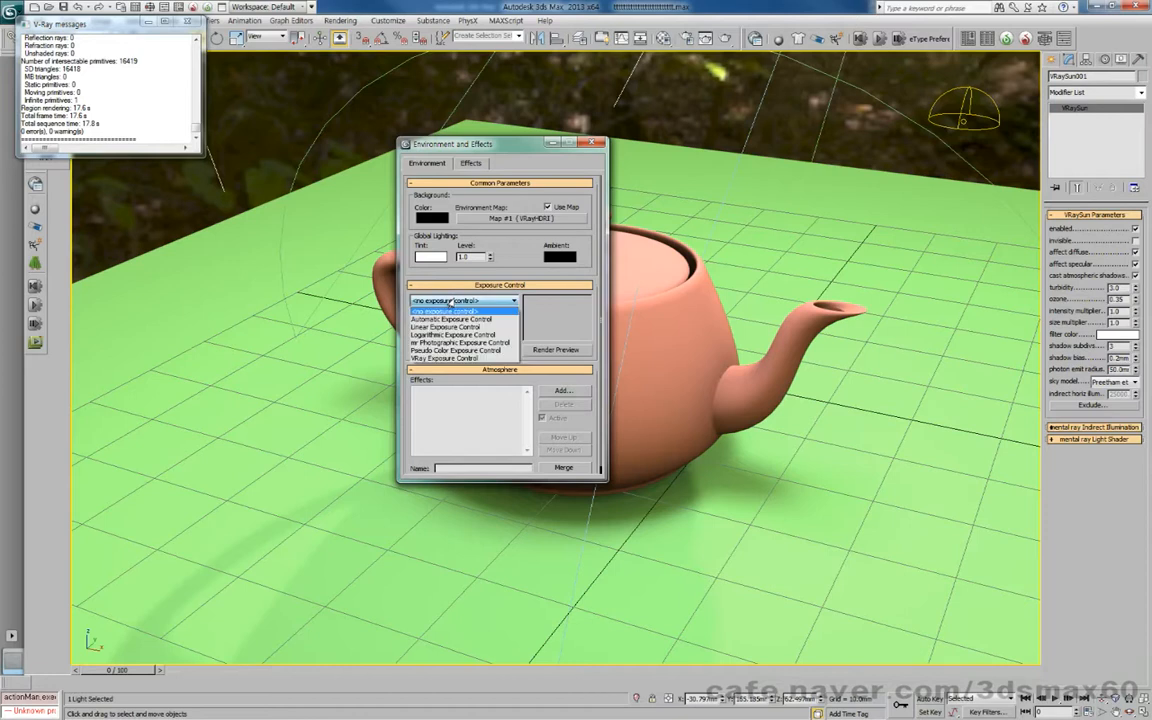
click(438, 359)
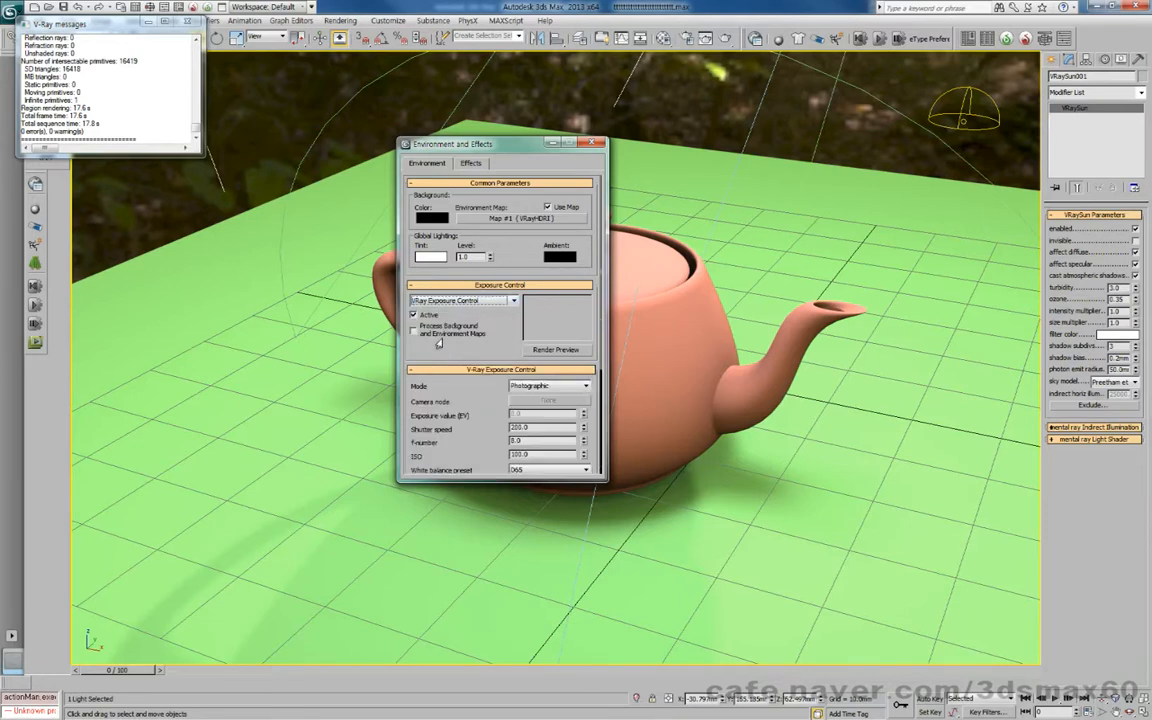
Step: Try the V-Ray exposure modes From VRay camera, Photographic and From EV parameter, checking which exposure settings each one uses
click(517, 389)
click(516, 388)
click(517, 389)
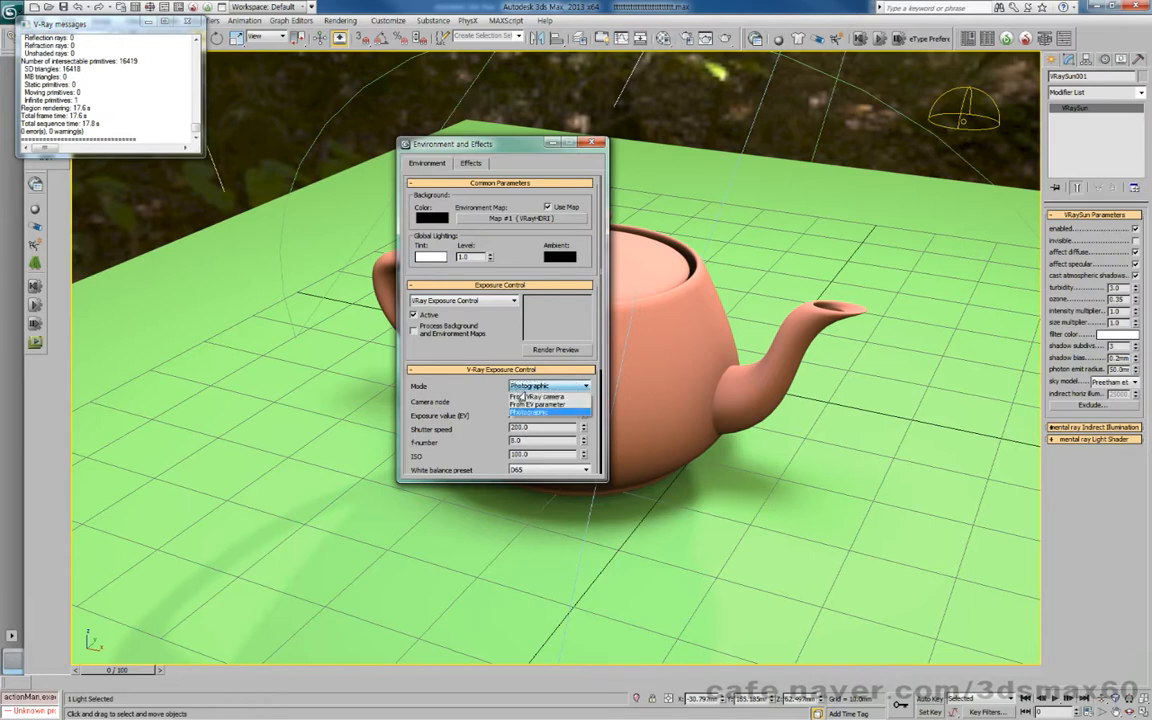
click(527, 398)
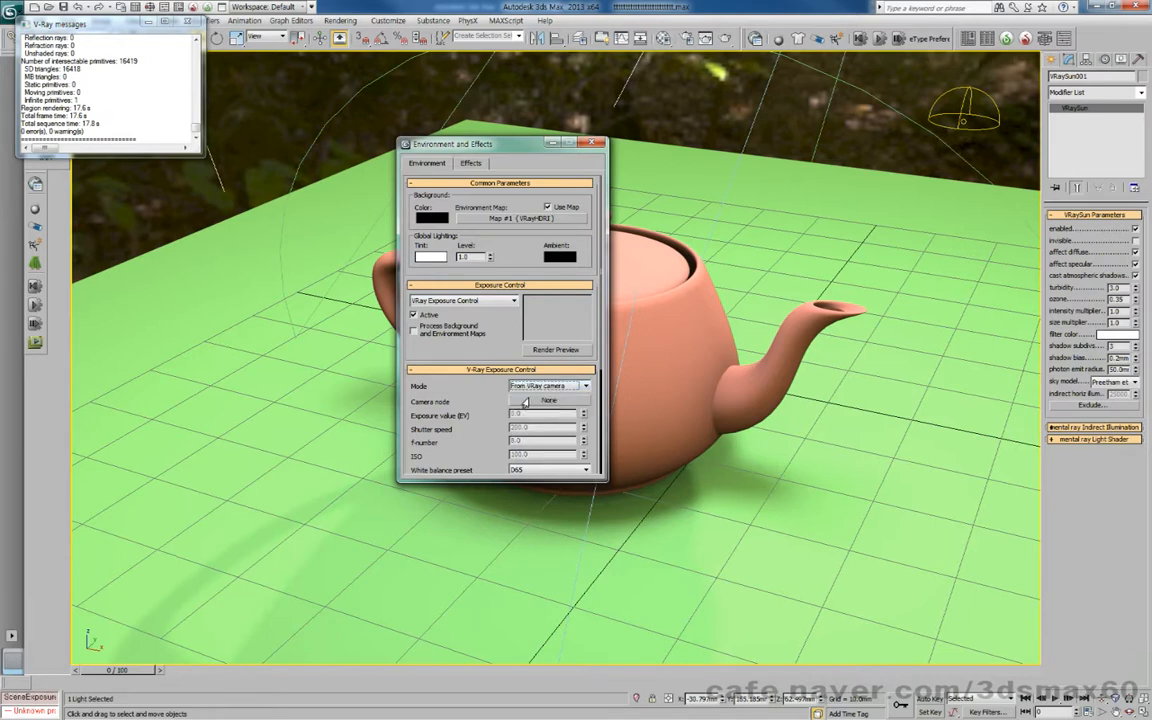
scroll(433, 284, down, 3)
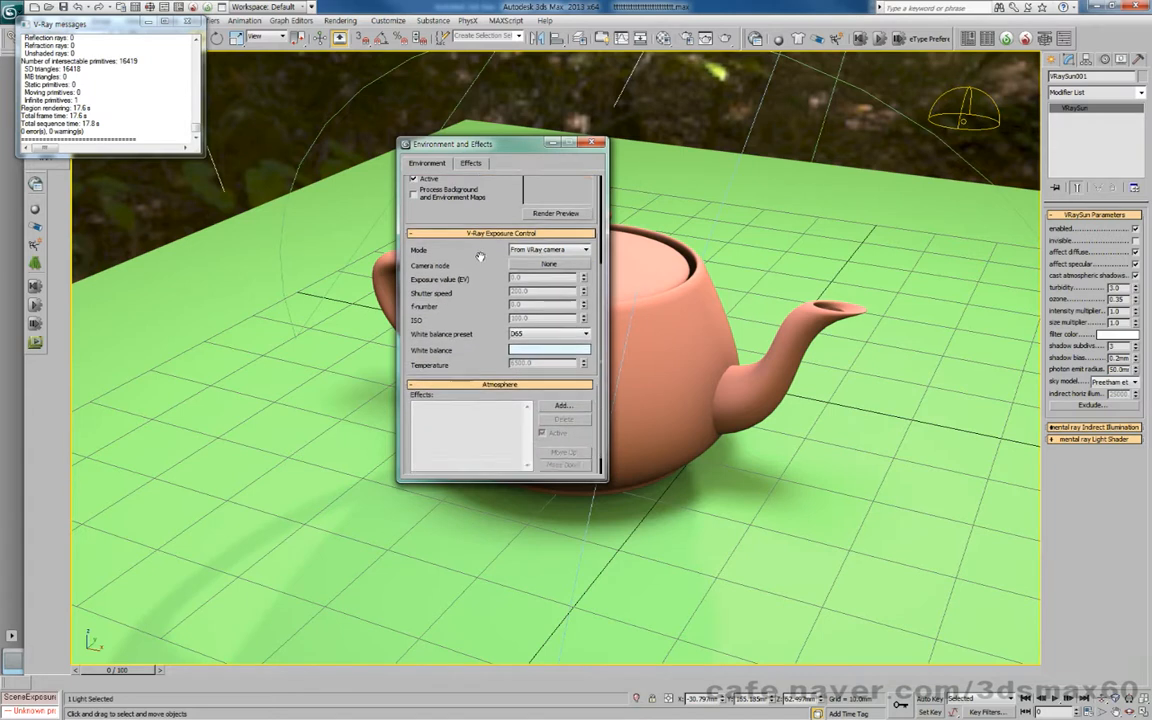
click(534, 250)
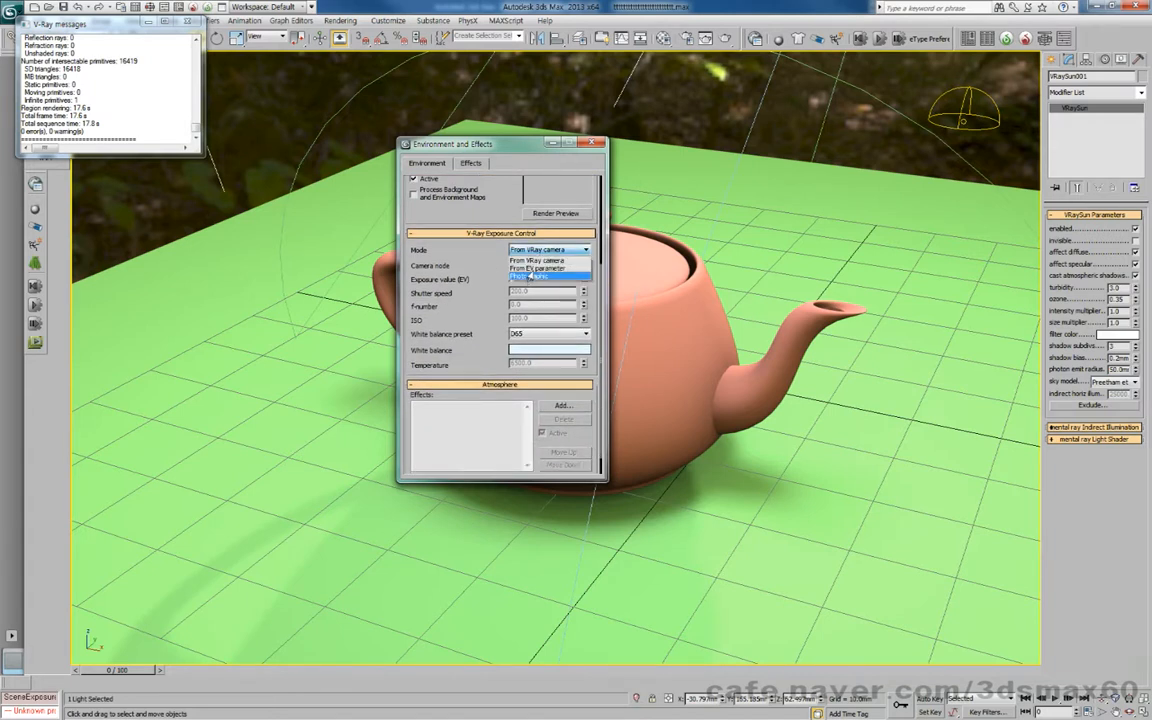
click(528, 276)
click(527, 250)
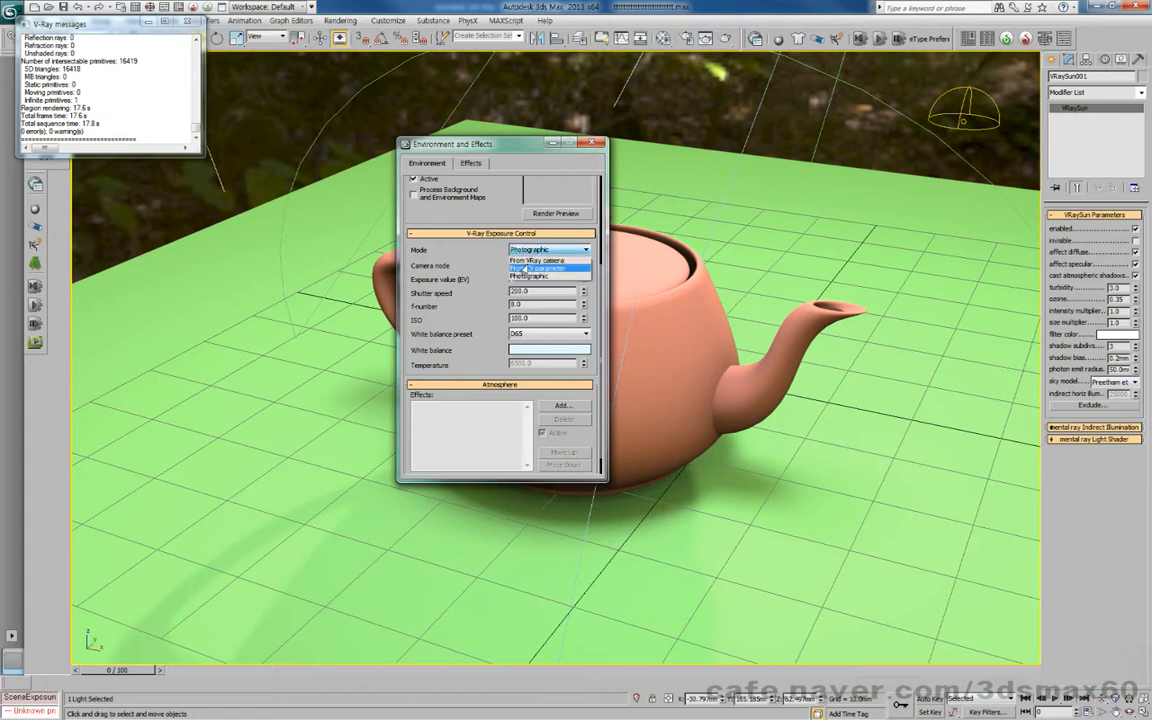
click(526, 268)
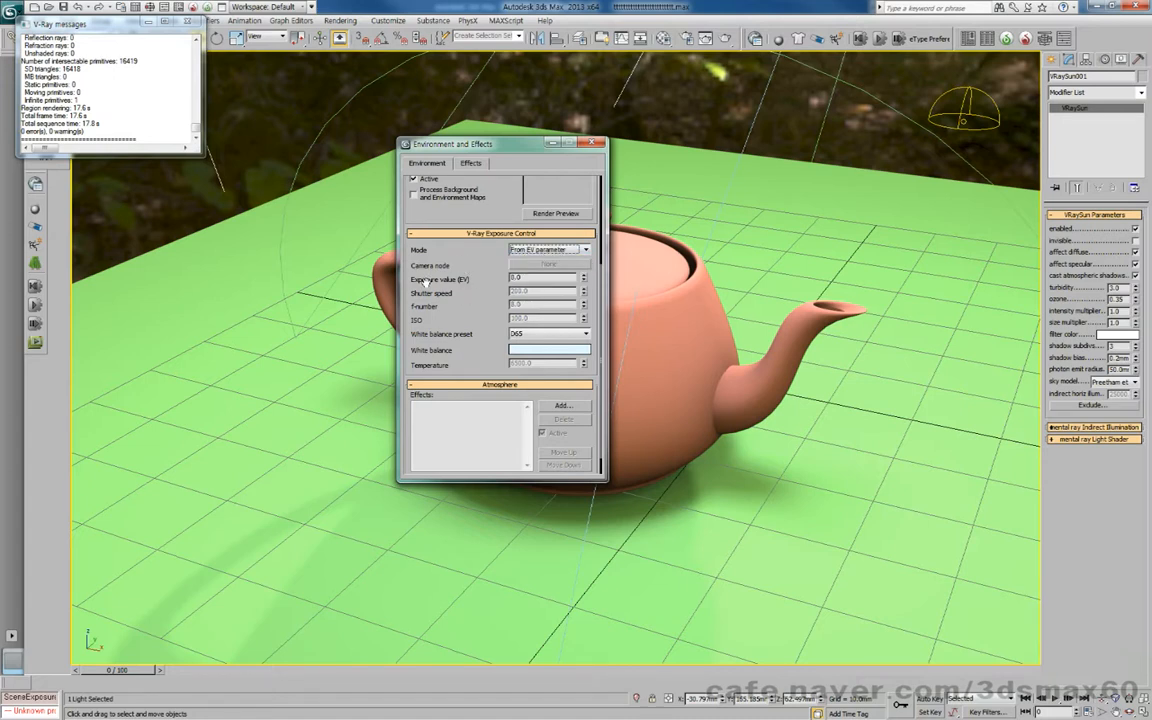
click(514, 252)
click(514, 276)
Step: Set the V-Ray exposure mode to From VRay camera and assign VRayPhysicalCamera001 as the camera node
click(530, 252)
click(532, 259)
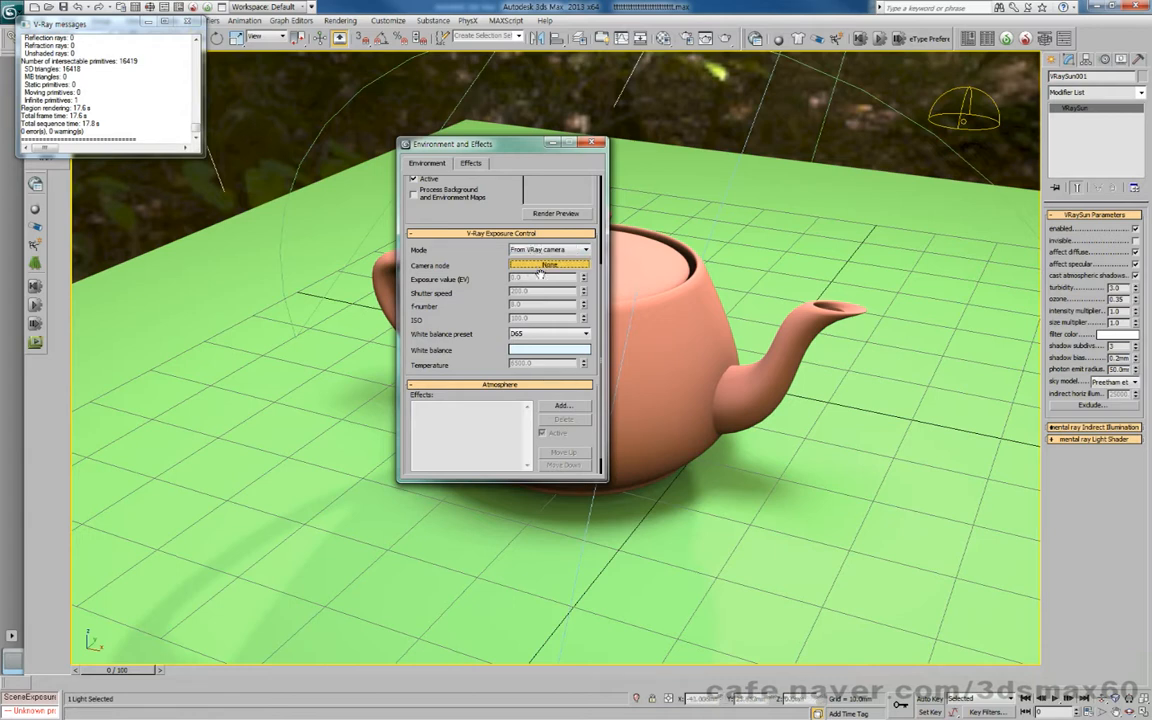
click(545, 264)
double_click(436, 254)
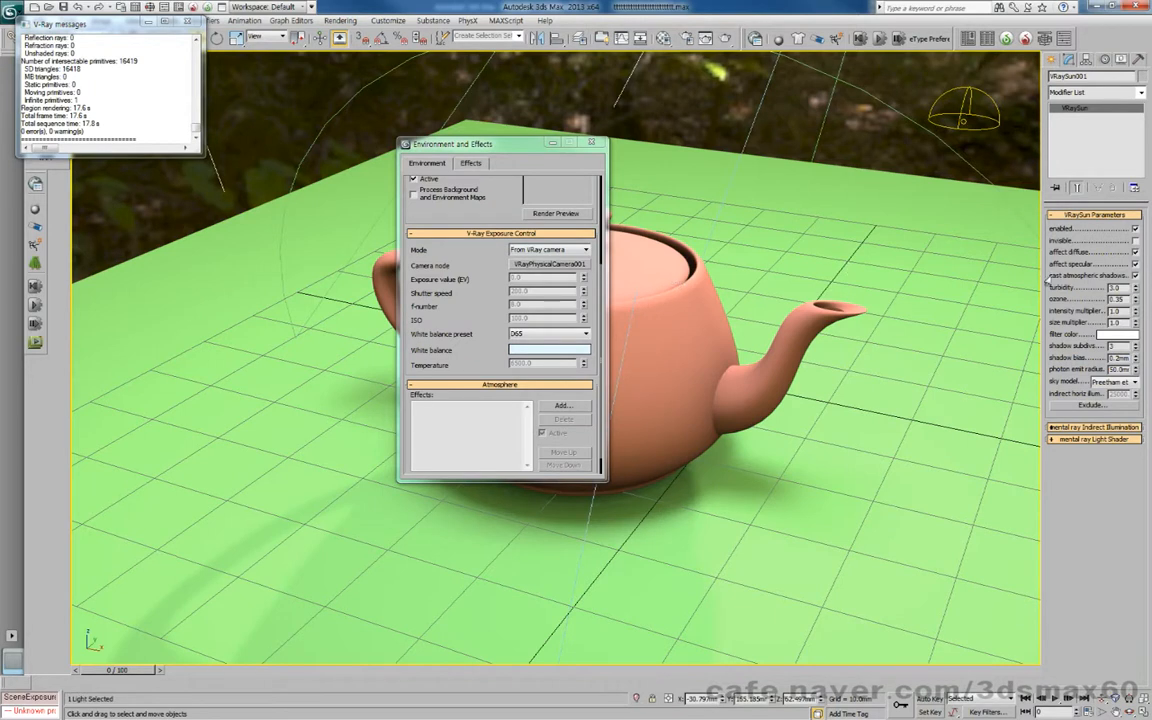
Step: Test-render the target camera view with the exposure control, and close the rendered frame and the environment settings
right_click(708, 240)
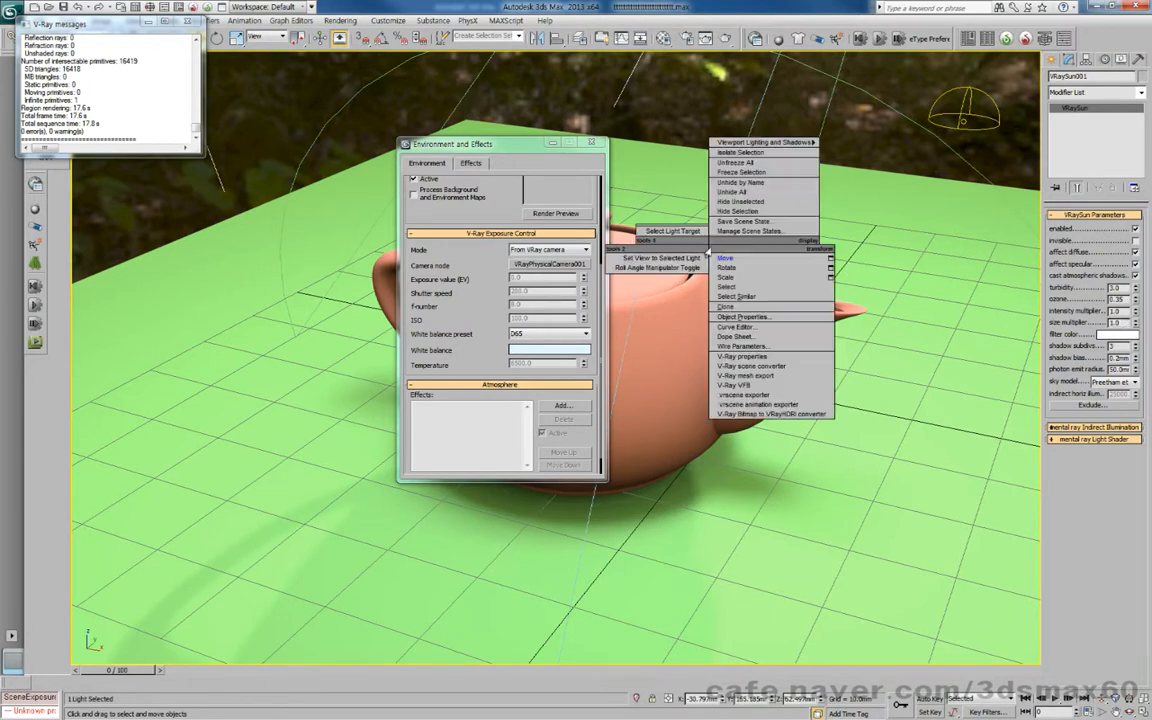
click(713, 262)
key(shift+q)
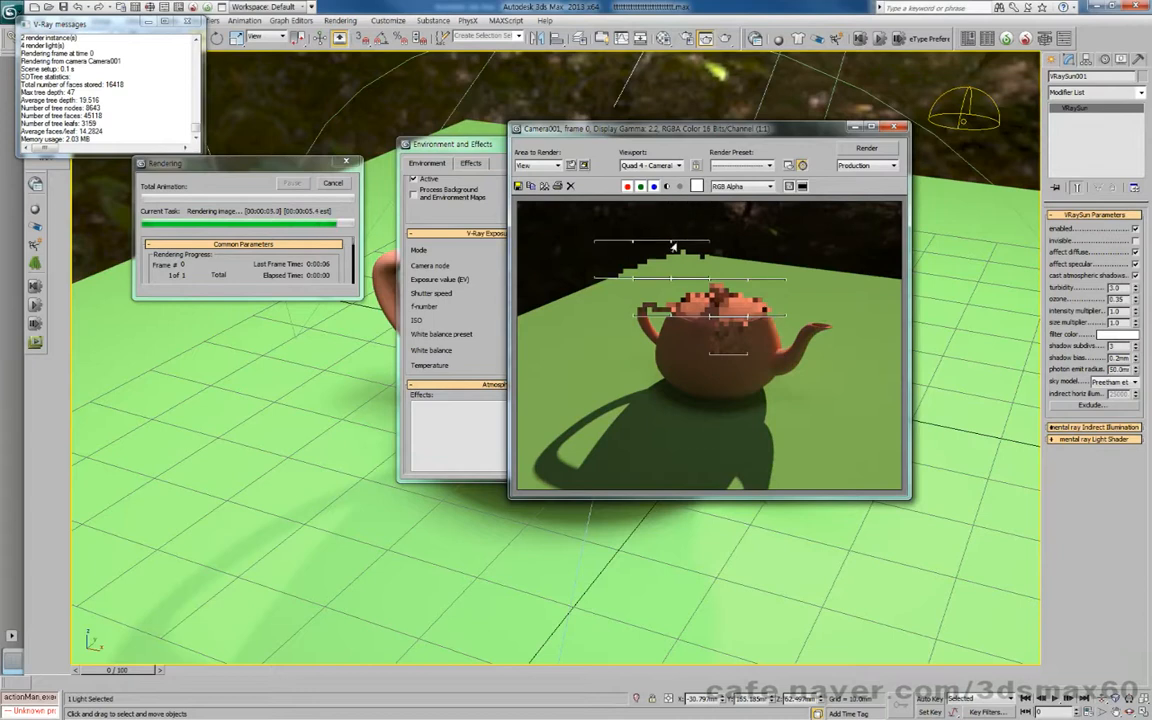
click(892, 128)
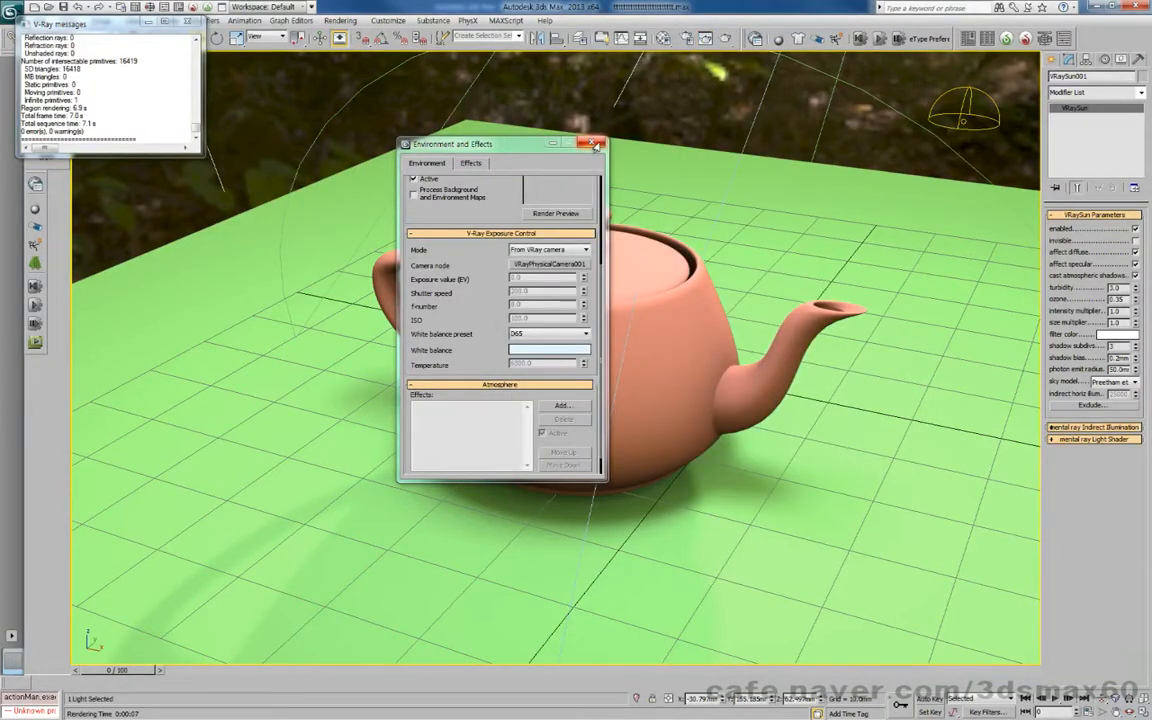
click(595, 145)
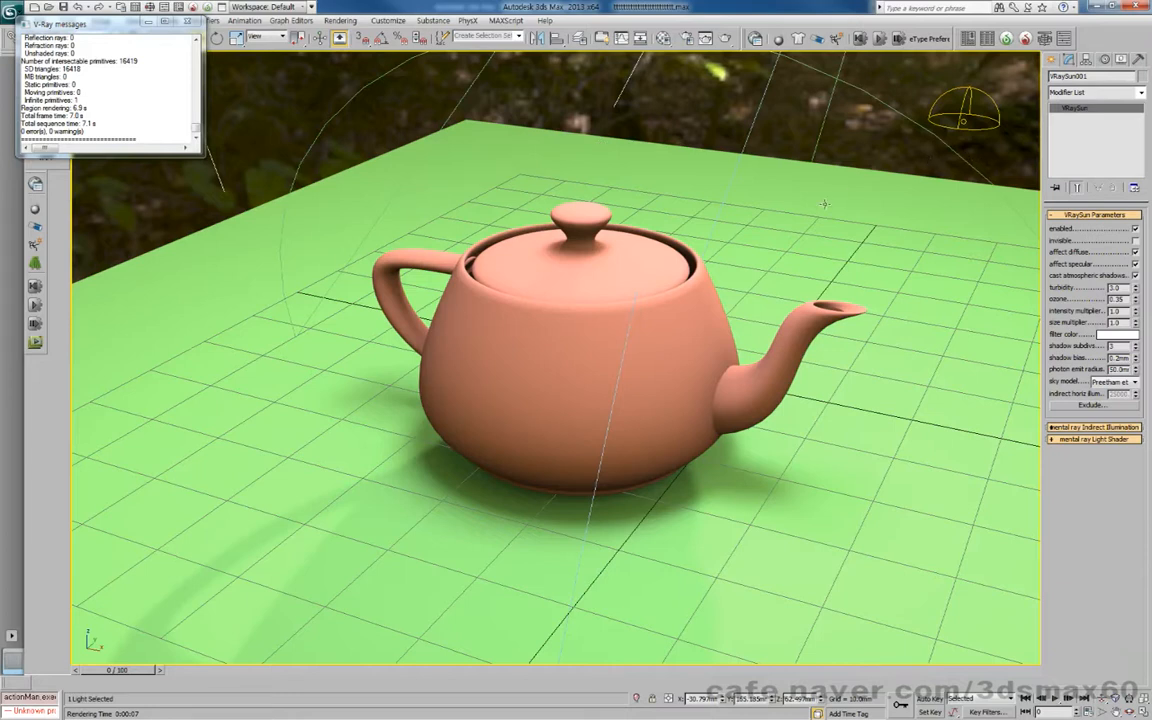
Step: Select the V-Ray dome light, set its multiplier to 20, start a test render of the target camera view and cancel it
alt+middle_drag(797, 209, 789, 259)
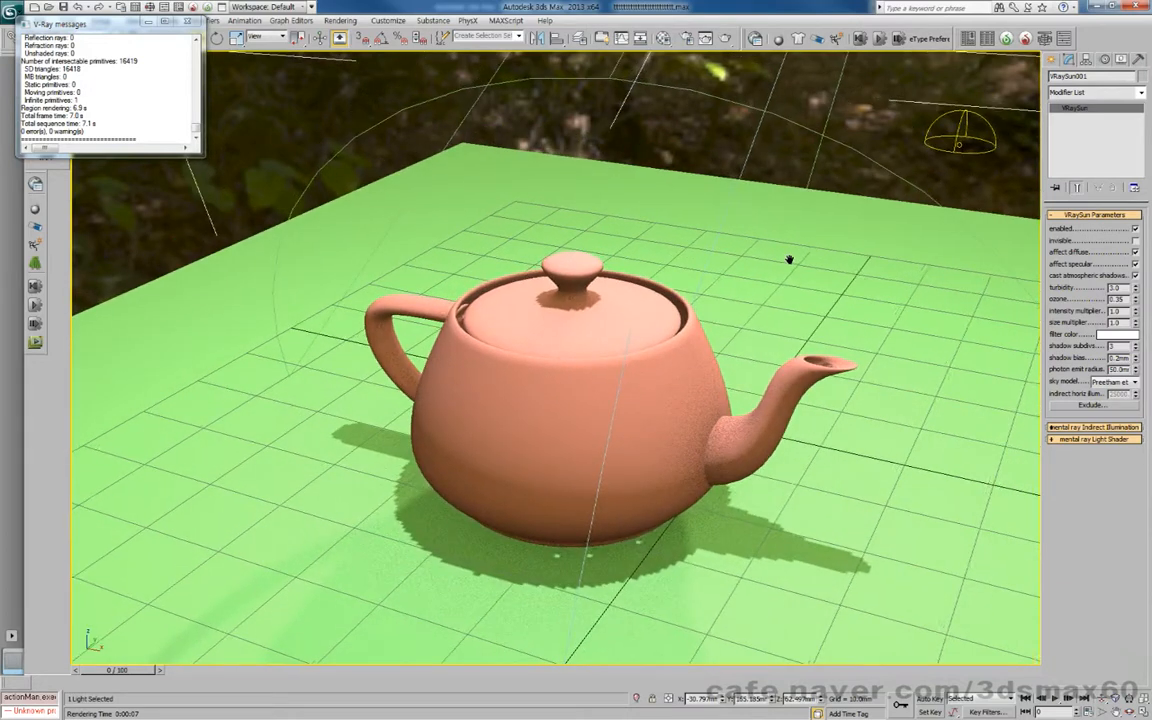
click(956, 145)
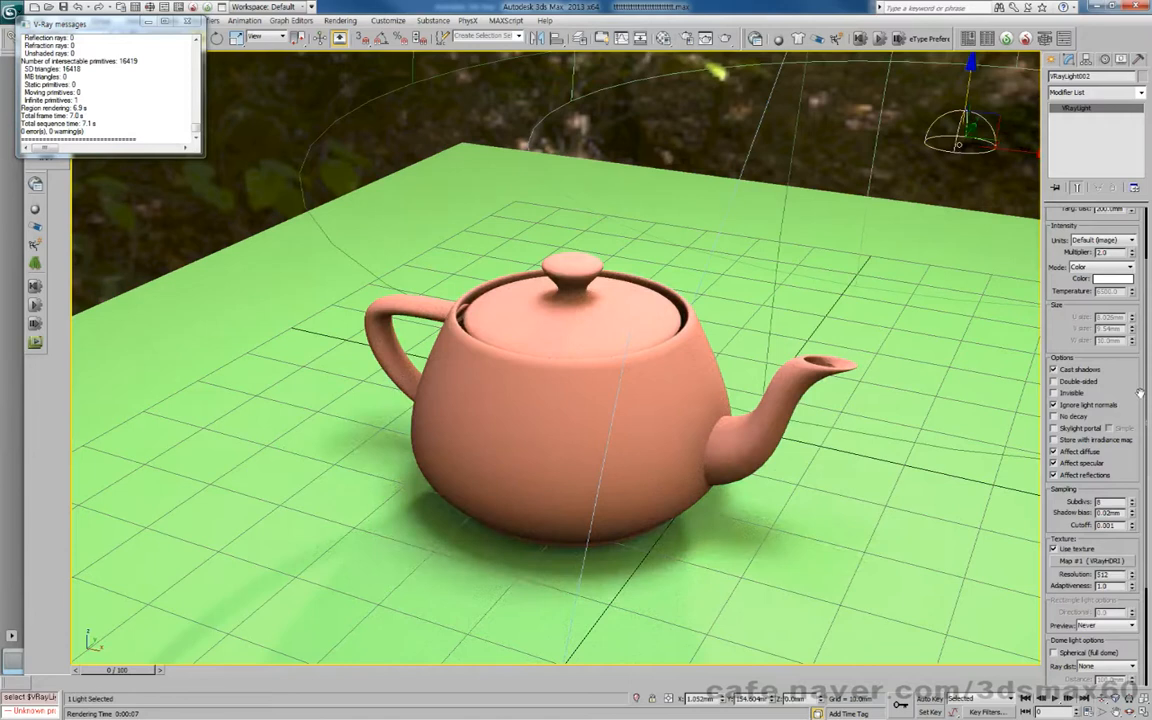
double_click(1104, 252)
double_click(1104, 252)
text(20)
key(Return)
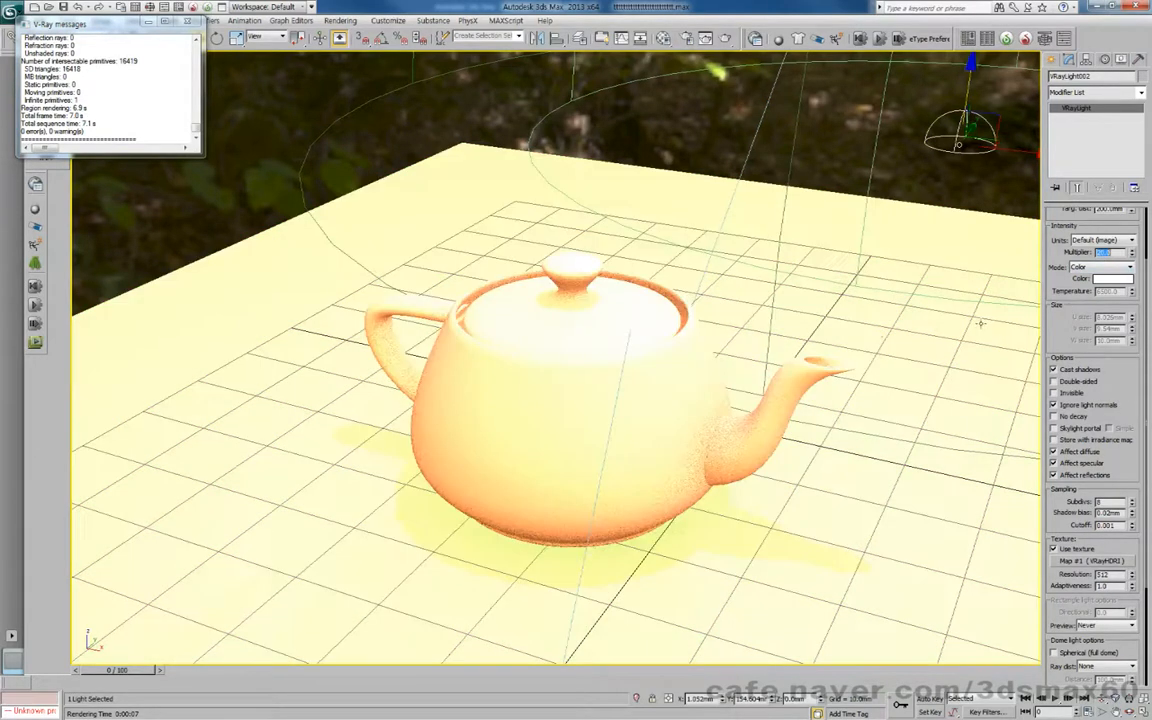
right_click(875, 340)
click(790, 318)
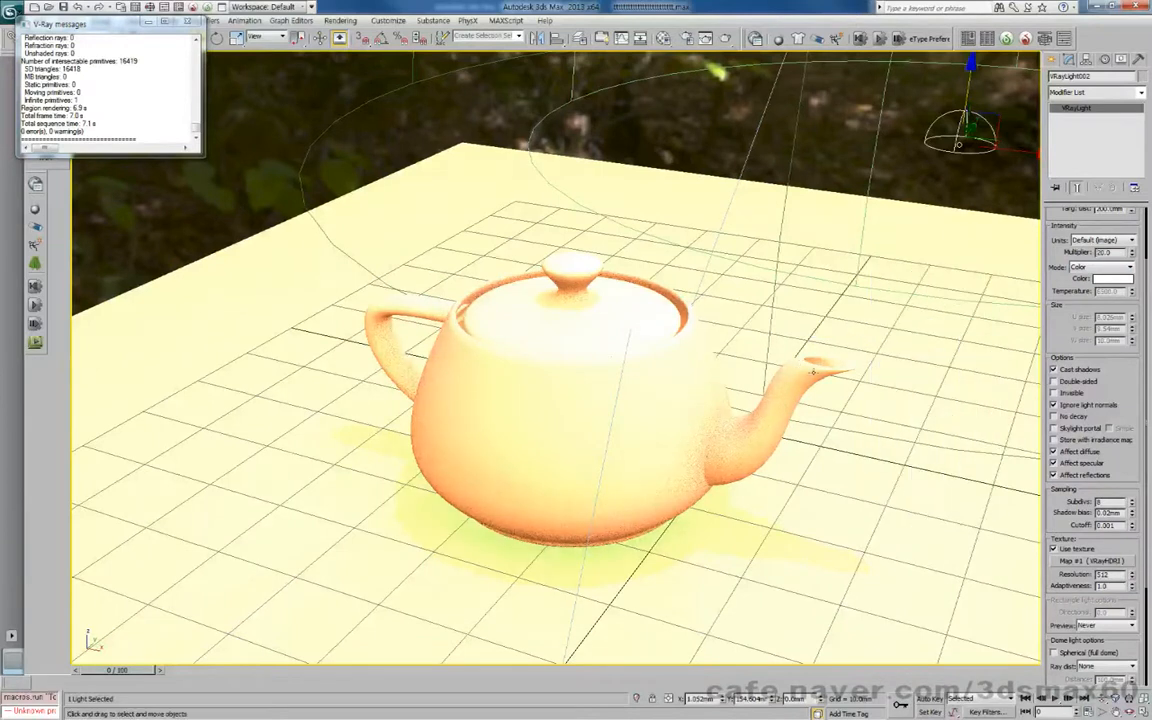
key(shift+q)
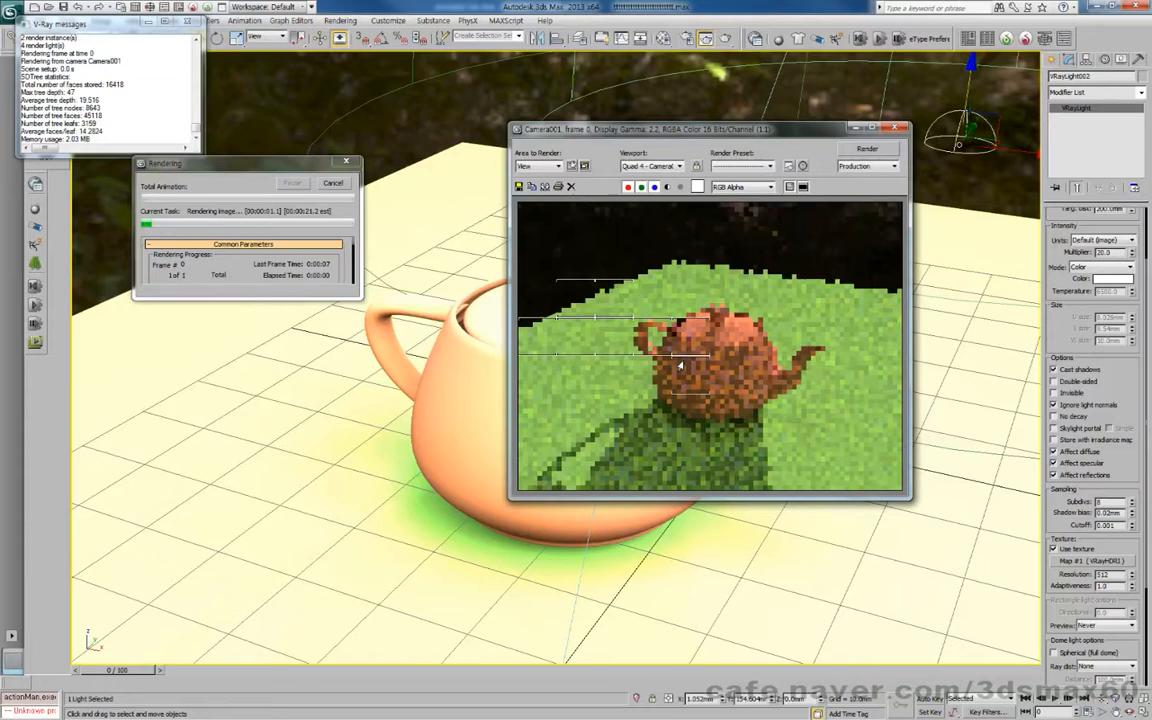
click(337, 188)
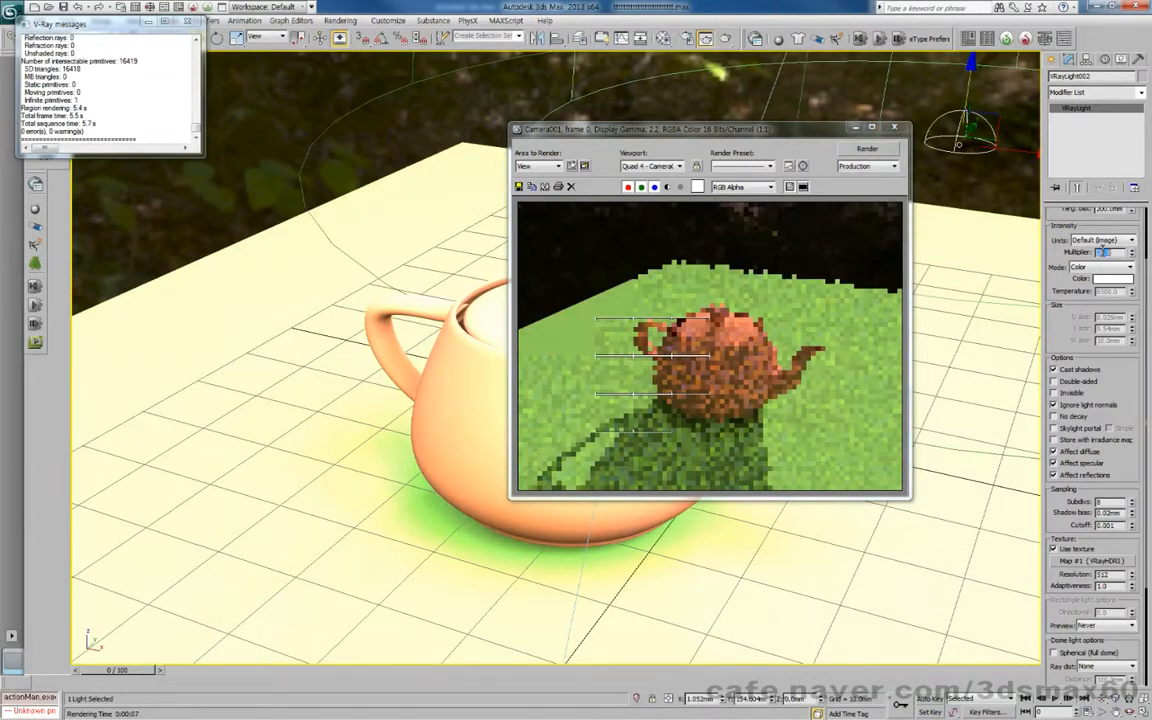
Step: Set the dome light's multiplier to 40, render the target camera view completely and close the V-Ray messages window
text(40)
key(Return)
click(862, 152)
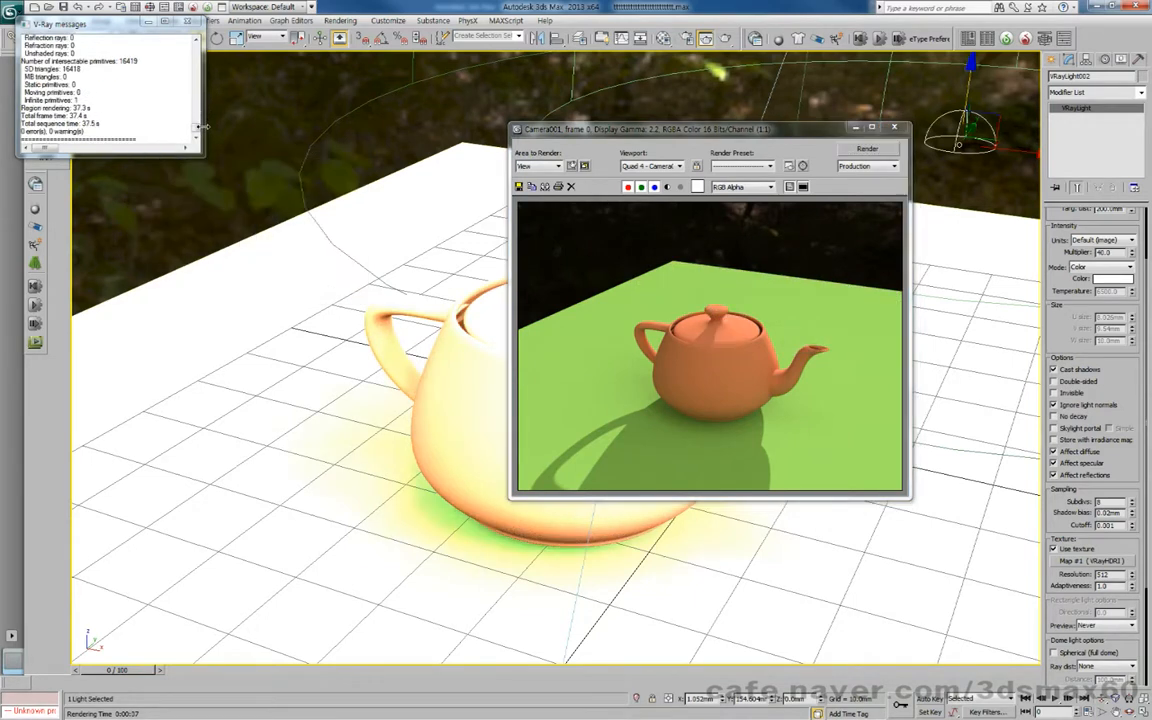
click(183, 22)
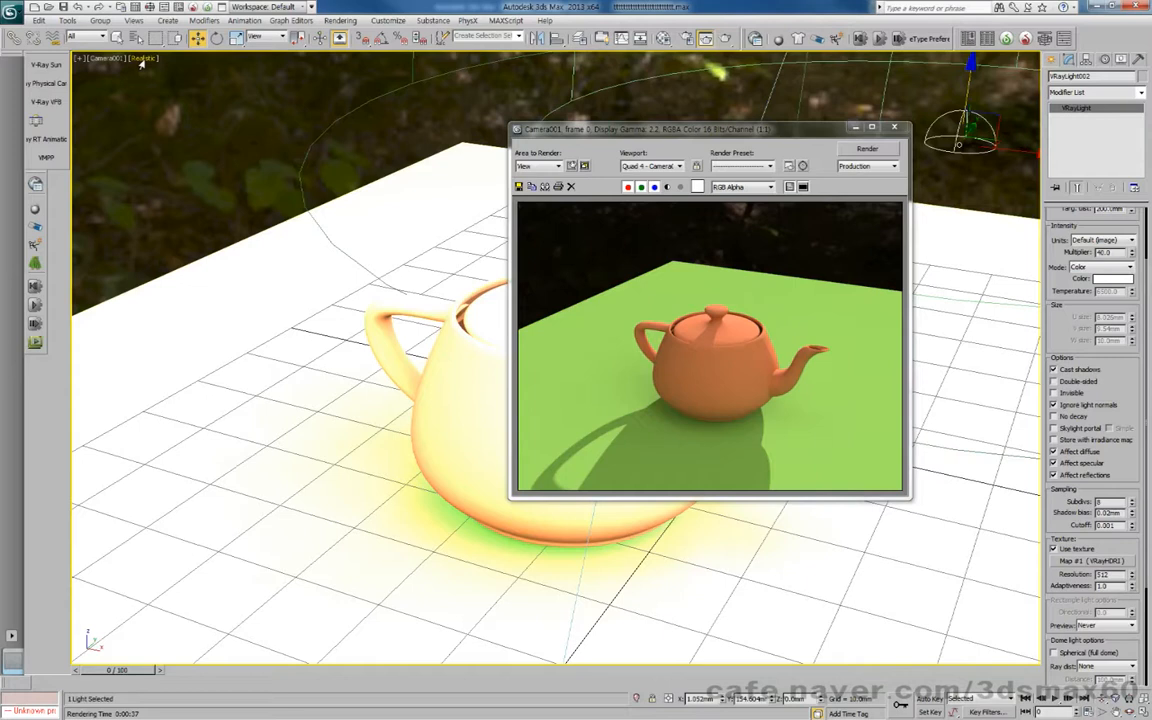
Step: Deselect the dome light and close the rendered frame, leaving the viewport shading mode on Realistic
click(142, 59)
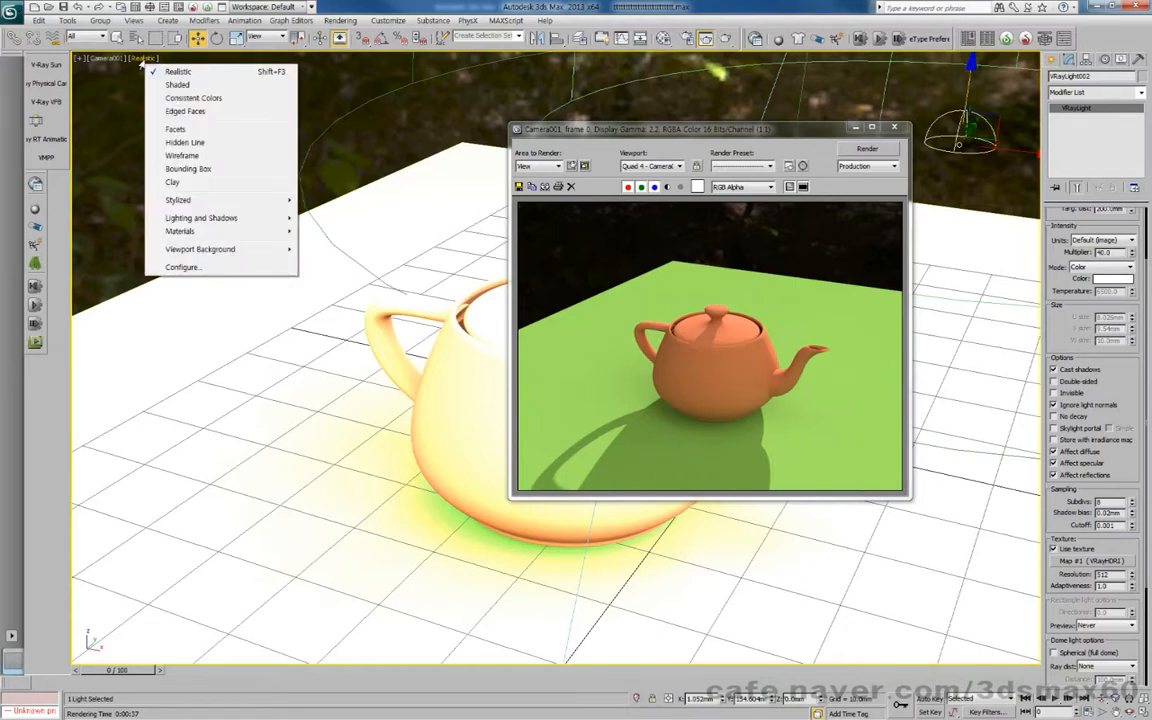
click(123, 137)
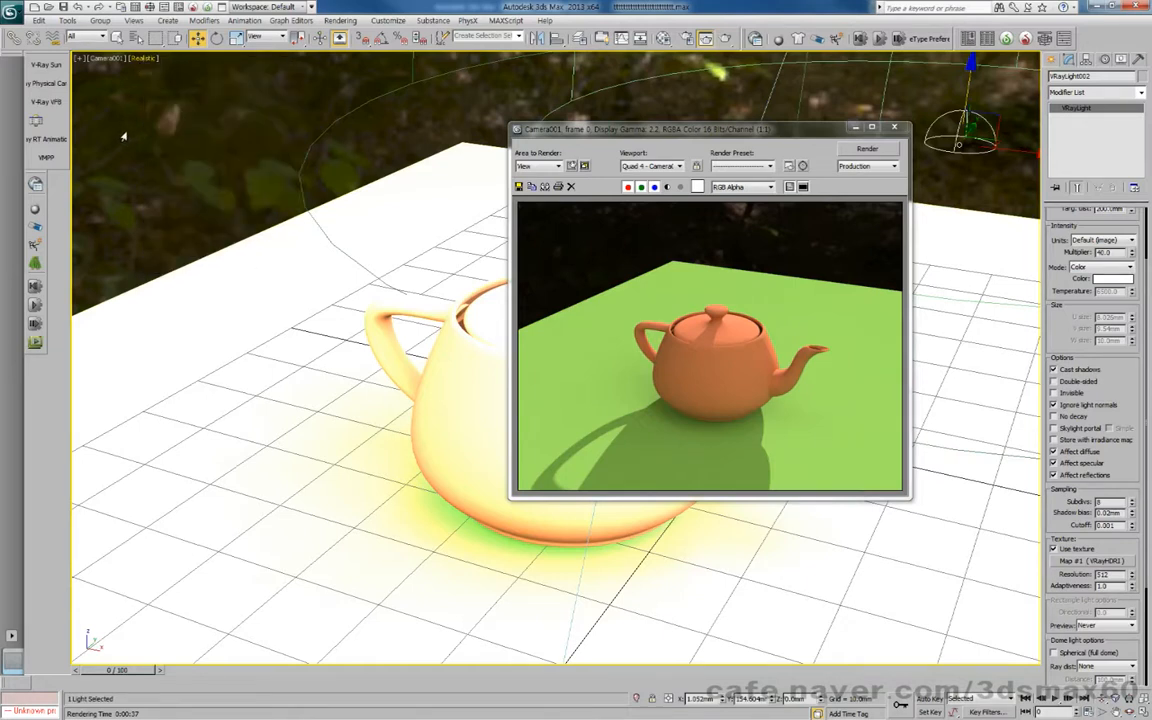
click(123, 137)
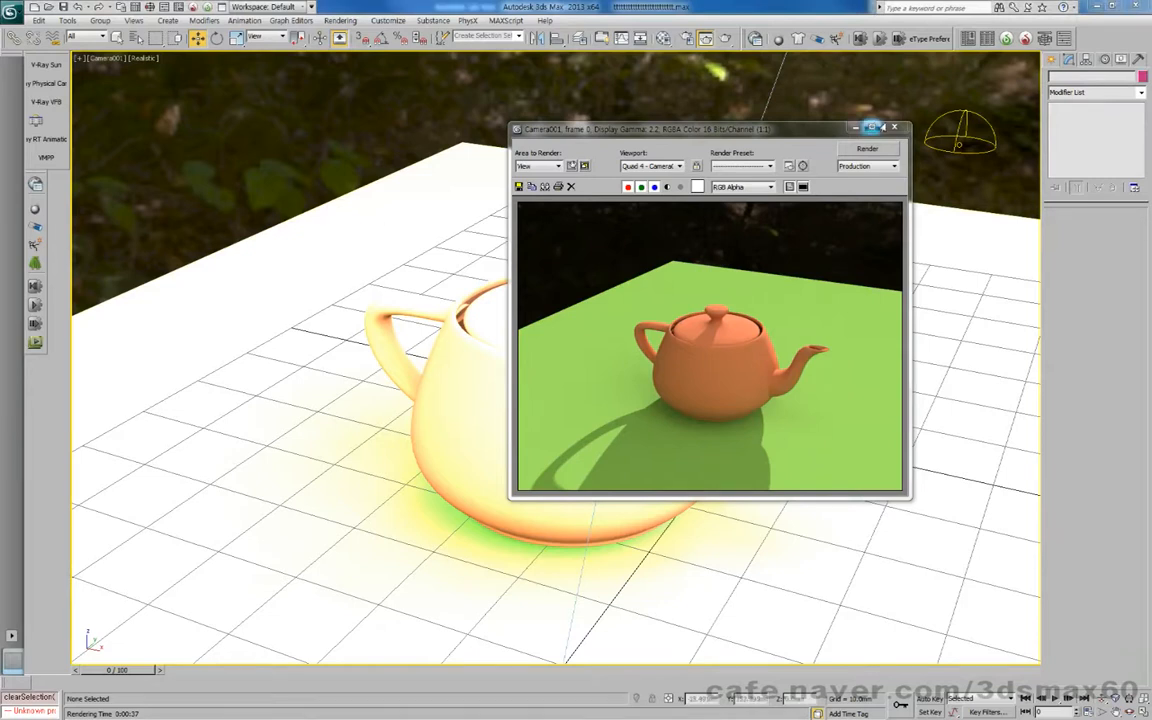
click(890, 128)
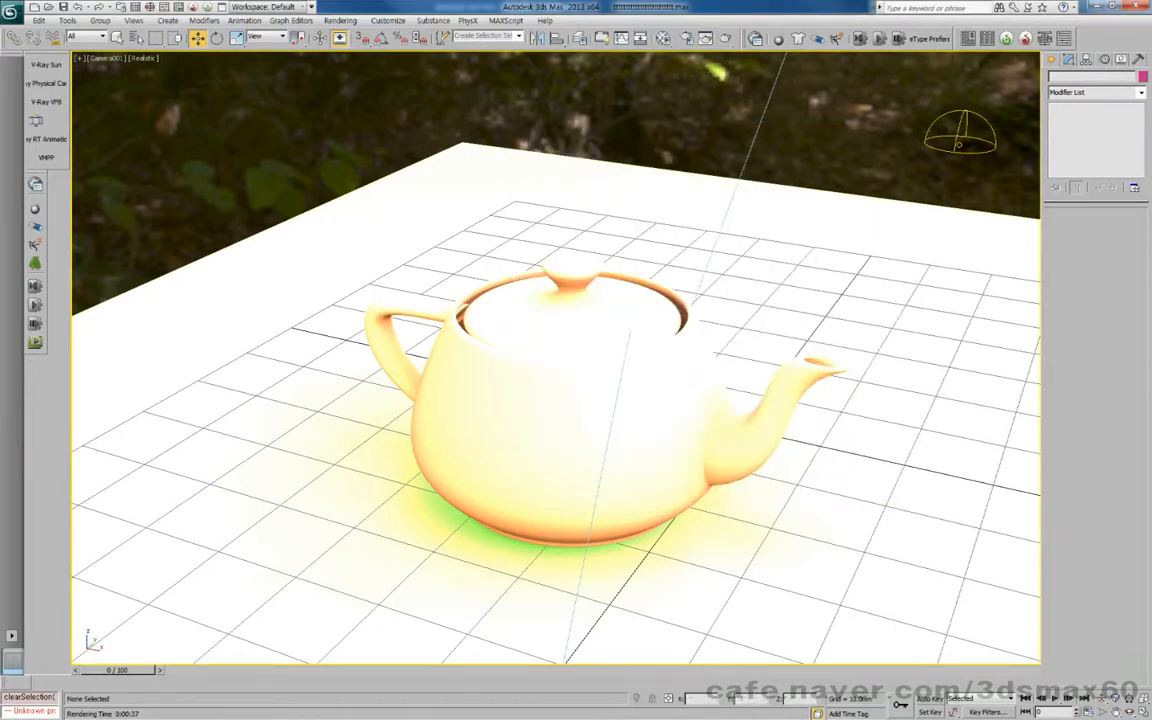